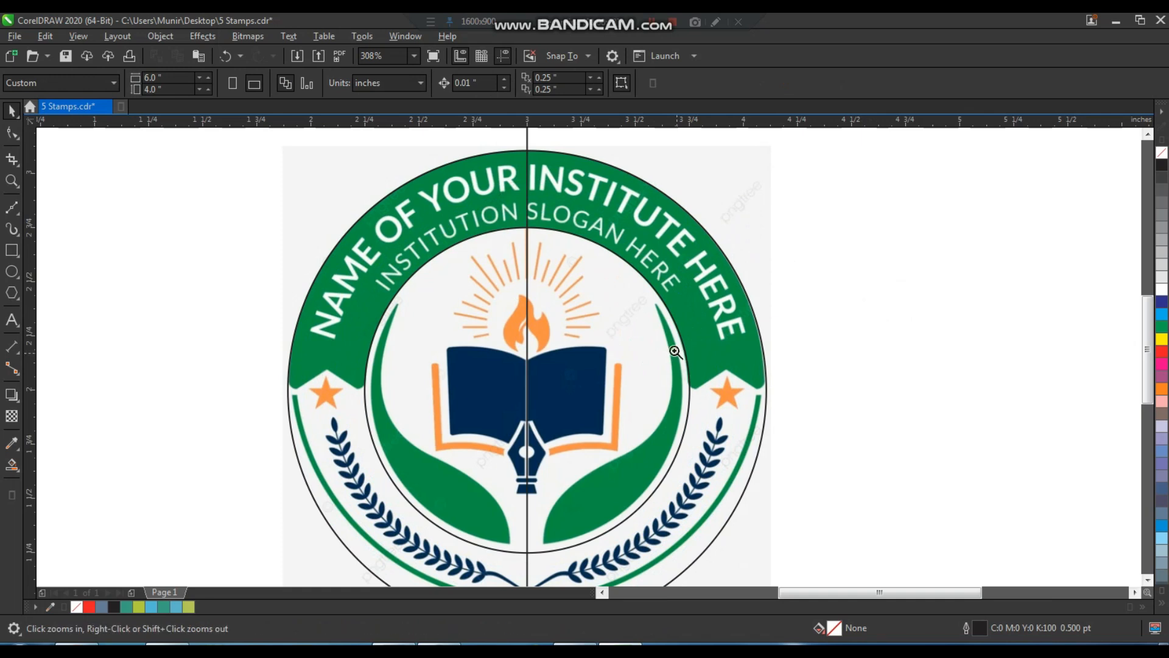
Step: Trace the notched end of the green band above the right star with a four-segment straight-line Bézier path
drag(675, 349, 787, 423)
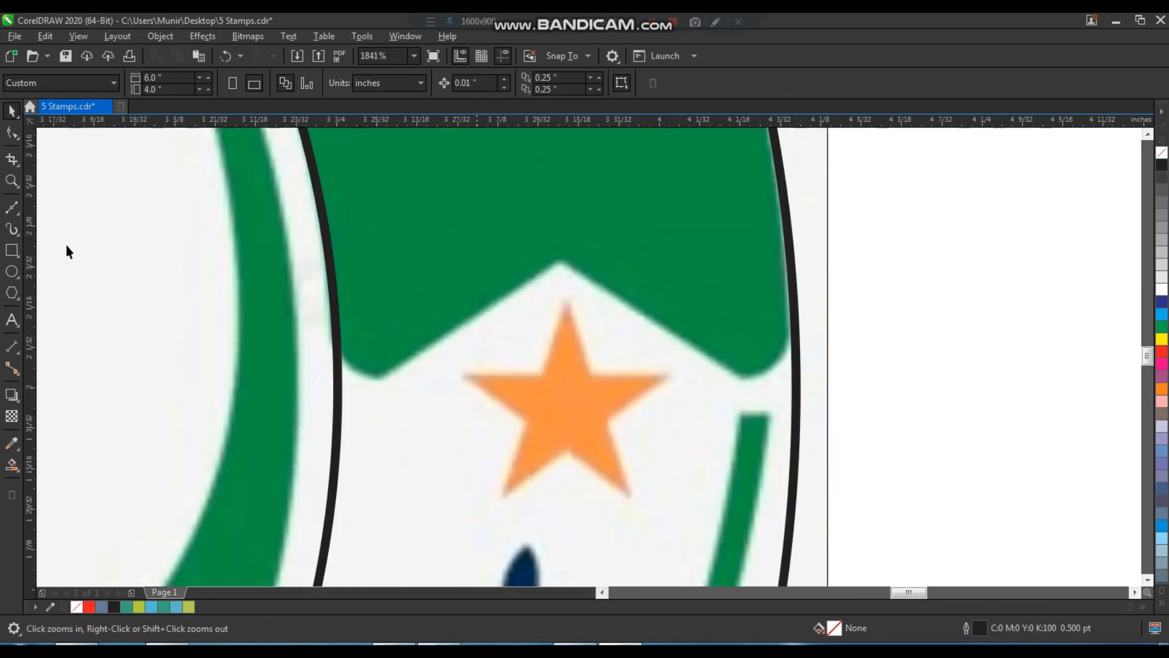
click(12, 207)
click(329, 348)
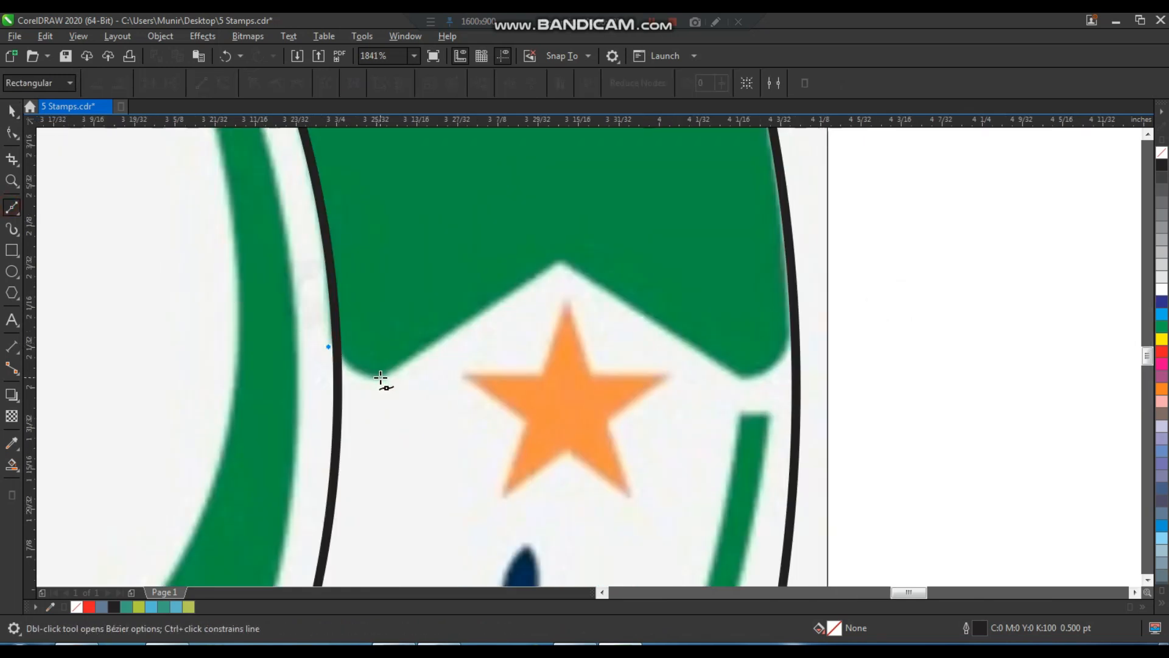
click(380, 378)
click(561, 261)
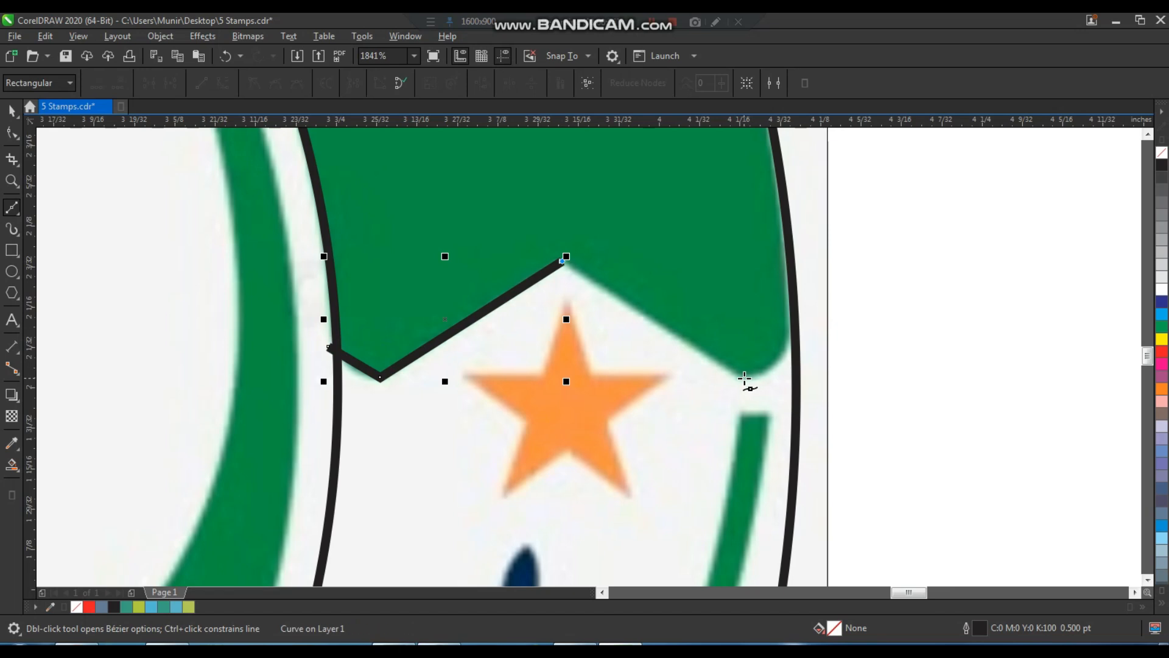
click(744, 378)
click(804, 308)
key(space)
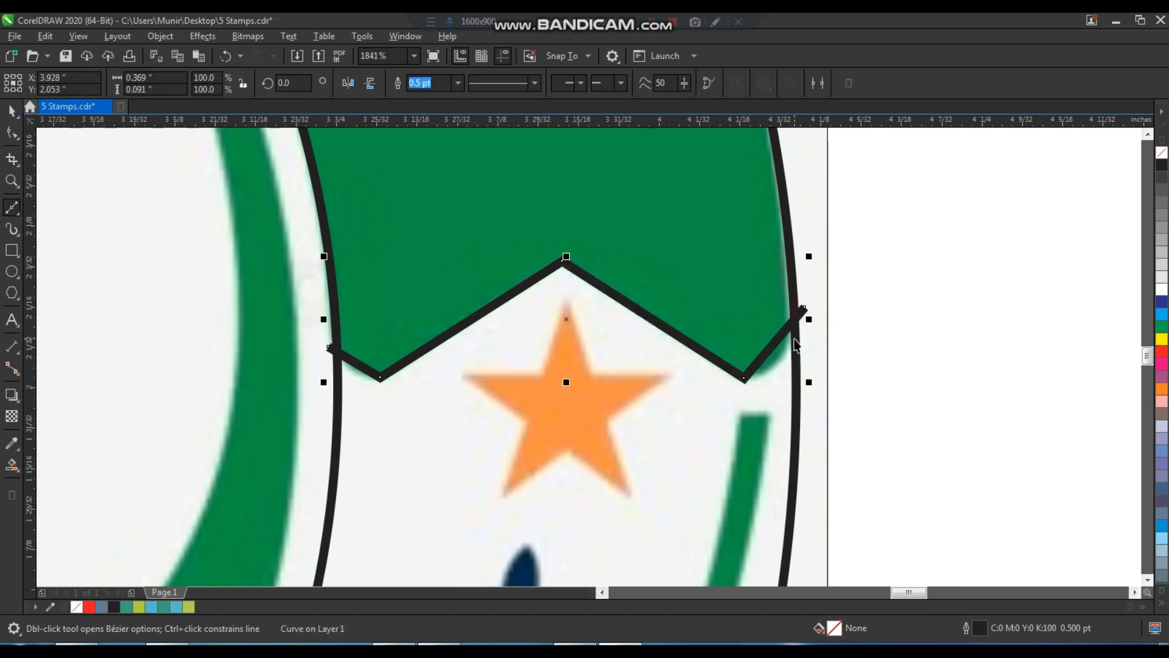
Step: Convert the notch path's segments to curves and bend its two end segments to follow the band's rounded corners
key(F10)
drag(856, 232, 271, 439)
drag(281, 342, 277, 347)
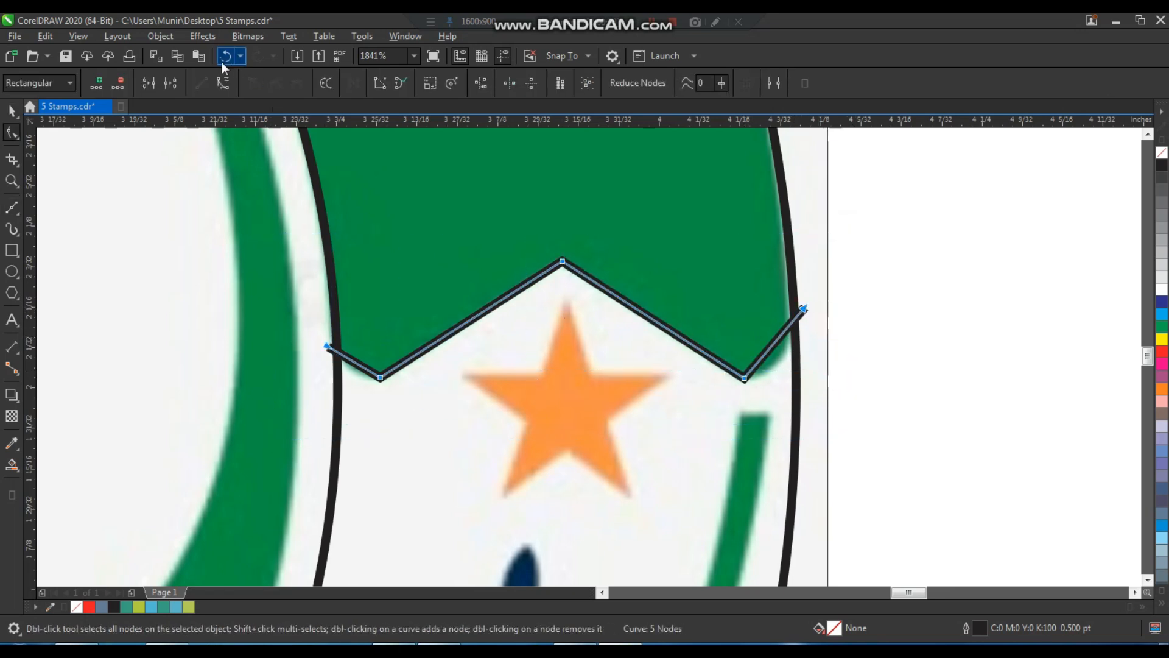
drag(356, 366, 355, 372)
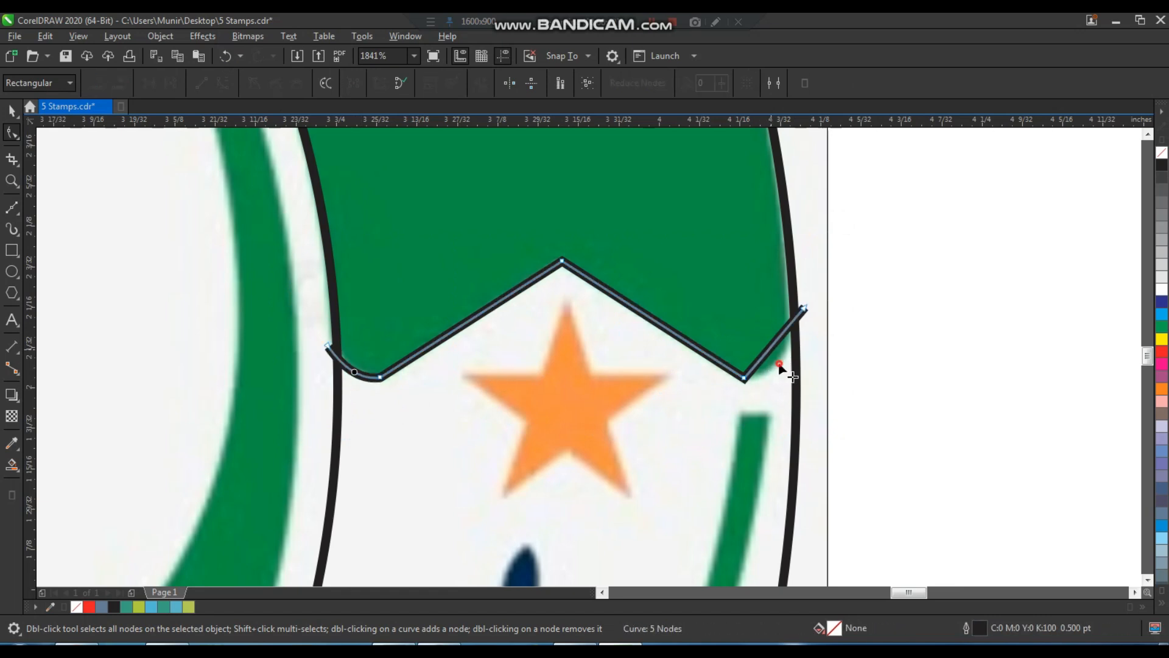
drag(779, 365, 772, 376)
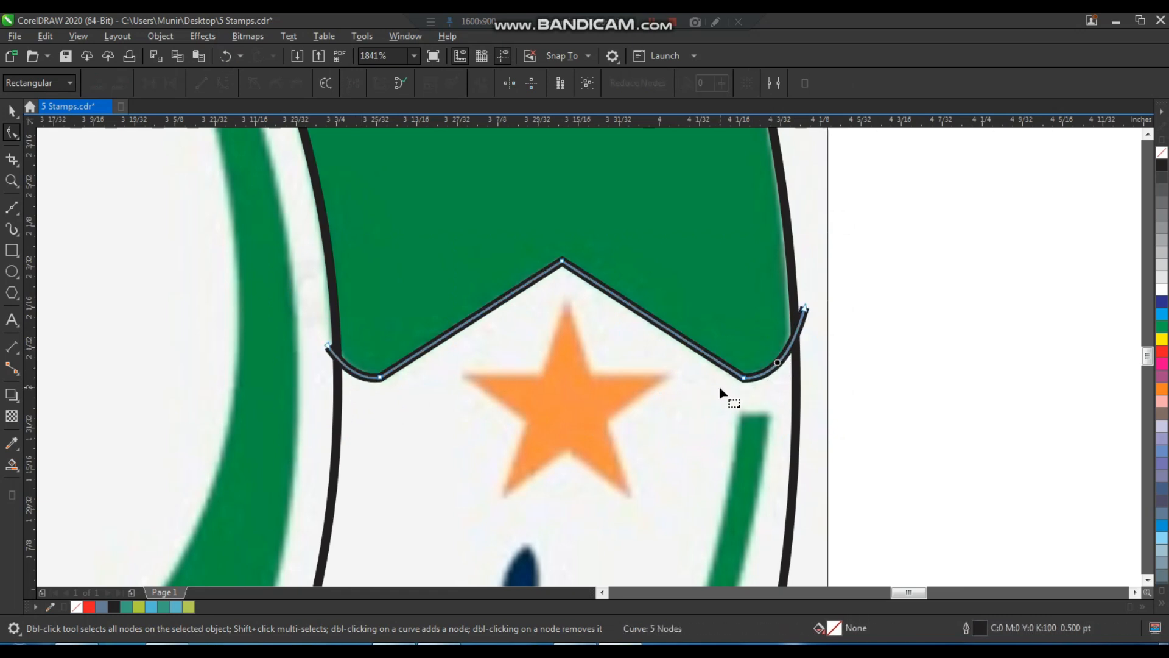
key(space)
Step: Smart-fill the right half of the ring band, from the vertical centre line to the notched end, in blue-grey
scroll(723, 388, down, 2)
key(F2)
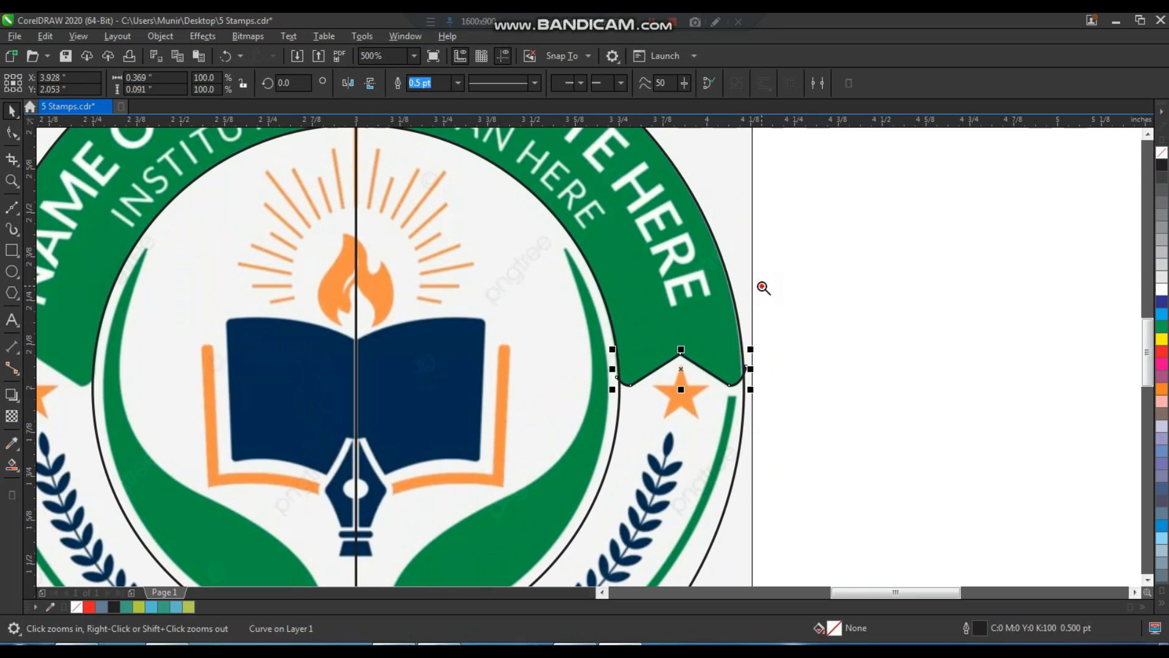
key(F3)
drag(676, 175, 309, 487)
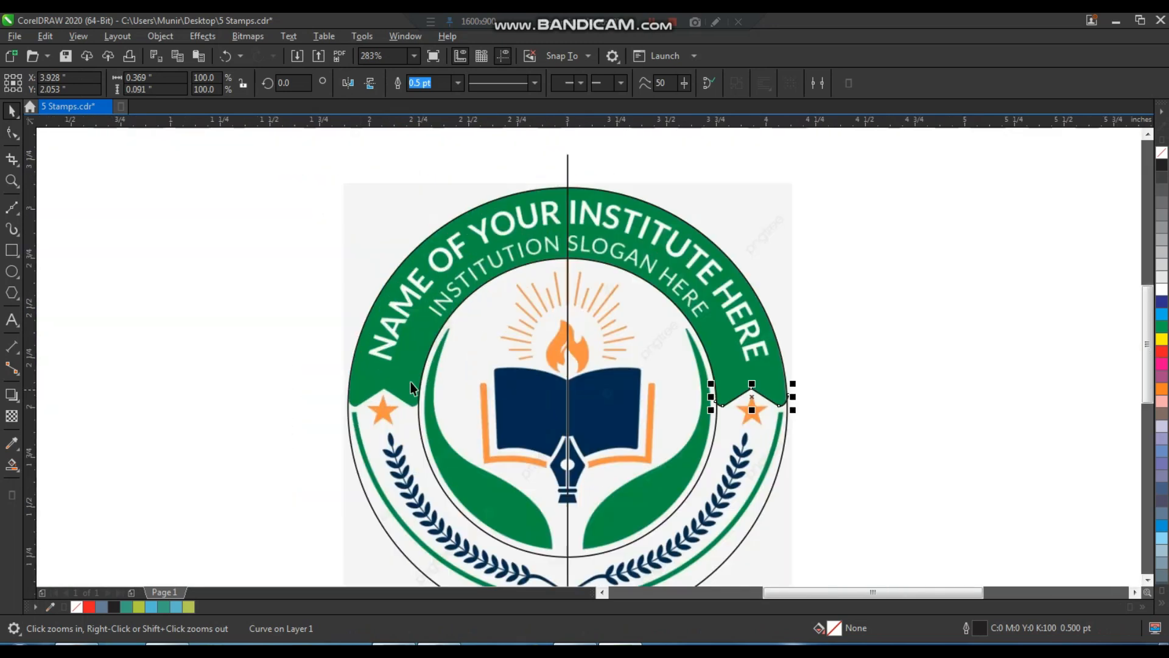
click(21, 468)
click(48, 479)
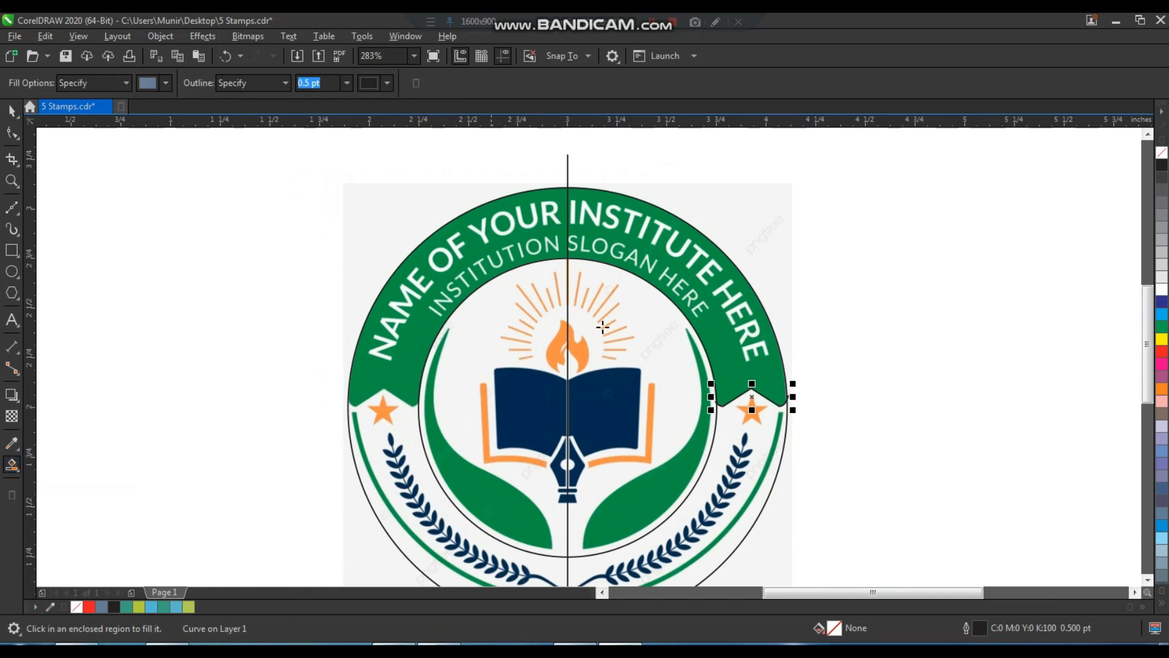
click(666, 263)
key(space)
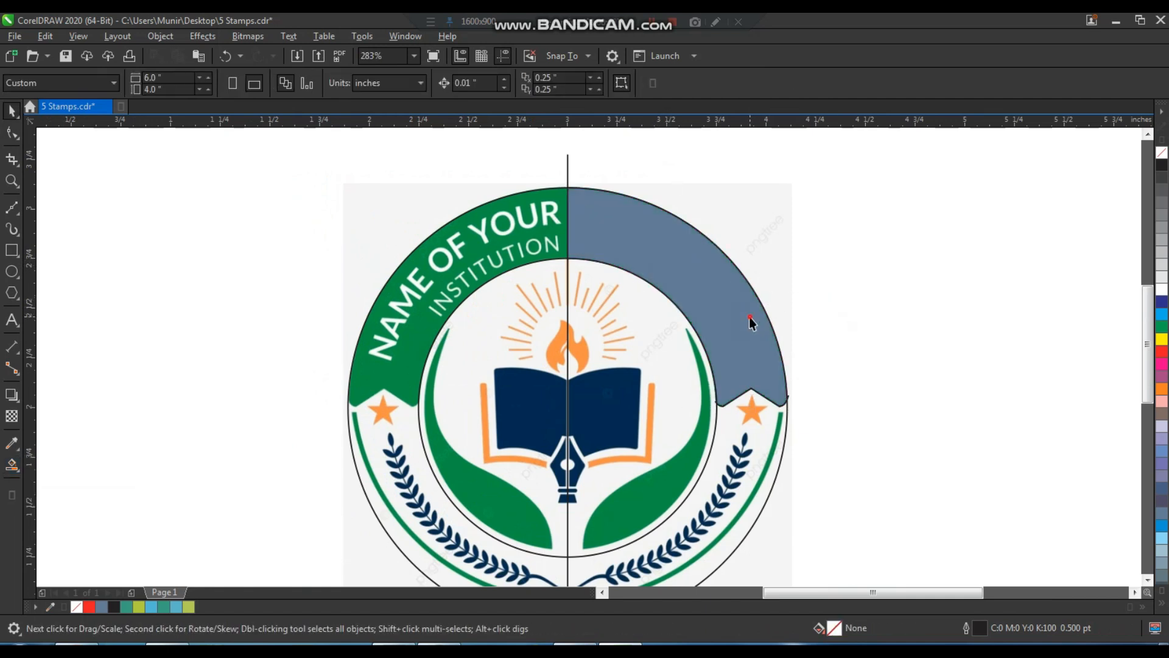
Step: Mirror a copy of the filled half band onto the left side and weld both halves into one band
drag(791, 296, 647, 250)
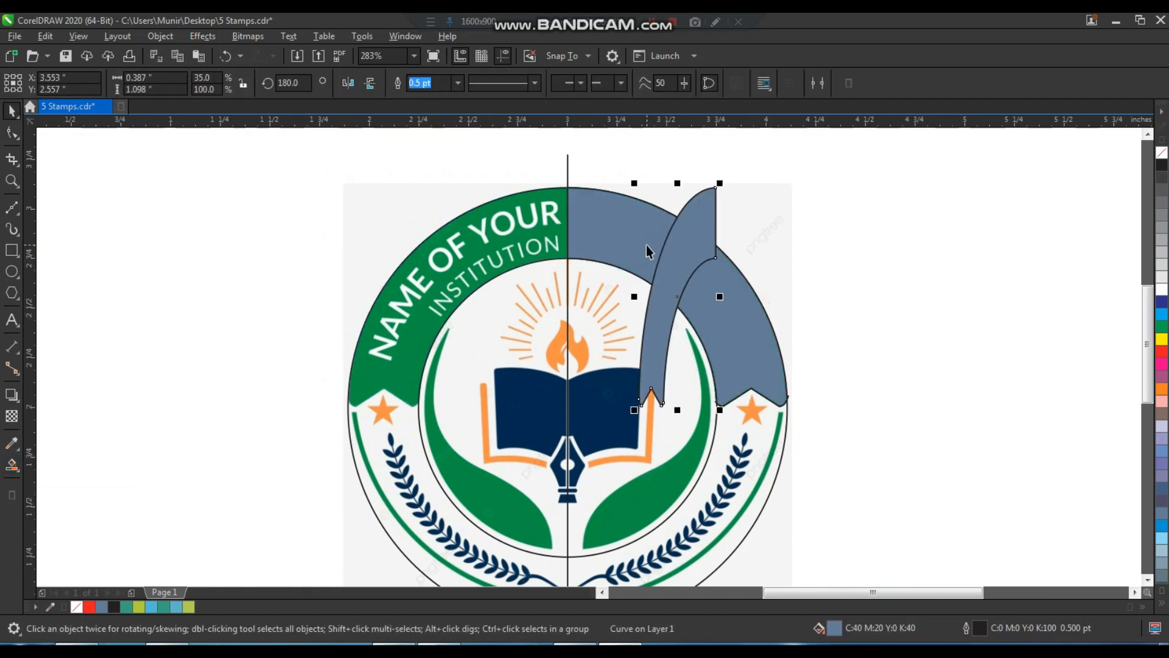
key(ctrl+z)
drag(792, 296, 496, 289)
right_click(503, 295)
shift+click(647, 238)
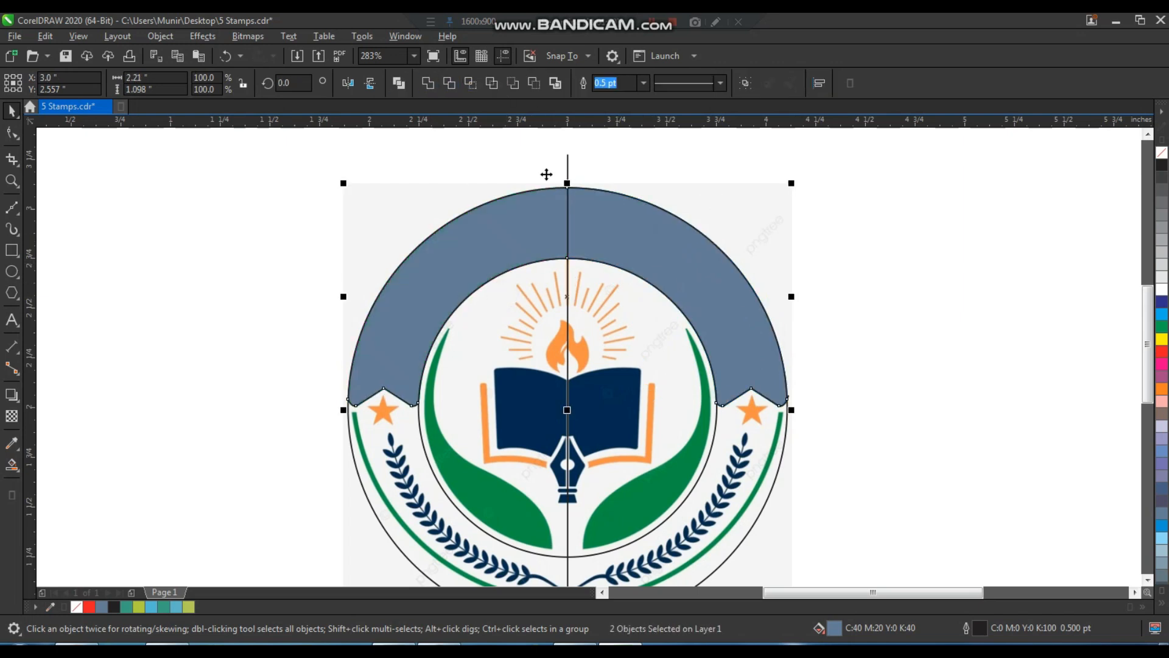
Step: Move the band out to the left of the reference logo, and shift all the artwork right on the page
scroll(684, 287, down, 1)
drag(684, 287, 399, 287)
drag(216, 181, 769, 528)
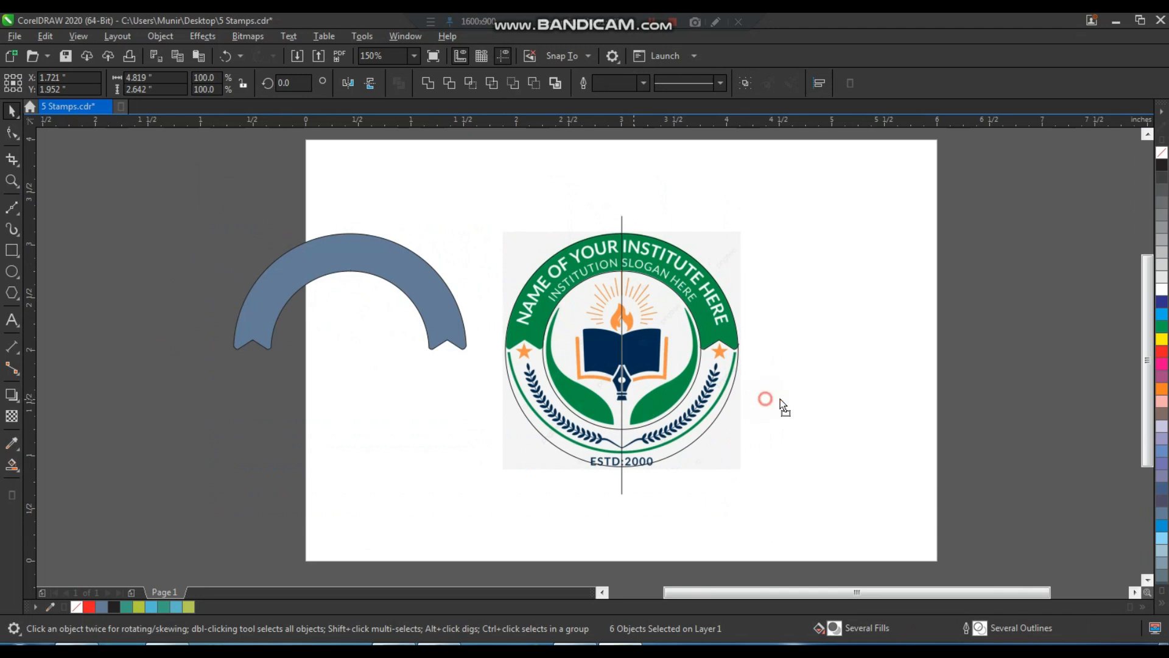
drag(780, 399, 793, 400)
click(958, 332)
Step: Delete the inner guide circle around the book emblem on the reference logo
key(F2)
drag(924, 227, 608, 469)
click(702, 383)
scroll(693, 364, down, 1)
key(F2)
drag(527, 259, 770, 490)
drag(671, 344, 679, 364)
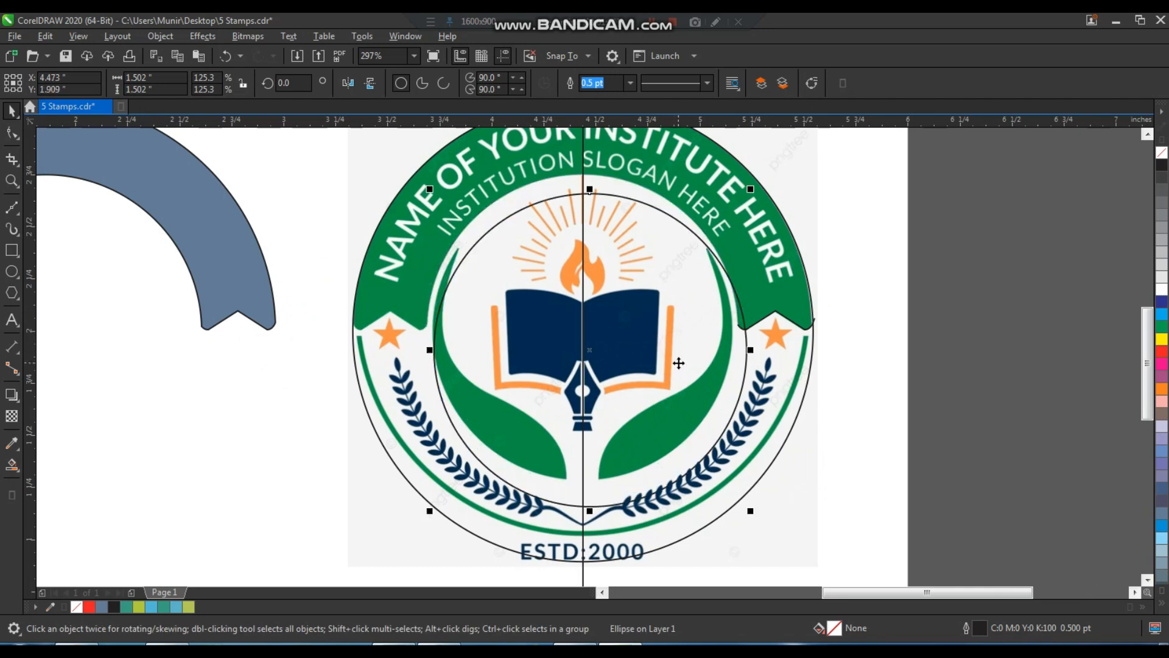
key(ctrl+z)
click(942, 329)
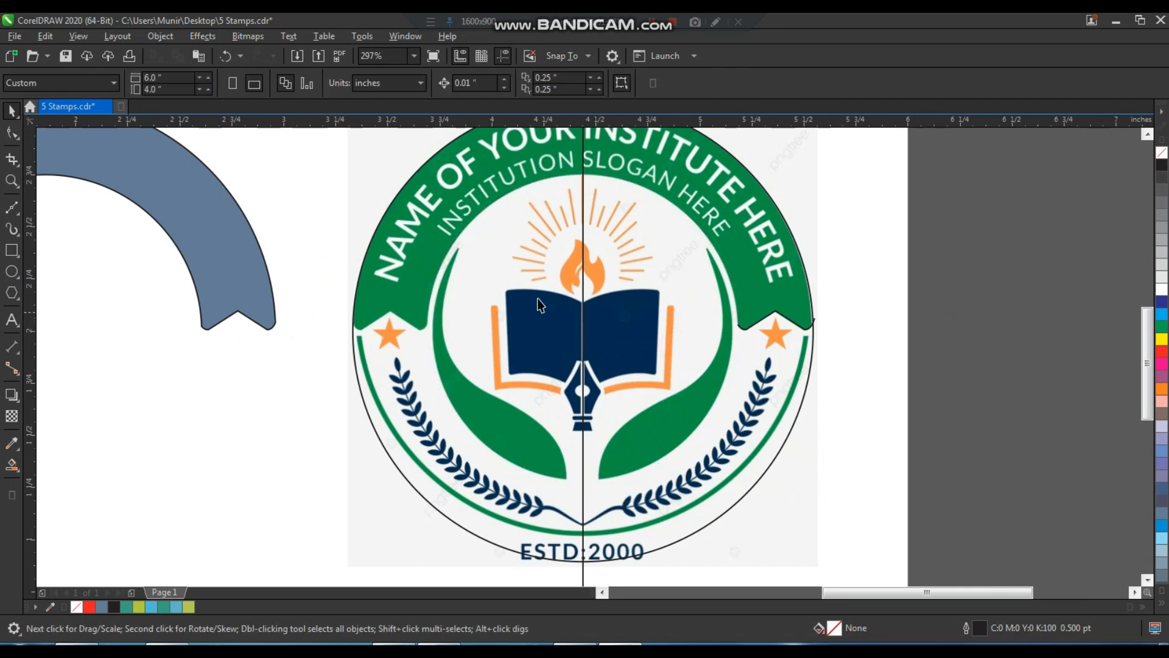
Step: Outline the left green leaf with a closed four-node Bézier shape made of straight segments
key(z)
click(536, 361)
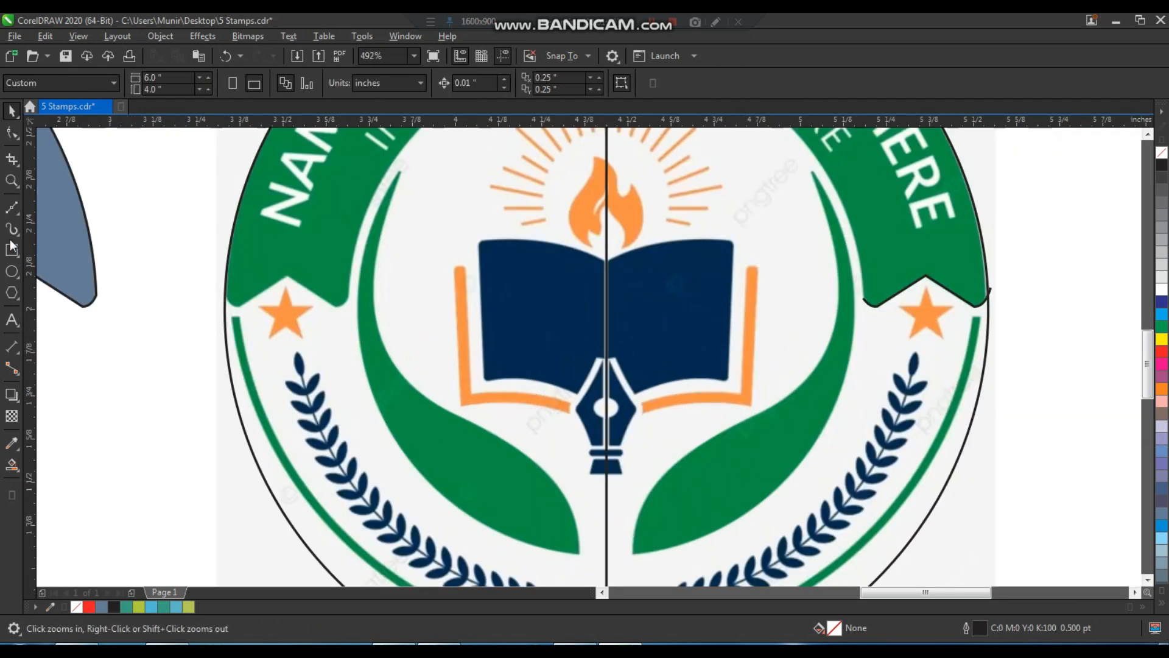
click(10, 208)
click(400, 172)
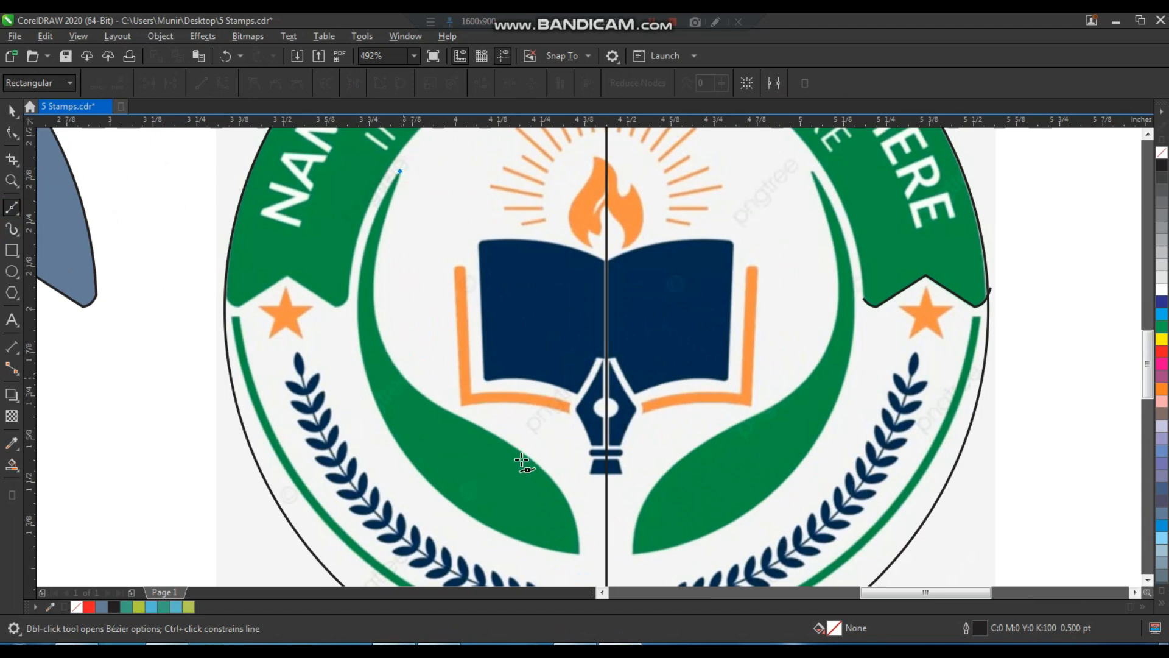
click(404, 378)
click(522, 453)
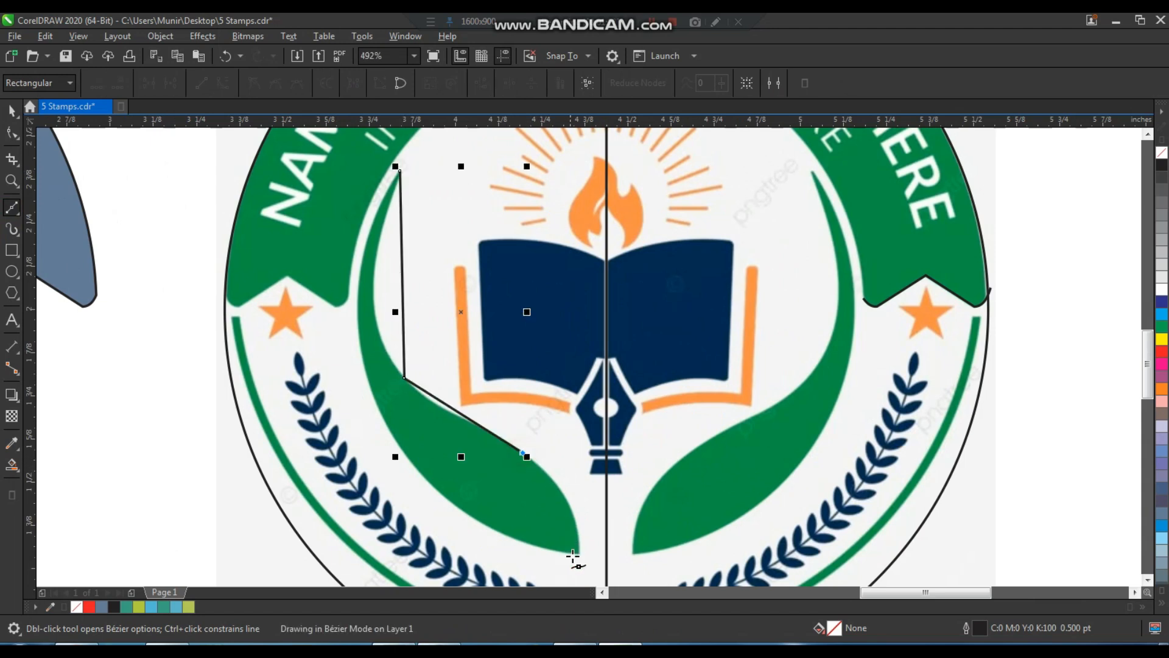
click(579, 554)
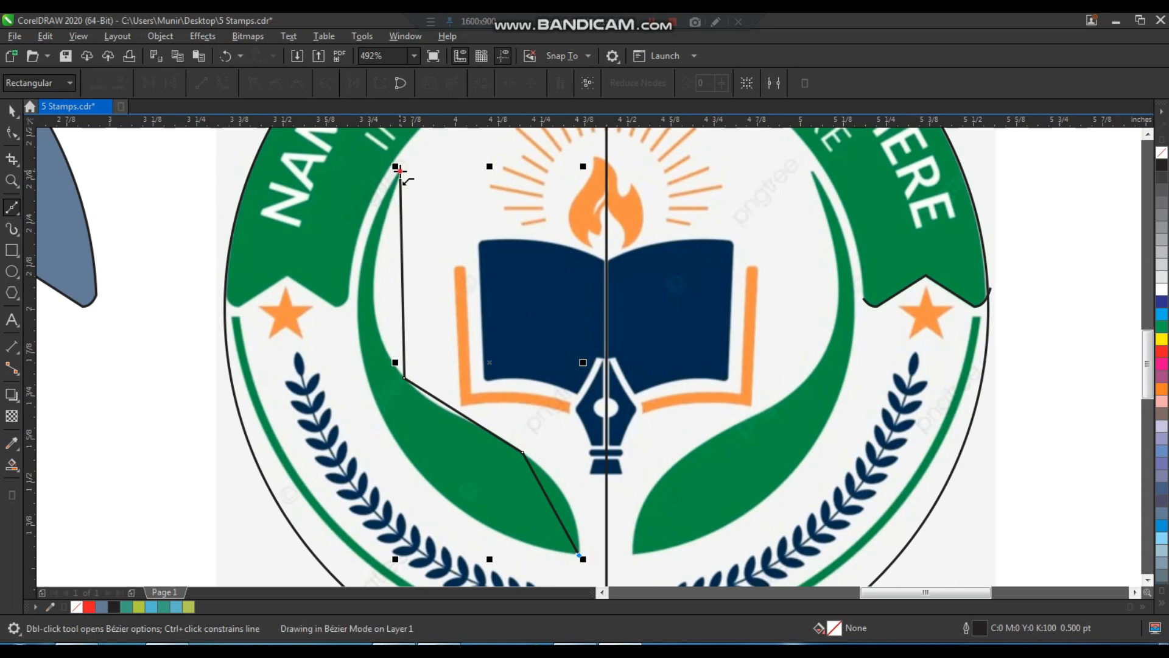
click(399, 172)
key(space)
Step: Convert the leaf outline's segments to curves and bend the long segment along the leaf's outer edge
key(F10)
drag(365, 168, 618, 551)
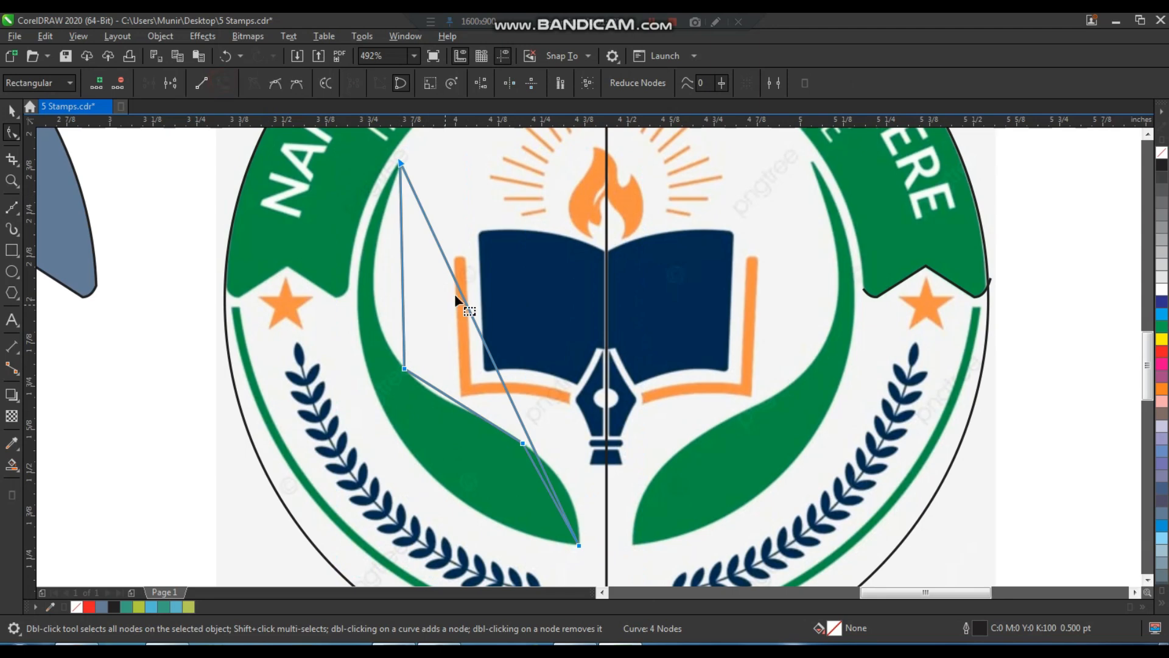
drag(458, 299, 509, 477)
click(398, 164)
scroll(407, 347, down, 1)
key(F2)
drag(553, 331, 501, 463)
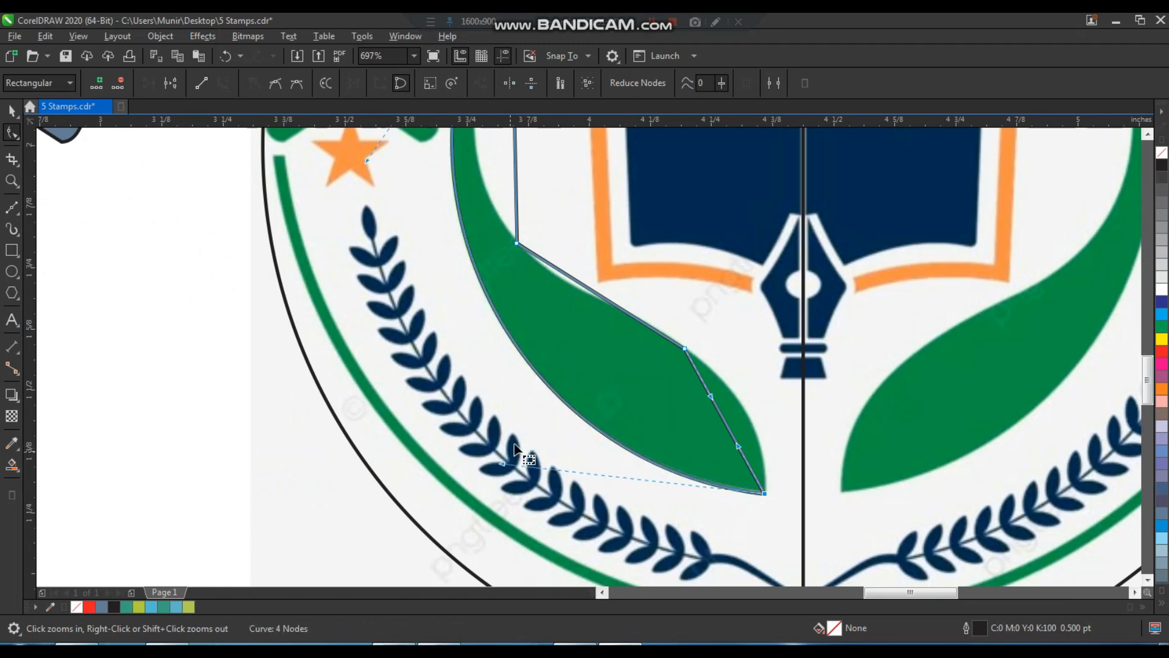
Step: Bend the leaf outline's lower inner segment to follow the rounded edge near the bottom tip
scroll(511, 450, down, 1)
key(F2)
drag(570, 382, 634, 486)
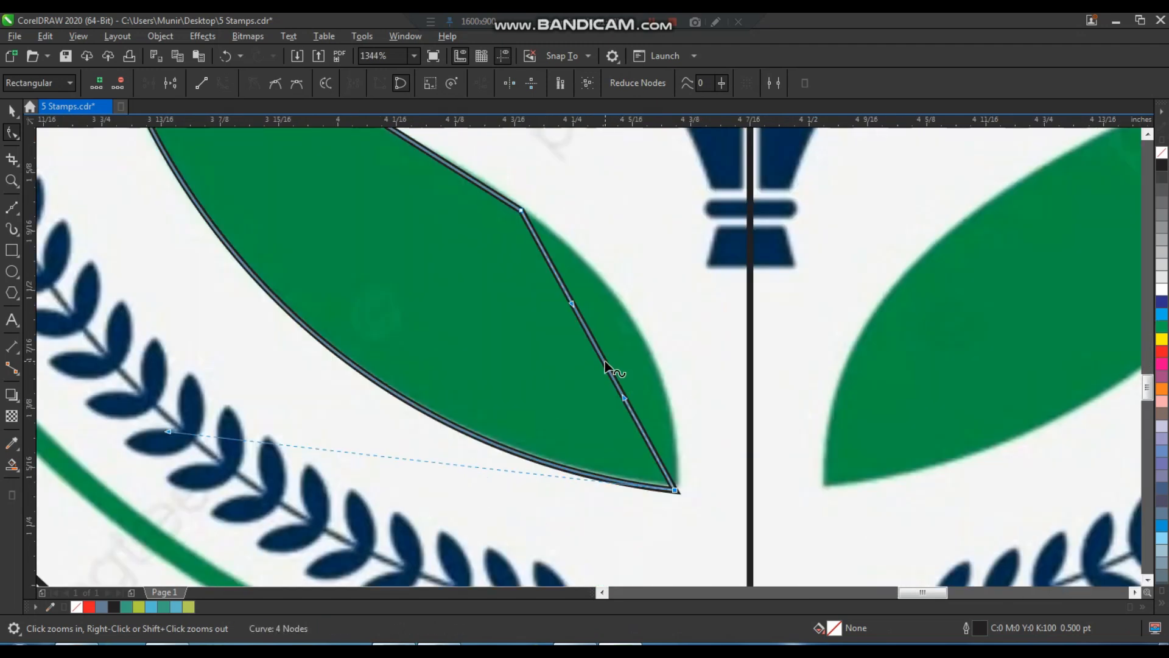
drag(605, 364, 645, 347)
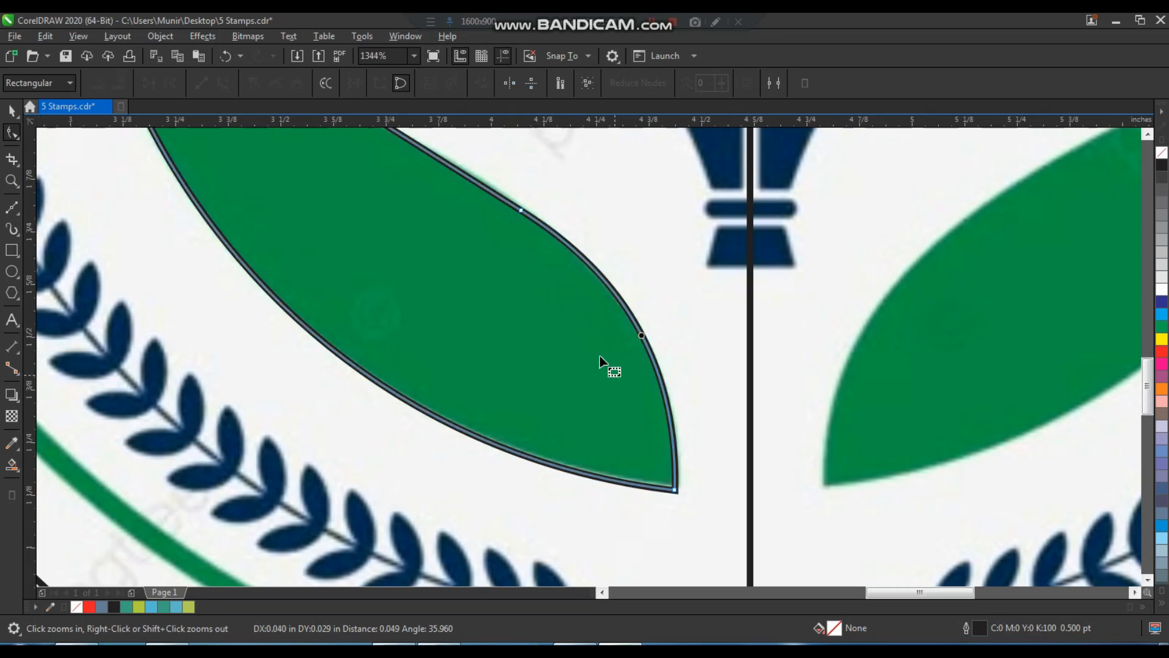
Step: Adjust the curve handles of the leaf outline's middle inner segment to match the green edge
scroll(599, 355, down, 2)
scroll(451, 216, up, 3)
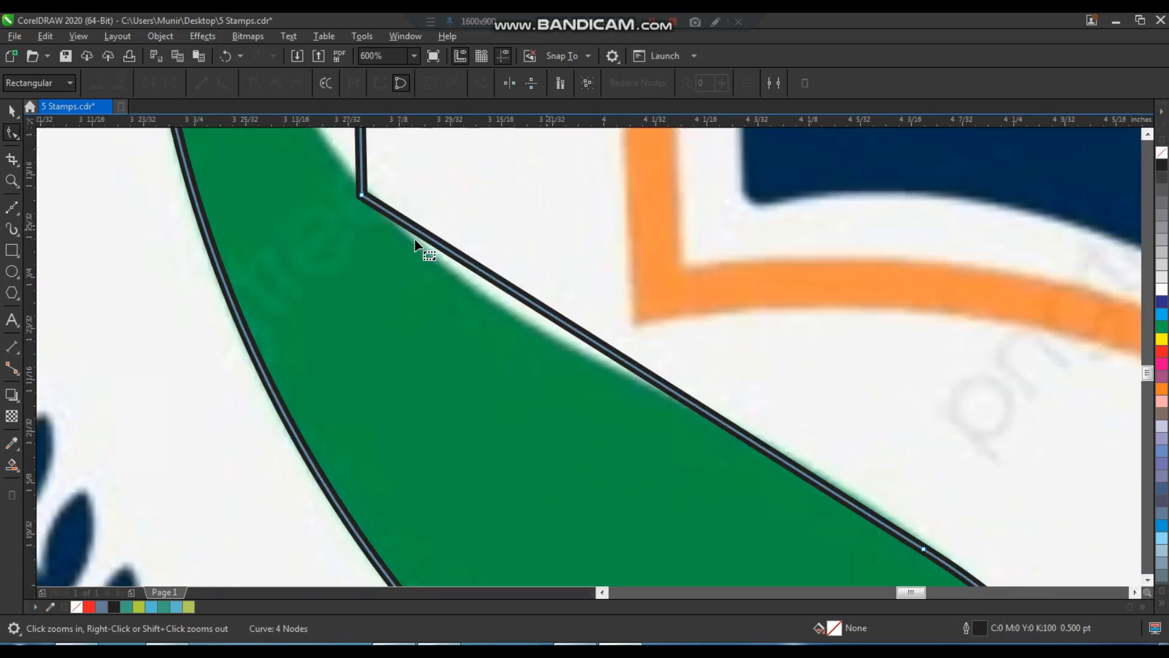
click(361, 196)
drag(548, 315, 529, 354)
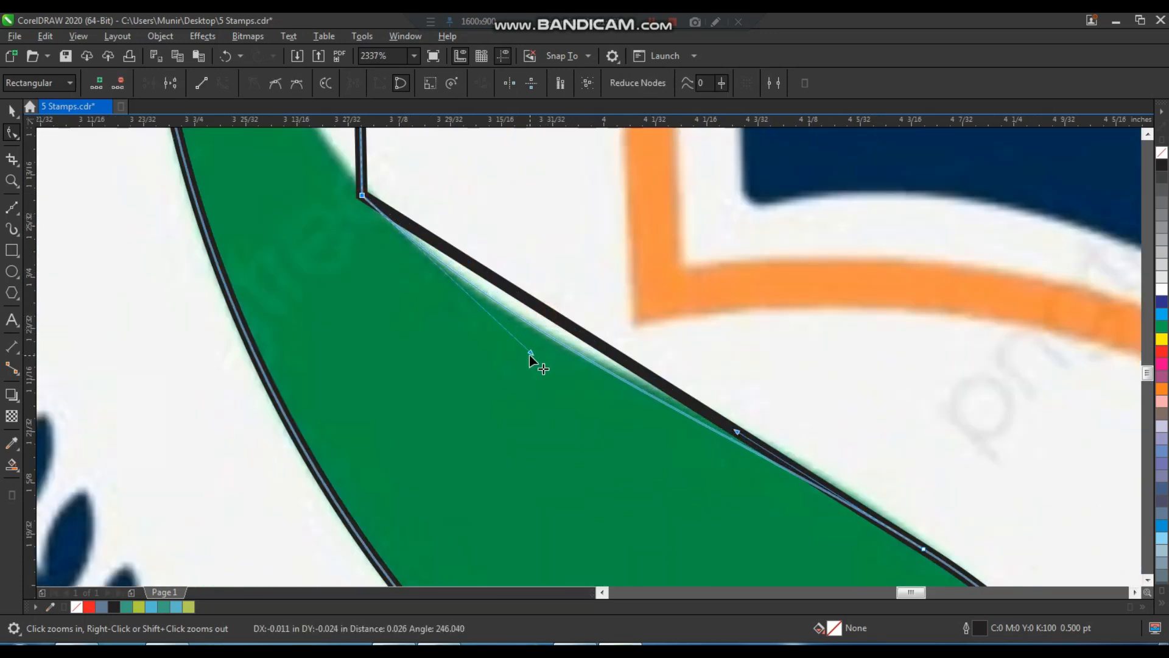
scroll(528, 353, down, 2)
drag(473, 263, 784, 496)
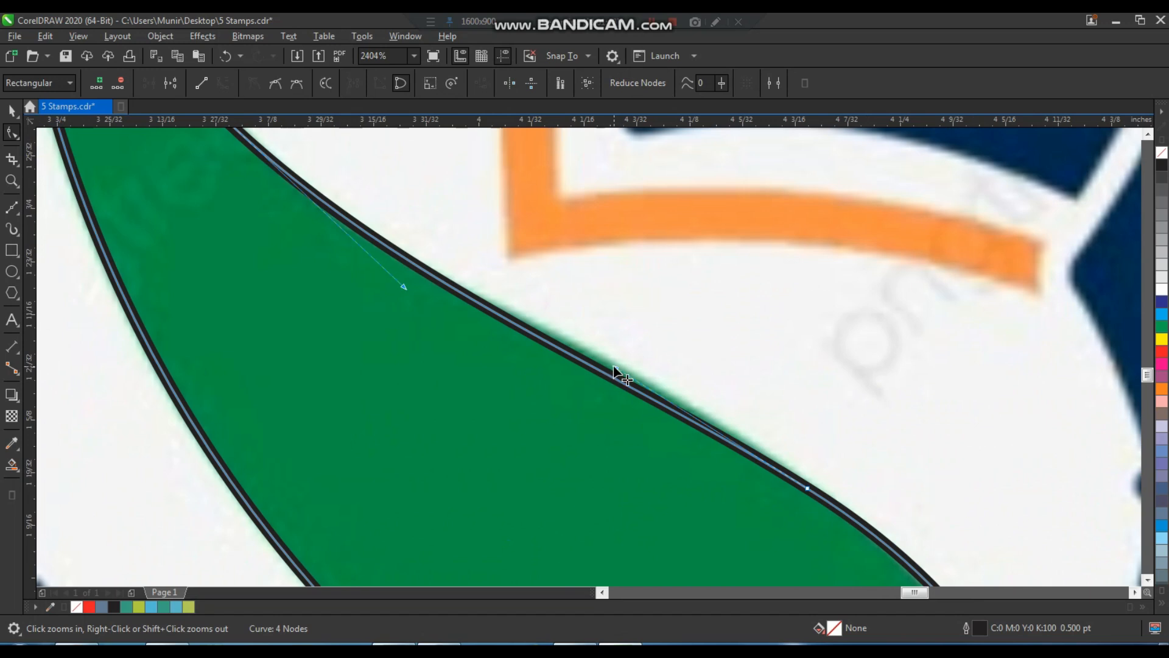
mouse_move(614, 366)
mouse_down()
mouse_move(619, 354)
mouse_move(600, 365)
mouse_up()
Step: Bend the leaf outline's upper inner segment to follow the narrow stem up to the top tip
scroll(600, 366, down, 2)
key(F2)
drag(442, 321, 661, 92)
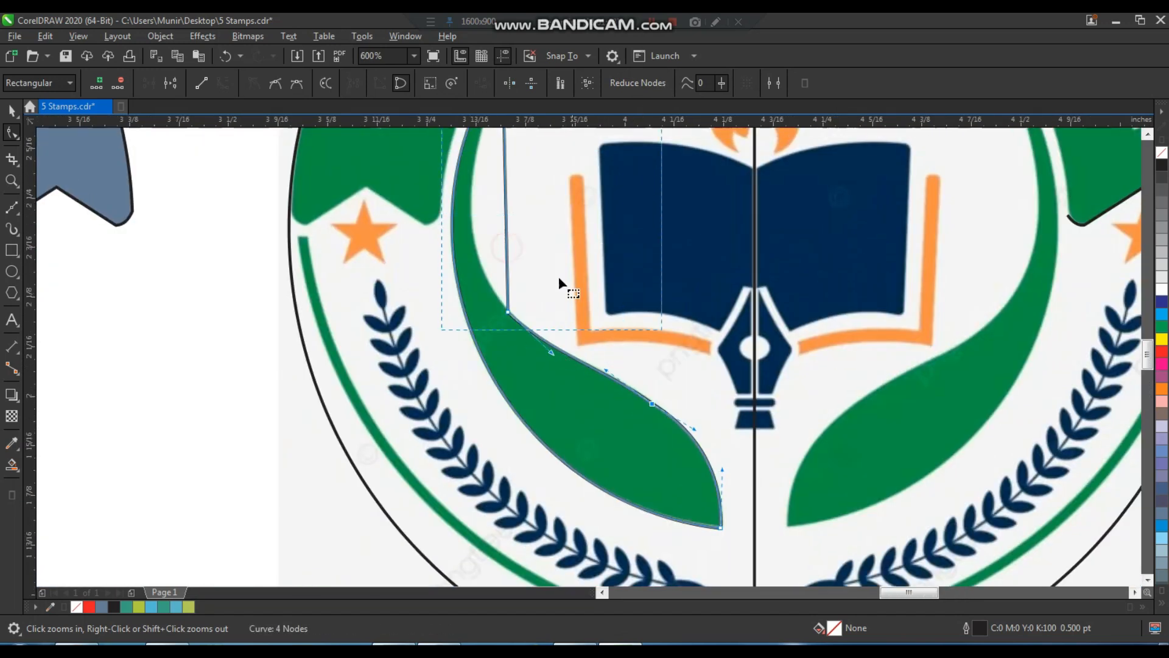
scroll(536, 302, up, 2)
drag(500, 314, 444, 353)
scroll(446, 238, down, 4)
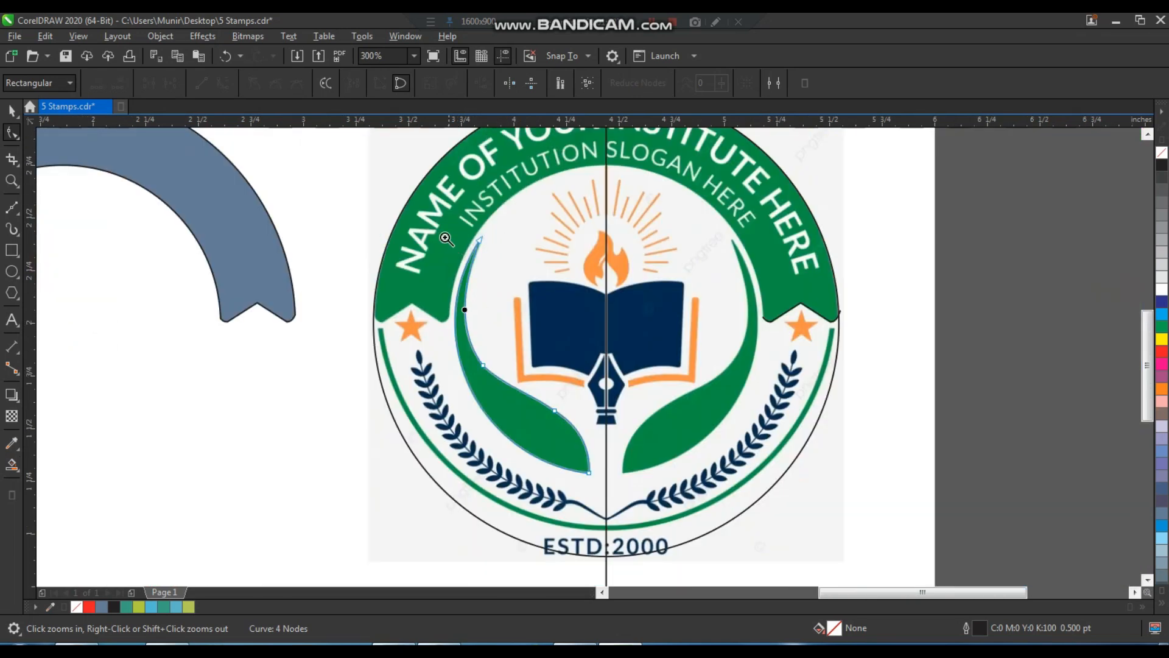
scroll(551, 390, up, 2)
Step: Mirror a copy of the left leaf outline horizontally onto the right leaf of the reference logo
key(space)
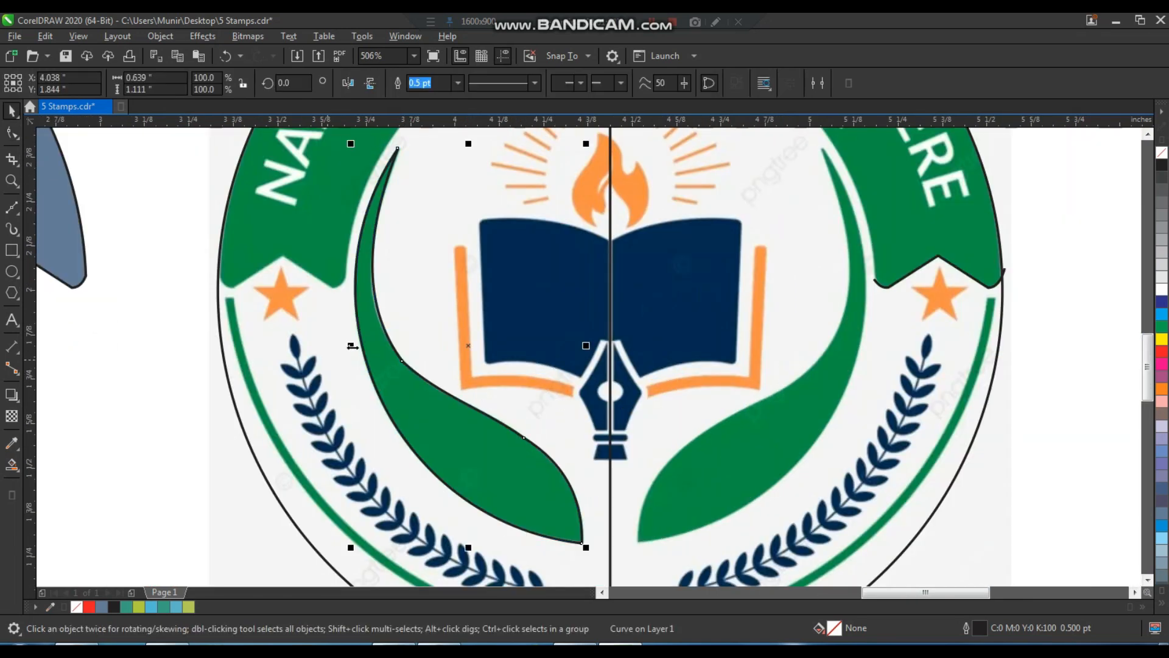
right_click(702, 389)
drag(700, 387, 702, 389)
drag(668, 457, 725, 458)
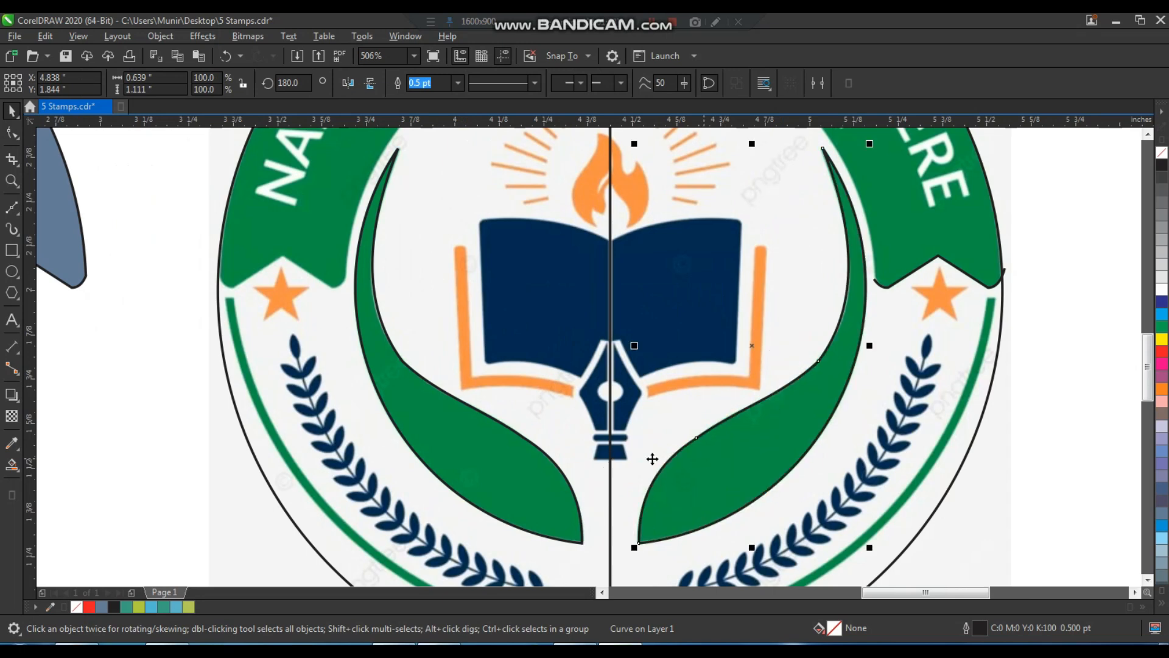
Step: Group the two leaf outlines and align the group's centre horizontally with the blue-grey band
shift+click(558, 488)
scroll(636, 463, down, 2)
key(ctrl+g)
scroll(649, 459, down, 2)
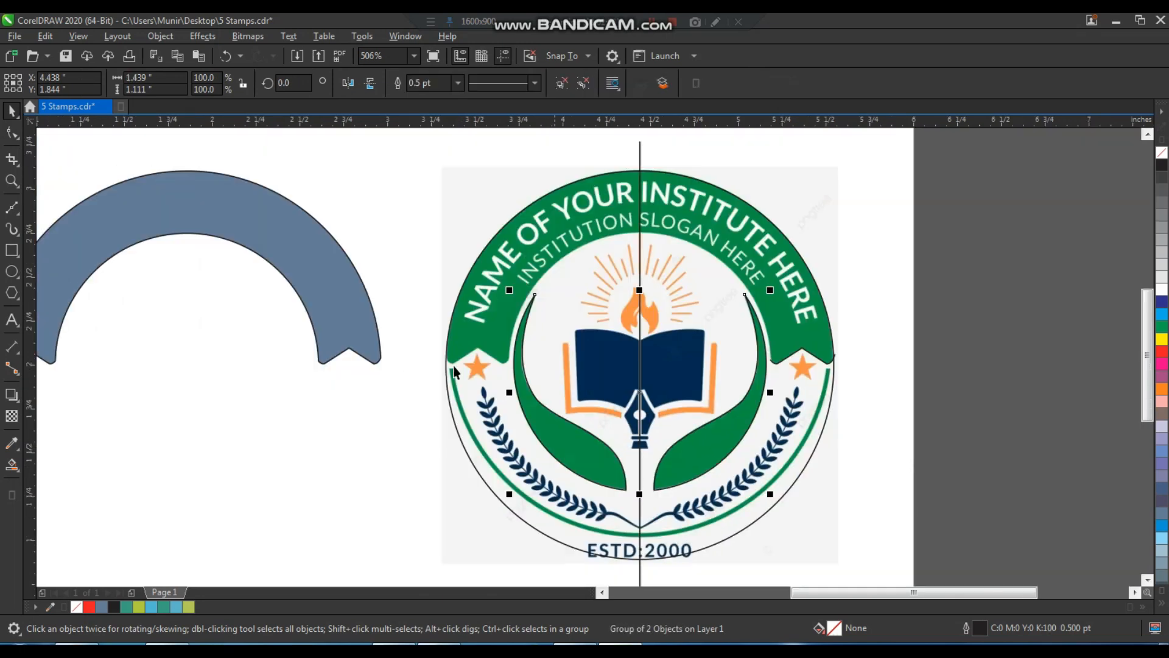
shift+click(359, 321)
key(c)
click(392, 448)
Step: Fill both leaves and the arched band with the green sampled from the reference logo and remove their outlines
key(F2)
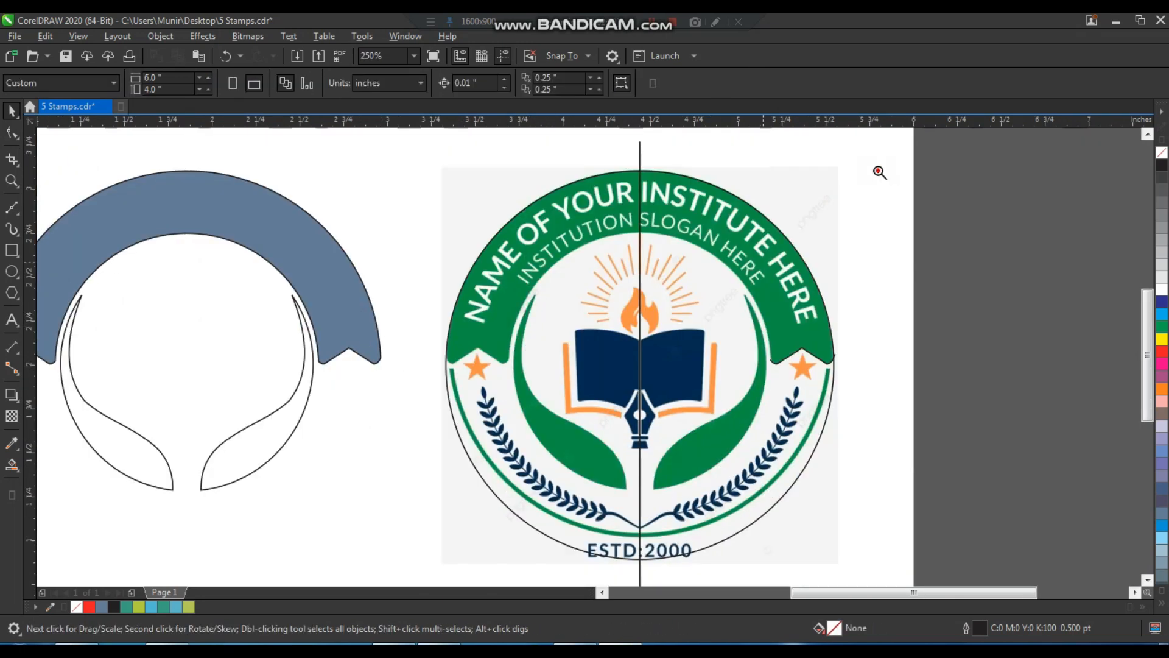
scroll(189, 299, up, 1)
click(11, 442)
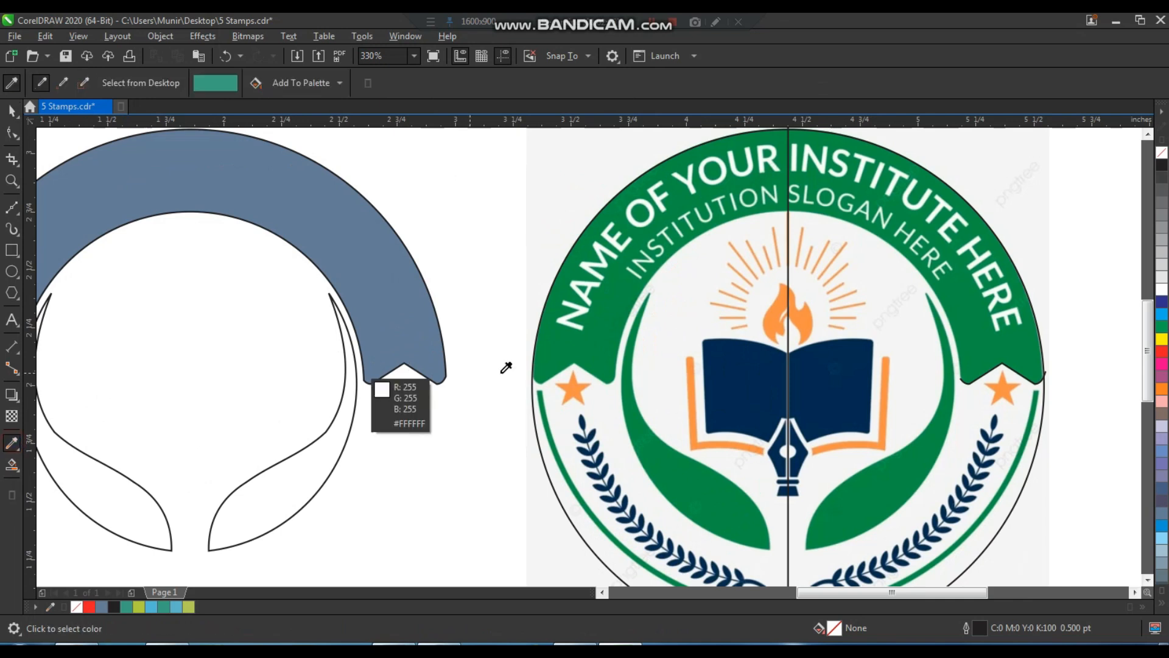
click(495, 338)
click(291, 489)
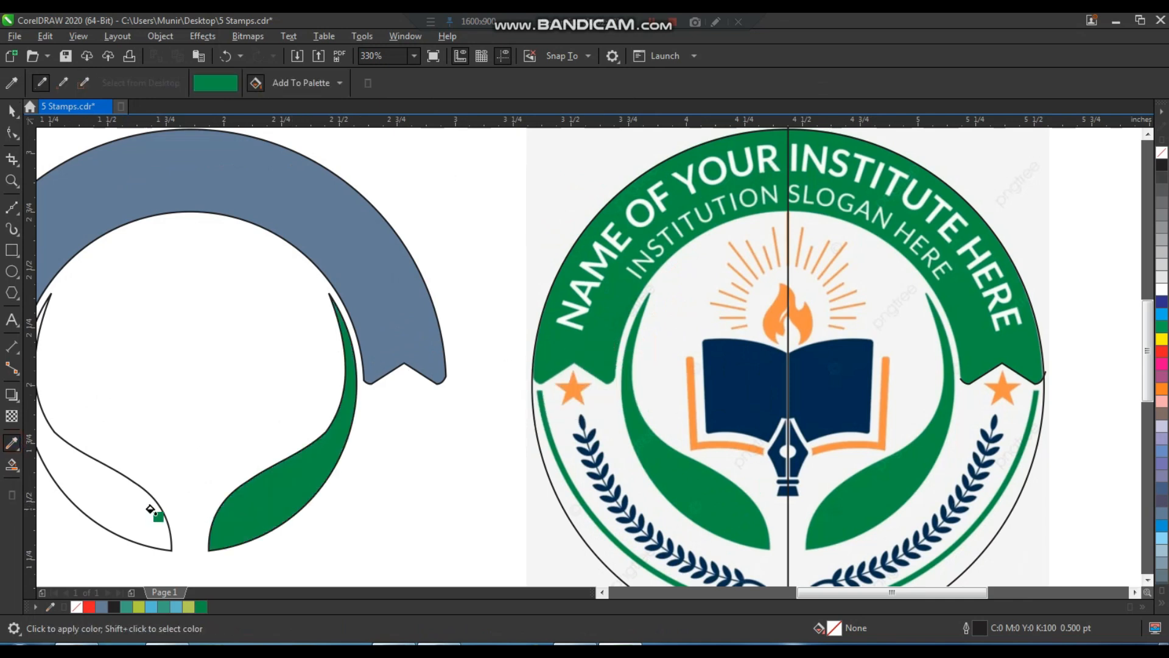
click(156, 511)
click(386, 295)
key(space)
scroll(426, 344, down, 3)
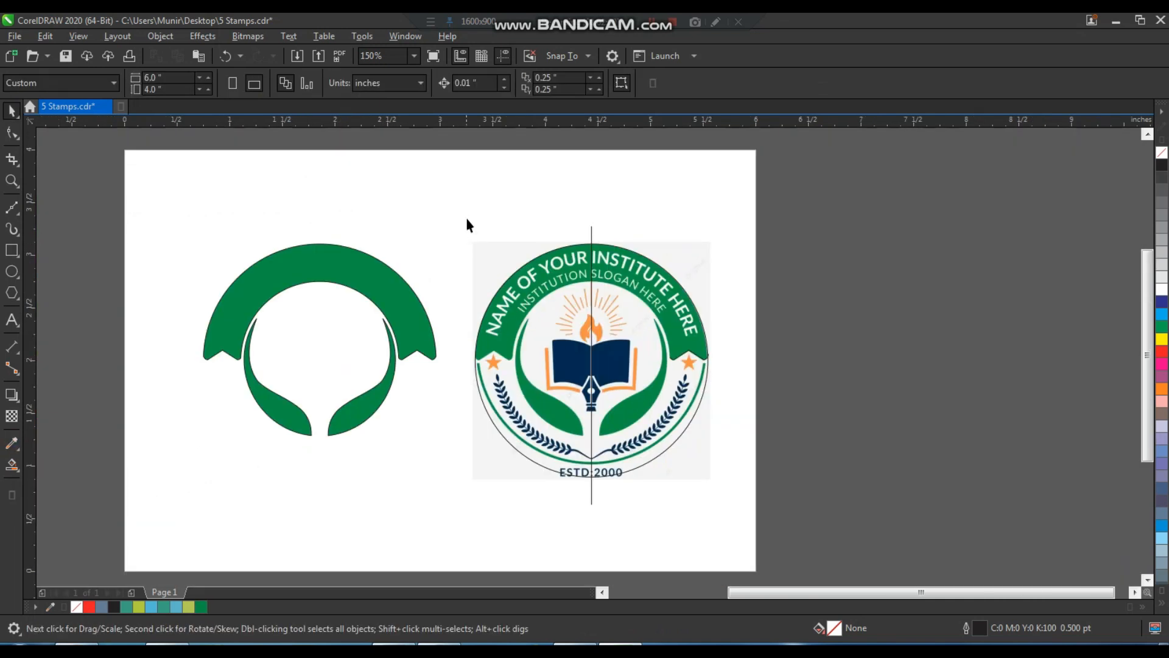
right_click(1159, 154)
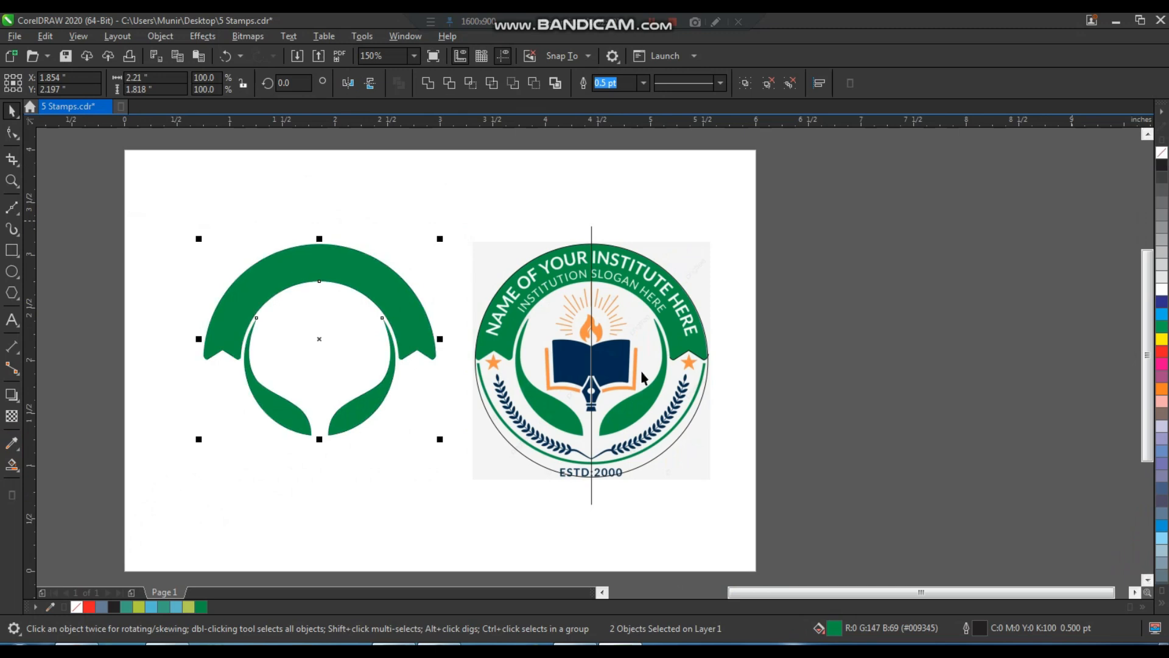
click(214, 495)
Step: Trace the reference book's left page as a closed straight-segment Bézier outline, including the notch beside the pen nib
key(F2)
drag(214, 495, 759, 214)
click(706, 344)
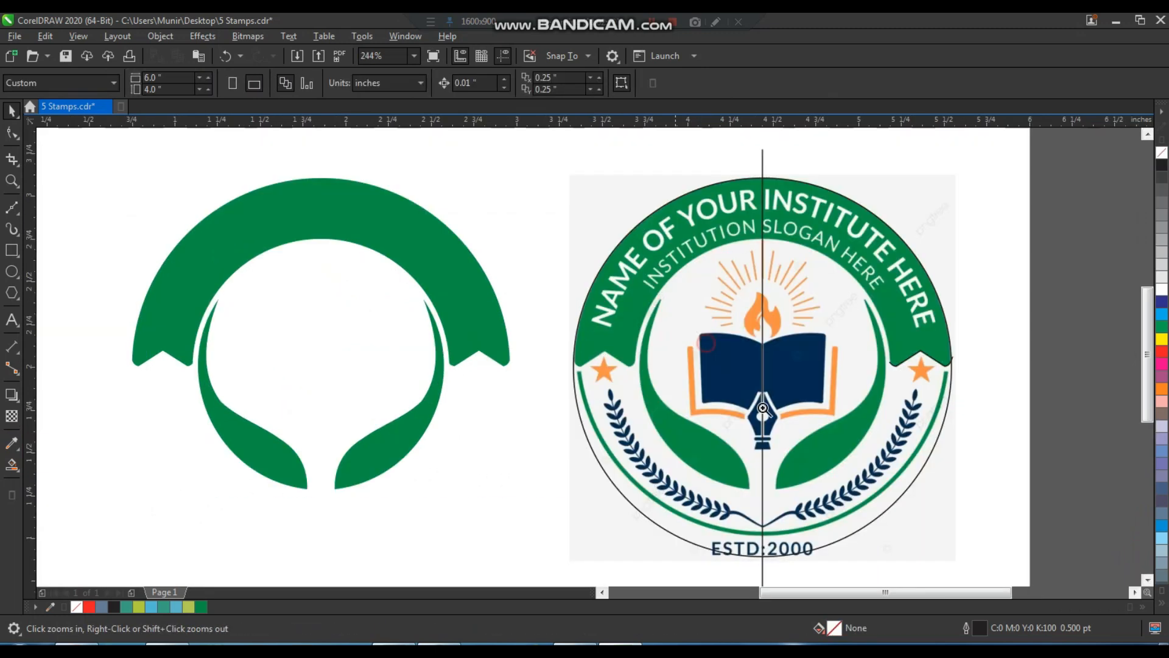
scroll(762, 408, up, 3)
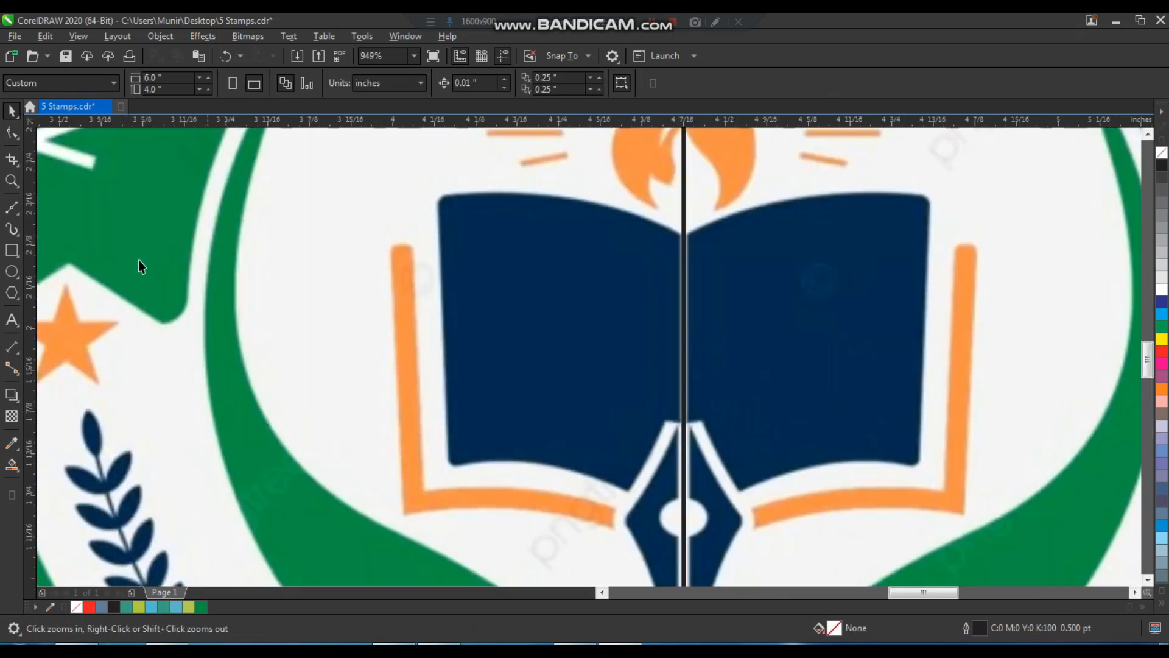
click(17, 207)
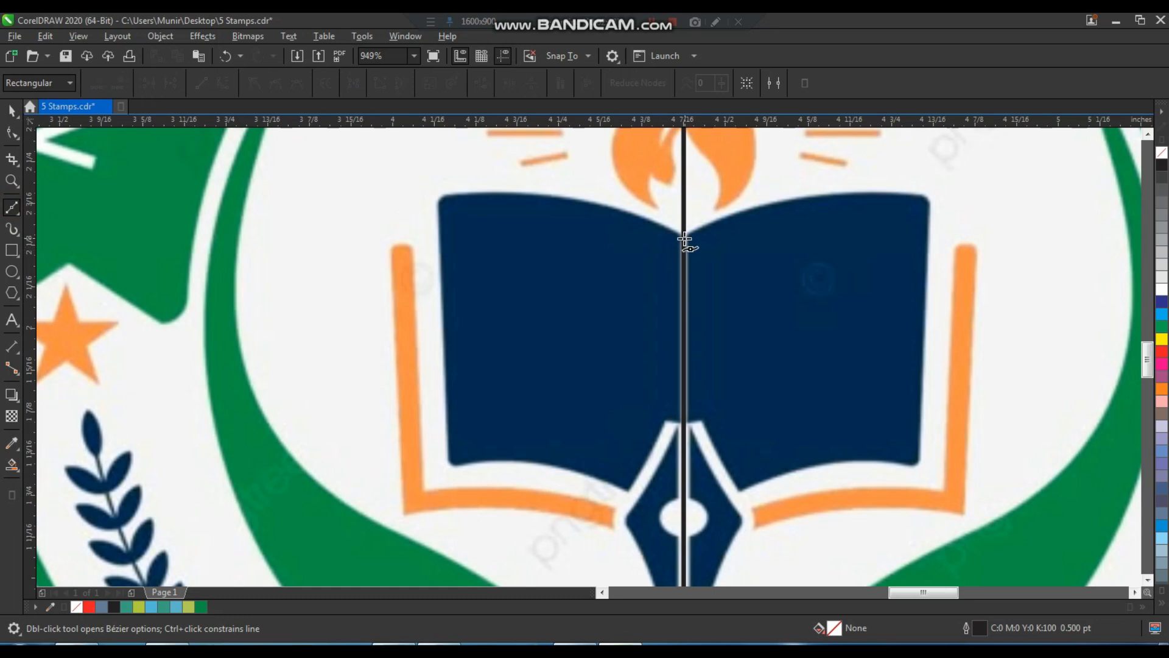
click(679, 422)
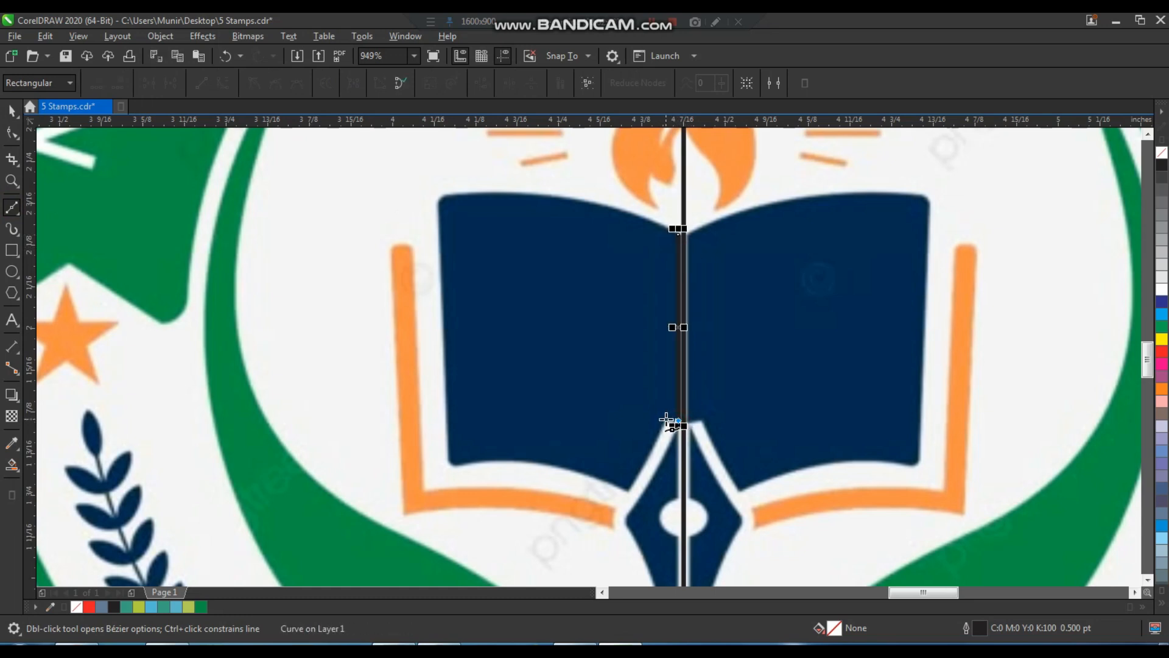
click(665, 420)
click(630, 488)
click(451, 464)
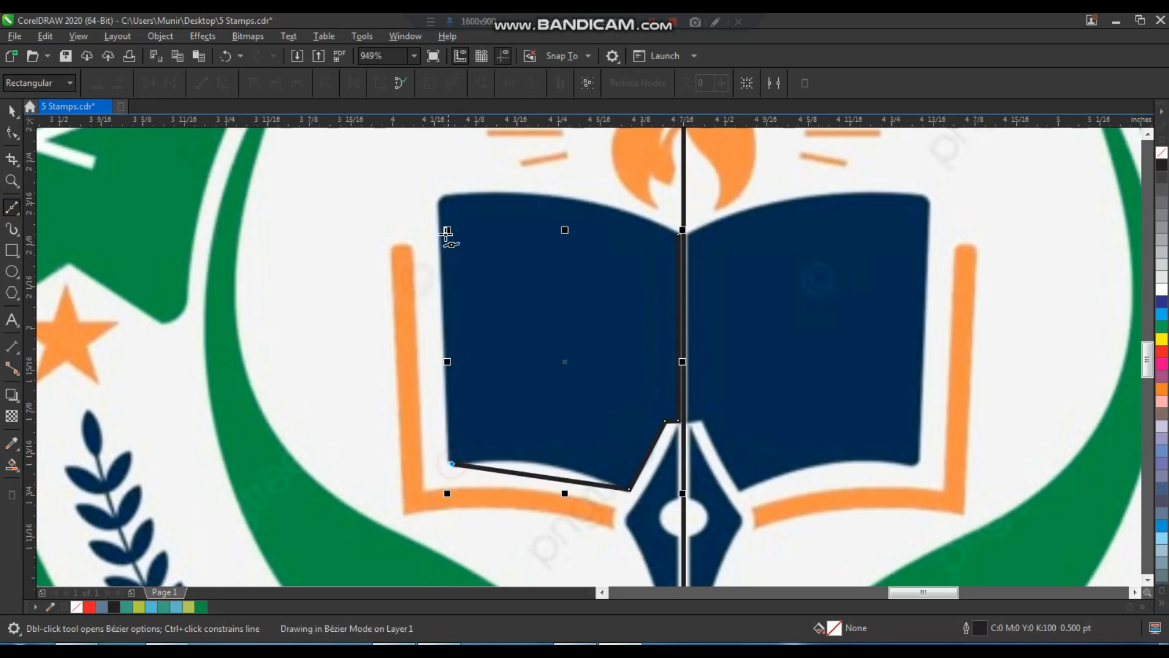
click(441, 198)
key(space)
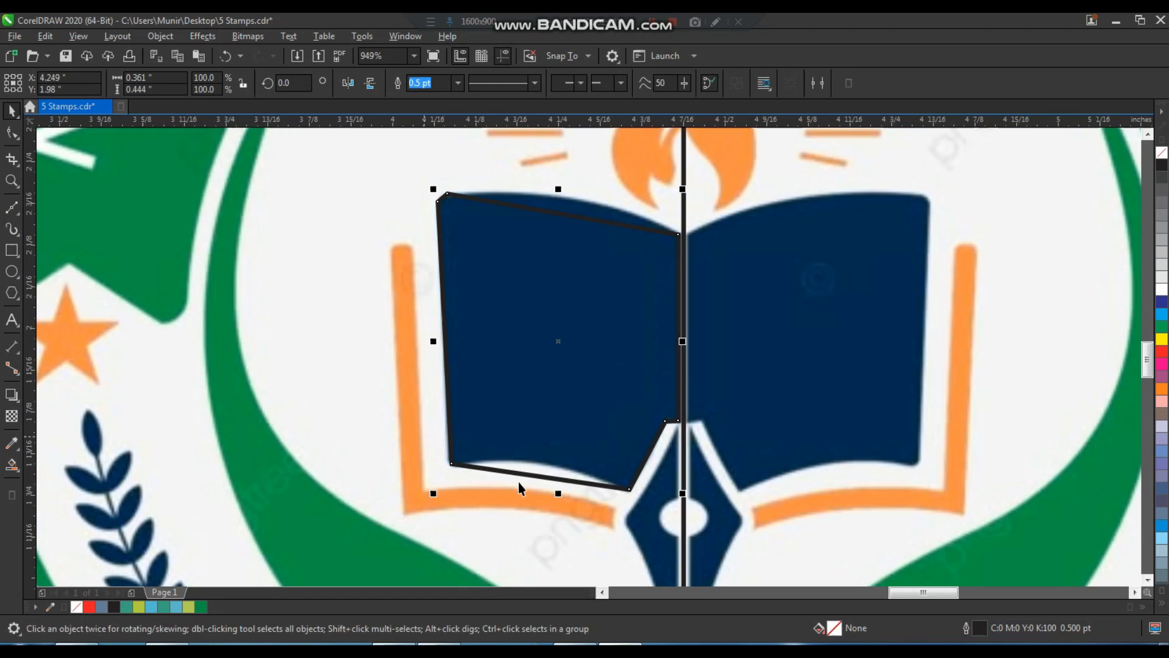
Step: Add a node near the page outline's lower-left corner and reposition the corner nodes to bevel it
scroll(518, 482, up, 5)
key(F10)
drag(436, 371, 417, 330)
click(506, 346)
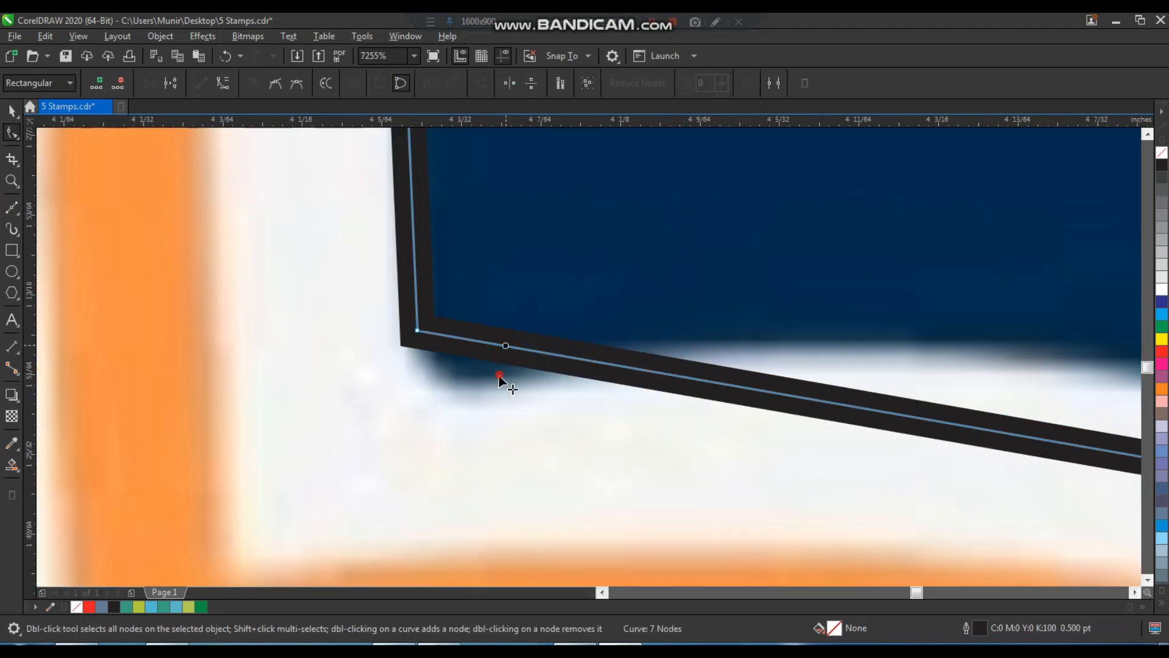
drag(498, 375, 499, 385)
drag(418, 331, 422, 332)
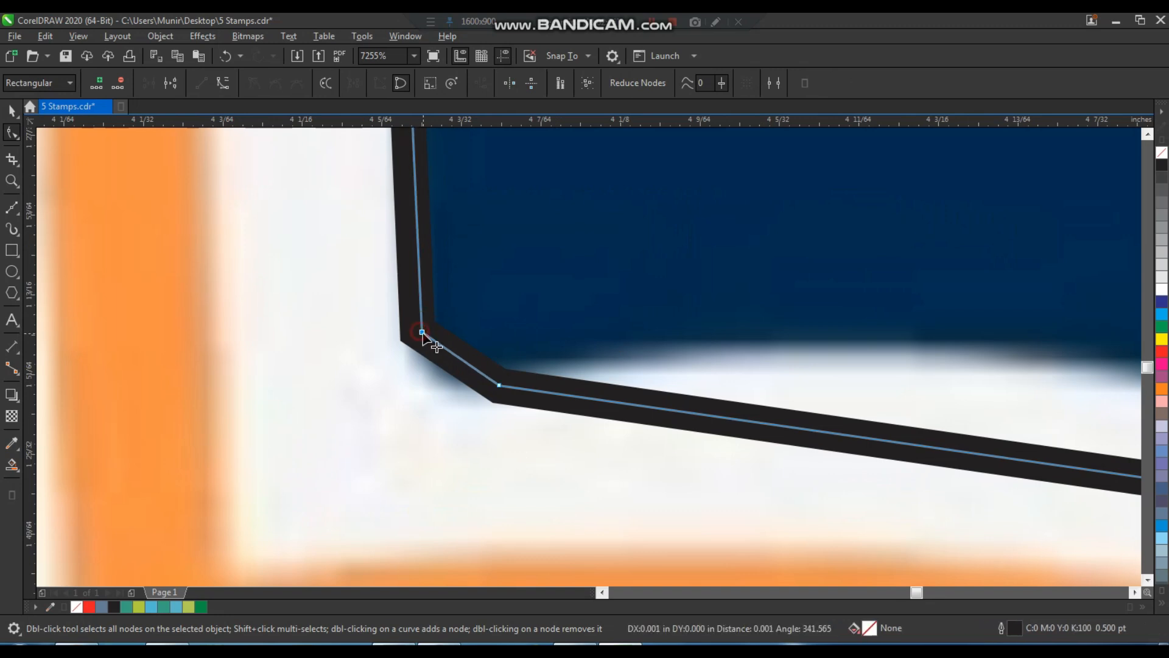
Step: Convert the page outline's segments to curves and bend its upper and lower edges to follow the navy page
scroll(460, 383, down, 9)
key(F2)
drag(389, 428, 426, 494)
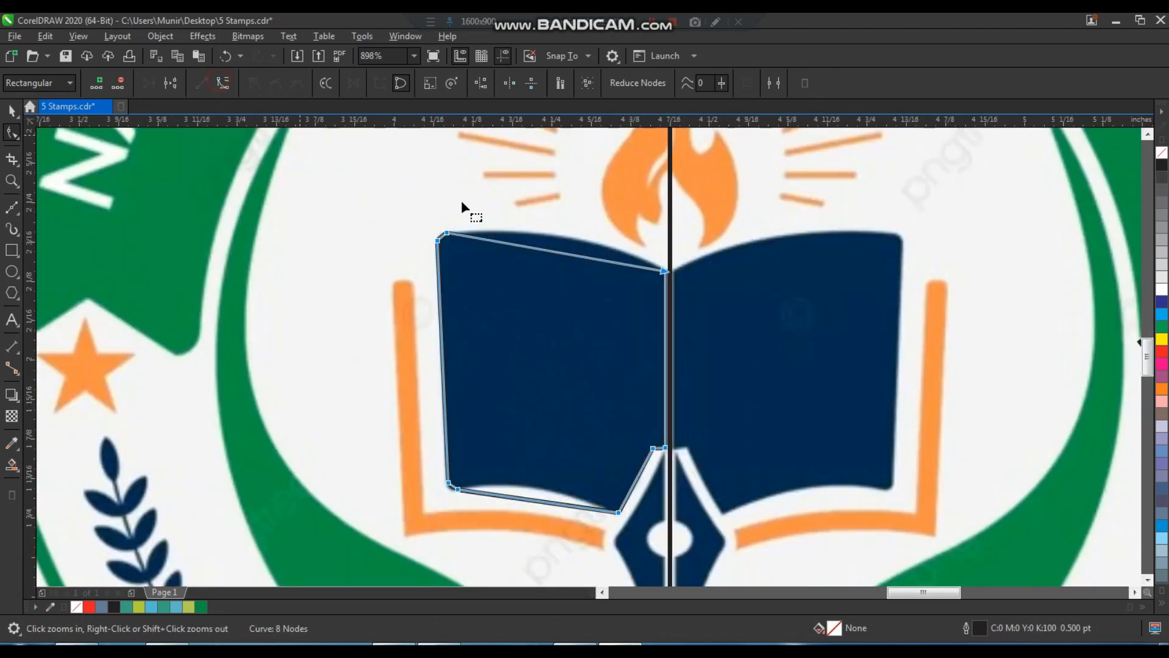
drag(575, 281, 596, 327)
drag(635, 369, 648, 323)
scroll(640, 322, down, 5)
drag(589, 365, 667, 424)
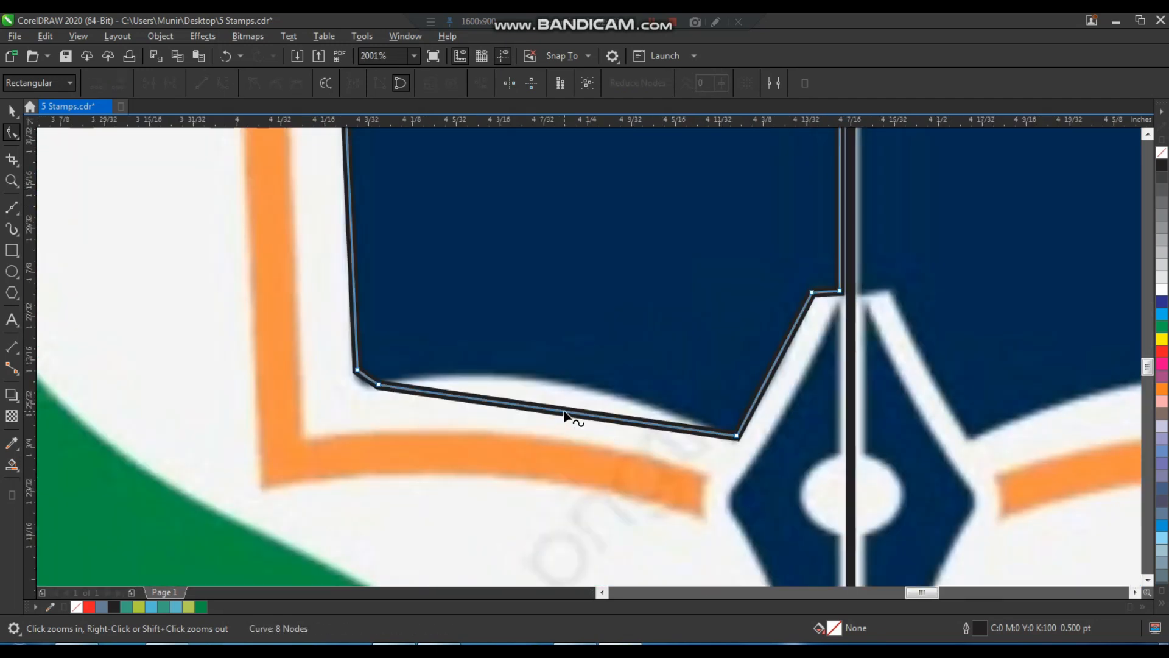
drag(565, 415, 556, 395)
Step: Bend the short segments at the page outline's upper-left and lower-left corners outward to round them
scroll(556, 396, down, 4)
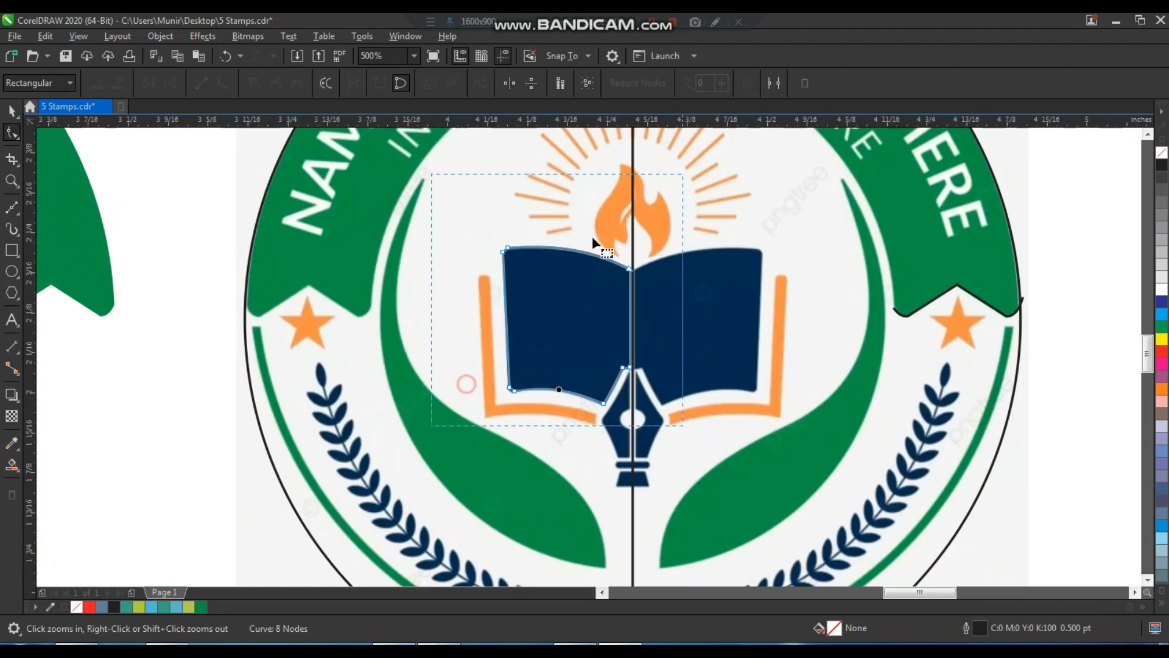
scroll(594, 241, up, 2)
scroll(540, 295, up, 4)
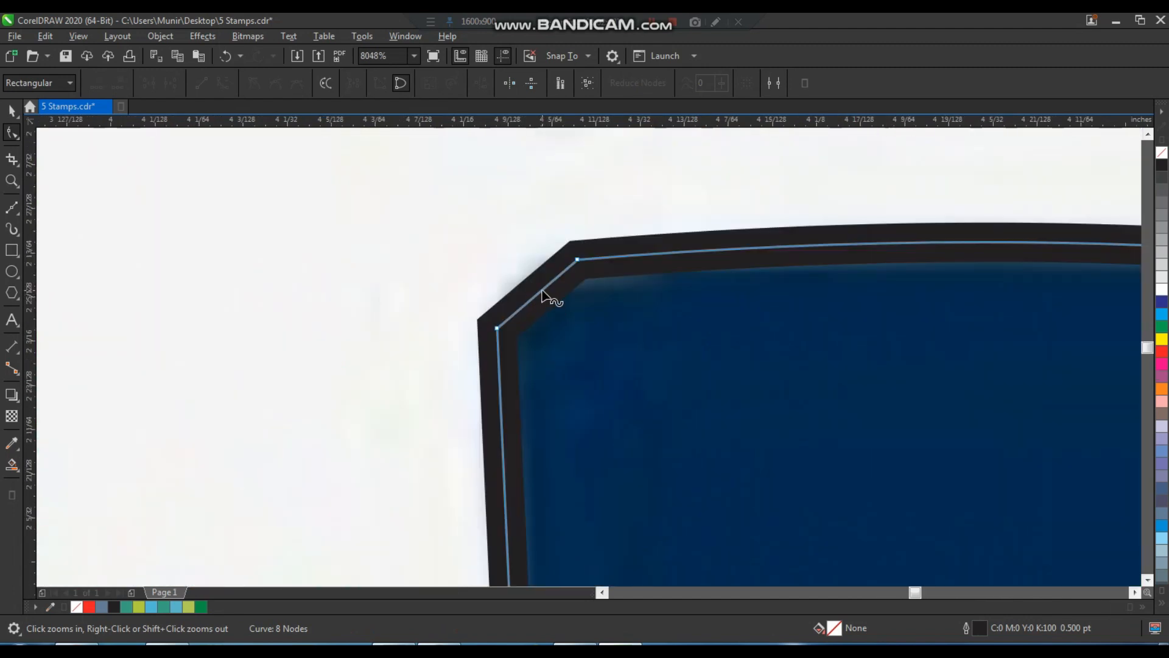
drag(532, 287, 521, 277)
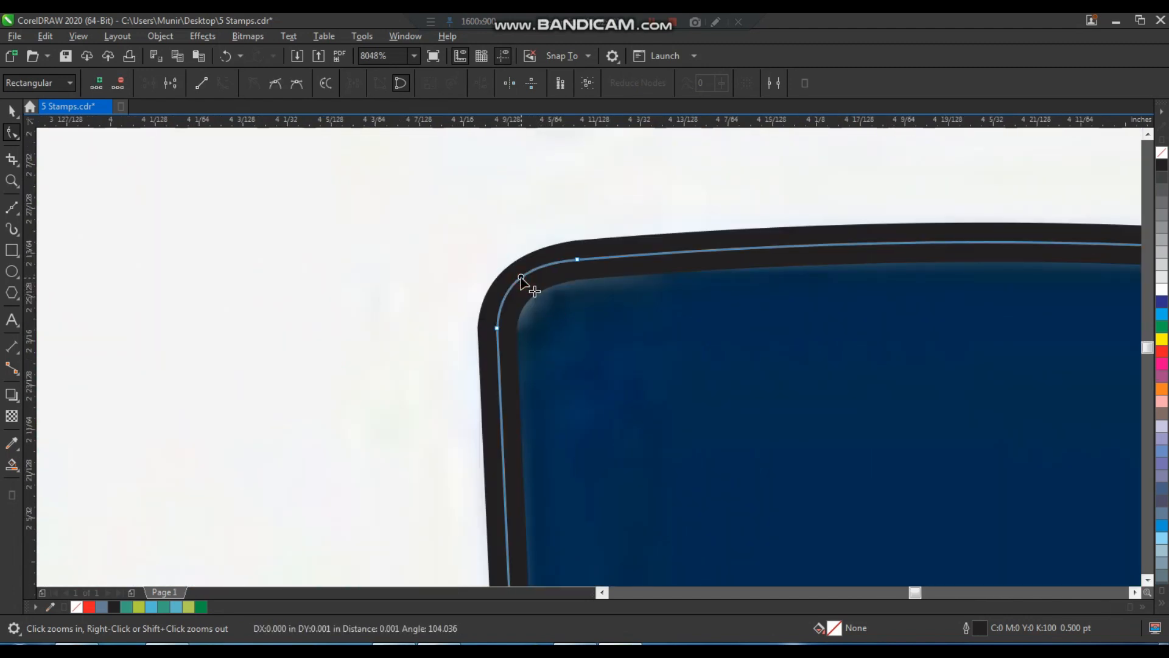
scroll(520, 277, down, 5)
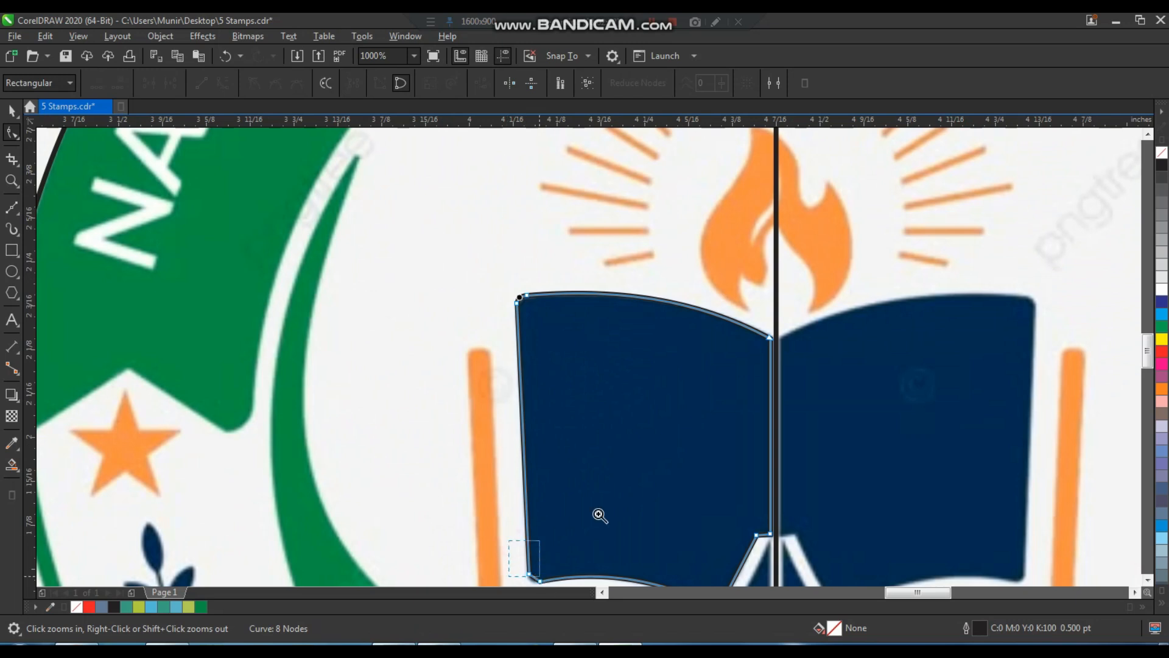
scroll(598, 514, up, 4)
scroll(542, 347, down, 3)
scroll(520, 384, up, 4)
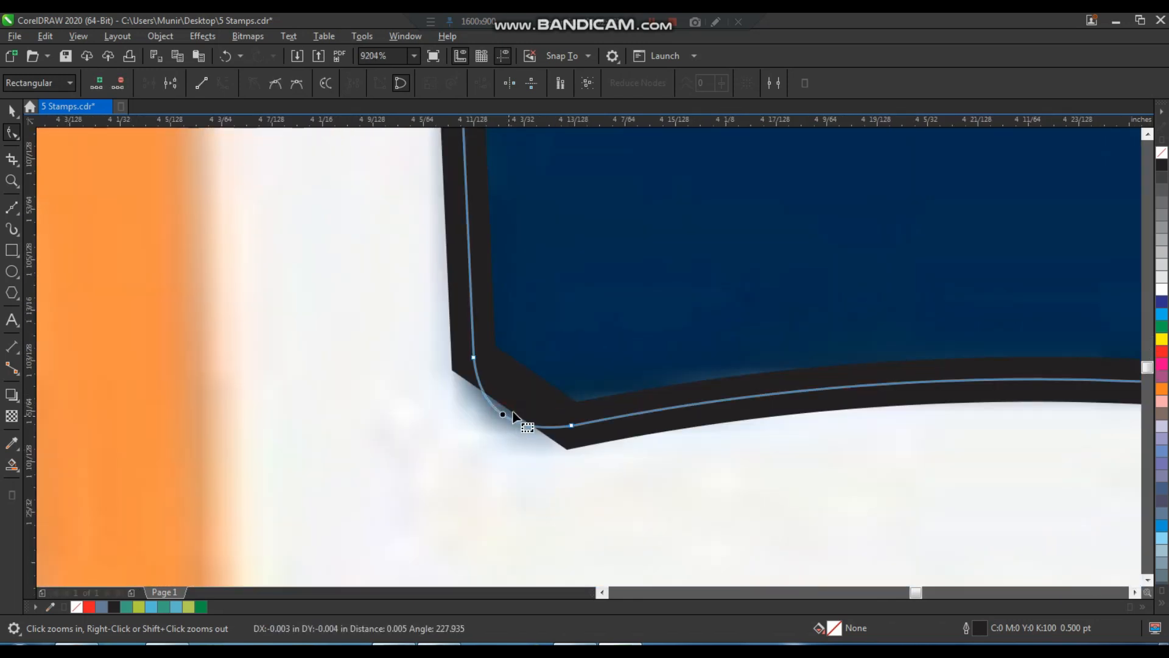
scroll(523, 403, down, 2)
key(space)
scroll(557, 390, down, 2)
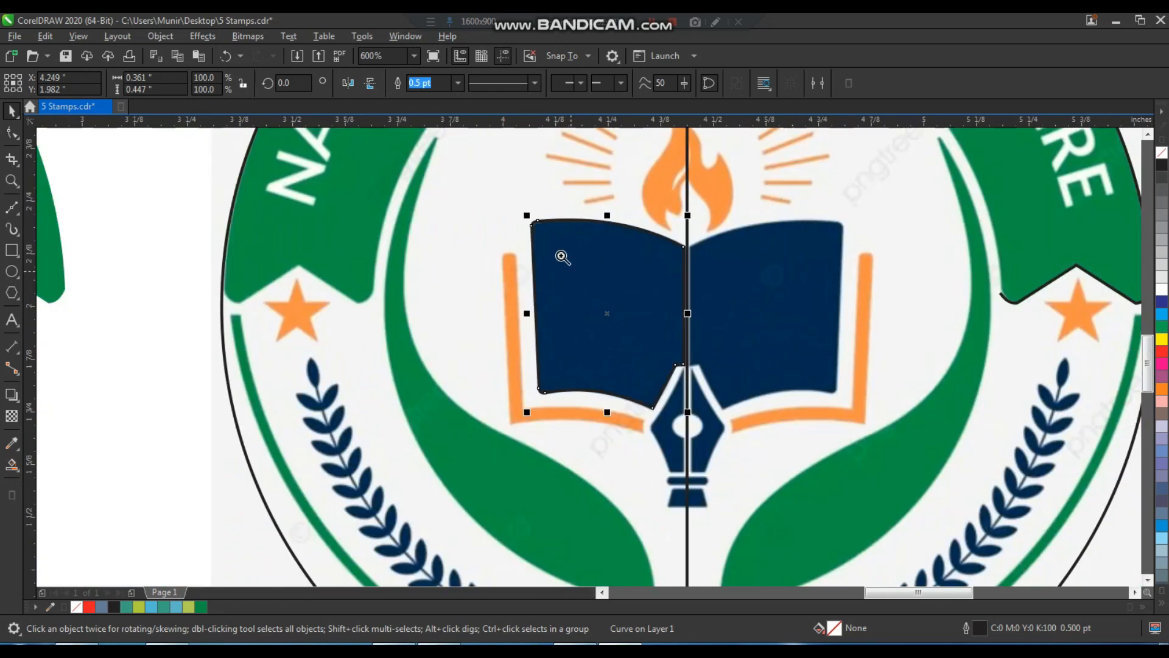
Step: Fill the traced left page with the navy sampled from the reference book and remove its outline
scroll(547, 392, up, 2)
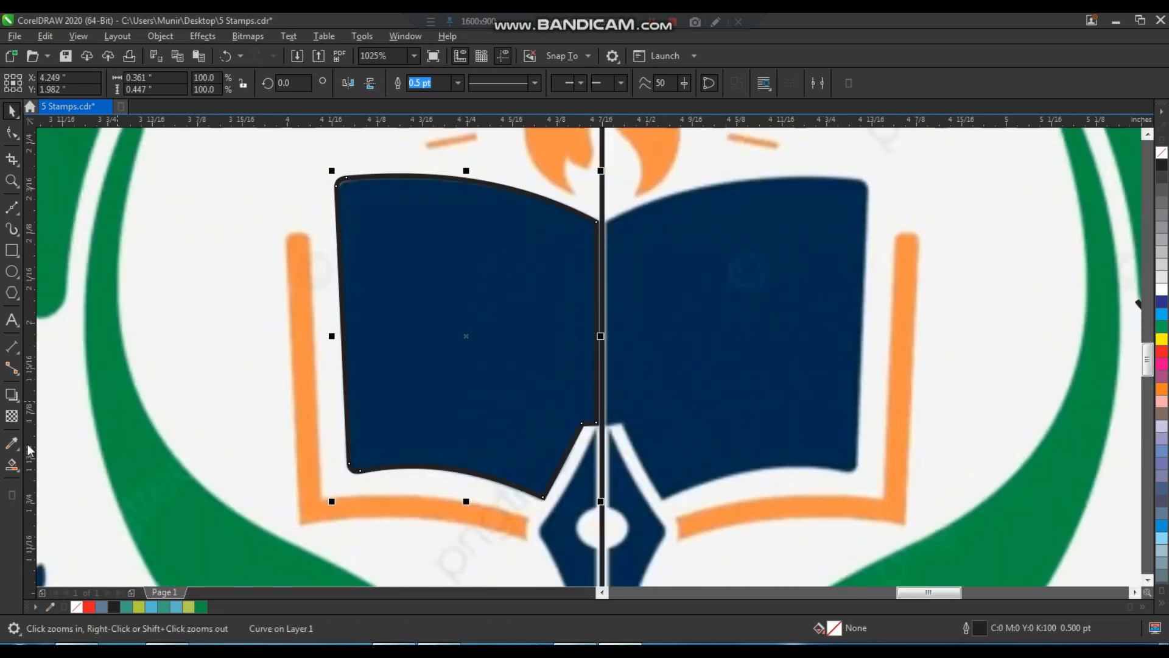
click(9, 450)
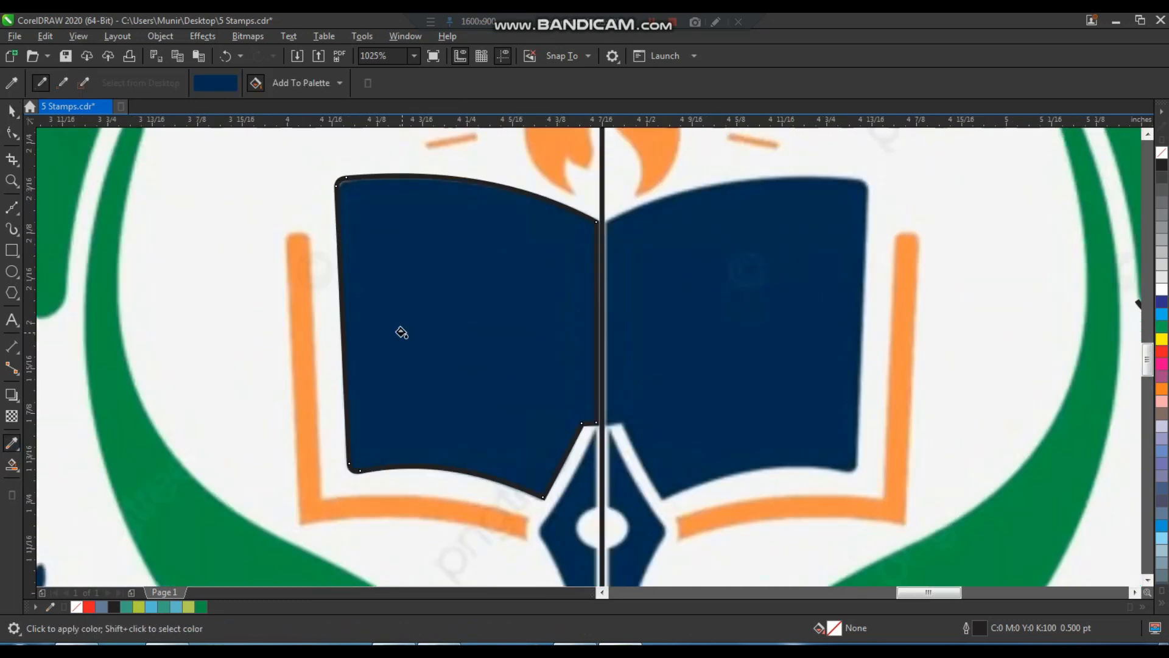
click(406, 328)
key(space)
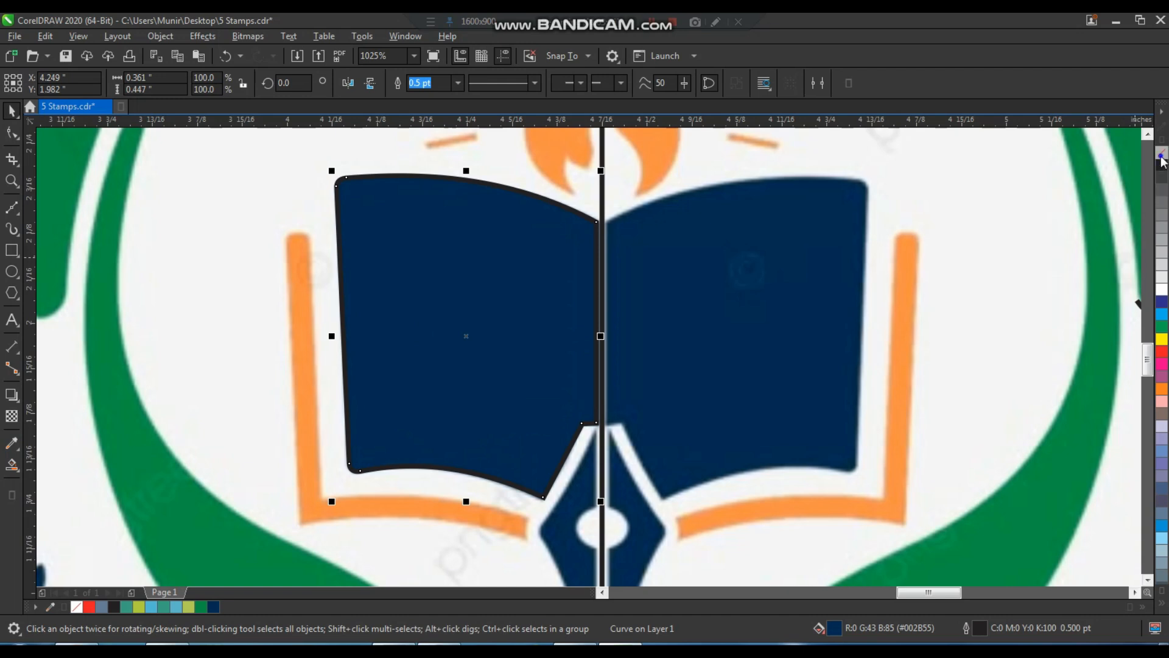
right_click(1162, 157)
Step: Mirror a copy of the navy page horizontally onto the book's right side and group the two pages
drag(331, 336, 689, 305)
shift+click(527, 313)
key(ctrl+g)
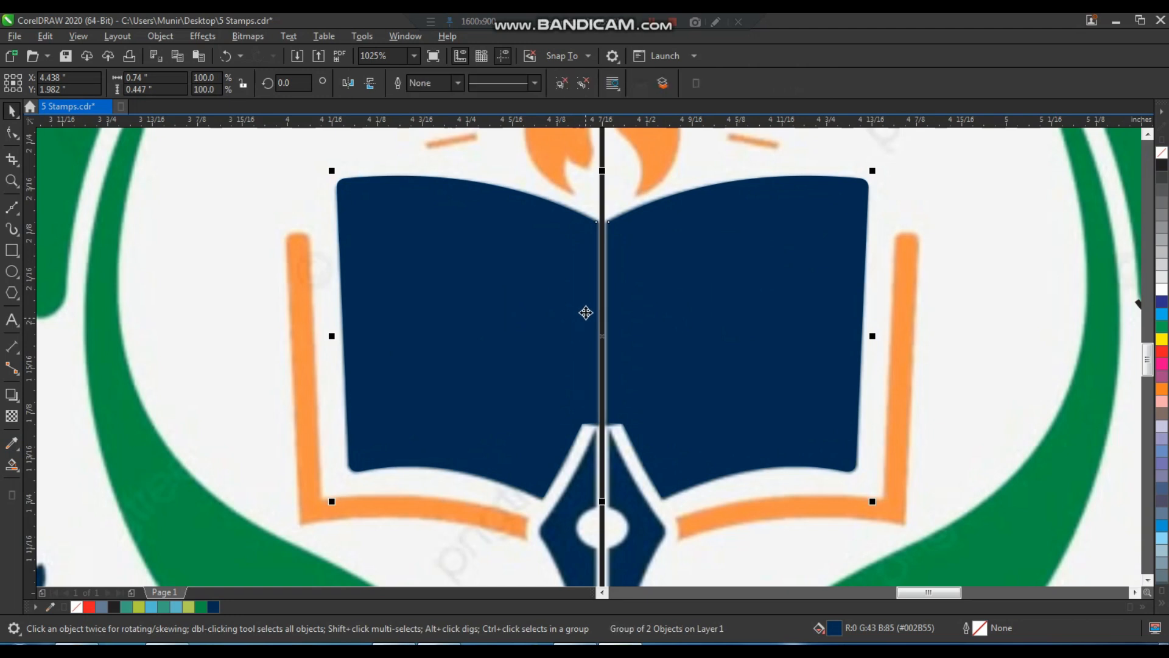
Step: Align the book group's centre horizontally with the green arched band
scroll(586, 313, down, 2)
shift+click(285, 267)
key(c)
click(350, 217)
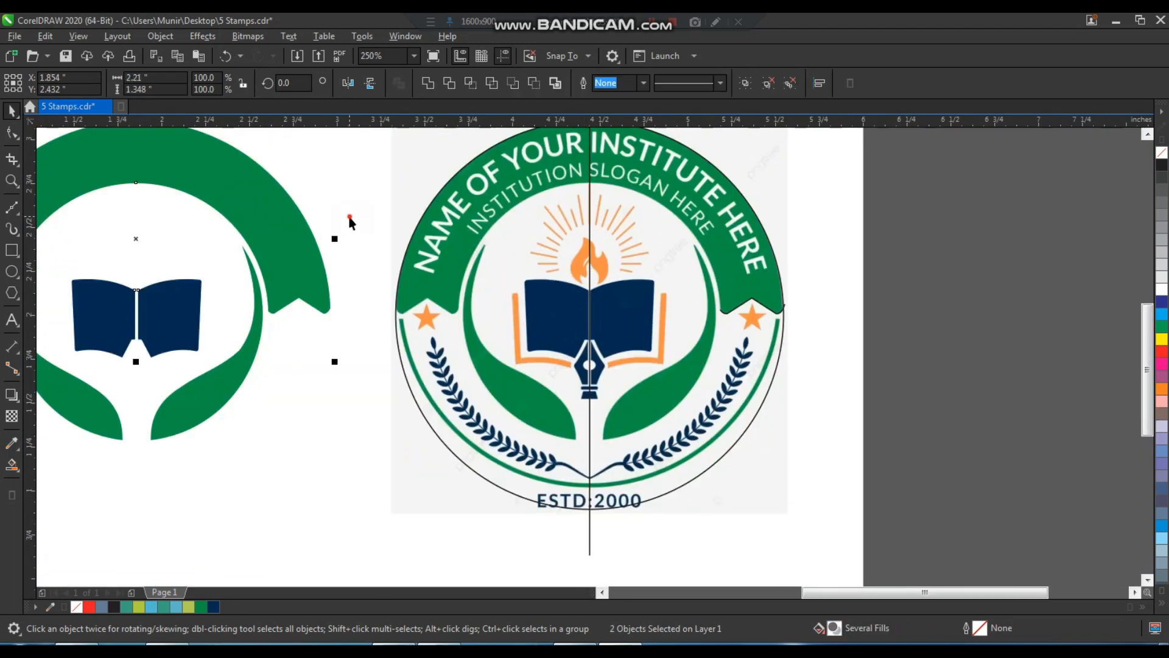
click(350, 219)
Step: Trace the left half of the reference pen nib as a closed straight-segment Bézier outline along the centre line
key(z)
click(589, 317)
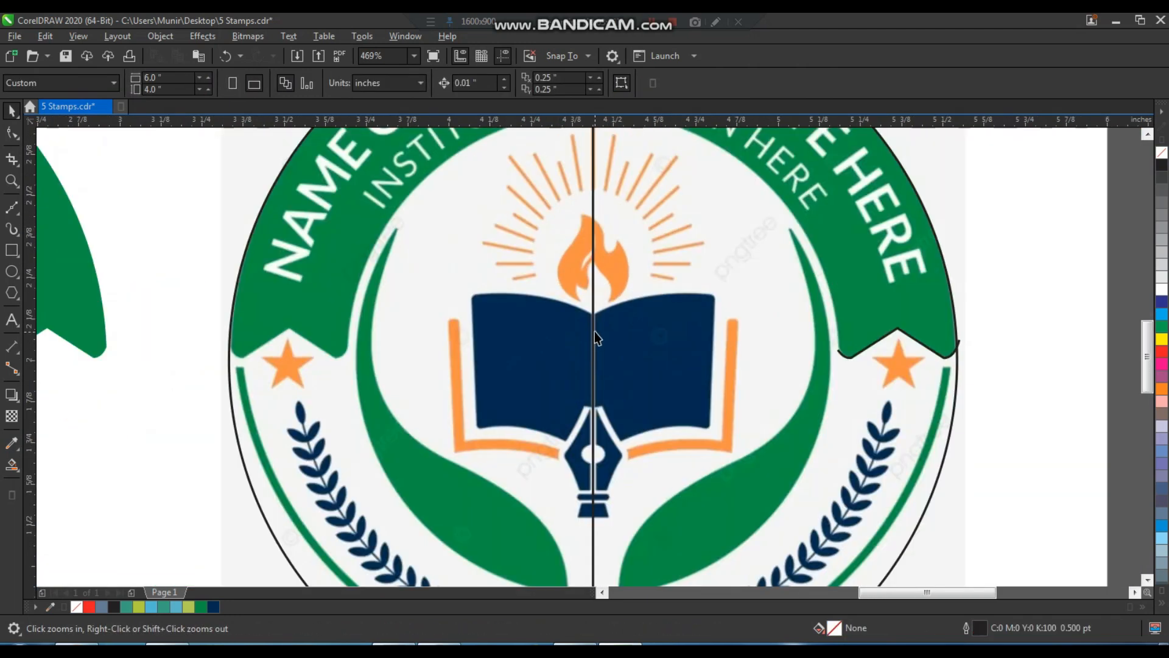
click(595, 356)
key(F2)
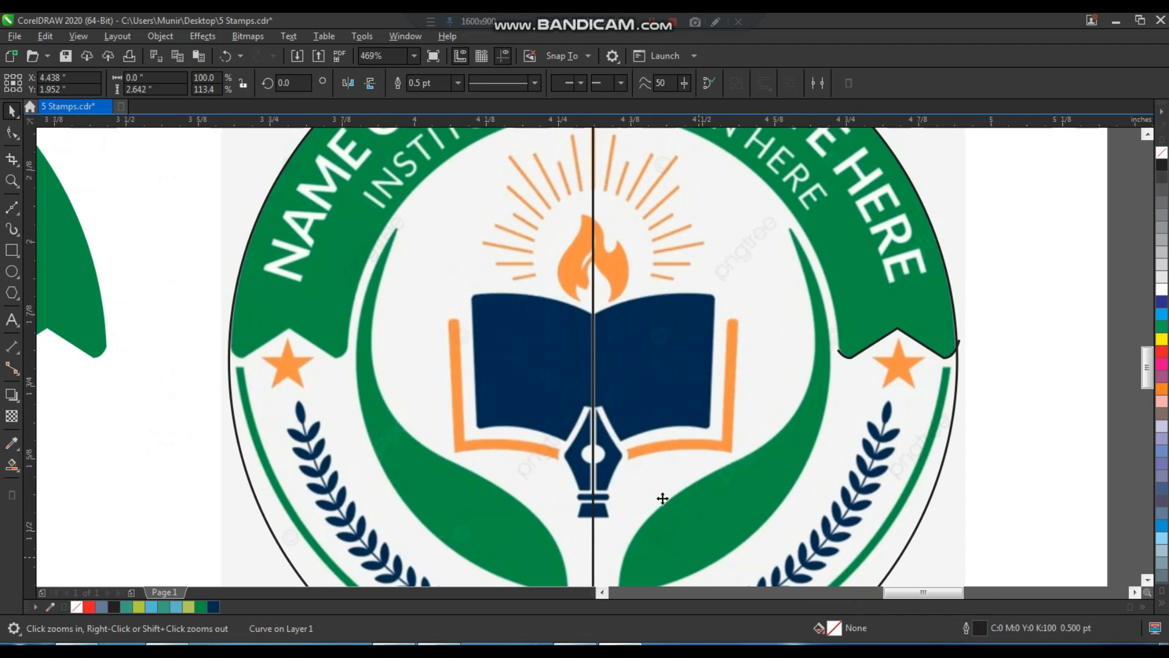
click(654, 472)
drag(595, 283, 734, 494)
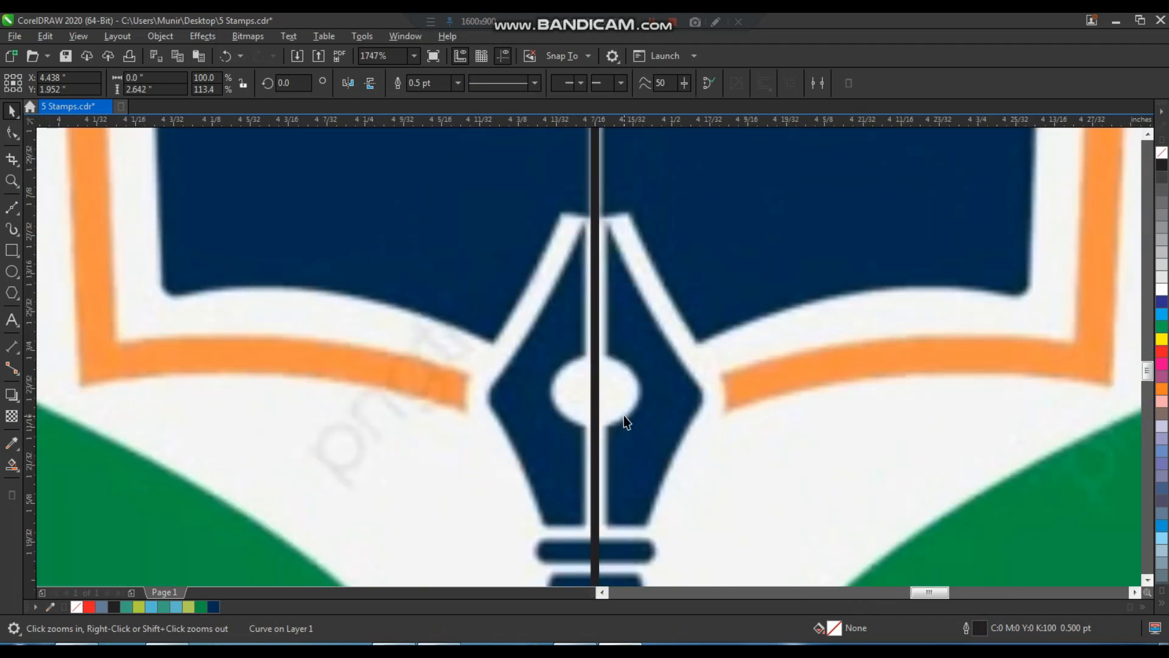
right_click(532, 256)
drag(528, 253, 669, 479)
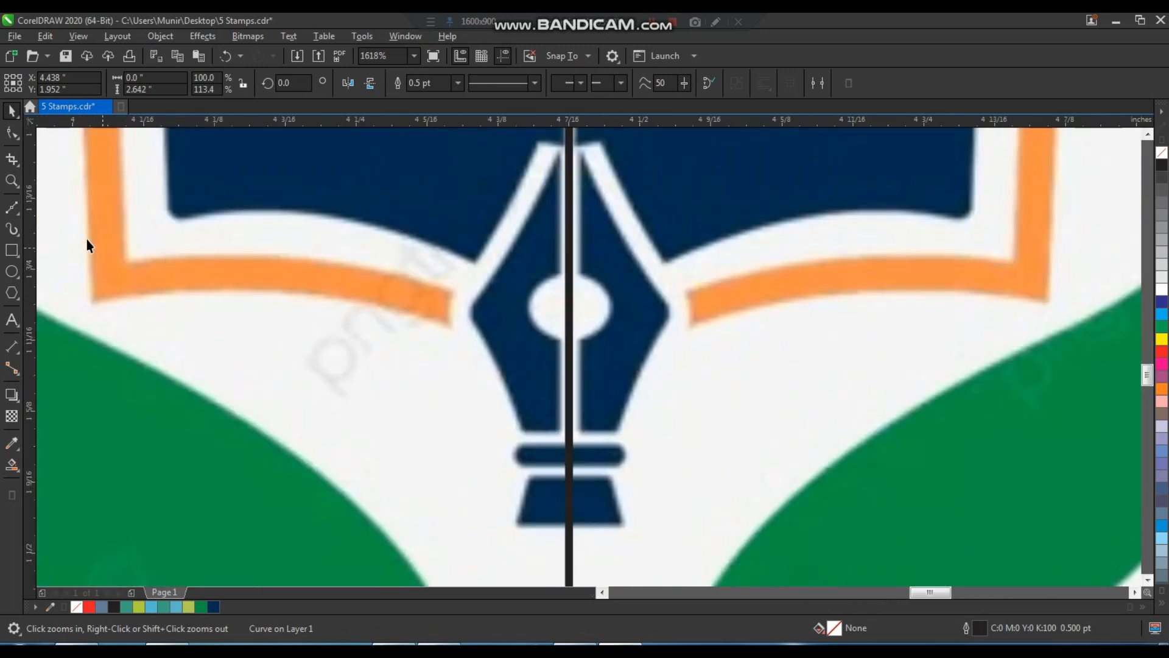
click(12, 208)
click(558, 155)
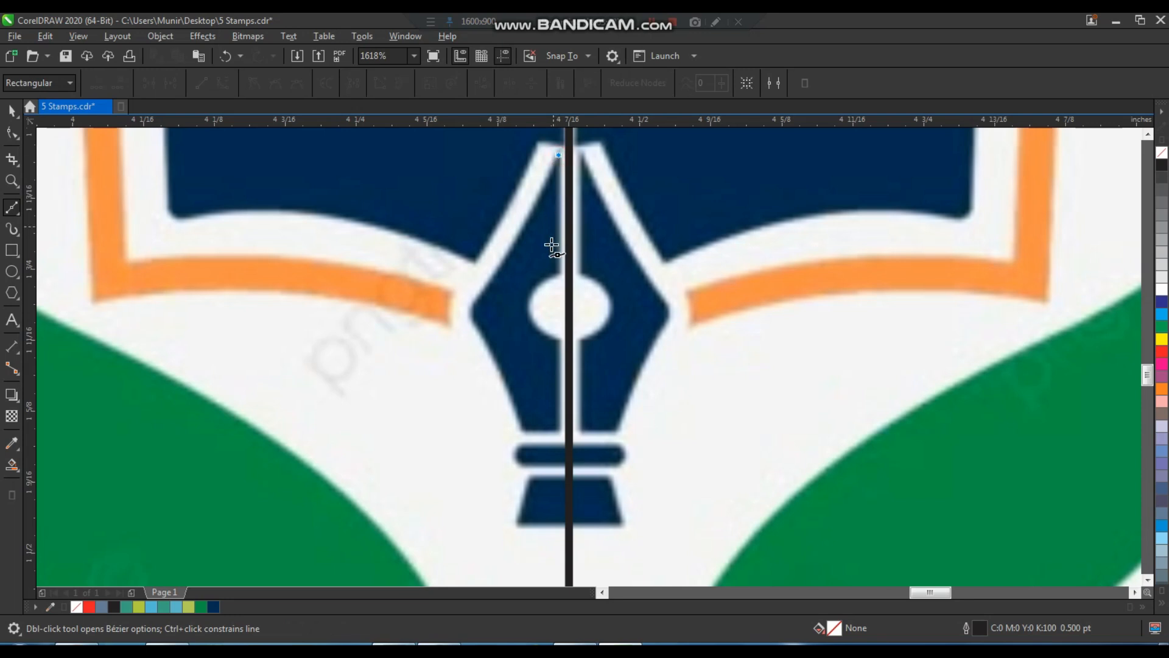
click(558, 428)
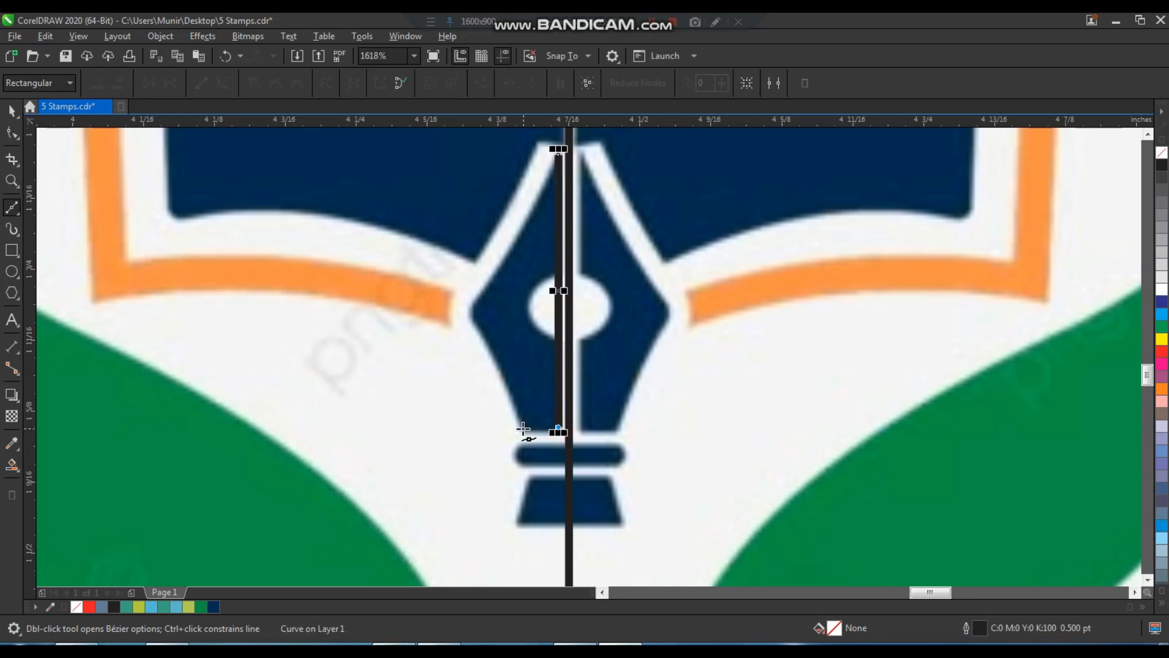
click(523, 430)
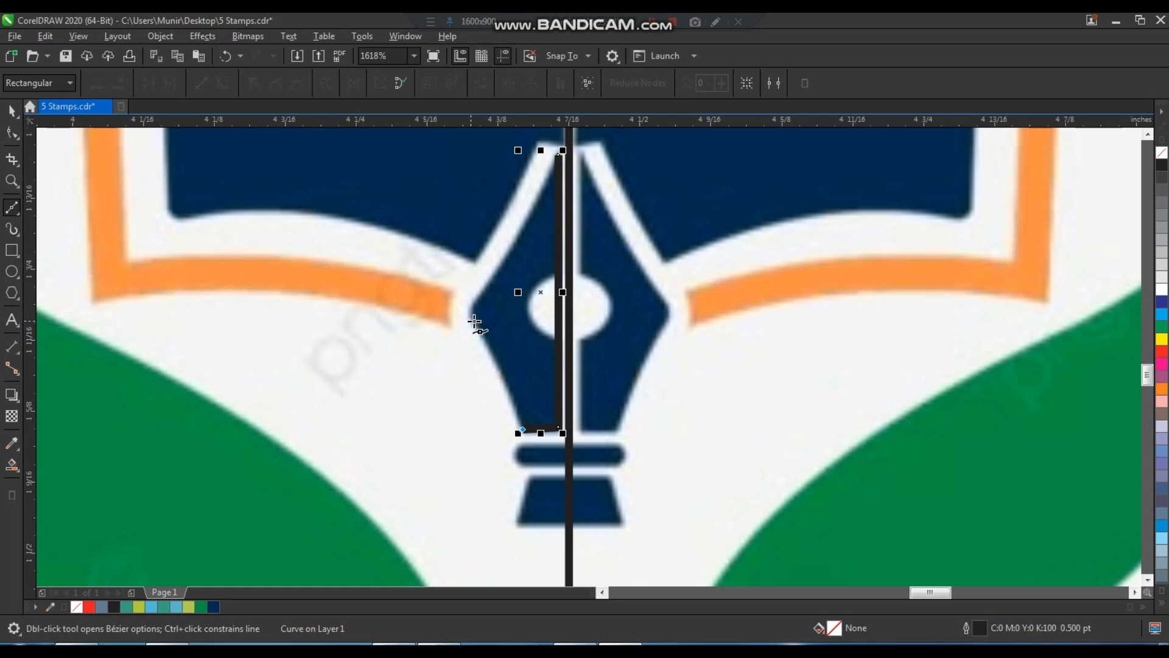
click(474, 322)
click(478, 299)
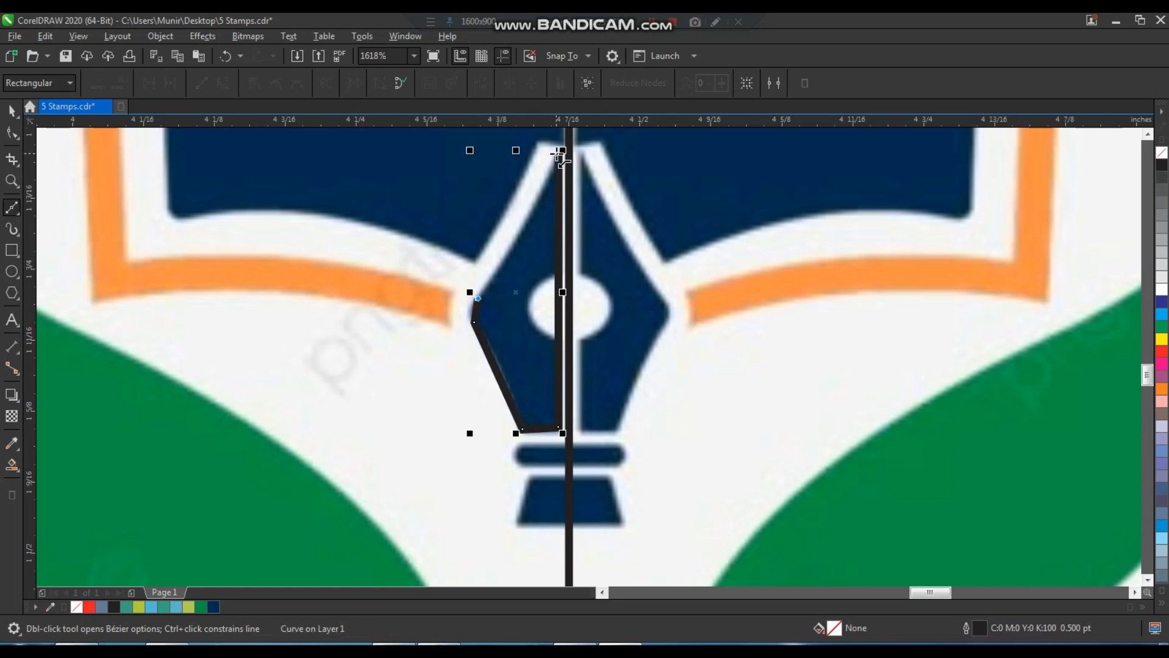
click(558, 155)
key(space)
Step: Convert the left nib outline's segments to curves and bend its outer corner and lower side to match the reference
key(F10)
drag(440, 226, 646, 476)
click(221, 83)
key(F2)
drag(458, 272, 501, 335)
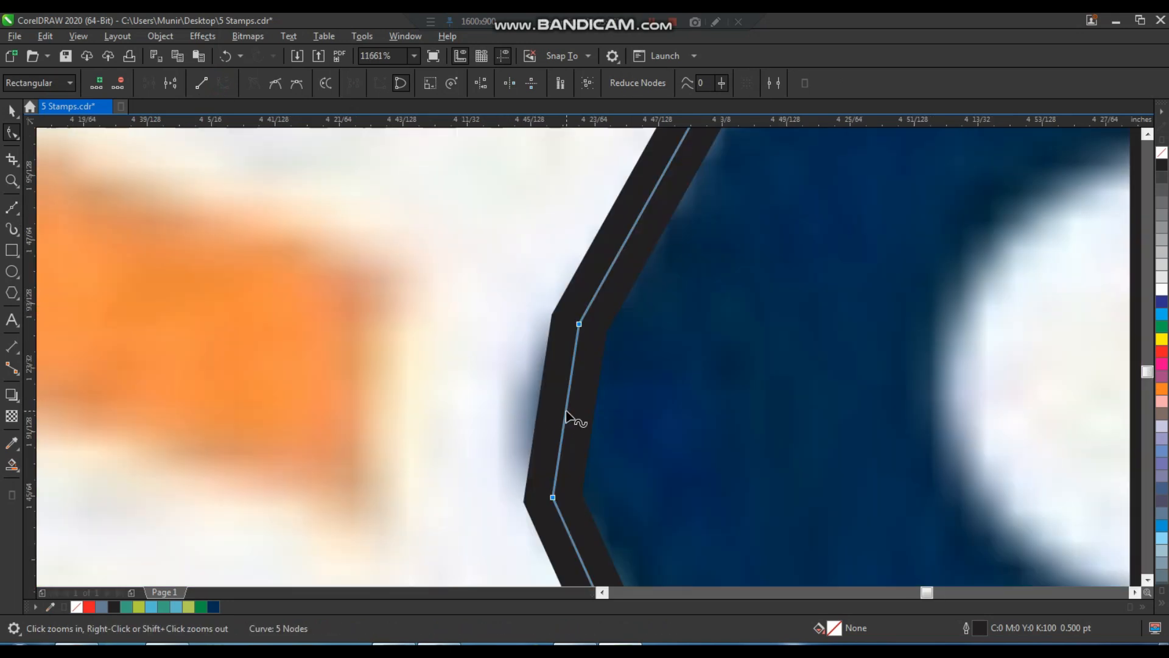
scroll(566, 416, down, 3)
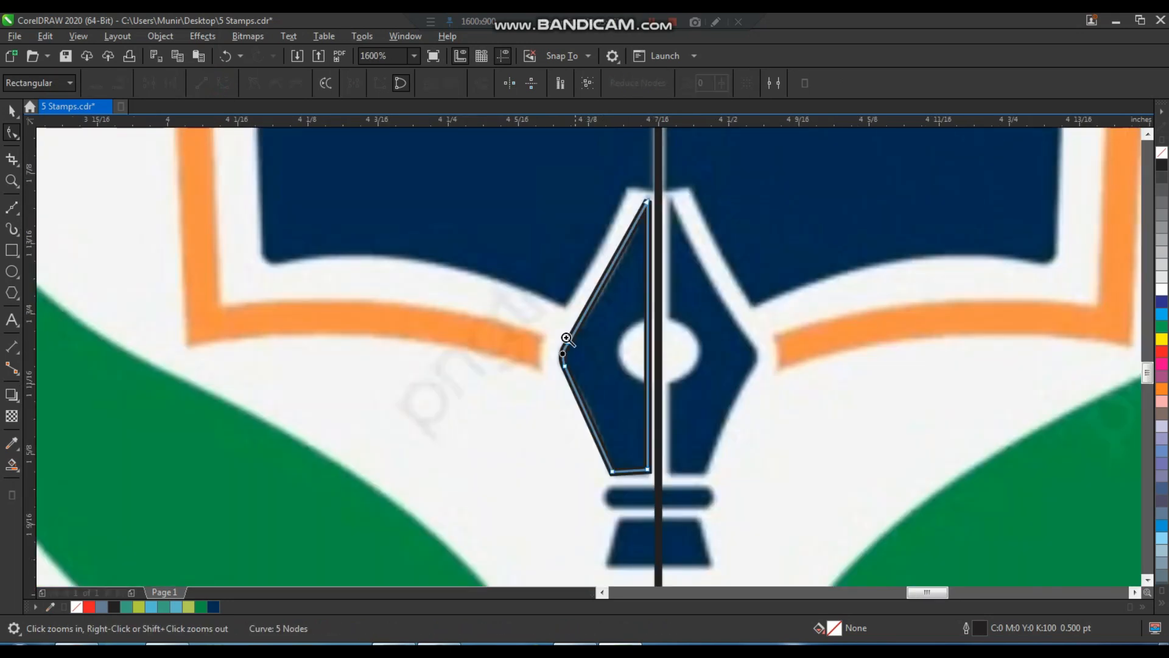
scroll(563, 335, up, 2)
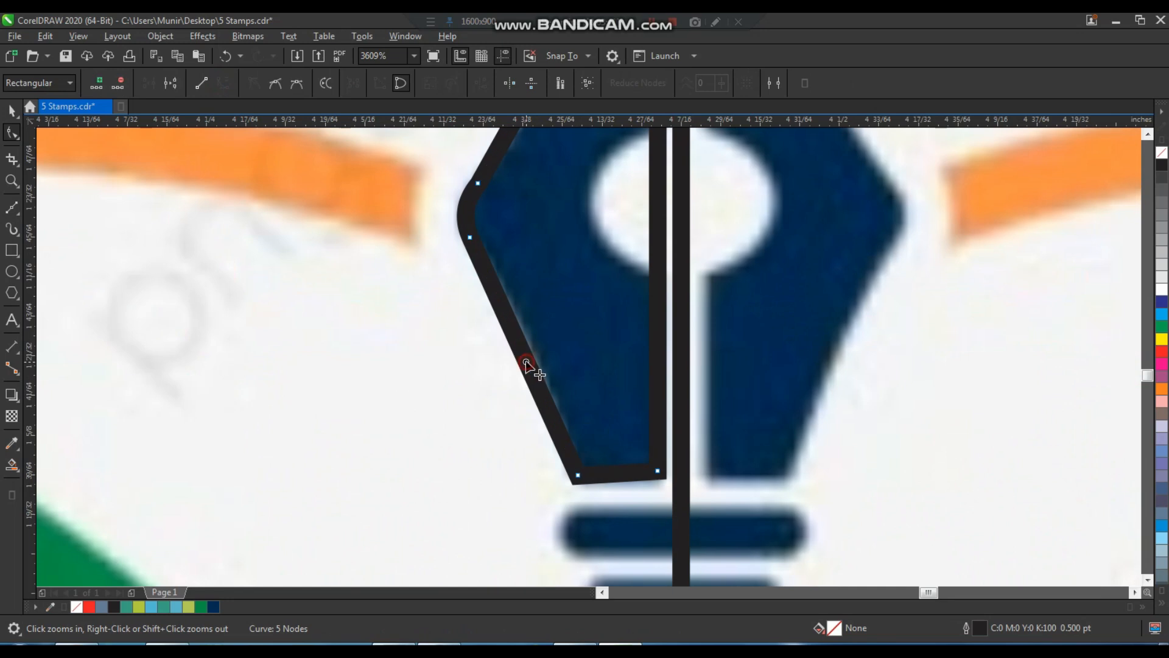
scroll(530, 365, down, 2)
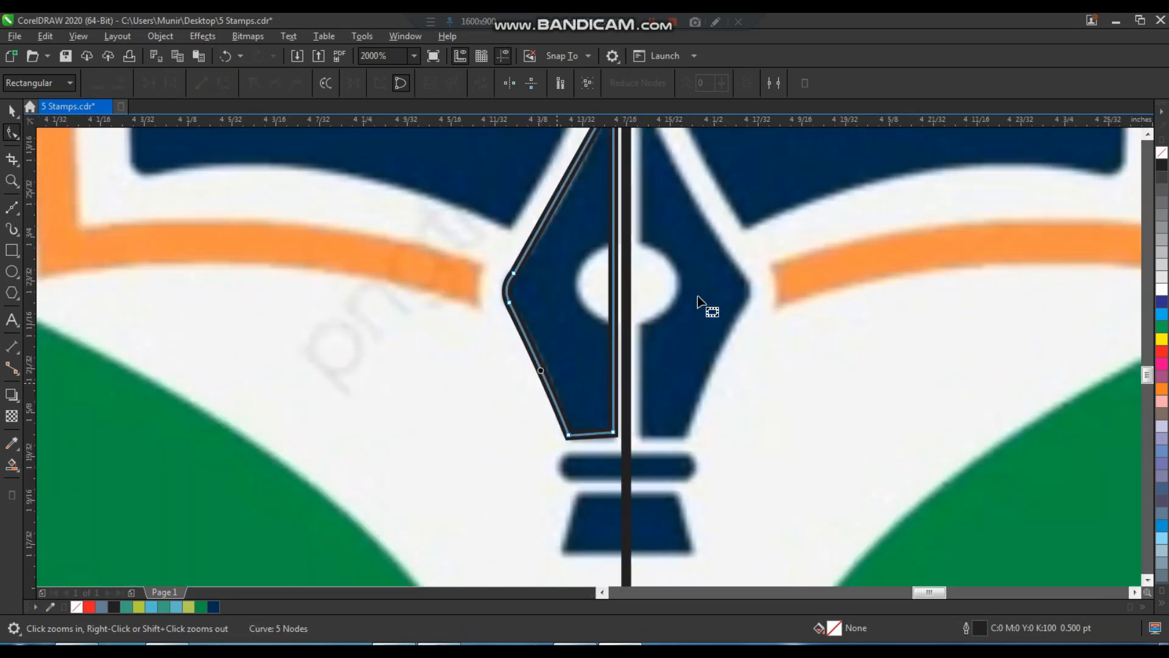
Step: Fill the traced nib half with the navy sampled from the reference book and remove its outline
key(space)
key(shift+F2)
click(15, 442)
click(479, 220)
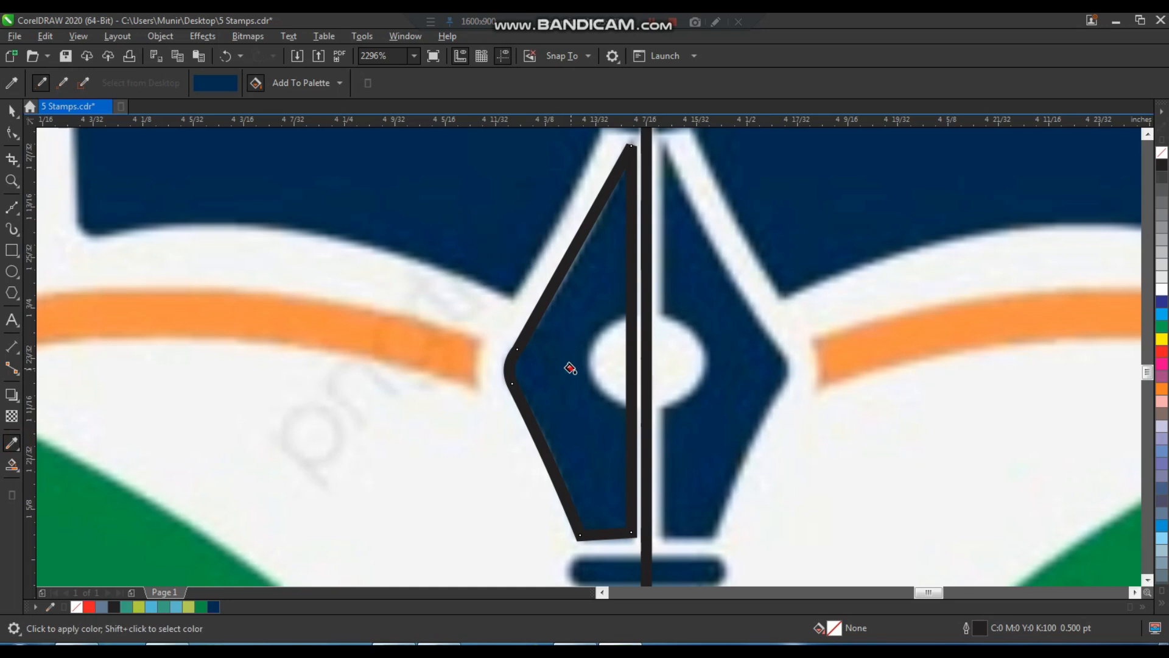
click(570, 367)
key(space)
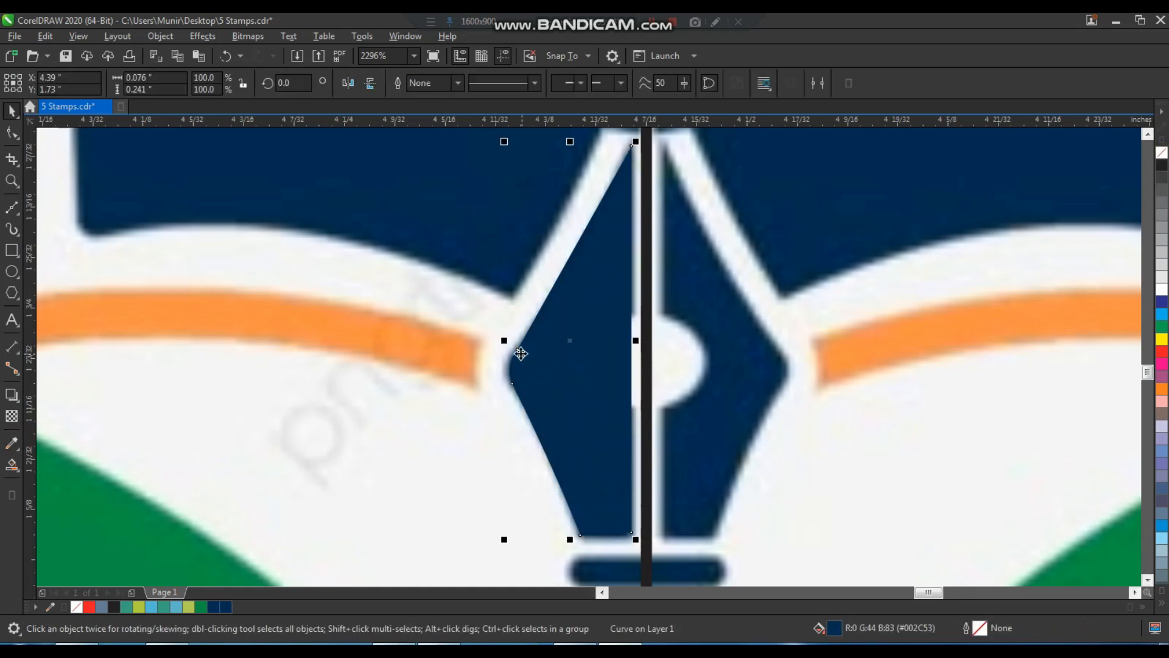
Step: Mirror a copy of the nib half horizontally across the centre line and weld the two halves into one curve
drag(506, 340, 699, 335)
right_click(638, 342)
shift+click(601, 357)
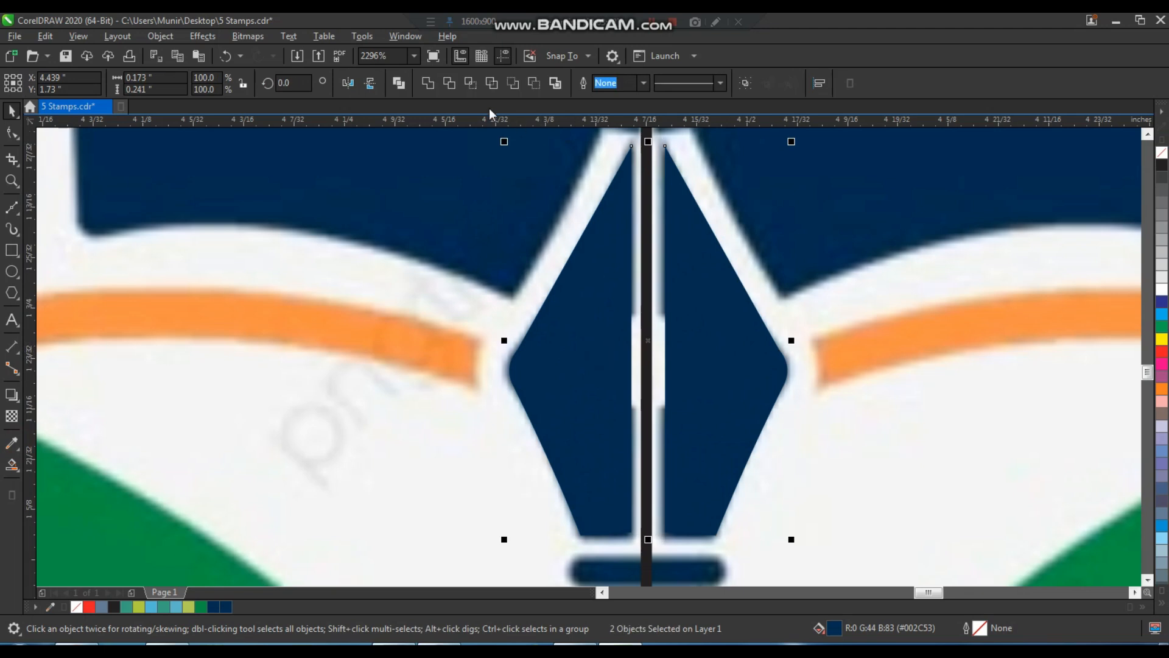
click(430, 86)
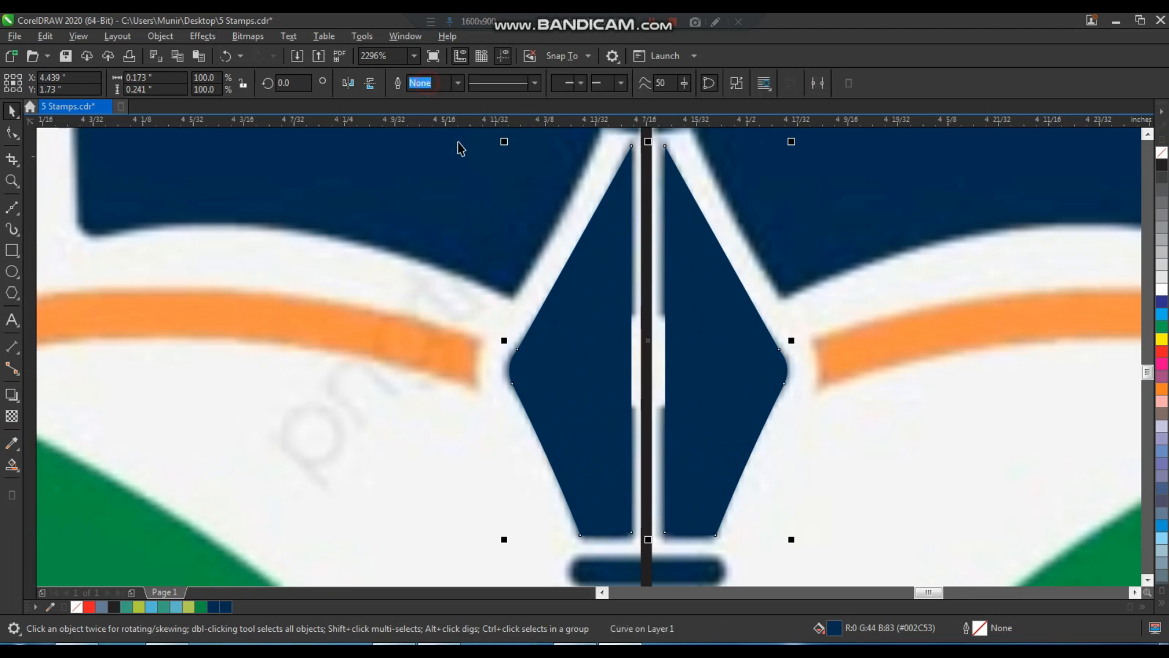
Step: Draw an ellipse about 0.088 × 0.064 inches over the nib's hole, trim the nib with it and delete the ellipse
click(11, 275)
drag(577, 312, 720, 413)
key(space)
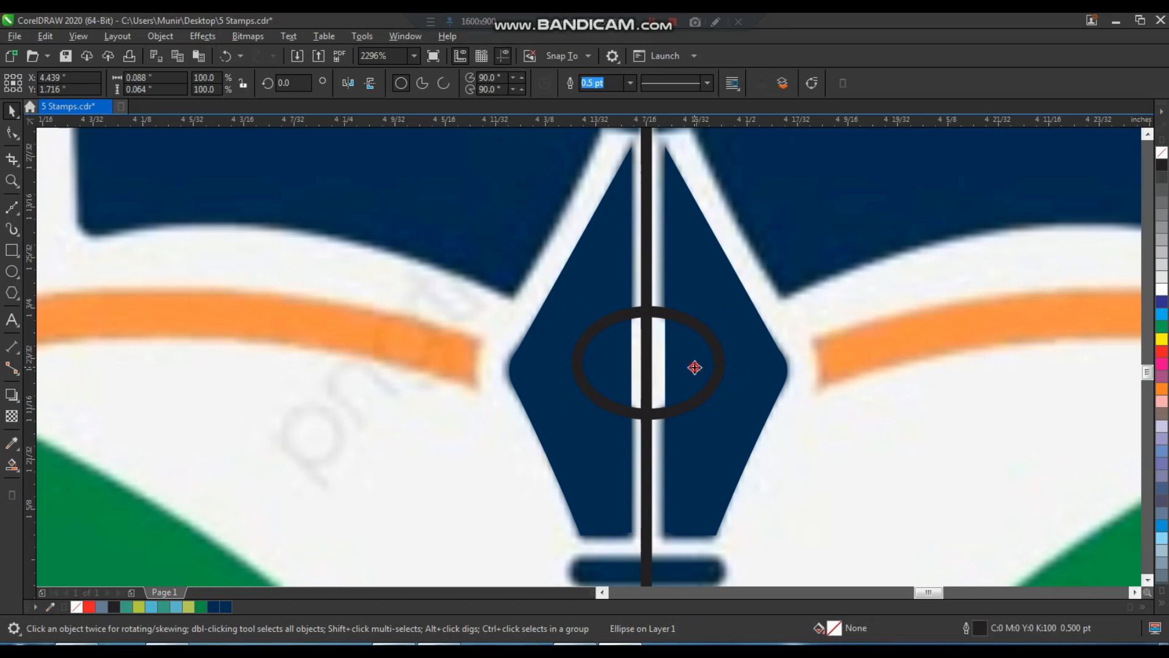
shift+click(695, 367)
click(451, 83)
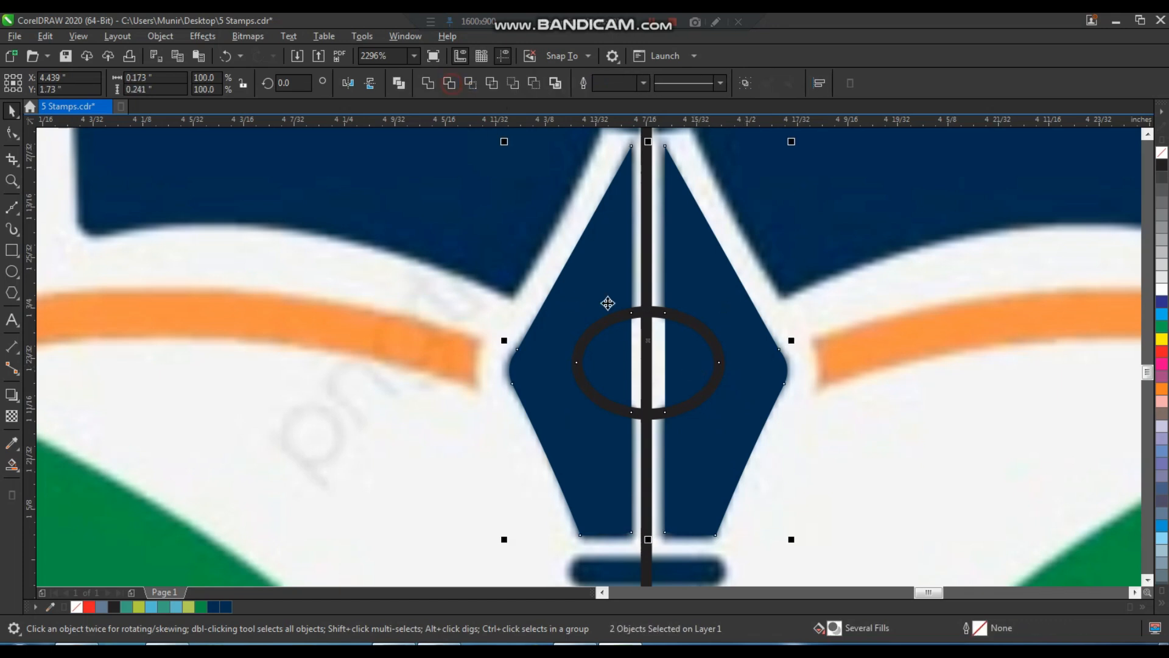
click(671, 378)
key(Delete)
click(718, 364)
Step: Draw a bar about 0.094 × 0.018 inches over the collar below the nib, with corners rounded to 0.009 inches
scroll(694, 364, down, 1)
key(F2)
drag(618, 424, 730, 508)
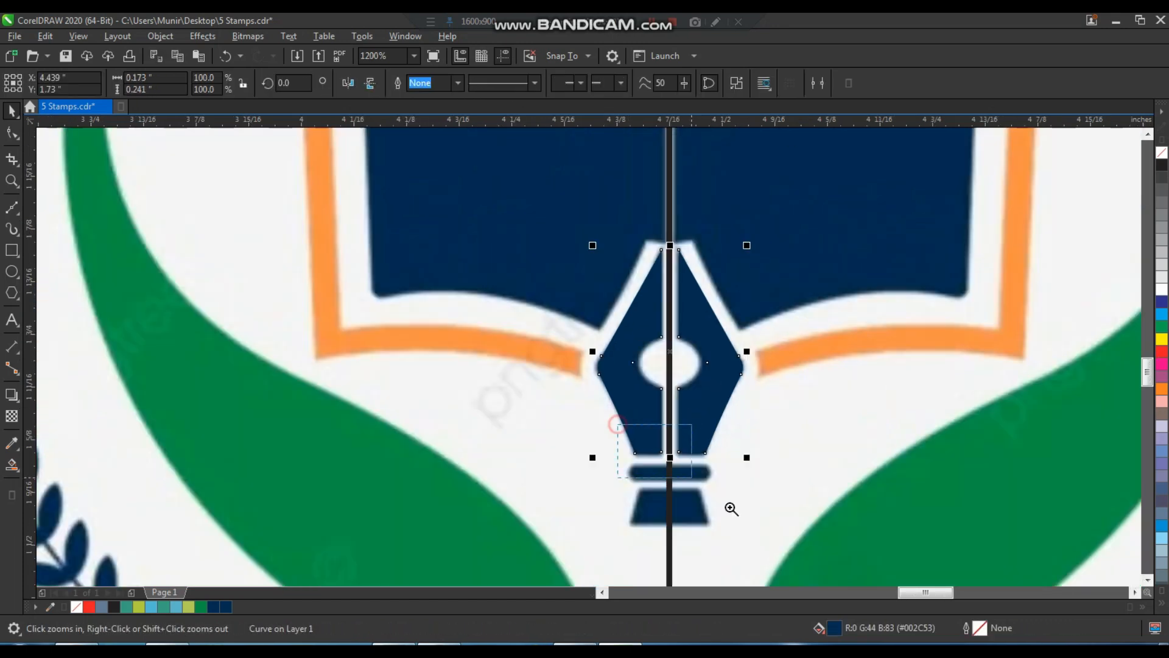
key(F6)
drag(352, 286, 549, 356)
key(space)
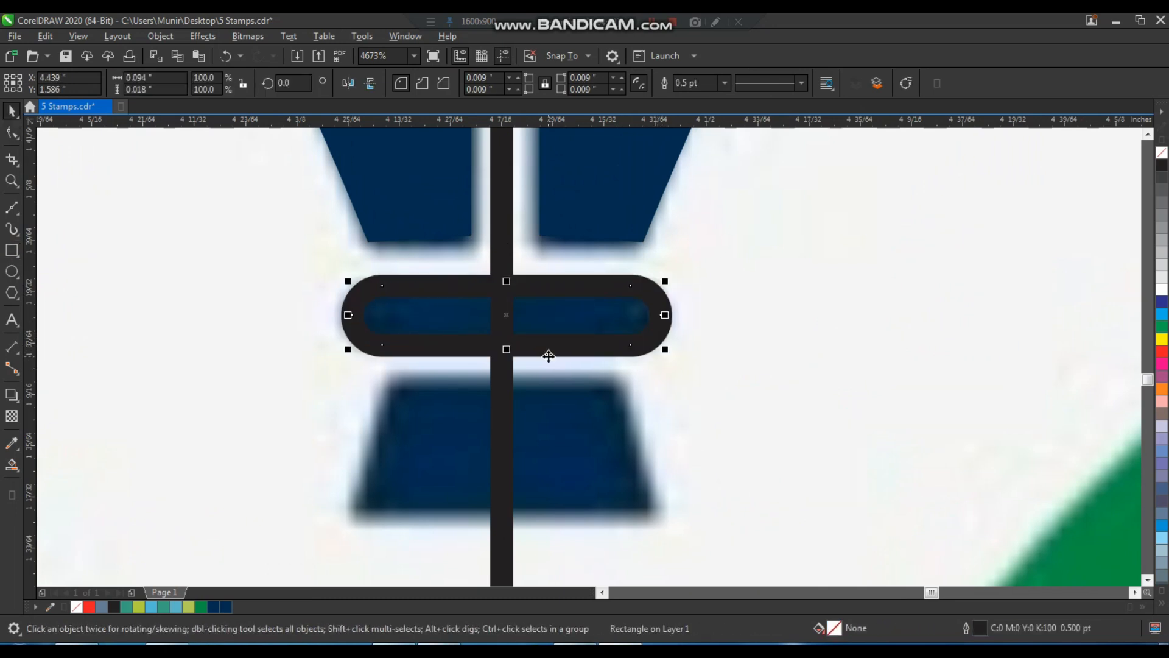
Step: Draw a rectangle about 0.087 × 0.042 inches over the pen's base and convert it to curves
scroll(546, 355, down, 1)
key(F2)
drag(443, 298, 660, 480)
key(F6)
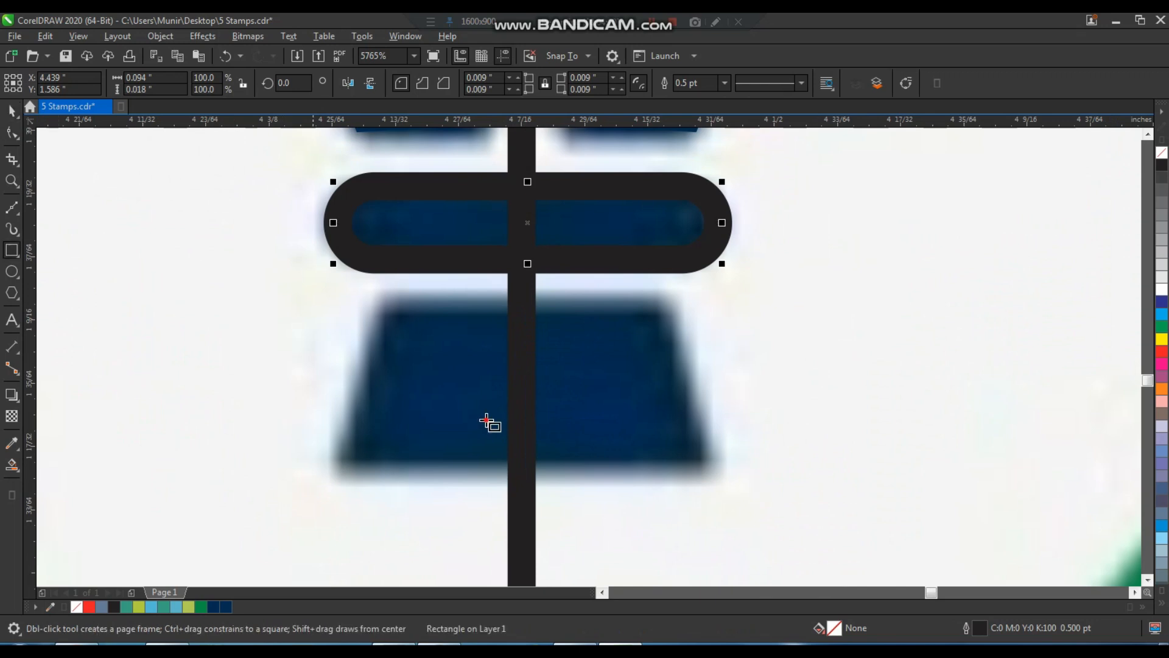
drag(347, 471, 701, 298)
key(ctrl+q)
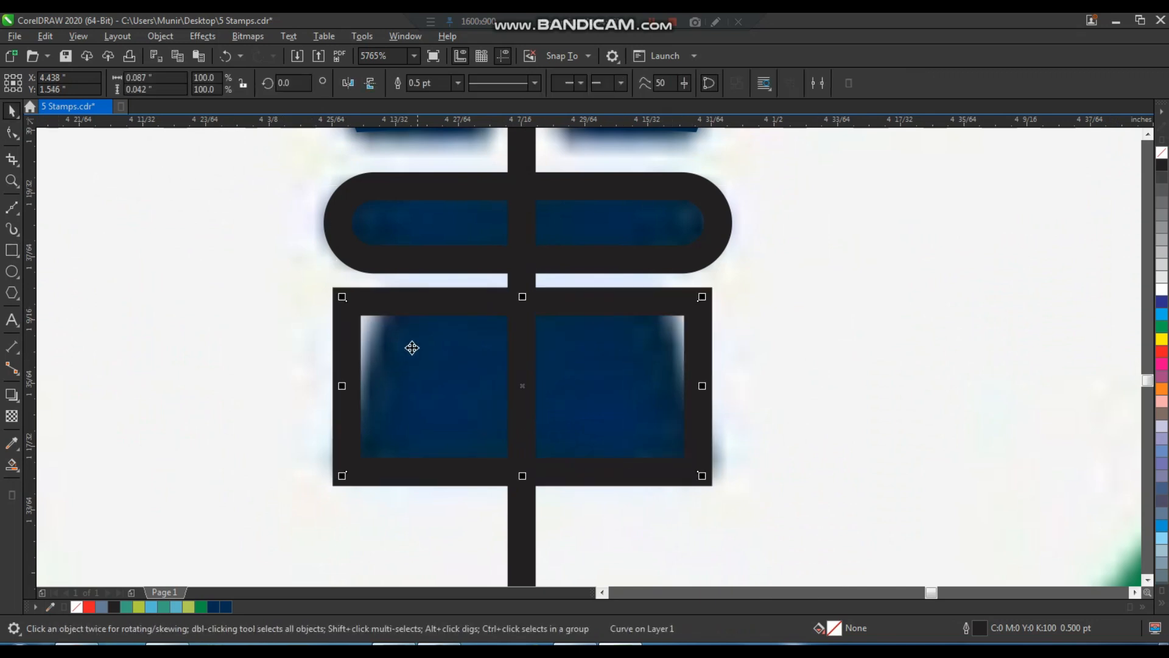
key(F10)
drag(345, 303, 384, 311)
drag(696, 304, 673, 317)
key(ctrl+z)
key(ctrl+z)
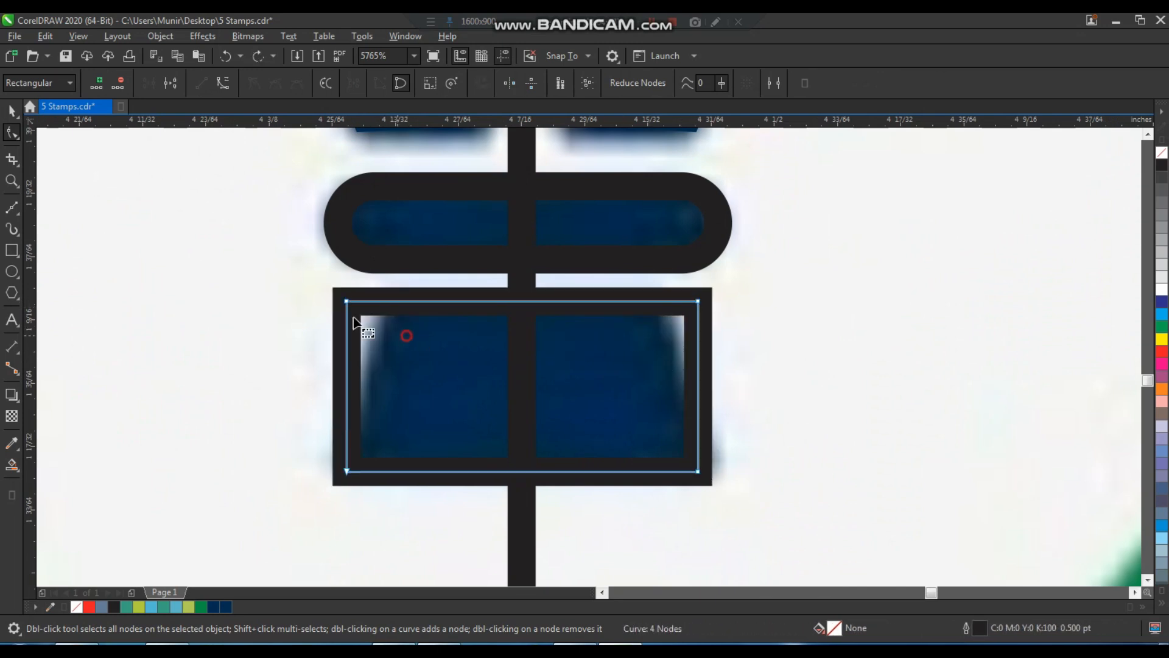
Step: Move the base rectangle's two upper corner nodes horizontally inward to form a trapezoid matching the reference
drag(346, 303, 390, 303)
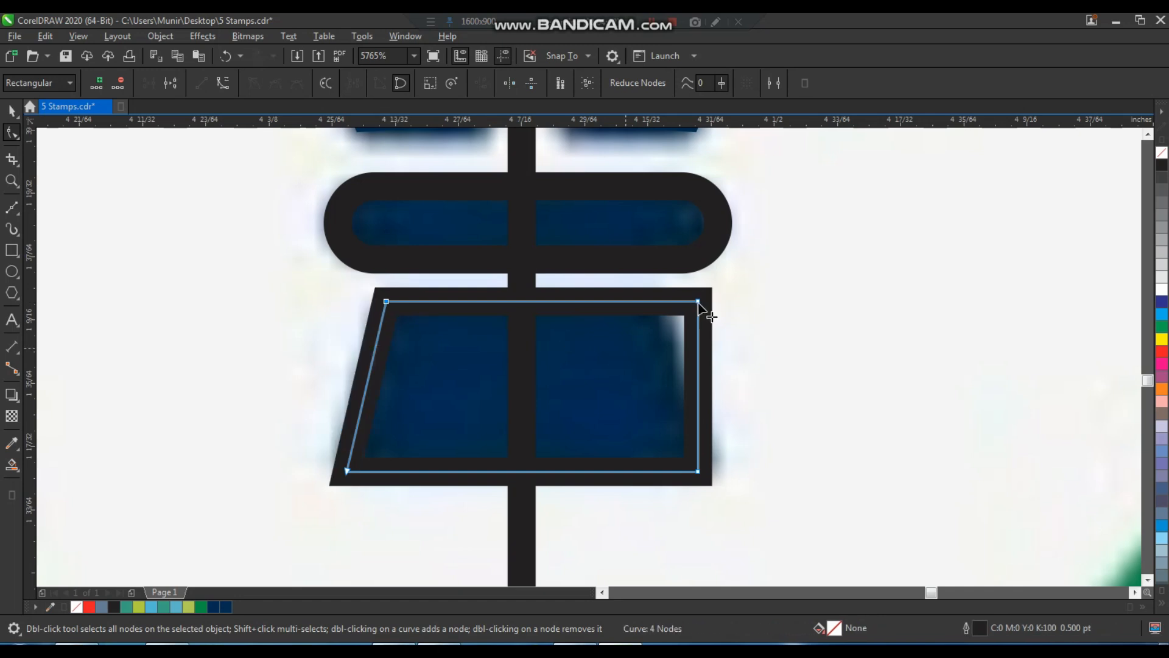
drag(699, 307, 659, 305)
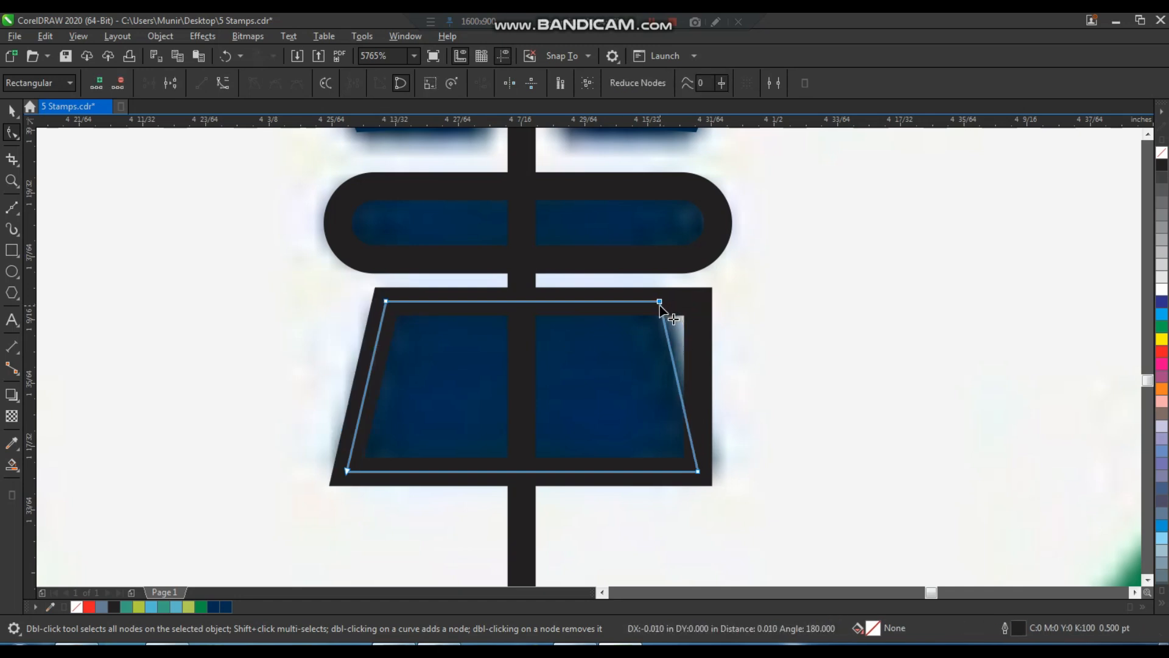
key(space)
Step: Weld the base, rounded bar and nib into one navy pen shape and place it at the recreated book's lower centre
scroll(622, 298, down, 2)
shift+click(620, 254)
shift+click(629, 192)
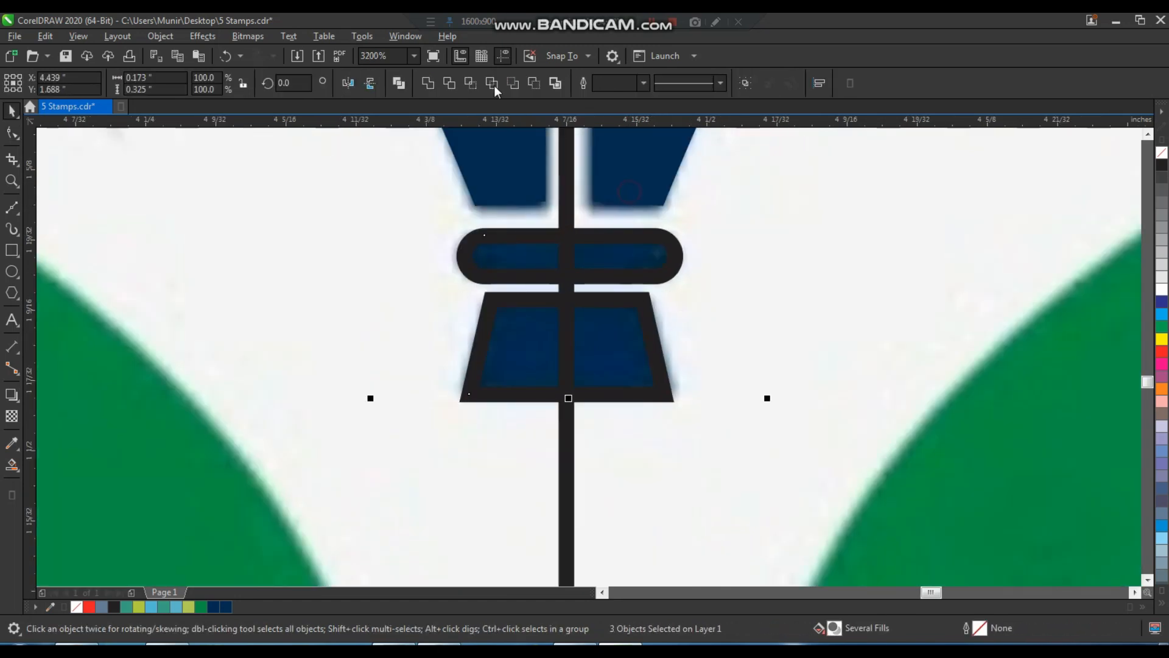
click(428, 85)
scroll(246, 266, down, 6)
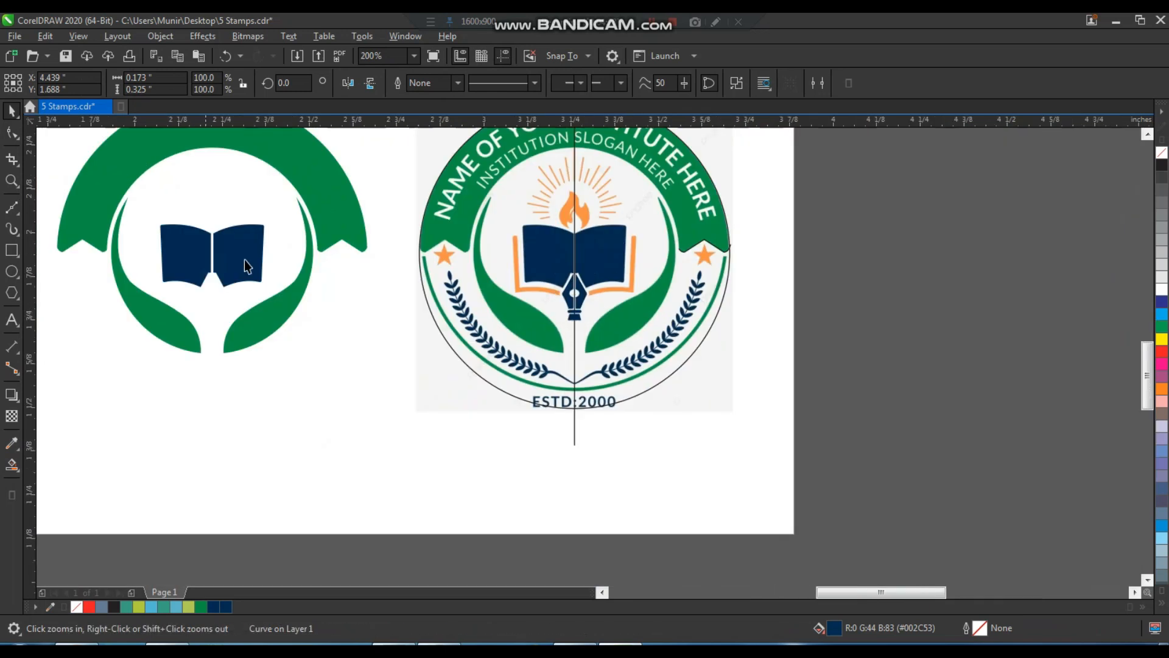
drag(136, 198, 841, 505)
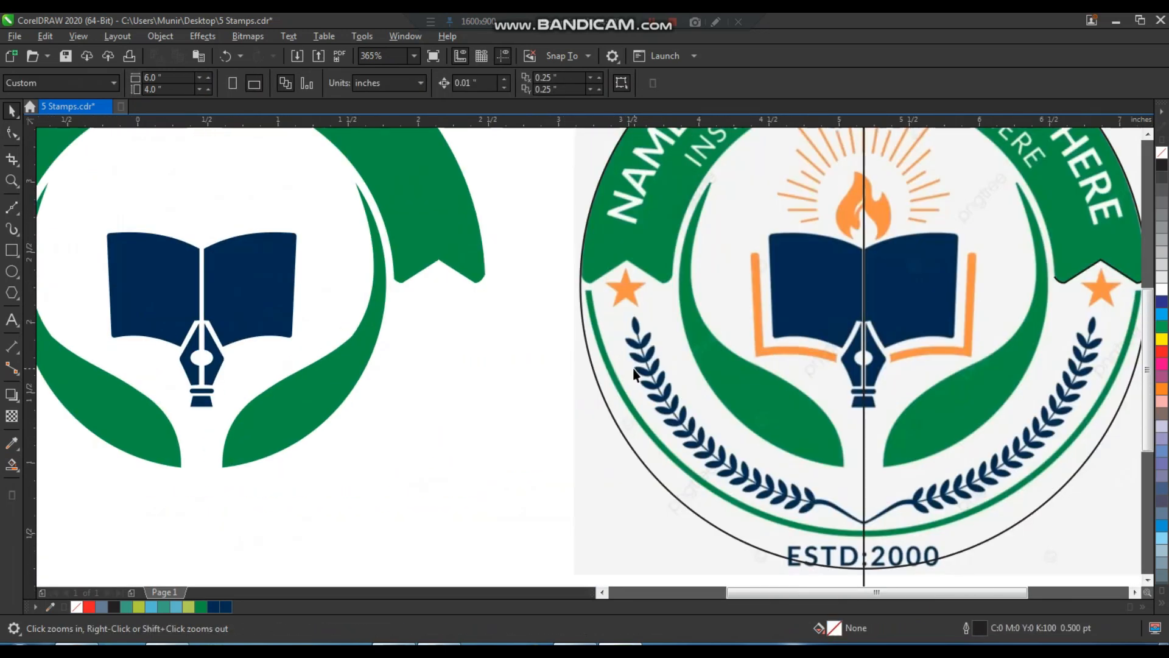
Step: Trace the orange L-shaped border on the reference book's left side as a closed straight-segment Bézier outline
scroll(635, 367, down, 1)
drag(617, 188, 845, 434)
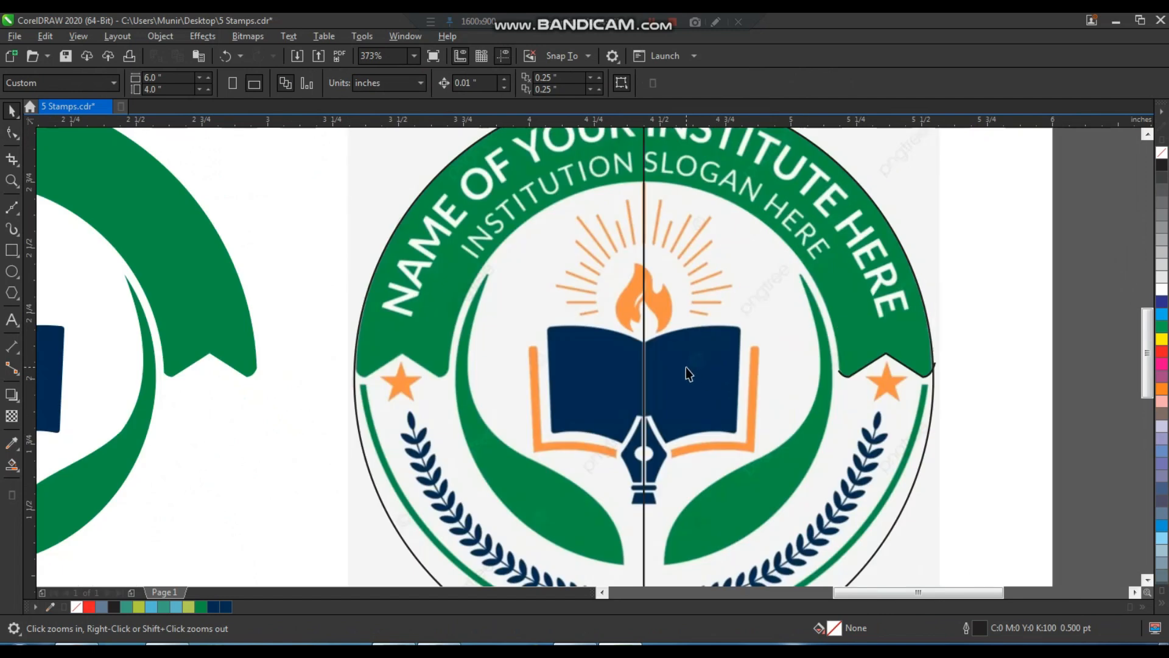
click(685, 368)
scroll(573, 441, up, 3)
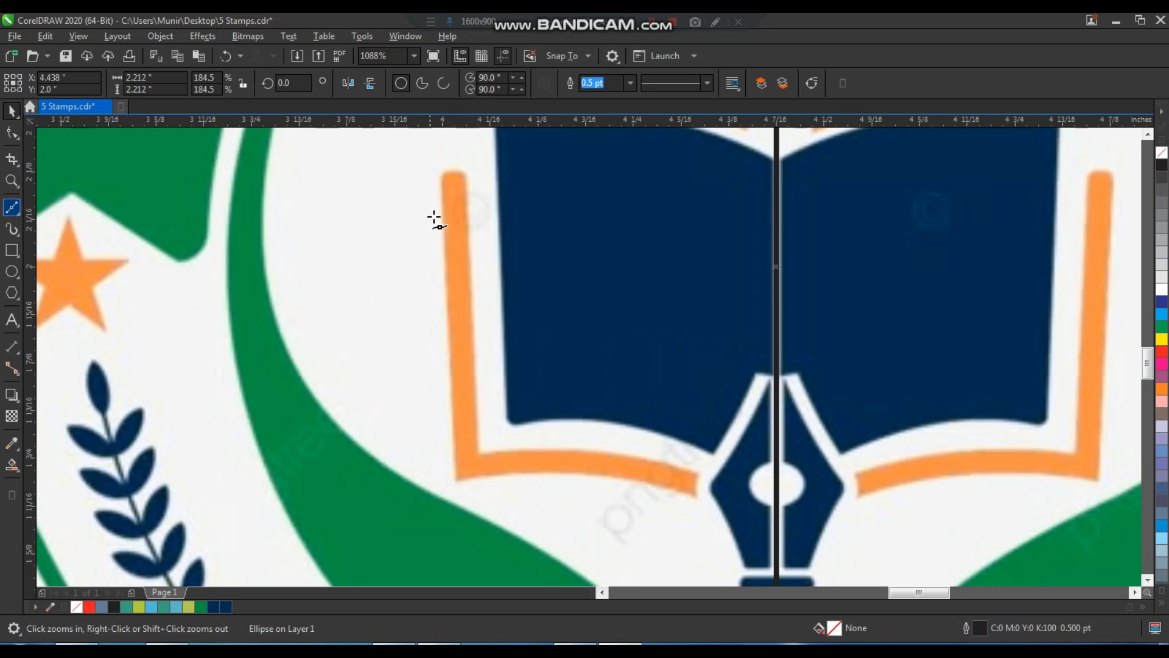
click(440, 178)
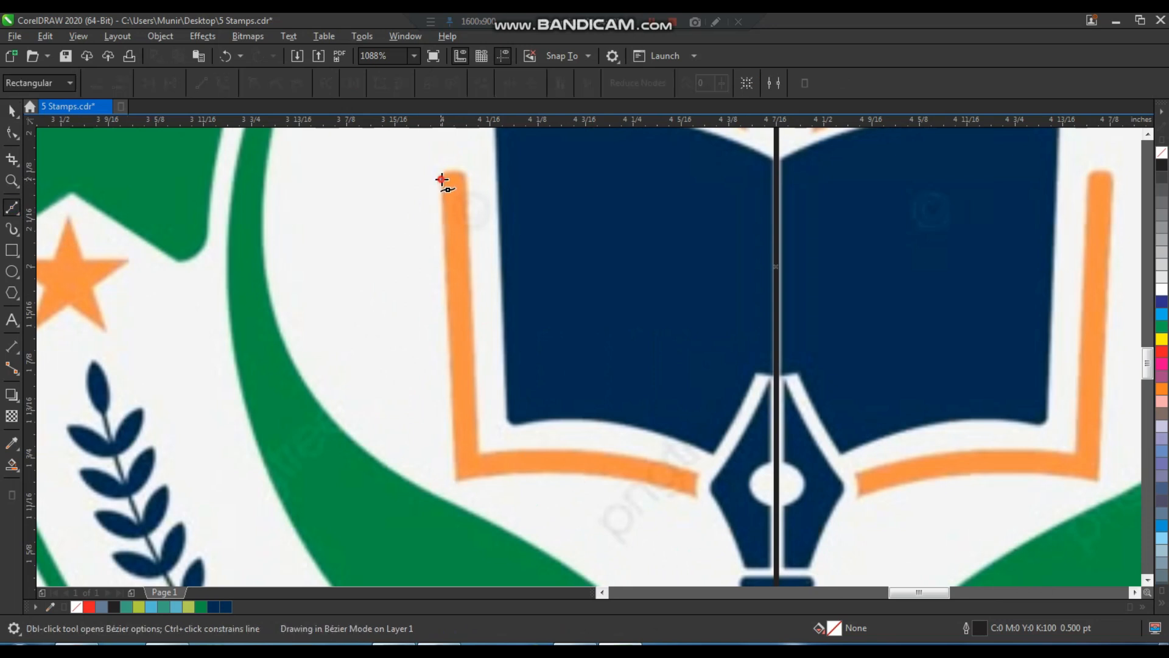
click(466, 178)
click(481, 455)
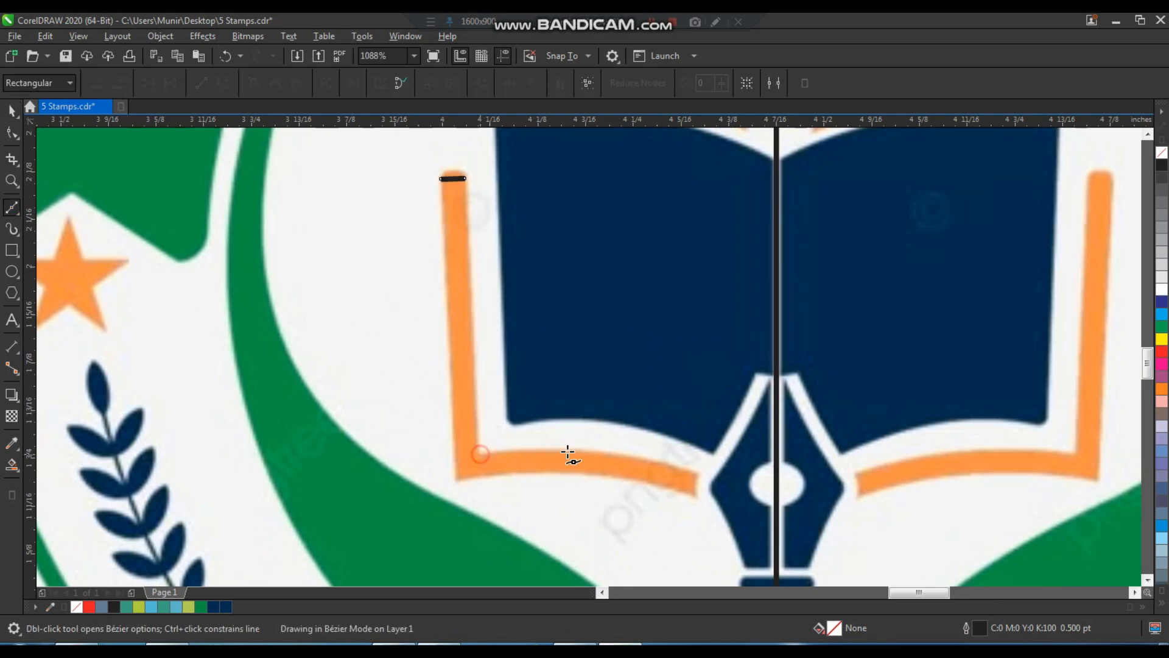
click(698, 473)
click(696, 496)
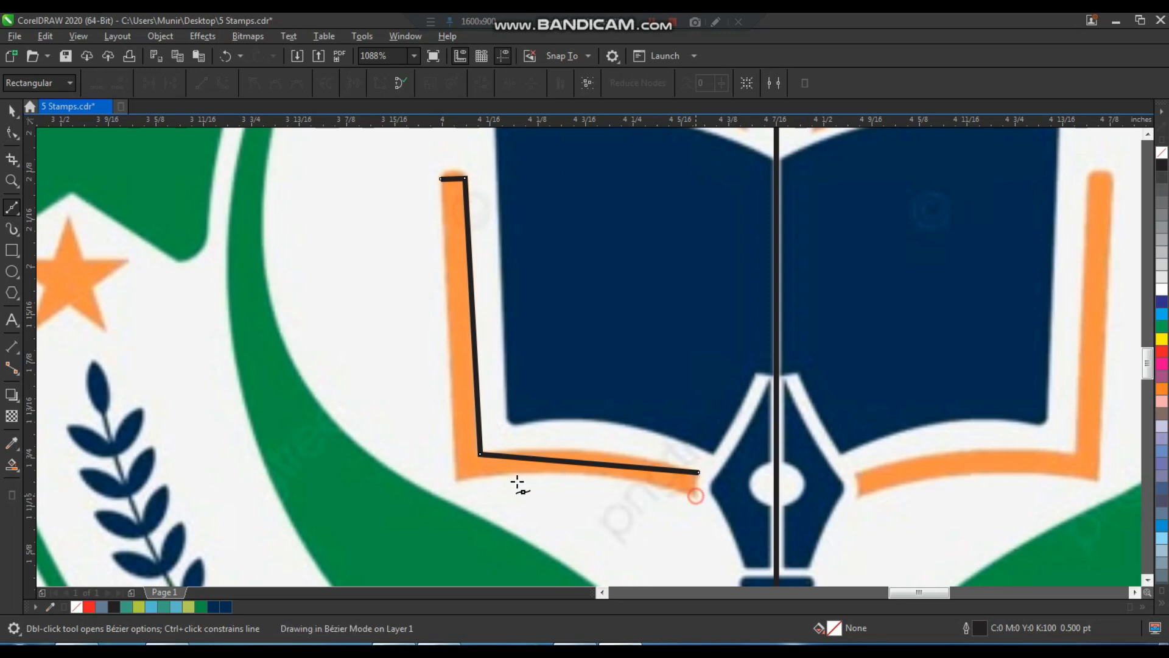
click(455, 480)
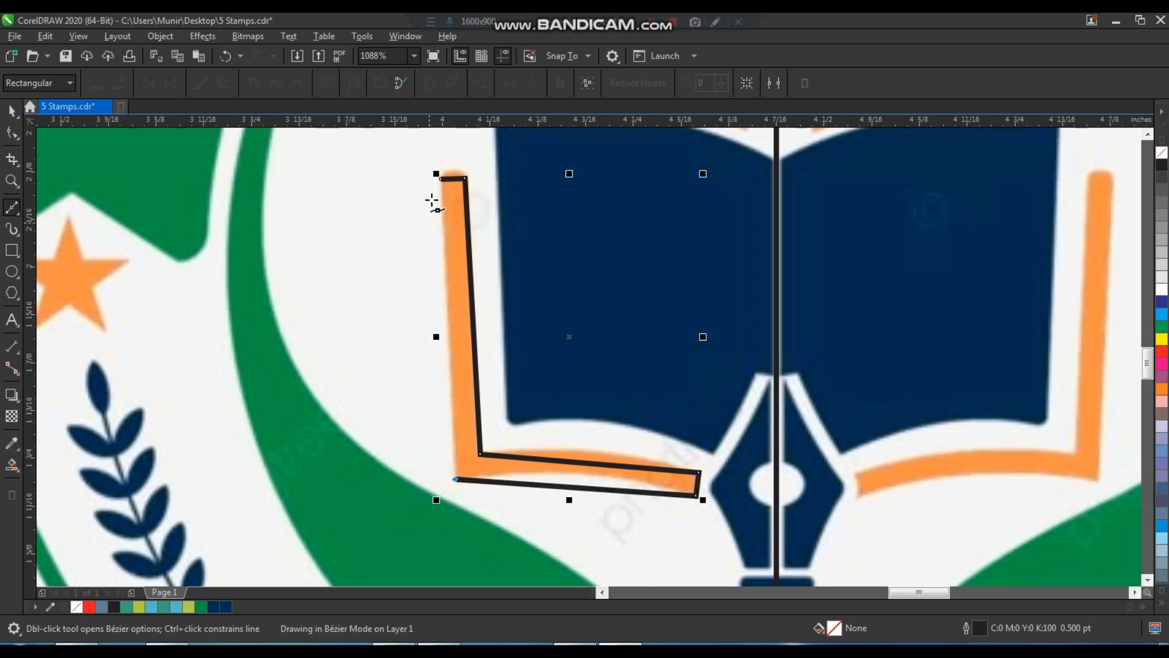
click(440, 179)
Step: Convert the border outline's segments to curves and bend both edges of its lower arm to follow the reference
key(space)
key(F10)
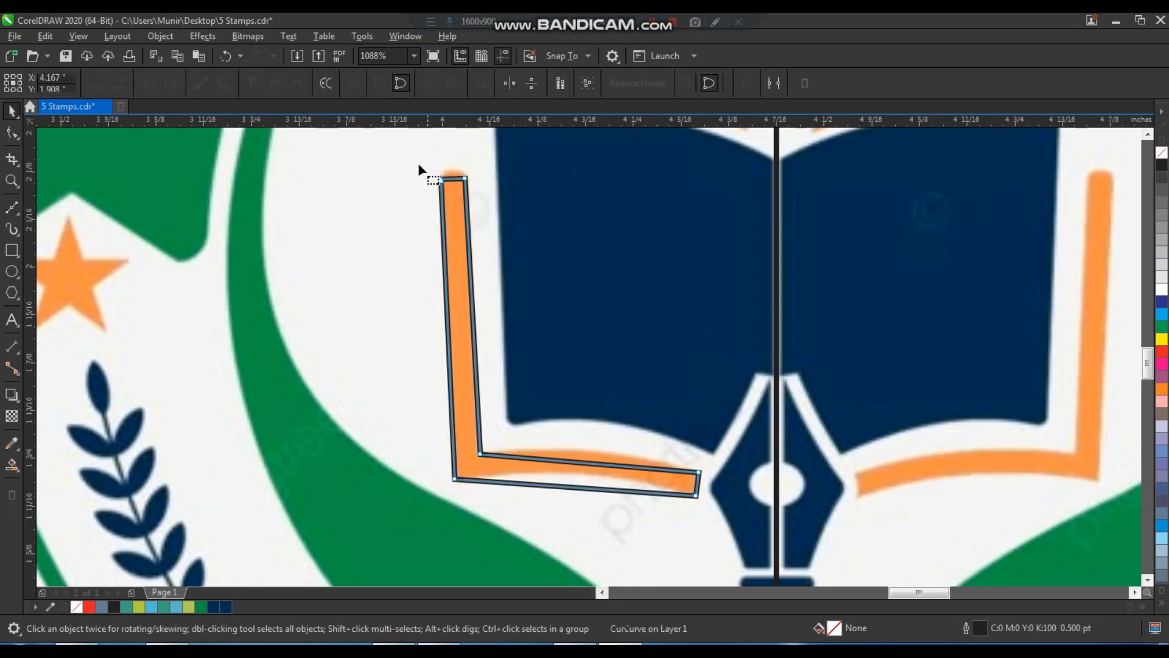
drag(406, 151, 722, 501)
click(225, 83)
key(F2)
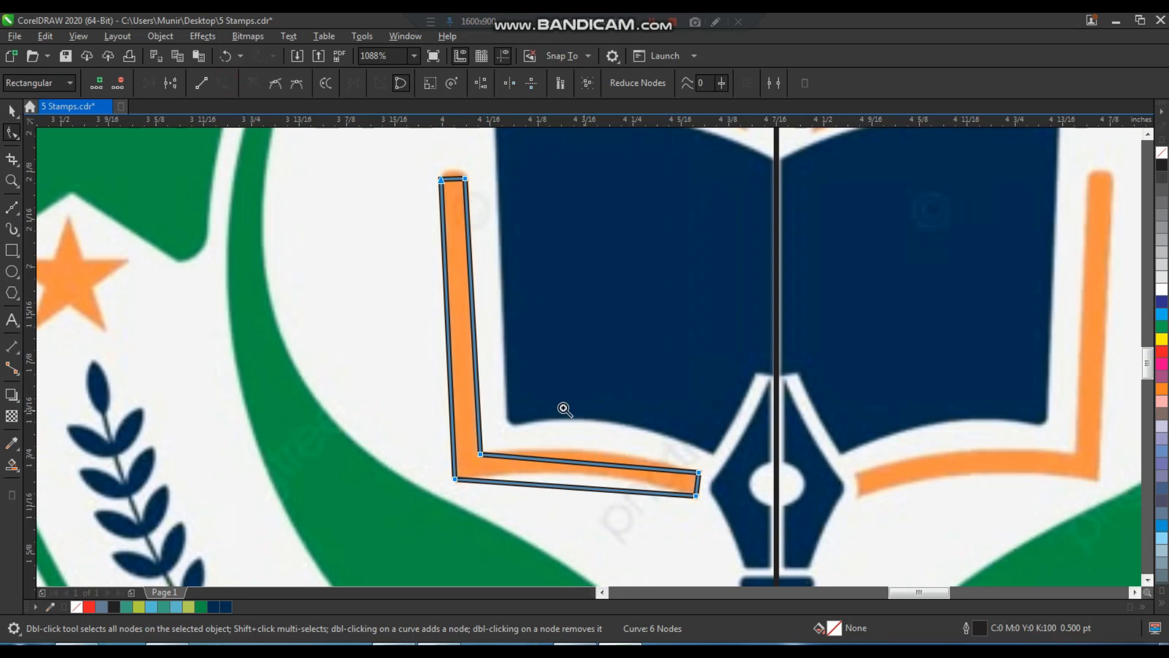
drag(496, 386, 667, 533)
drag(624, 368, 634, 327)
click(630, 368)
drag(593, 448, 604, 407)
scroll(574, 407, down, 4)
Step: Round the upper end of the border outline by curving its short edge and adjusting the node handles
drag(443, 156, 548, 209)
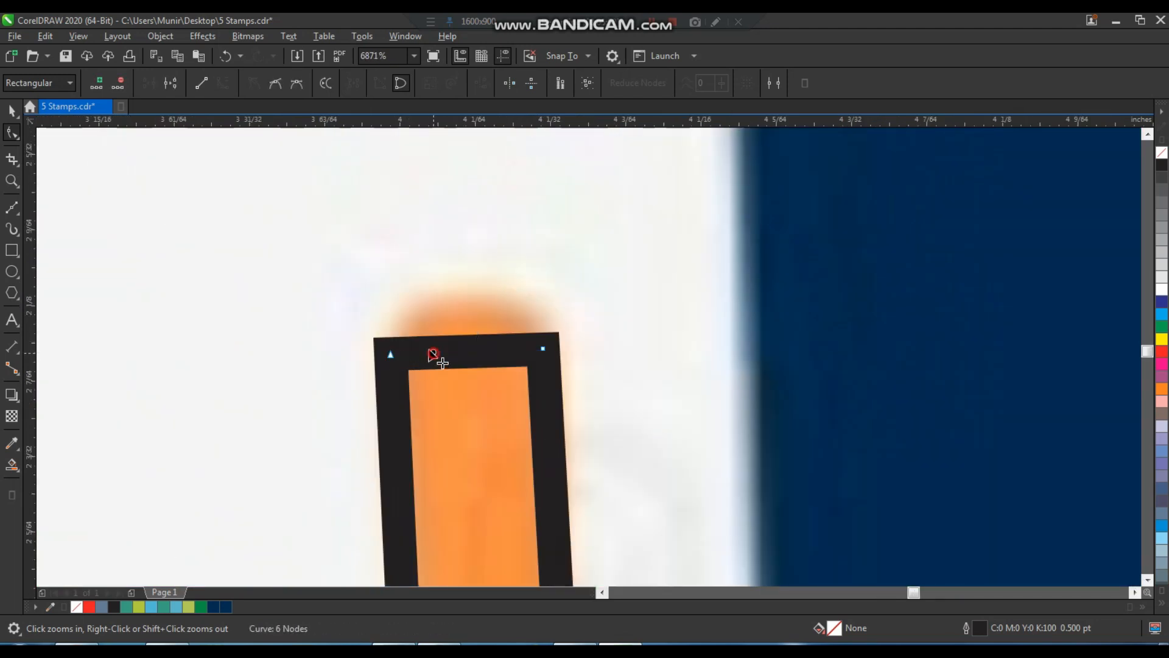
drag(435, 358, 420, 316)
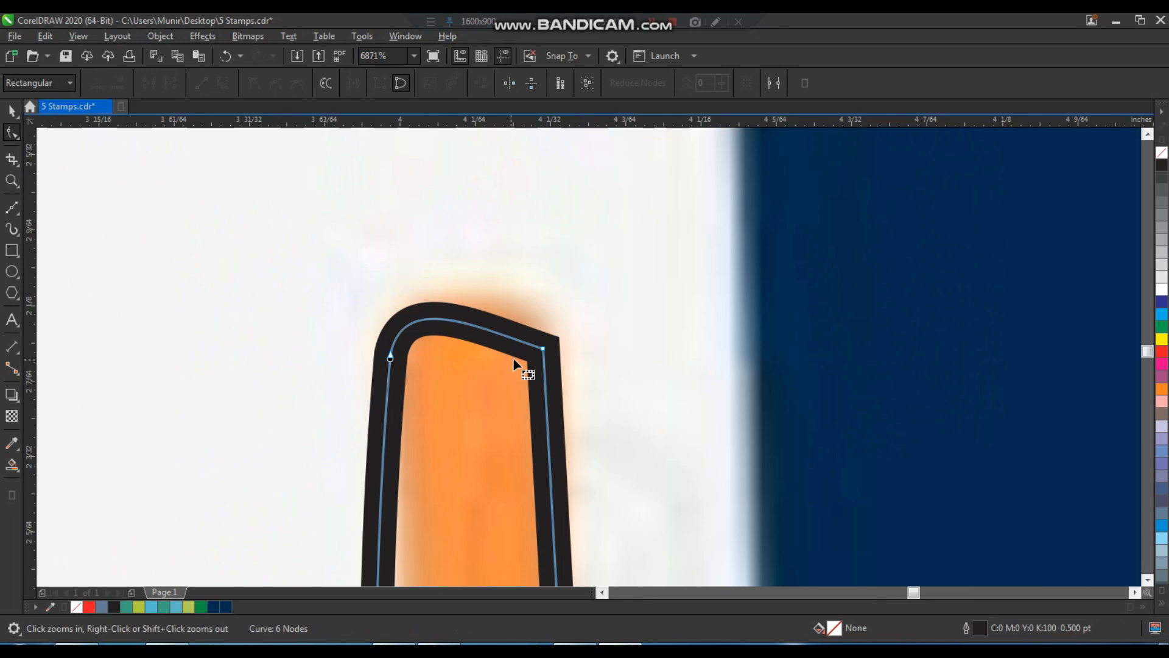
drag(543, 349, 541, 348)
drag(478, 328, 521, 283)
drag(403, 293, 389, 288)
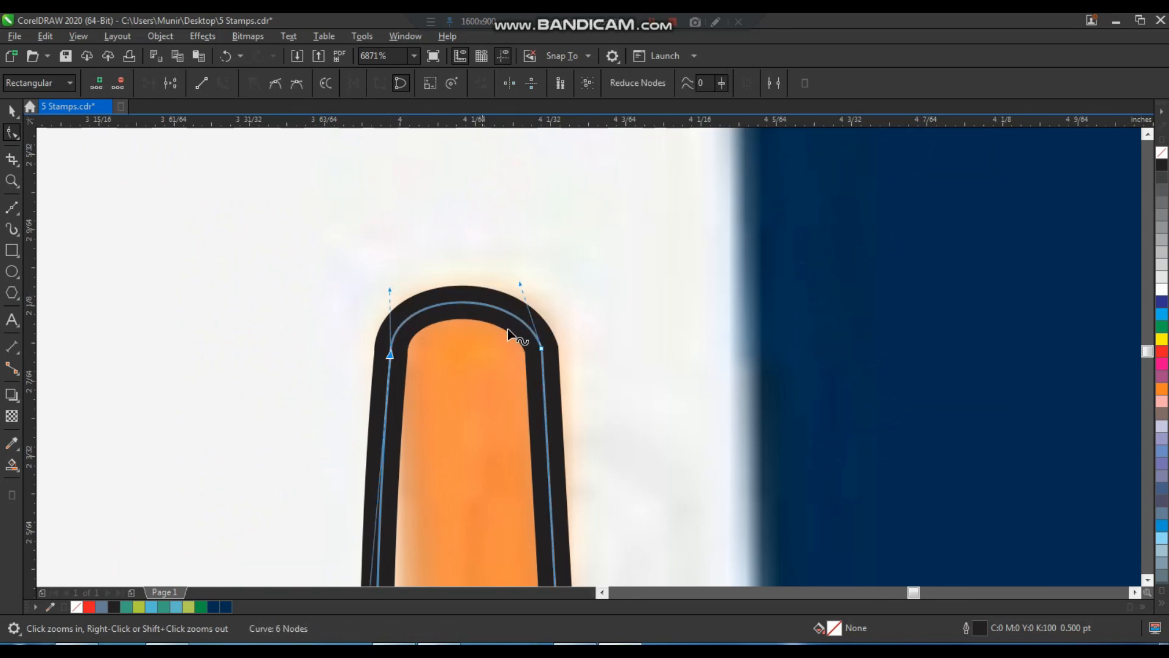
Step: Adjust the outer edge of the border's upright arm to follow the reference's orange edge
scroll(511, 335, down, 5)
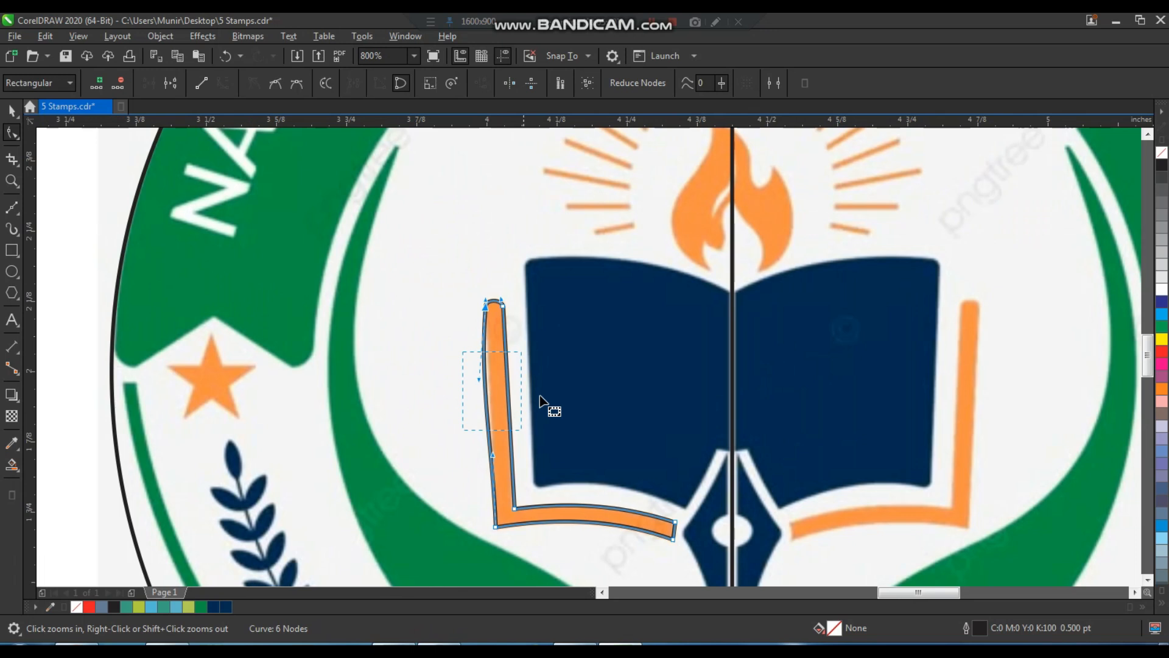
scroll(551, 332, up, 3)
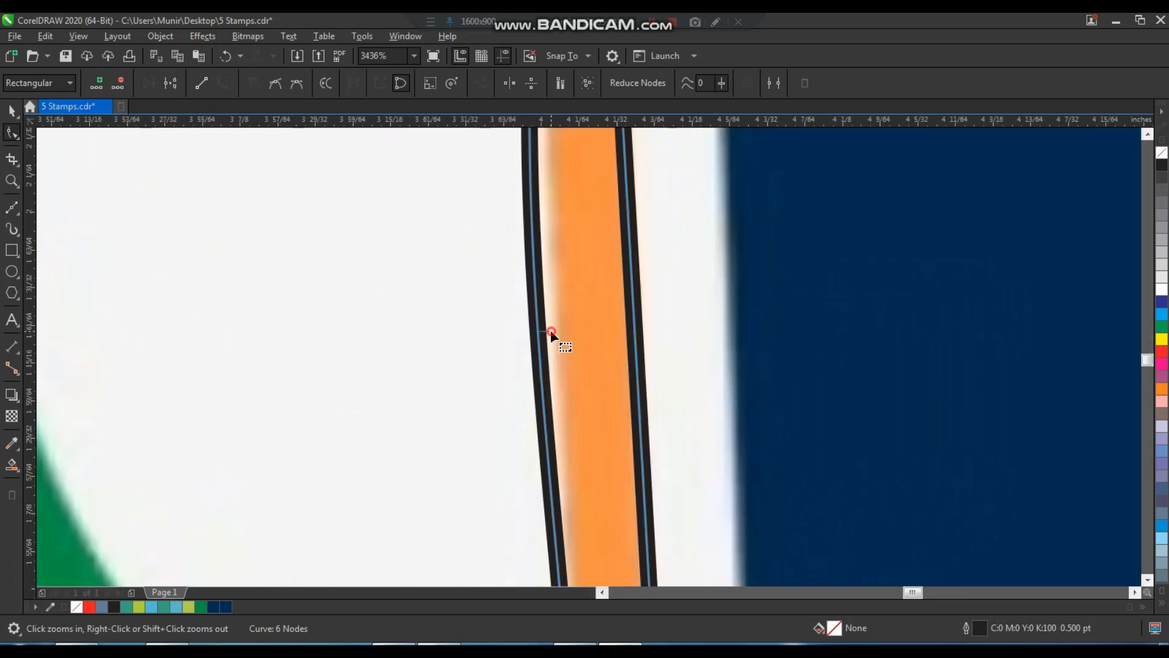
scroll(551, 332, down, 5)
key(space)
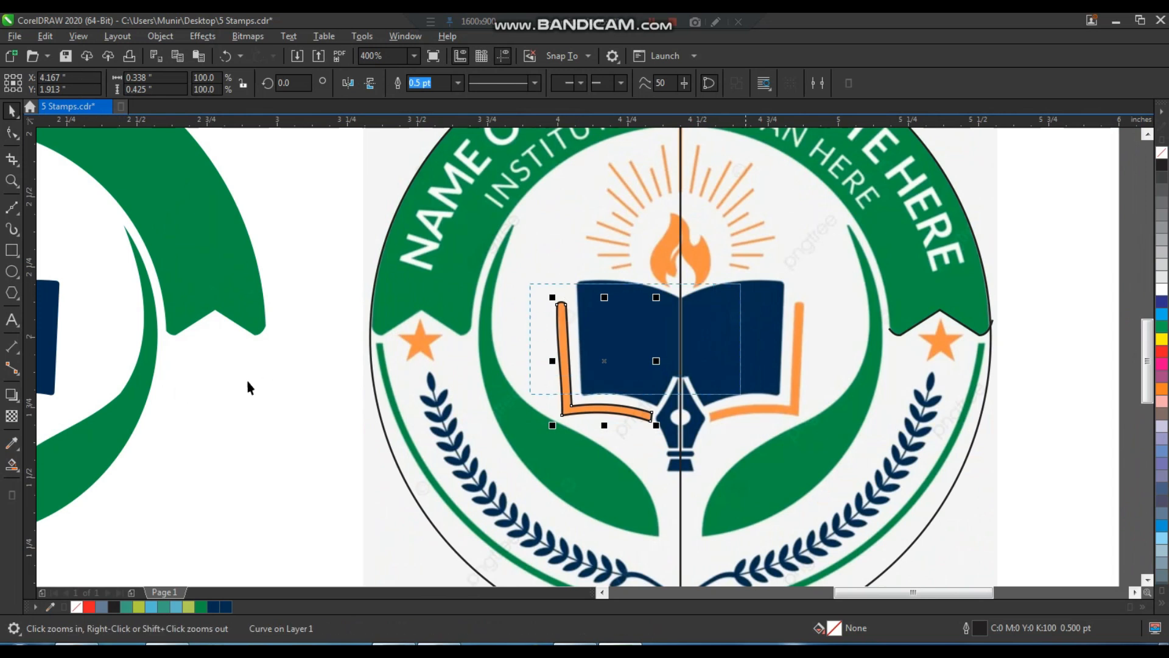
Step: Fill the traced L-shaped border with the orange sampled from the reference and remove its outline
scroll(246, 377, up, 2)
click(11, 444)
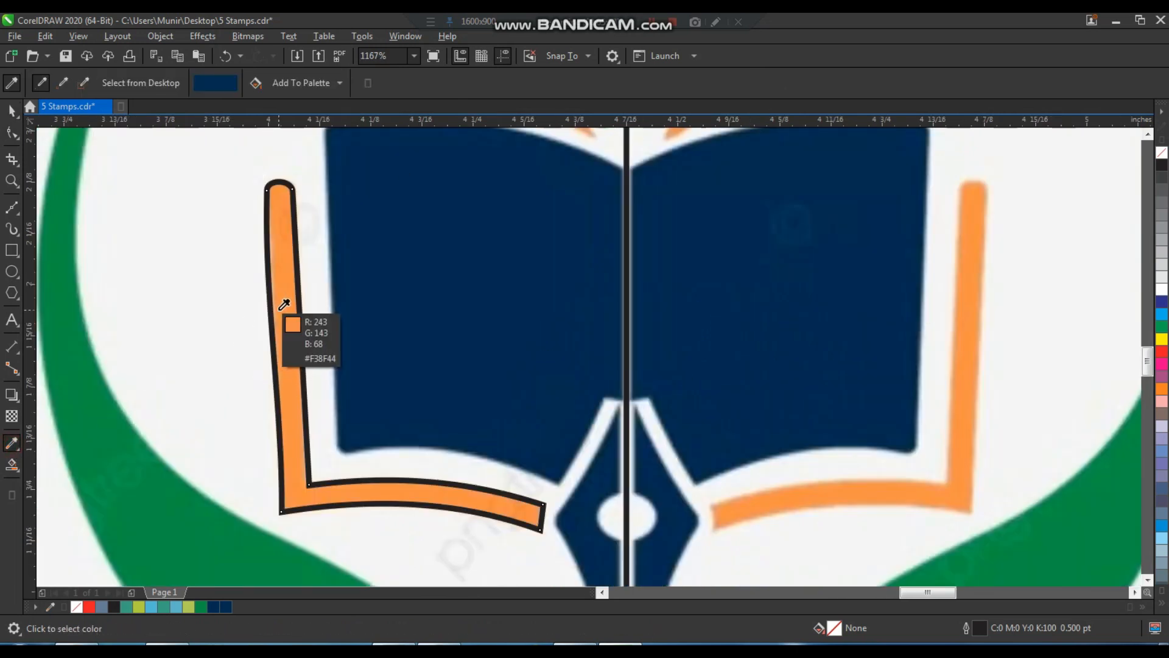
click(280, 307)
click(280, 308)
key(space)
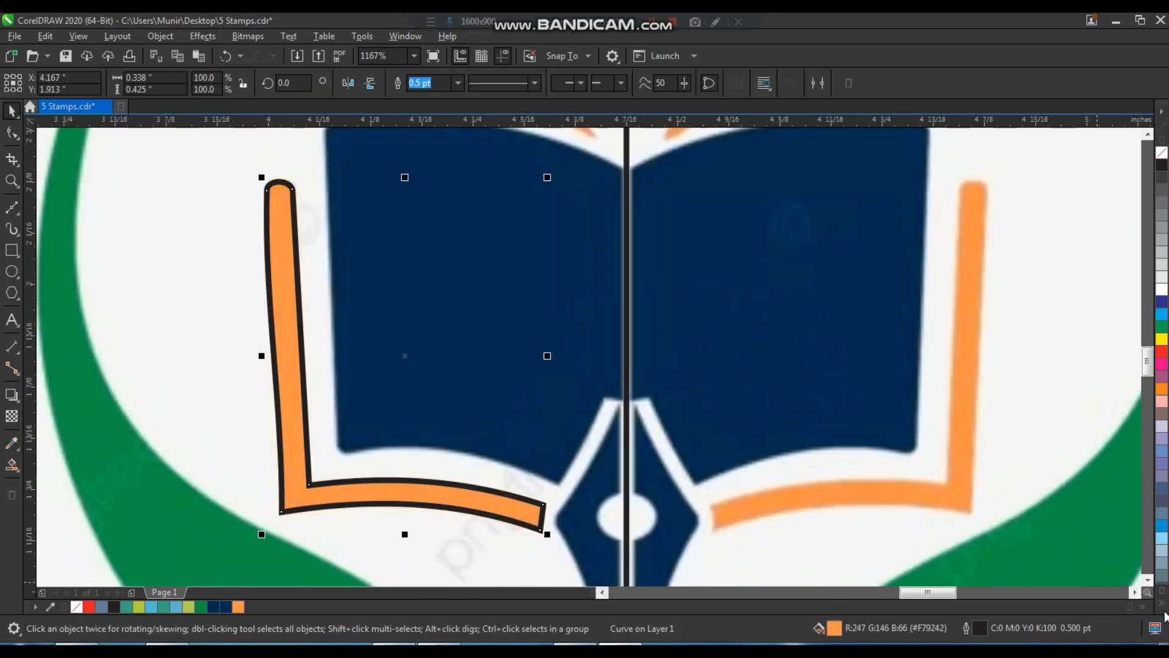
click(1162, 605)
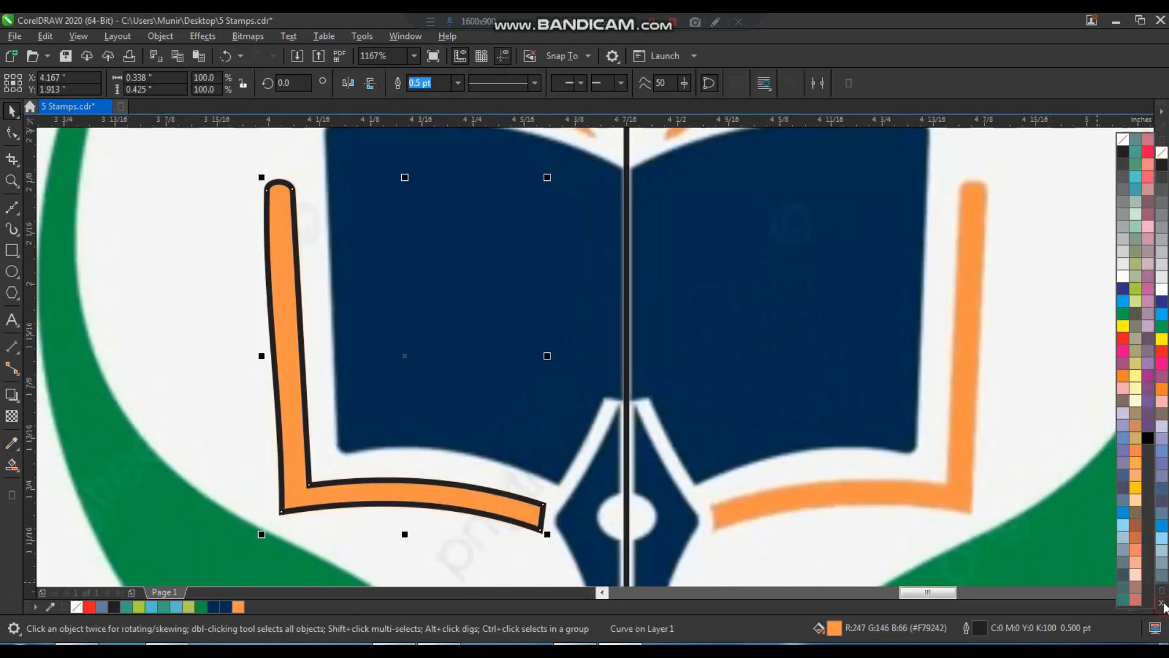
right_click(1122, 139)
click(1050, 179)
click(289, 373)
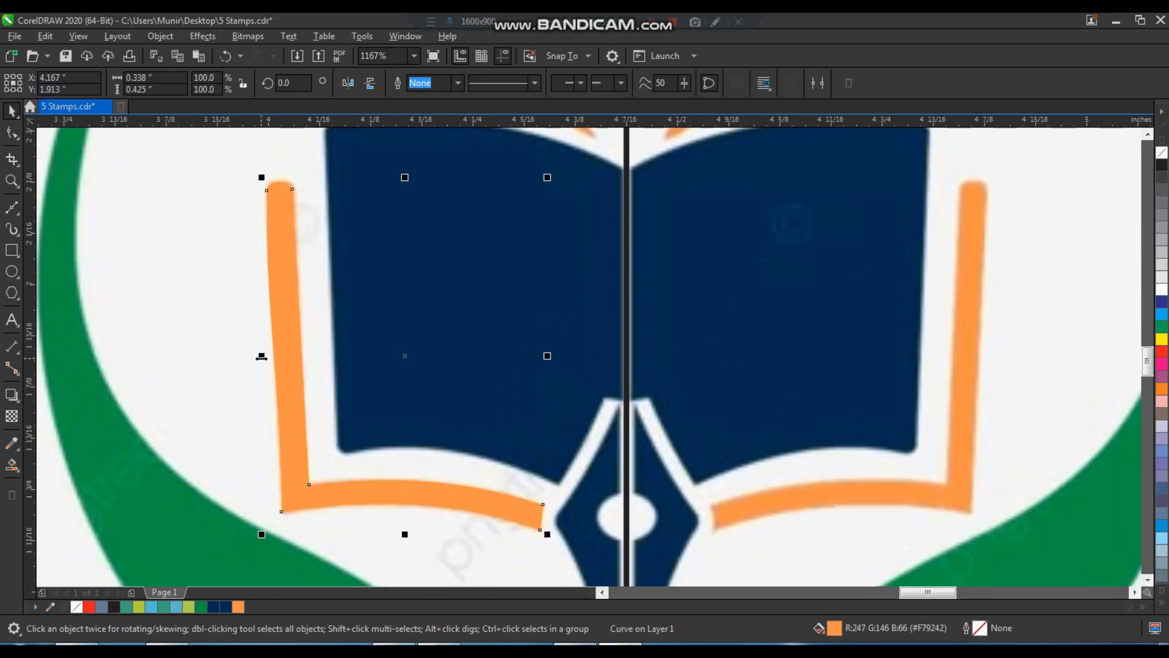
Step: Mirror a copy of the orange border to the book's right side and group the two halves
drag(260, 353, 919, 508)
shift+click(503, 495)
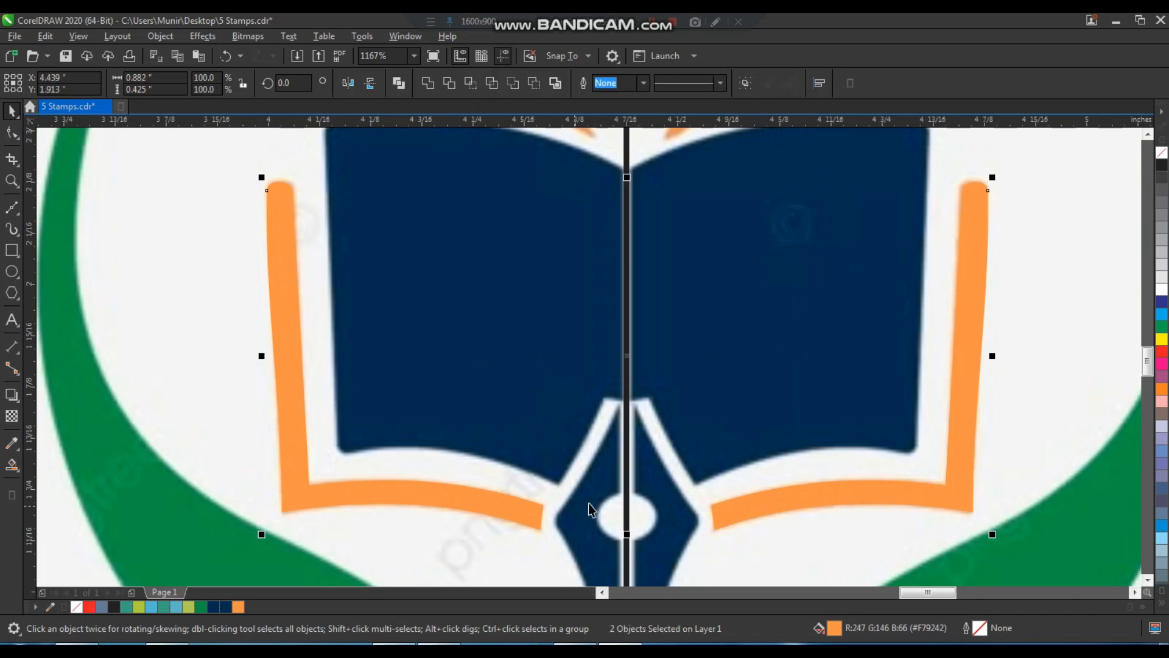
key(ctrl+g)
Step: Move the grouped border onto the recreated logo's book and align its centre horizontally with the book
scroll(603, 303, down, 8)
drag(496, 261, 265, 380)
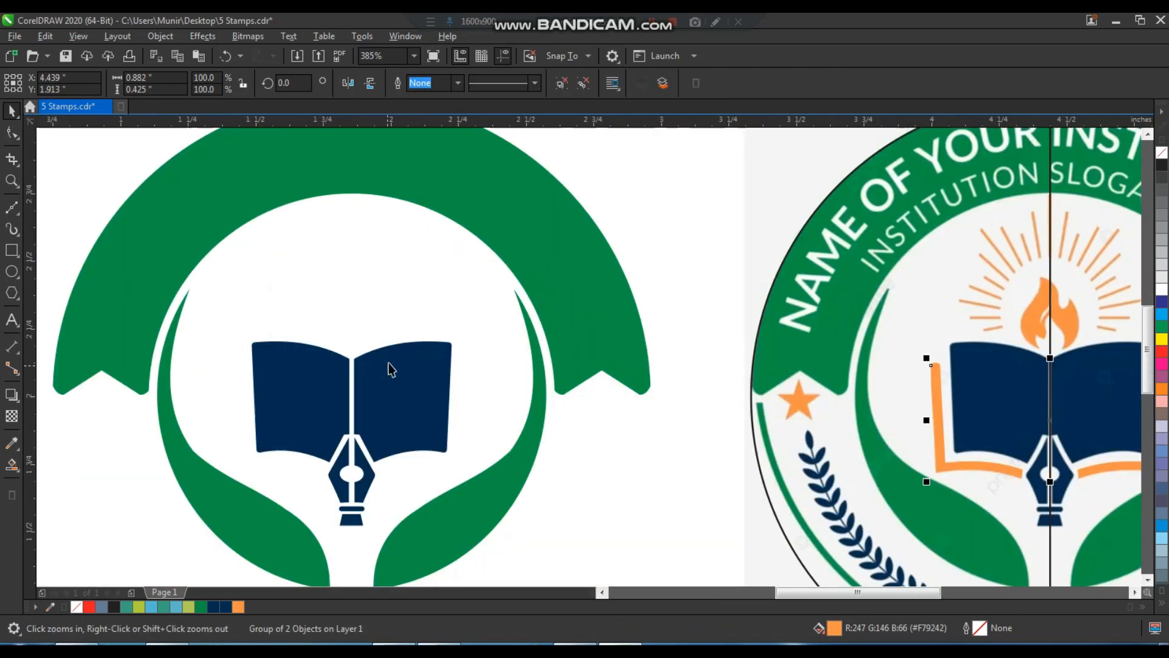
shift+click(407, 378)
key(c)
click(647, 457)
scroll(557, 406, down, 2)
Step: Delete the vertical centre guide line drawn over the reference logo
key(F2)
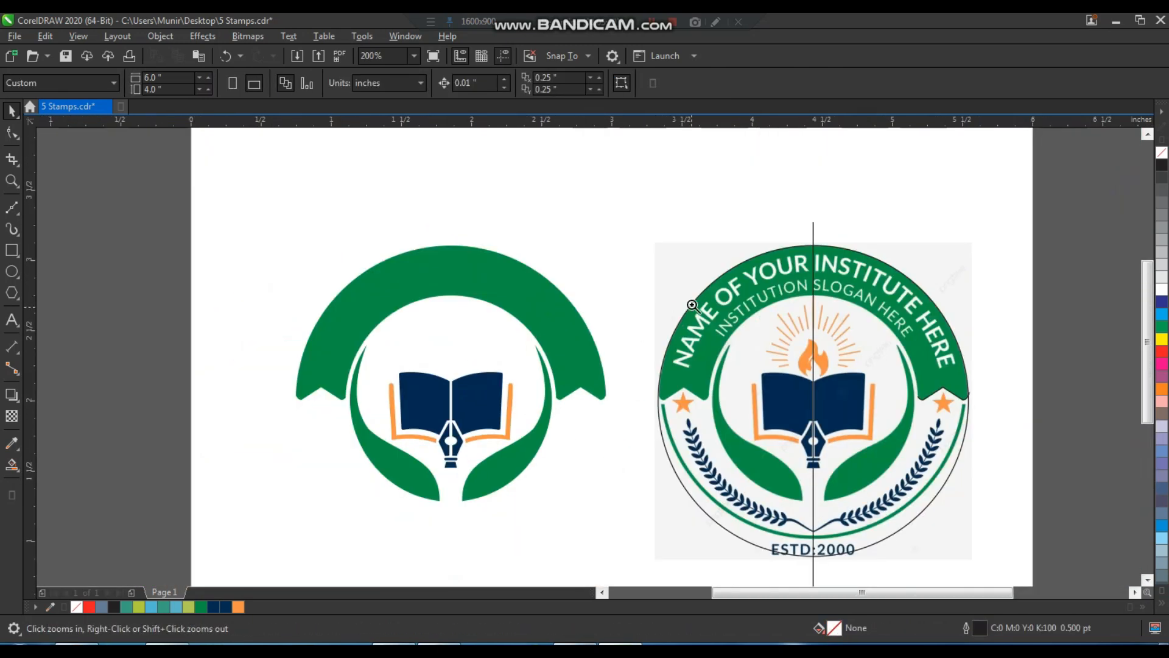
drag(649, 264, 936, 486)
key(space)
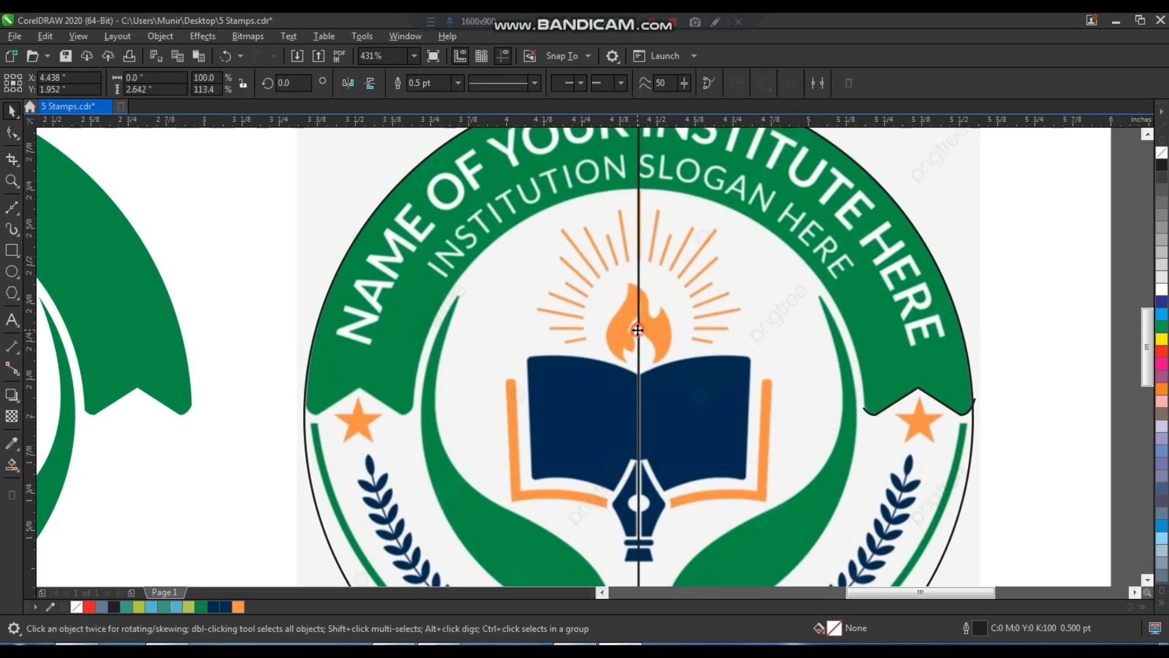
click(636, 331)
scroll(625, 327, down, 3)
key(Delete)
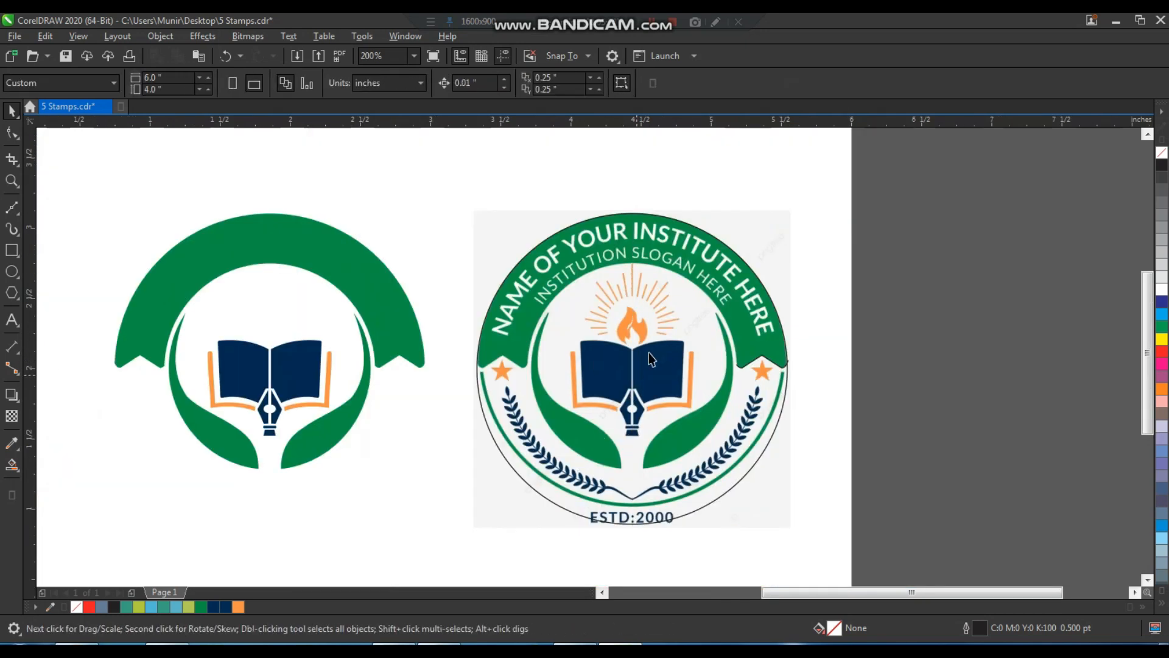
Step: Trace the reference flame above the book as a closed straight-segment Bézier outline through its tips and notches
key(F2)
drag(603, 296, 671, 359)
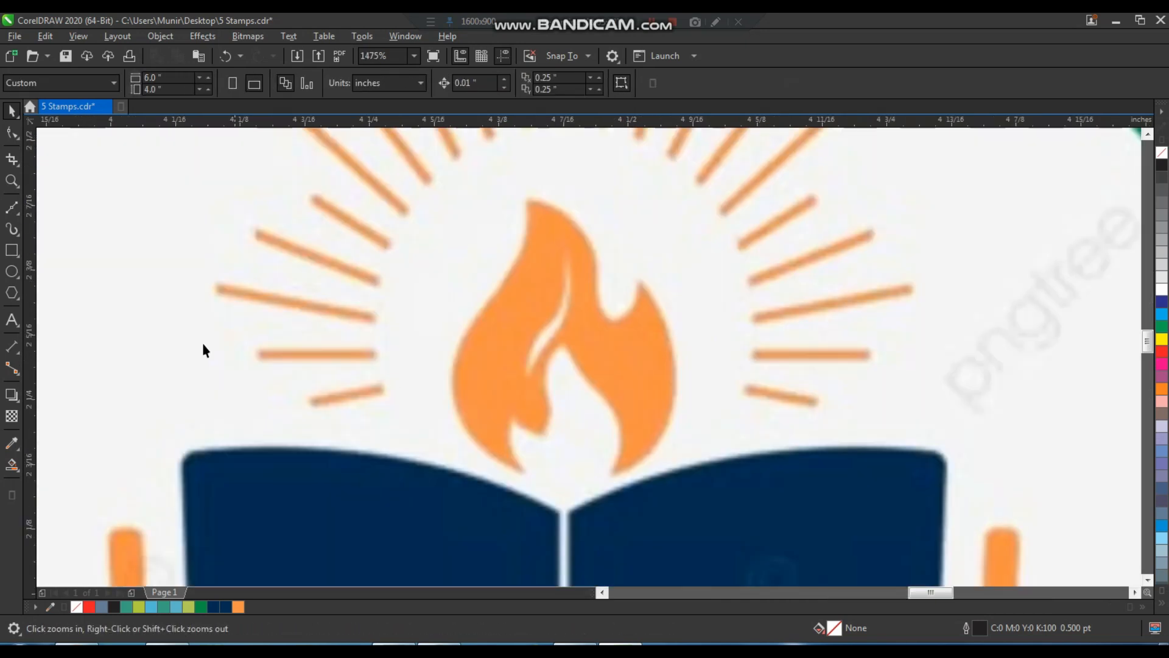
click(12, 208)
click(522, 470)
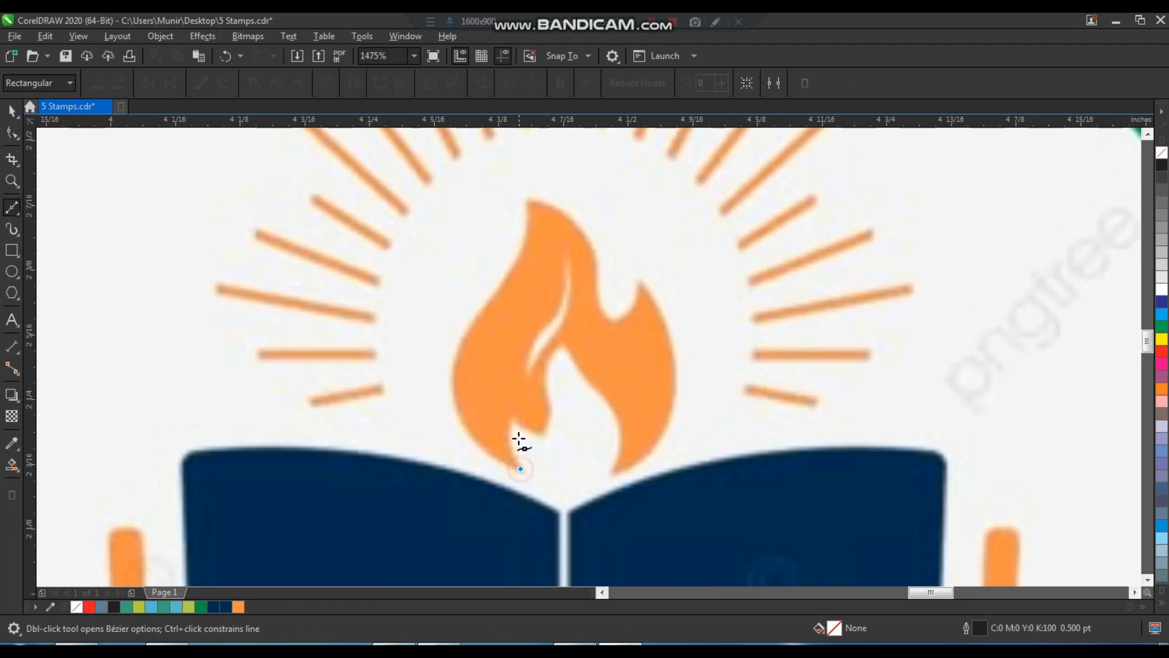
click(507, 414)
click(540, 431)
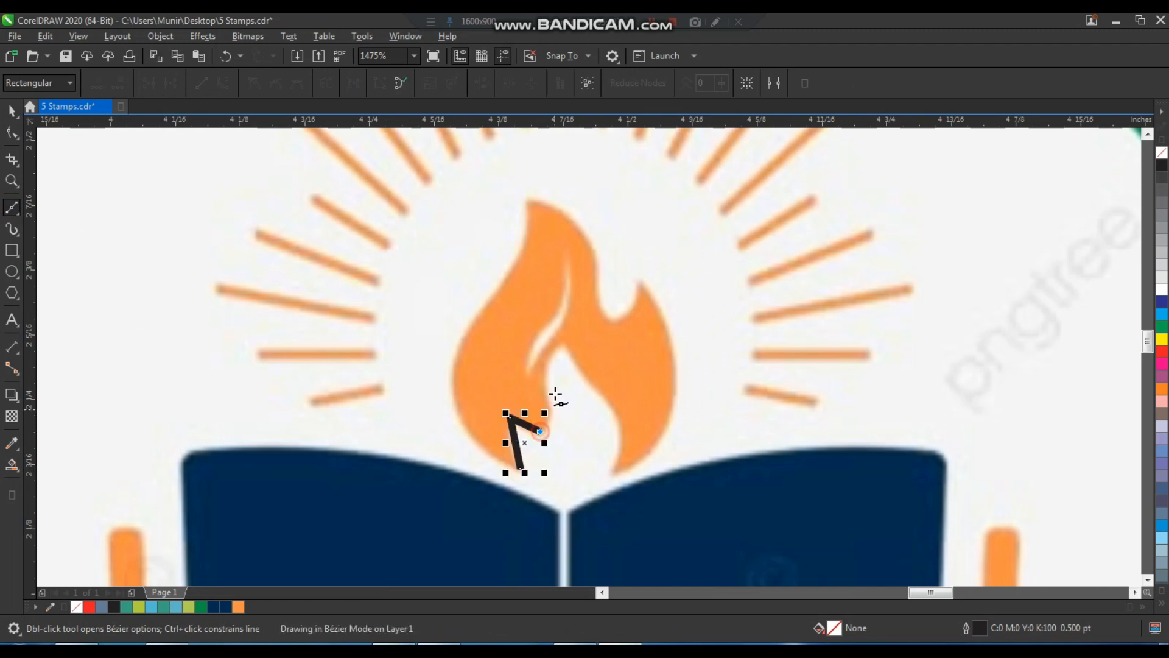
click(564, 345)
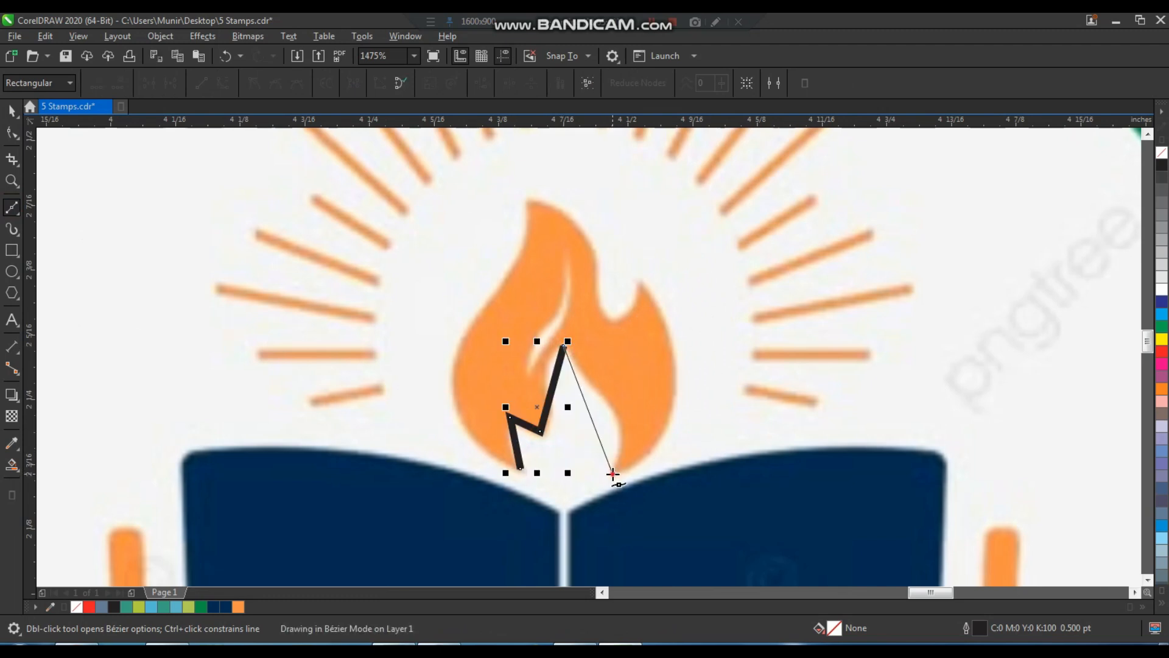
click(612, 473)
click(641, 280)
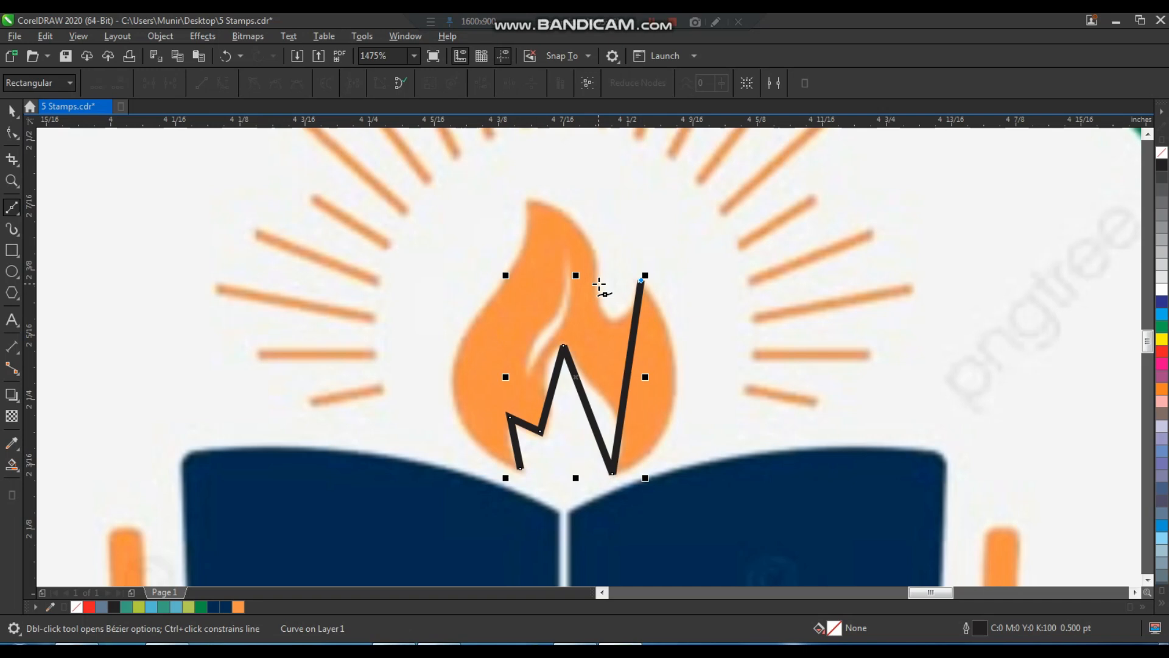
click(614, 319)
click(530, 199)
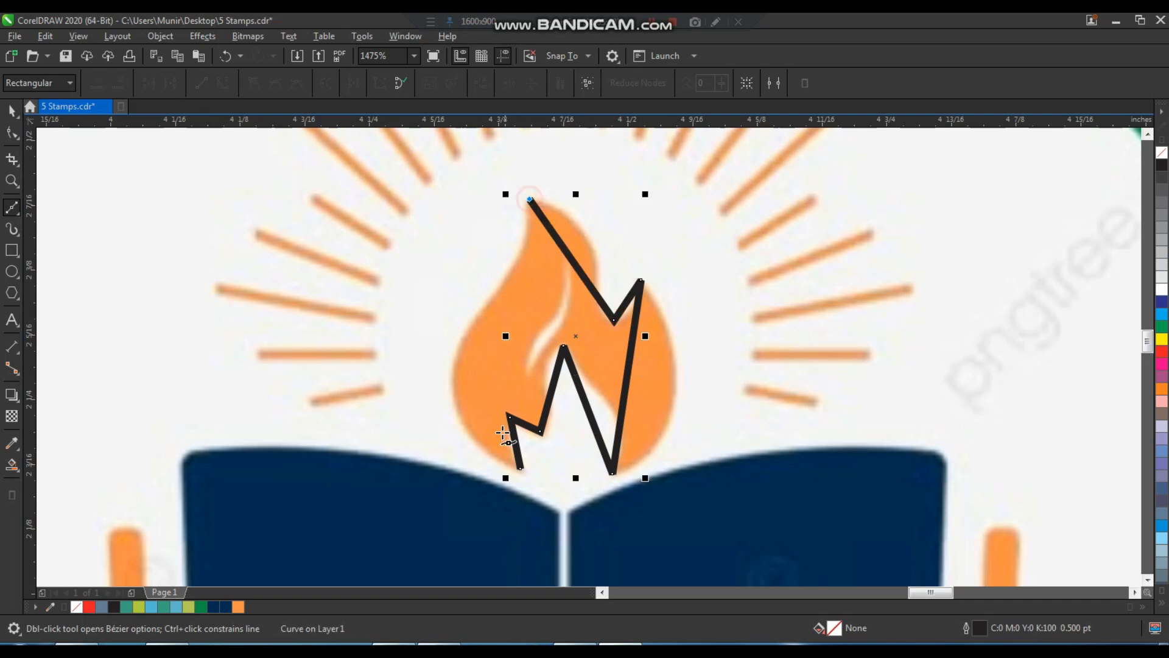
click(520, 468)
key(space)
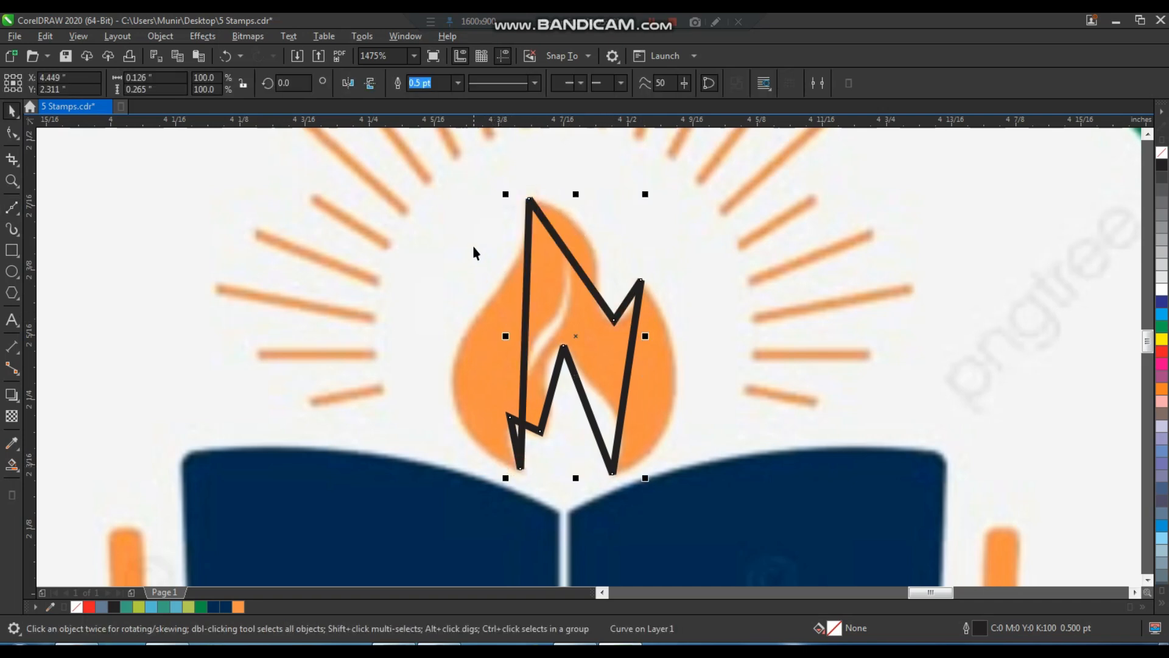
Step: Convert the flame outline's segments to curves and bend its outer edges and upper-right notch to match the reference
key(F10)
click(220, 82)
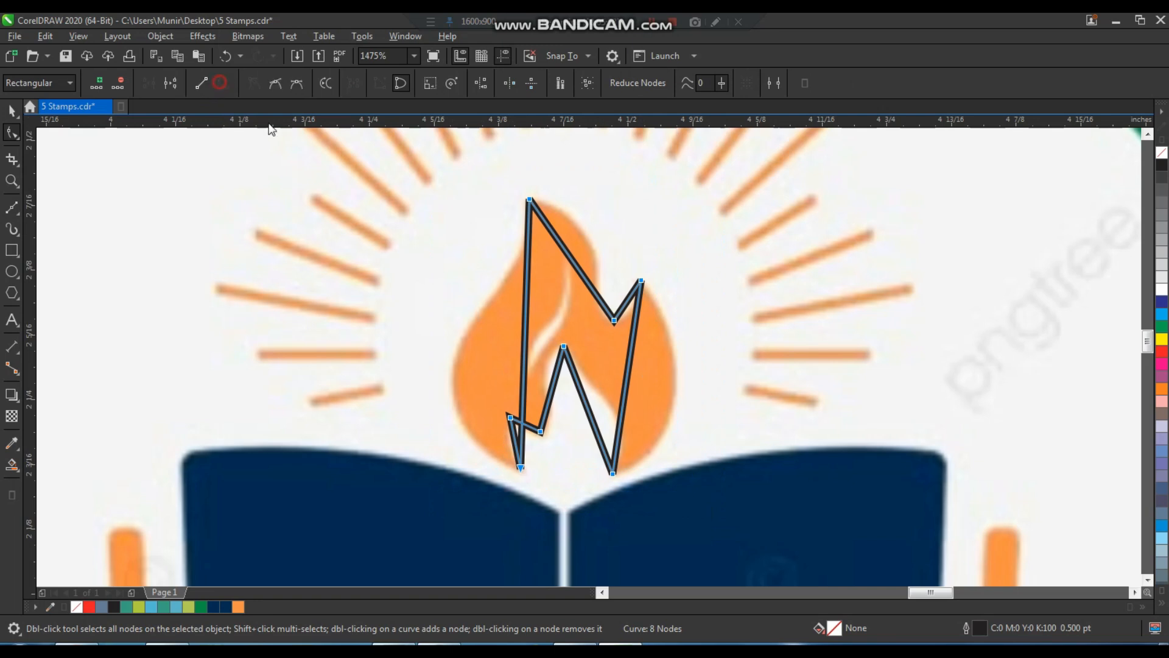
click(539, 273)
click(522, 381)
drag(525, 384, 361, 389)
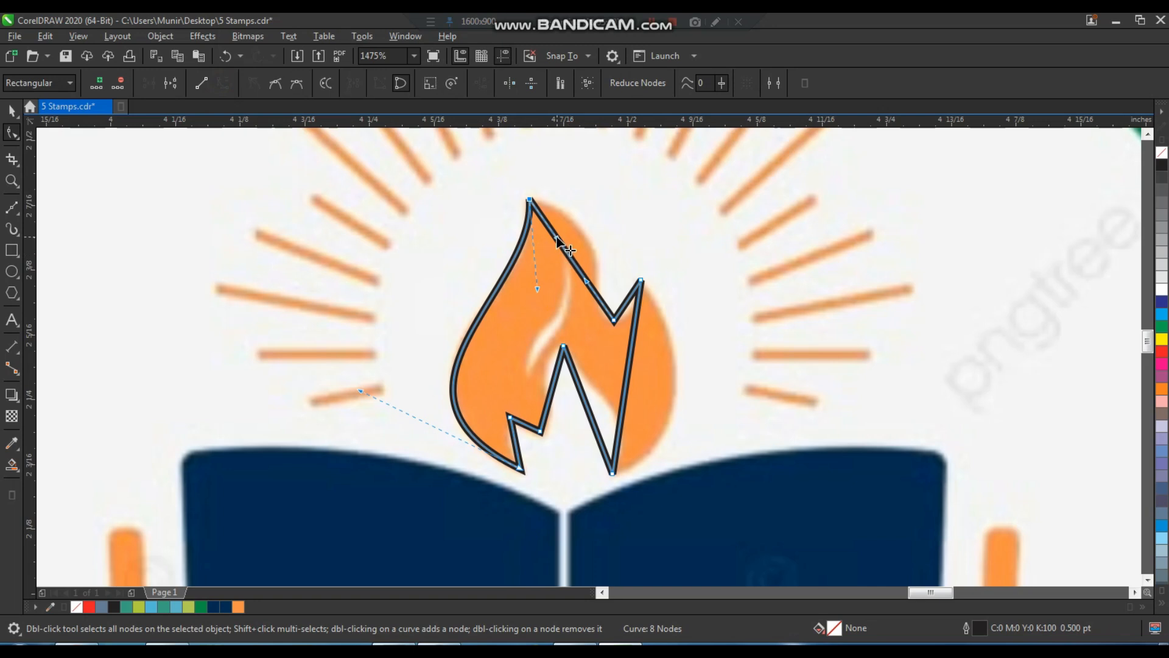
drag(569, 256, 604, 211)
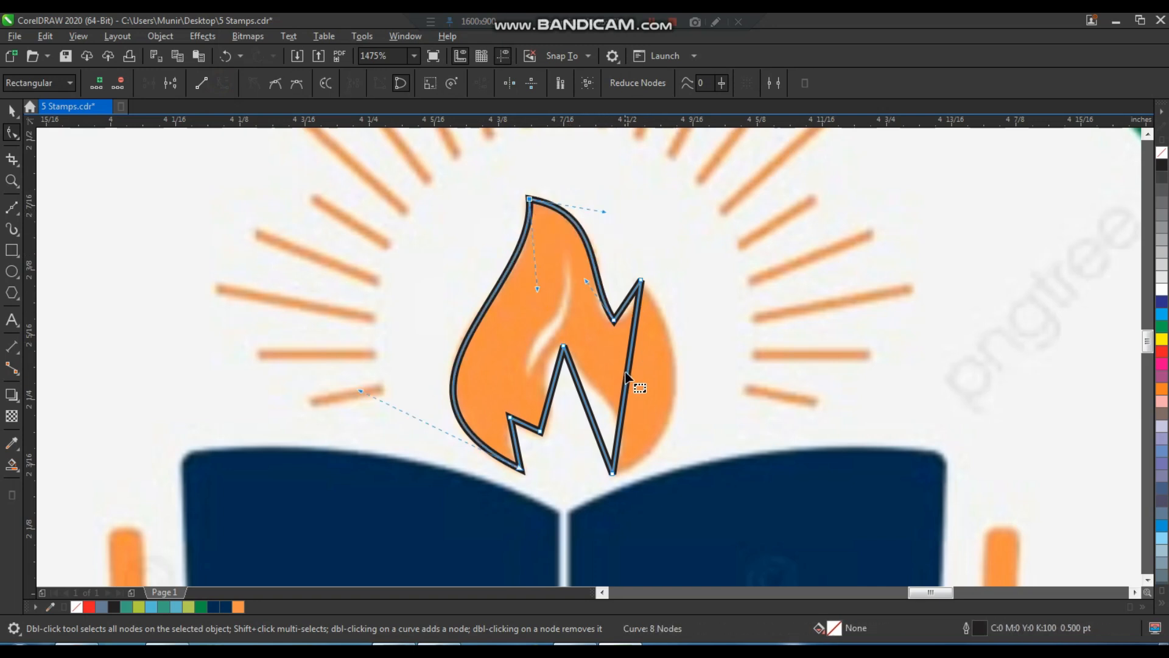
drag(629, 375, 669, 360)
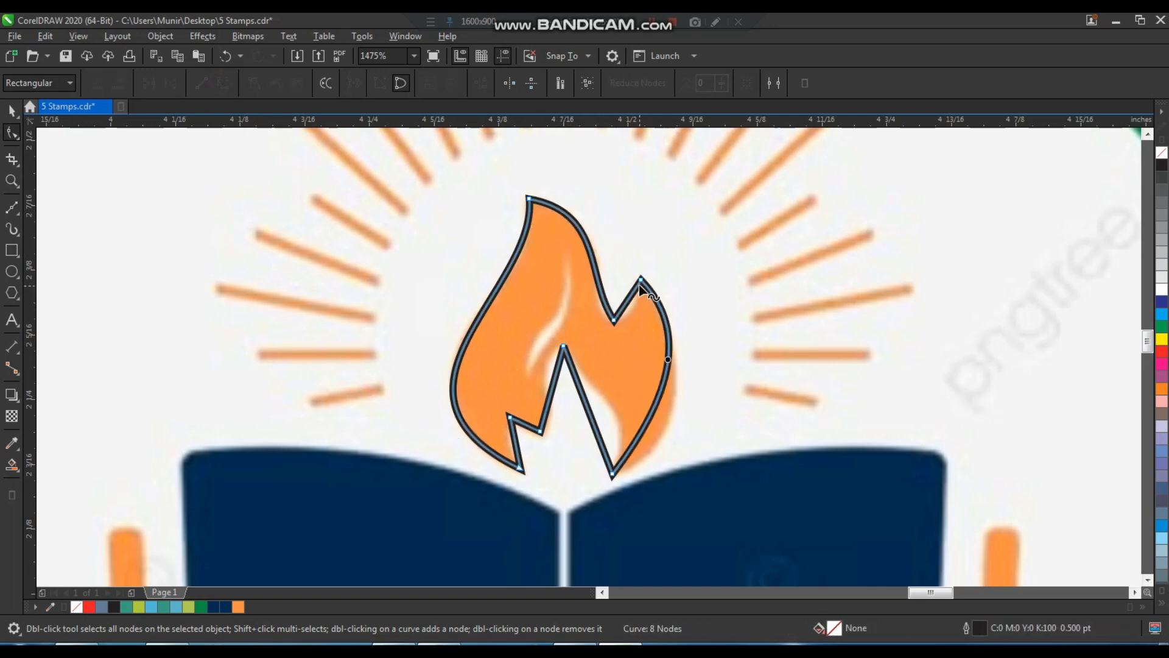
click(640, 281)
drag(674, 400, 689, 440)
drag(627, 301, 633, 306)
Step: Bend the edges of the flame's inner lower opening to follow the reference
key(F2)
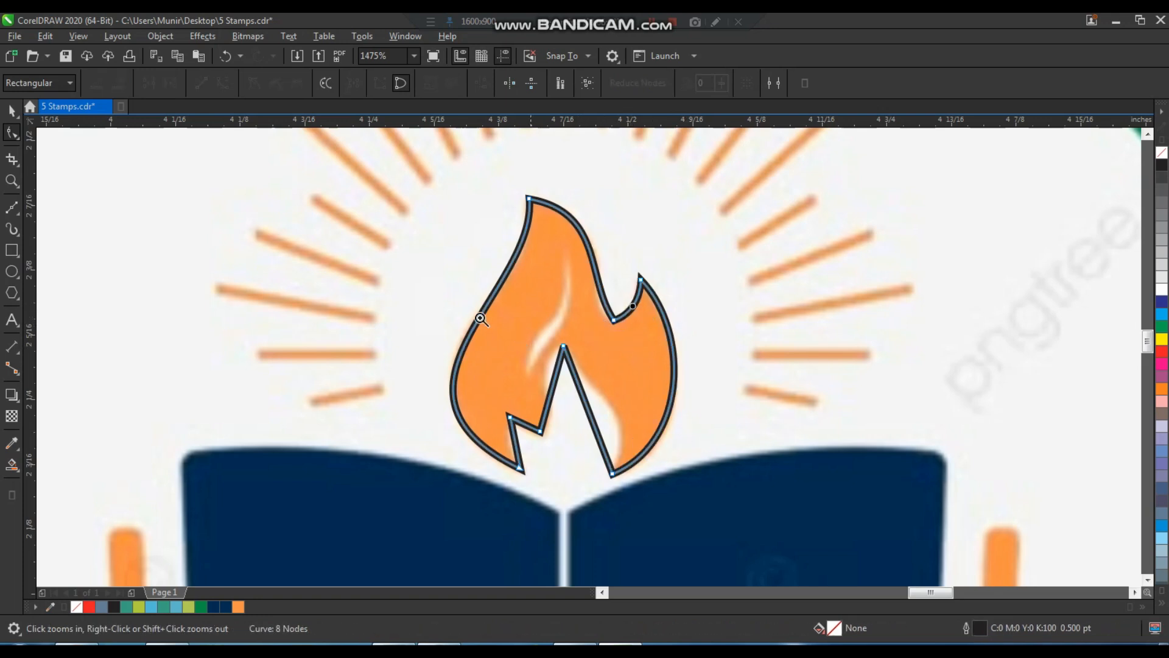
drag(480, 318, 678, 529)
click(598, 420)
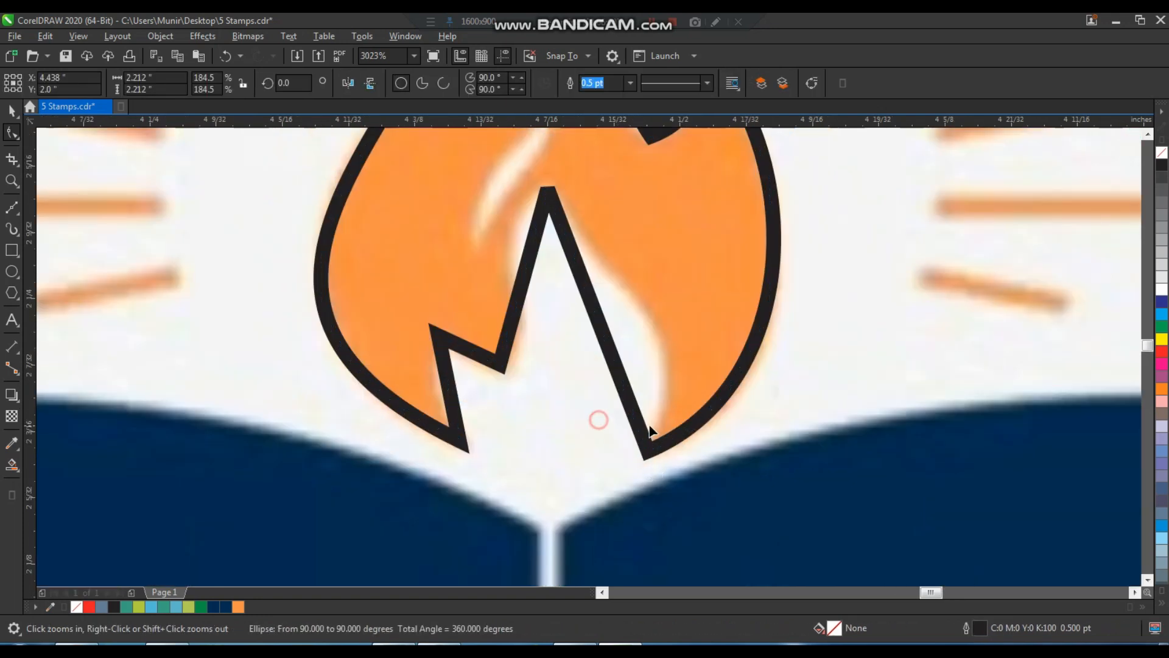
click(652, 451)
click(648, 453)
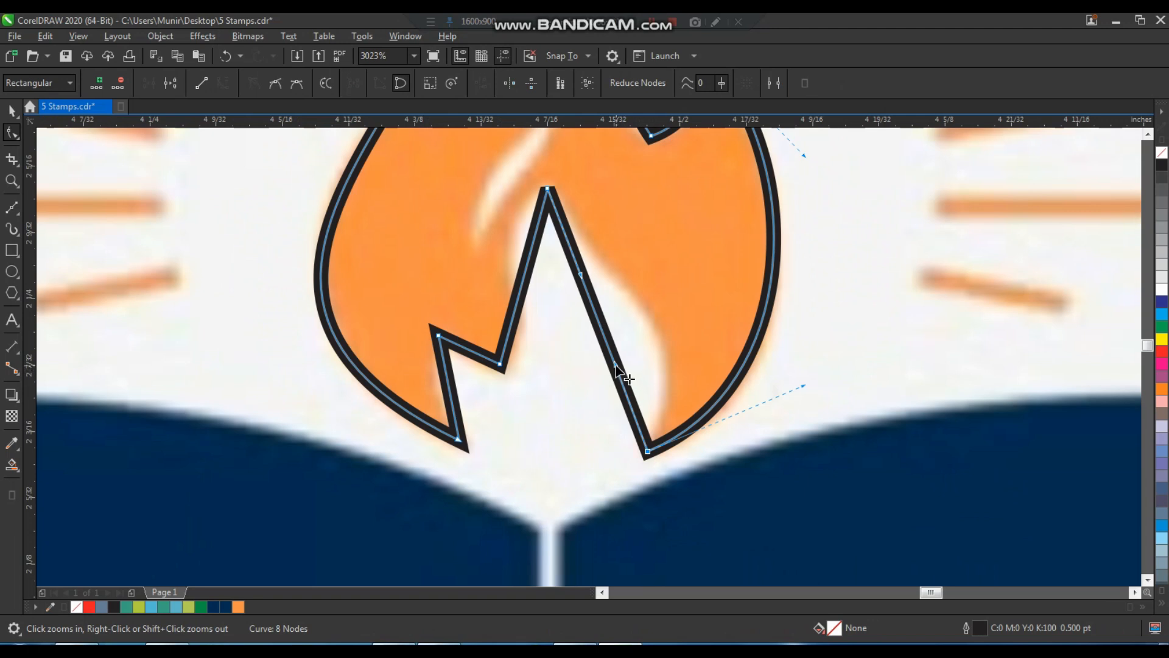
drag(616, 365, 654, 339)
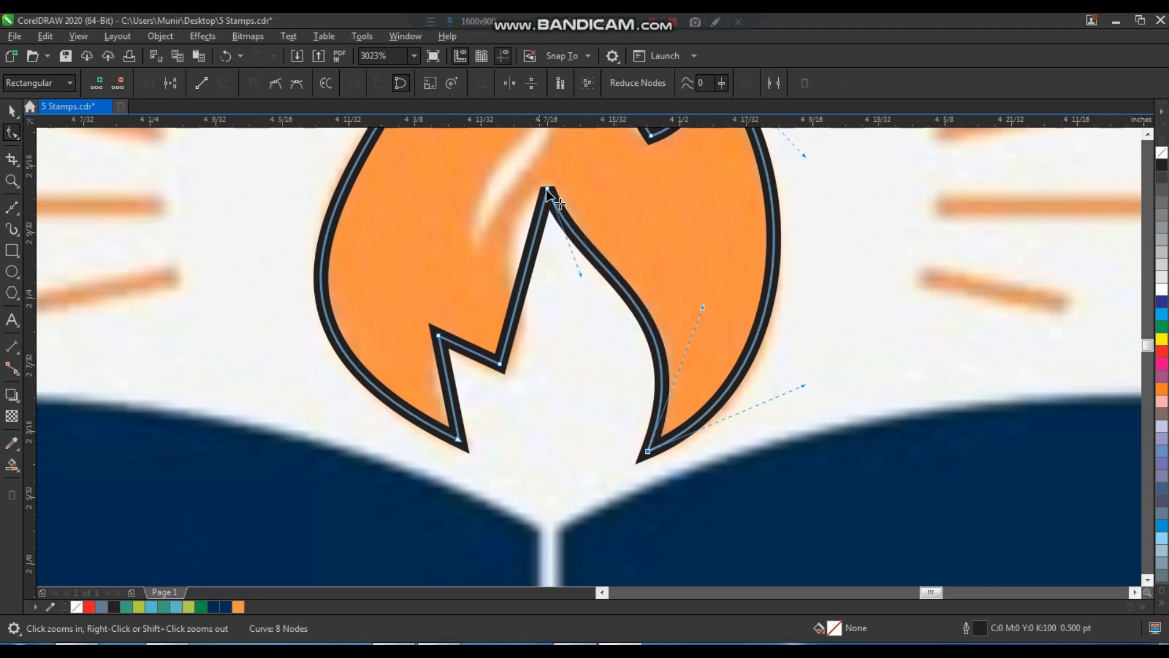
drag(533, 249, 518, 308)
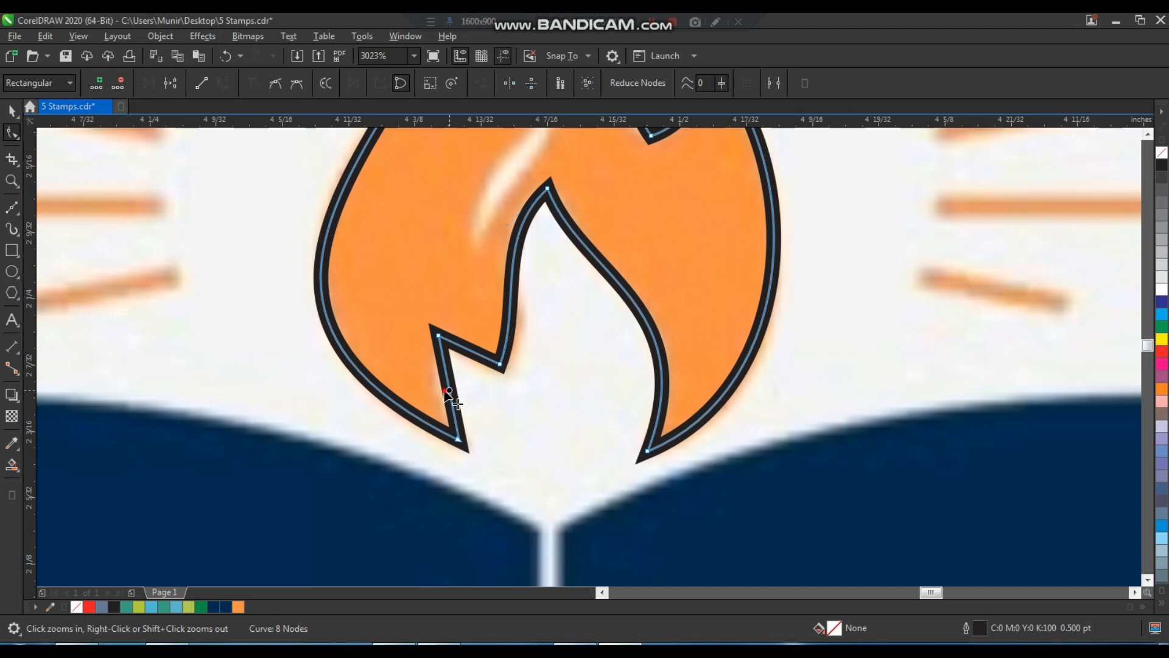
click(512, 407)
key(space)
Step: Draw a straight Bézier line from the upper to the lower tip of the flame's inner highlight and back
key(F3)
key(F2)
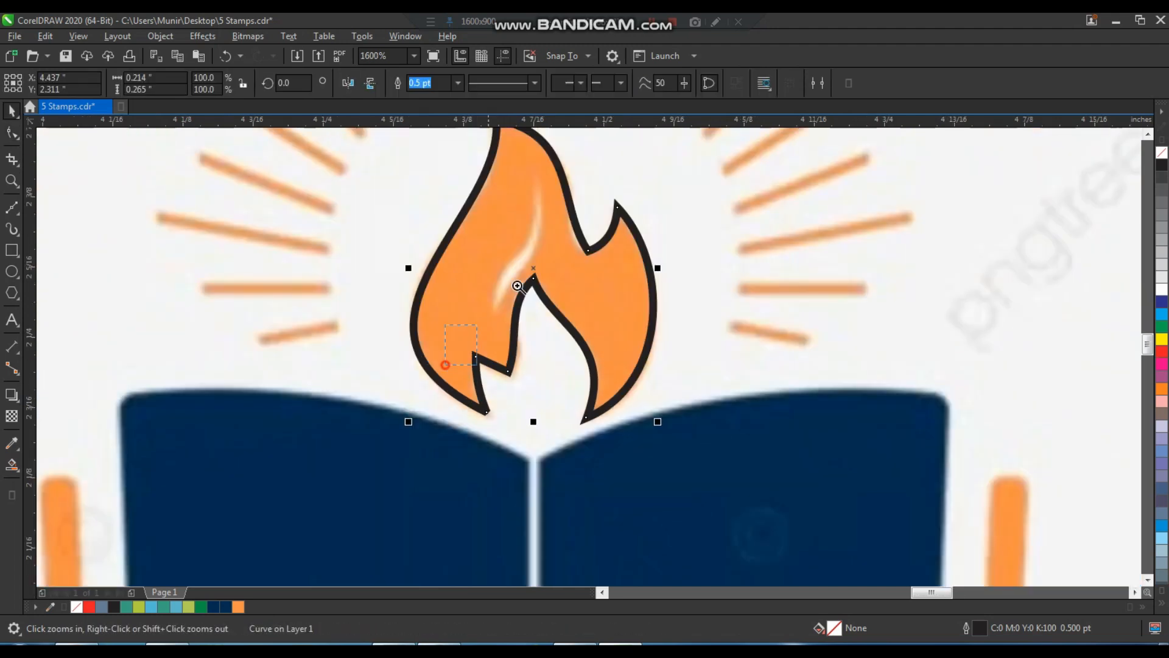
drag(444, 364, 691, 130)
click(12, 207)
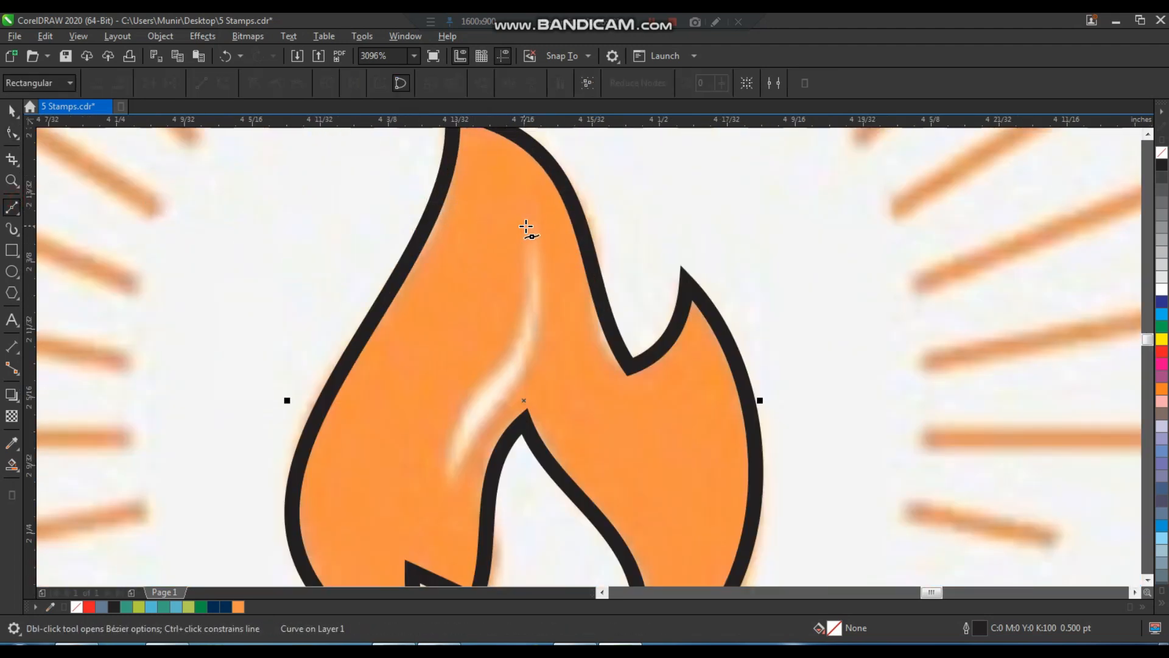
click(533, 220)
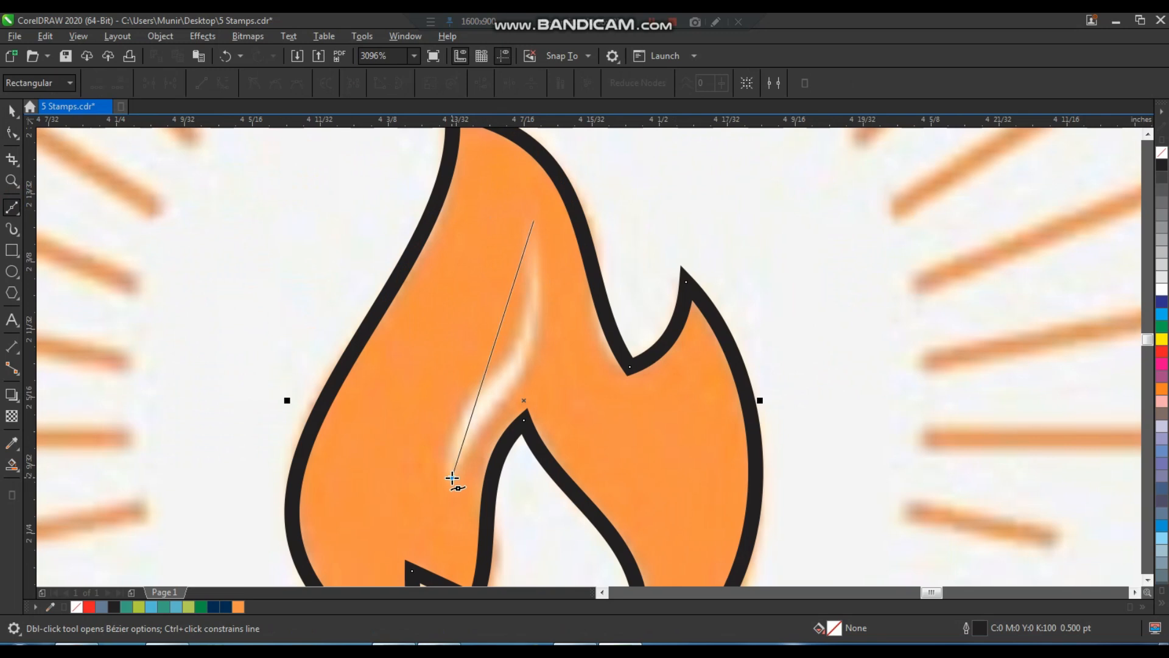
click(452, 478)
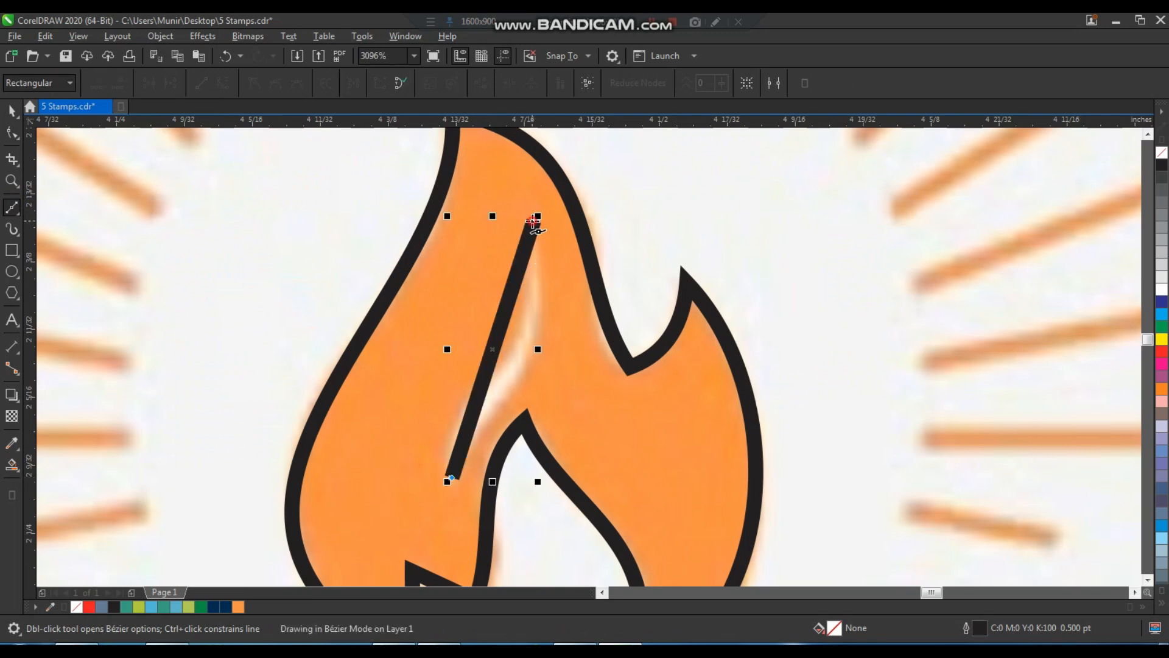
Step: Convert the highlight's segments to curves and bend both sides into the slender S-shaped sliver of the reference
key(F10)
drag(419, 470, 420, 484)
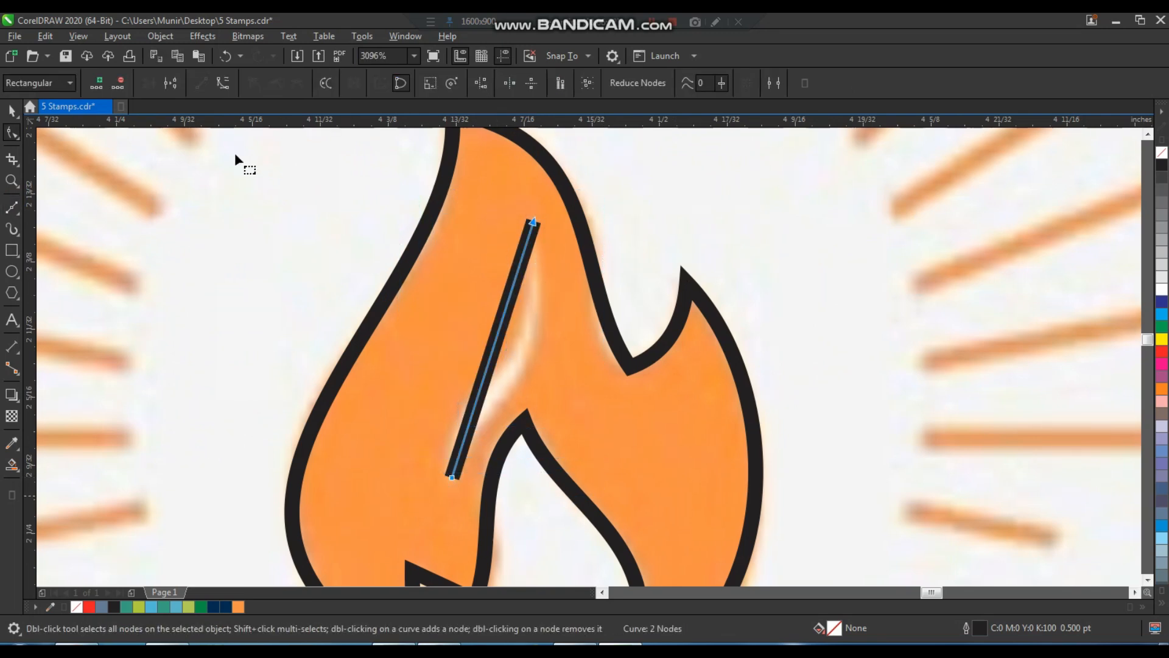
click(222, 84)
click(473, 275)
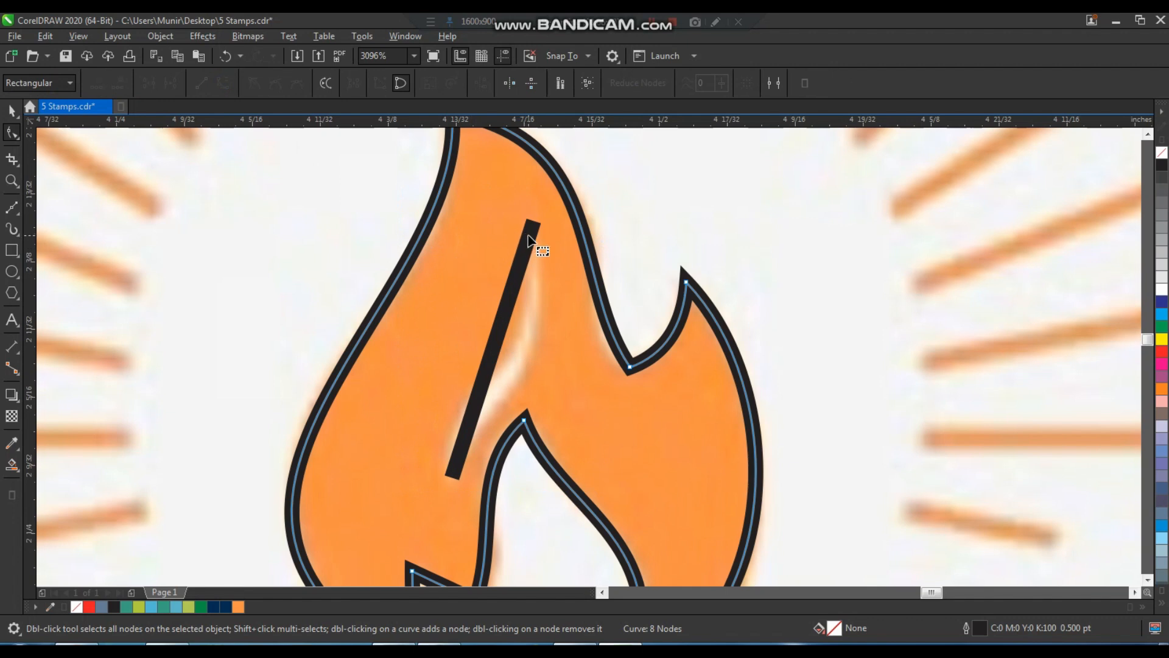
click(528, 235)
click(533, 223)
drag(505, 314, 593, 385)
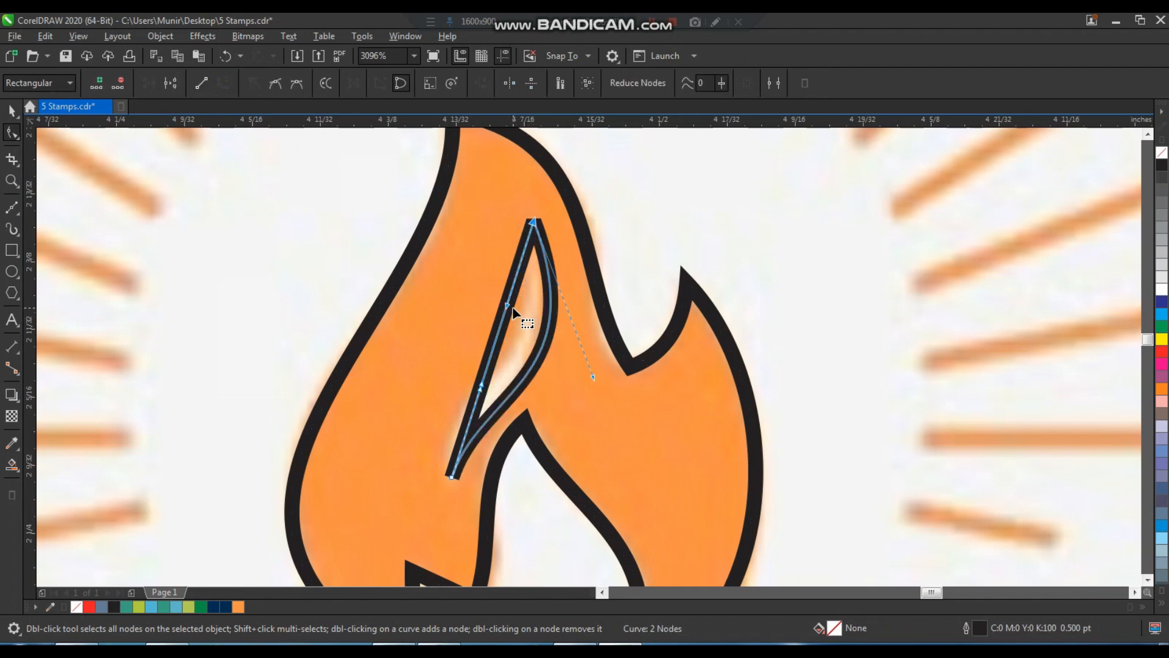
drag(507, 310, 484, 381)
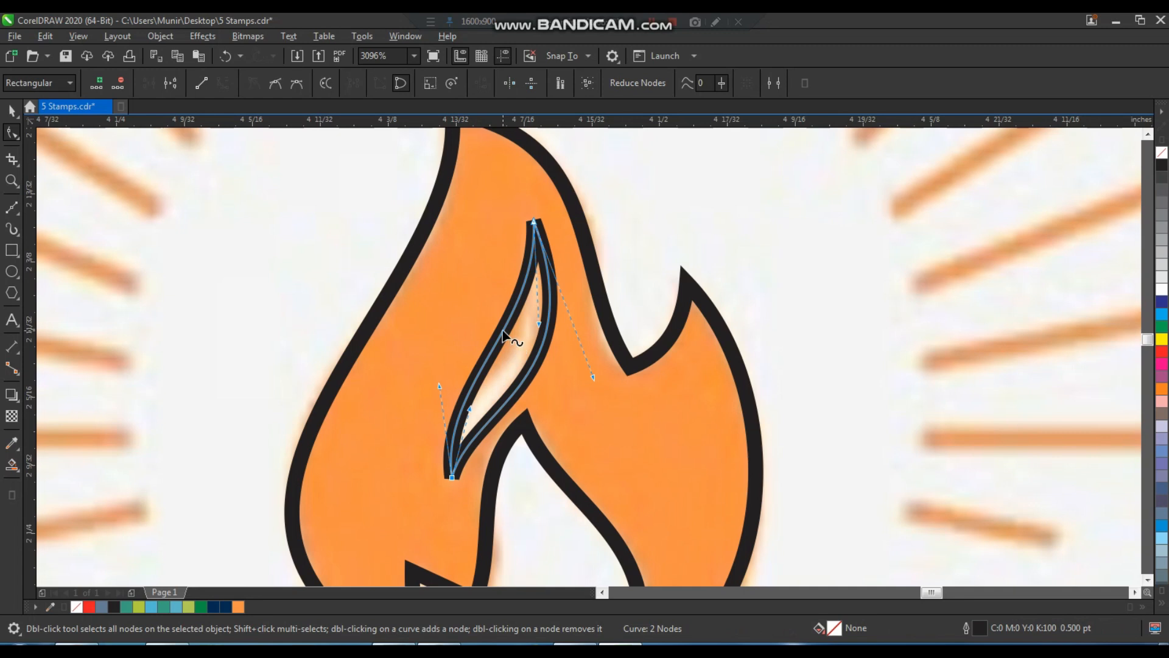
drag(503, 334, 522, 365)
Step: Trim the highlight shape out of the flame outline
key(space)
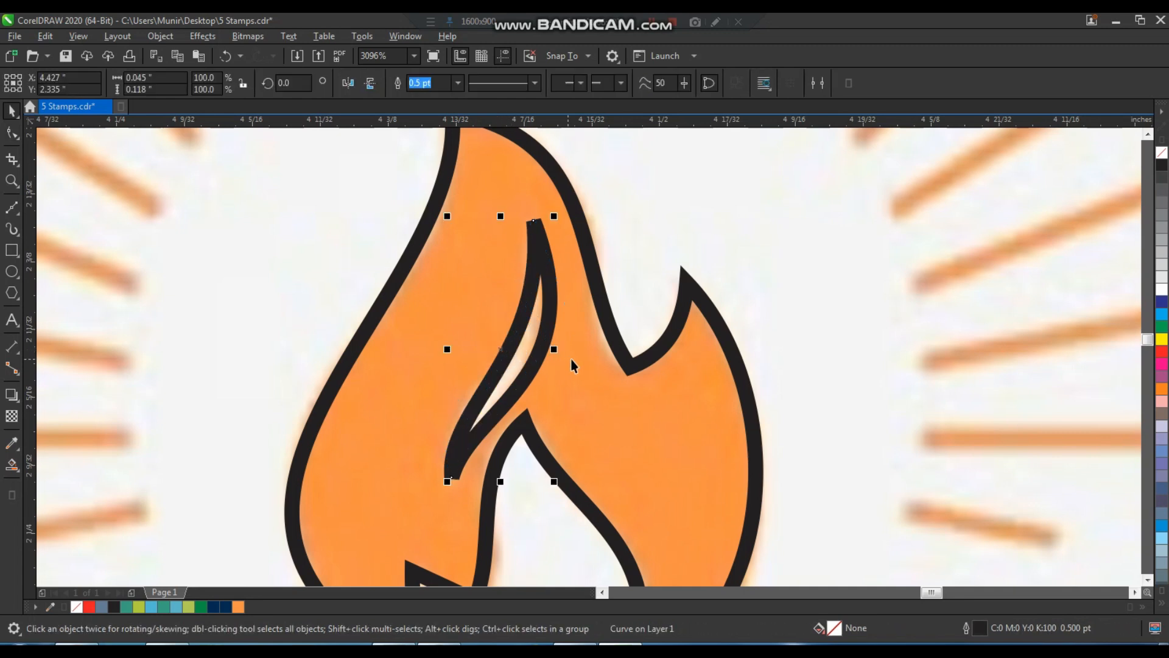
shift+click(580, 369)
click(452, 86)
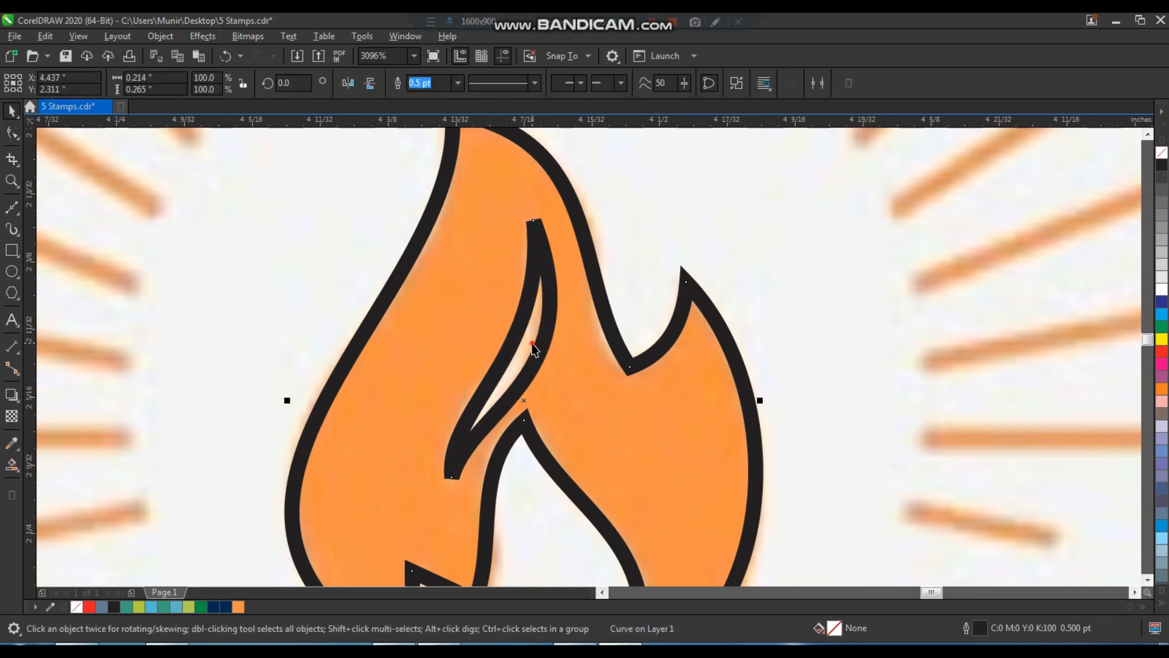
Step: Fill the flame shape with the orange sampled from the reference flame (#FA9044) and remove its outline
scroll(608, 310, down, 10)
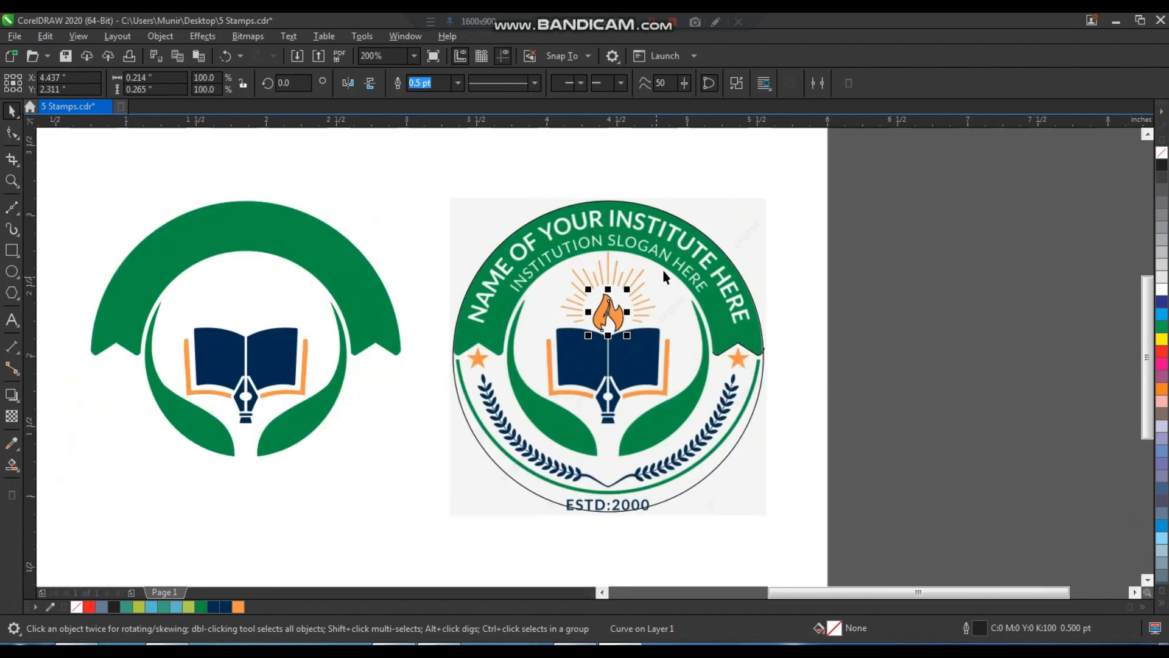
key(z)
drag(665, 277, 154, 440)
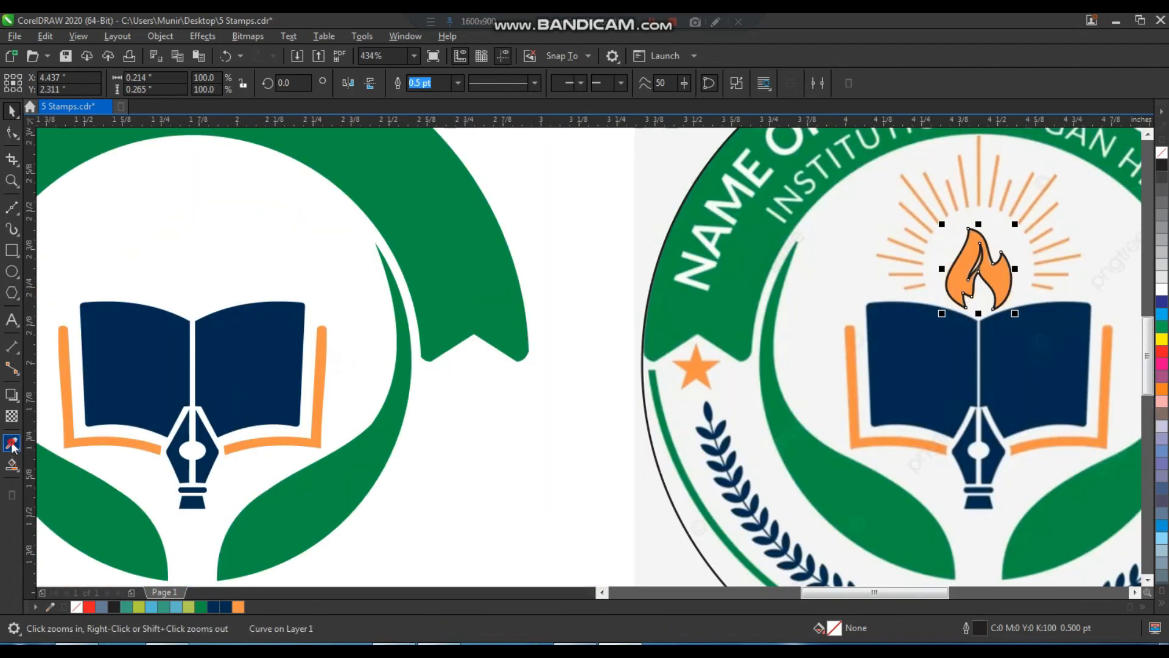
click(12, 444)
click(964, 277)
click(957, 281)
key(space)
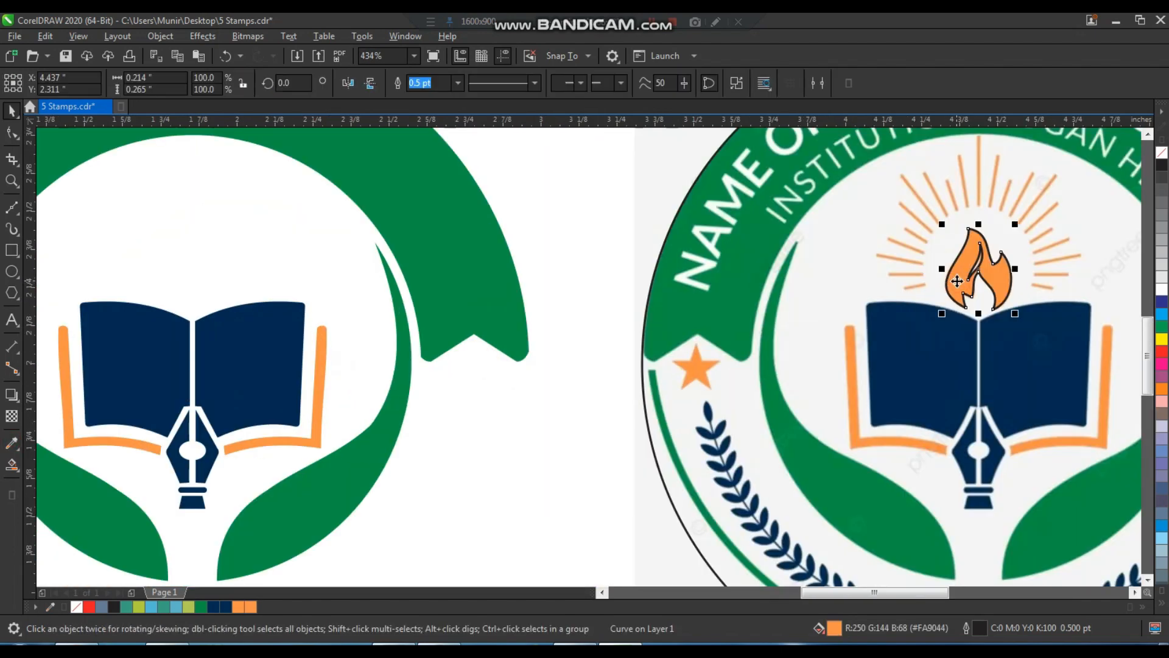
right_click(1162, 152)
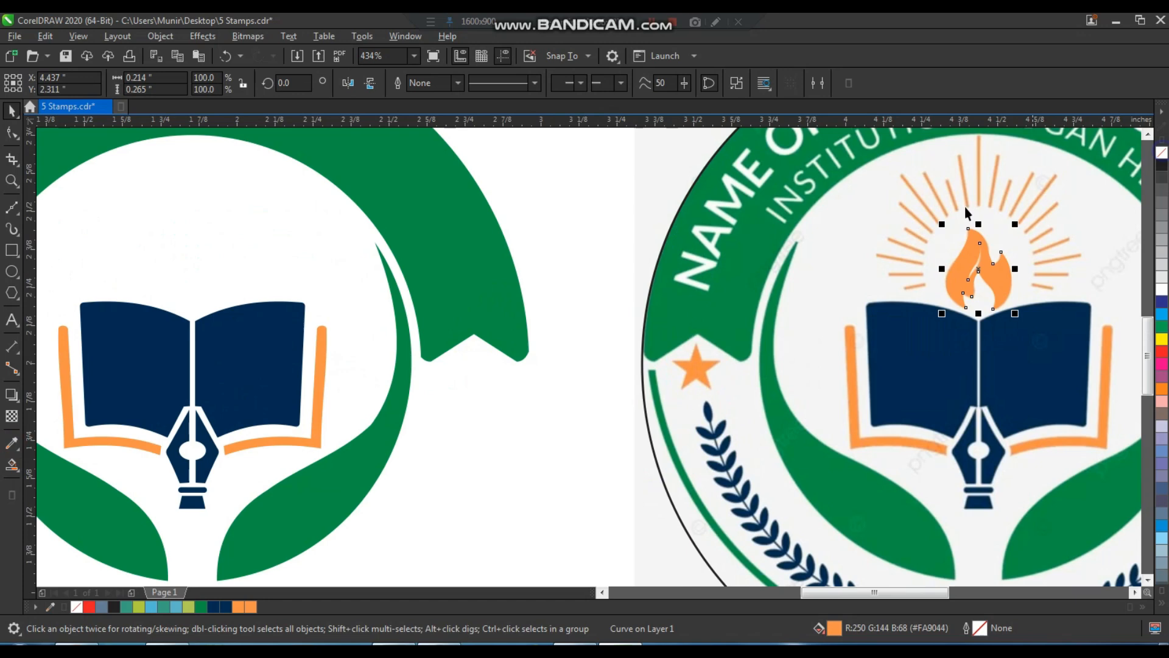
Step: Centre the flame horizontally on the book in the traced logo
shift+click(274, 359)
key(c)
click(539, 431)
Step: Draw a straight Bézier line along the central vertical ray above the reference's flame
key(F3)
key(F2)
drag(416, 211, 763, 423)
drag(712, 348, 709, 344)
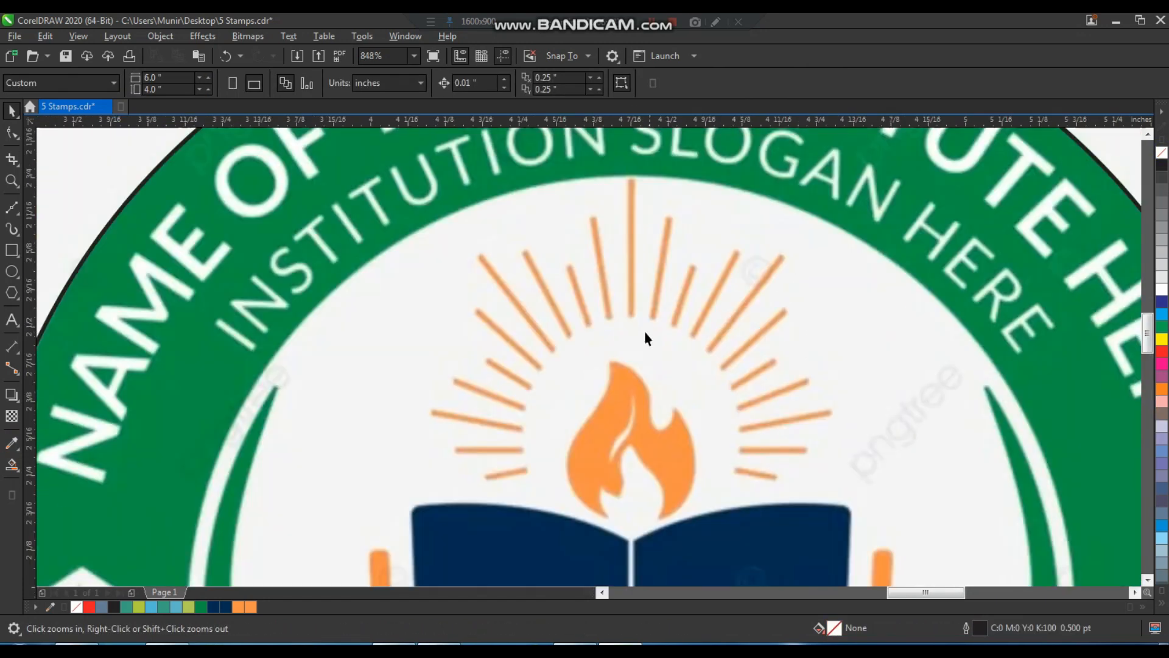
click(13, 209)
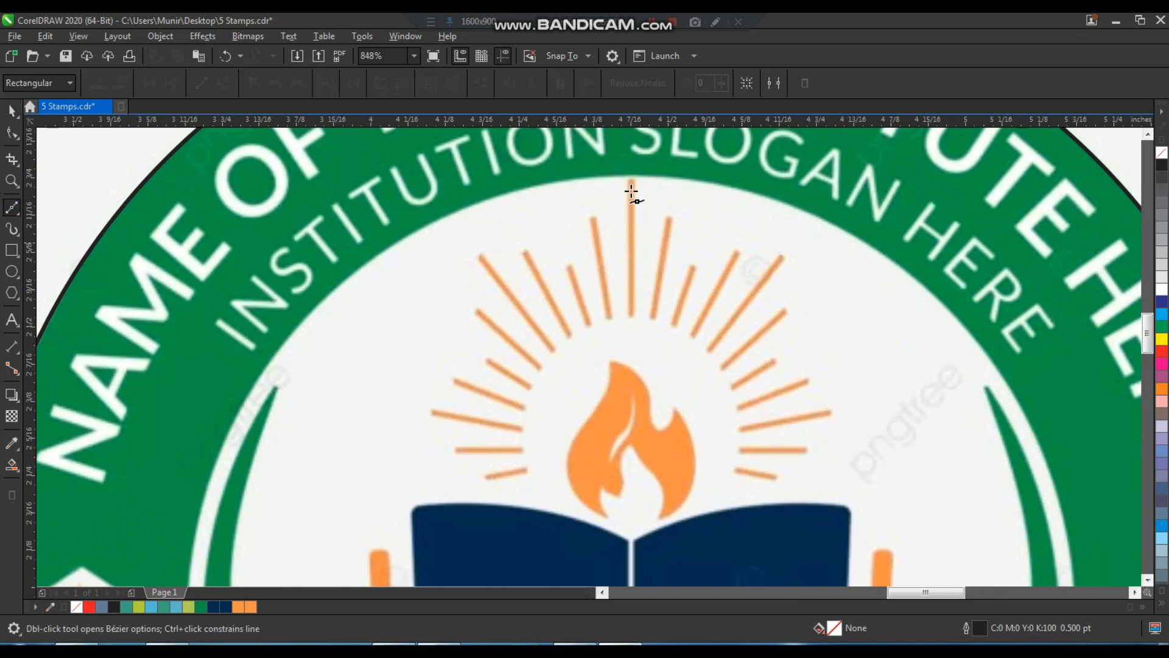
click(632, 180)
click(631, 316)
Step: Trace the first three rays left of the central one with separate straight Bézier lines
click(591, 219)
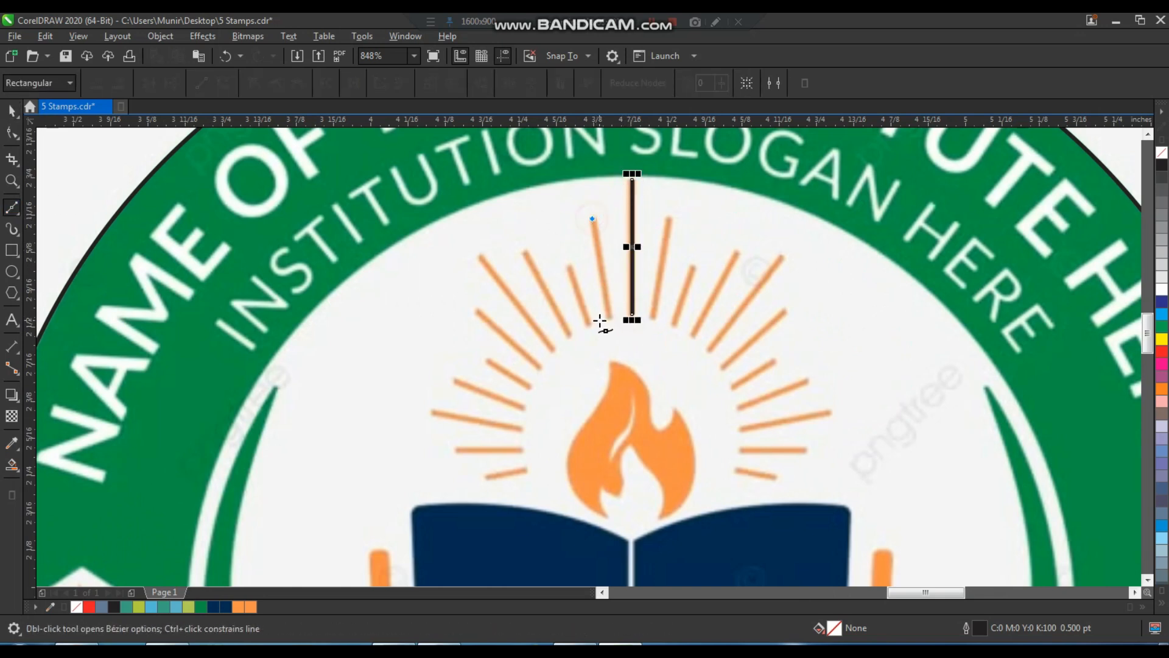
click(610, 317)
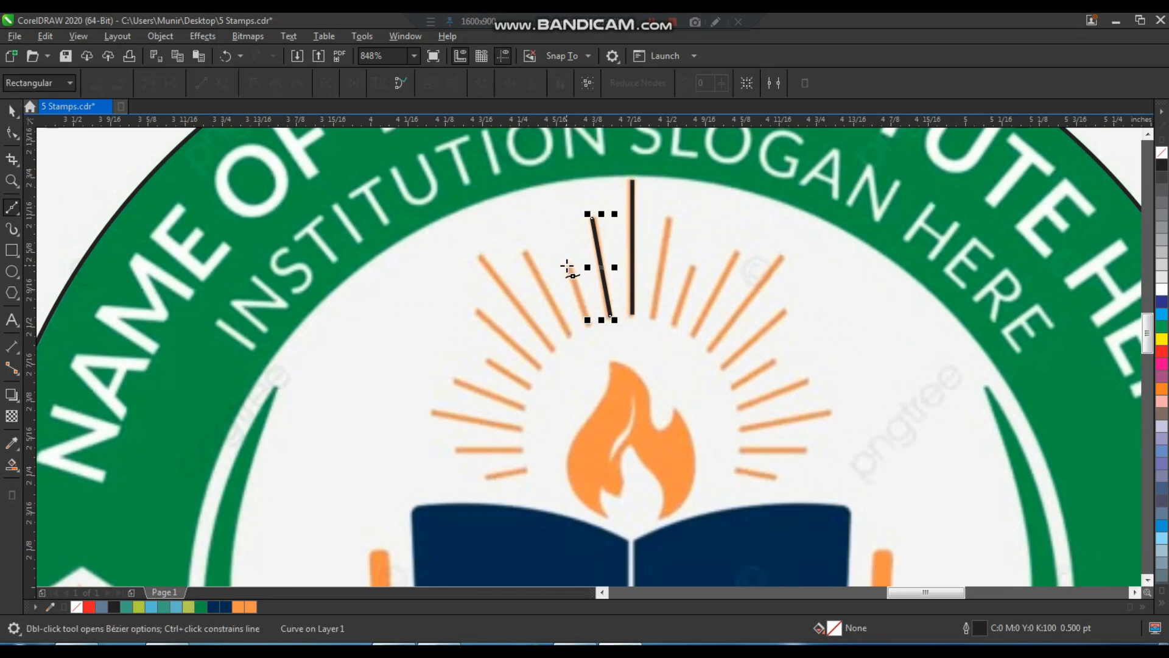
click(569, 268)
click(590, 323)
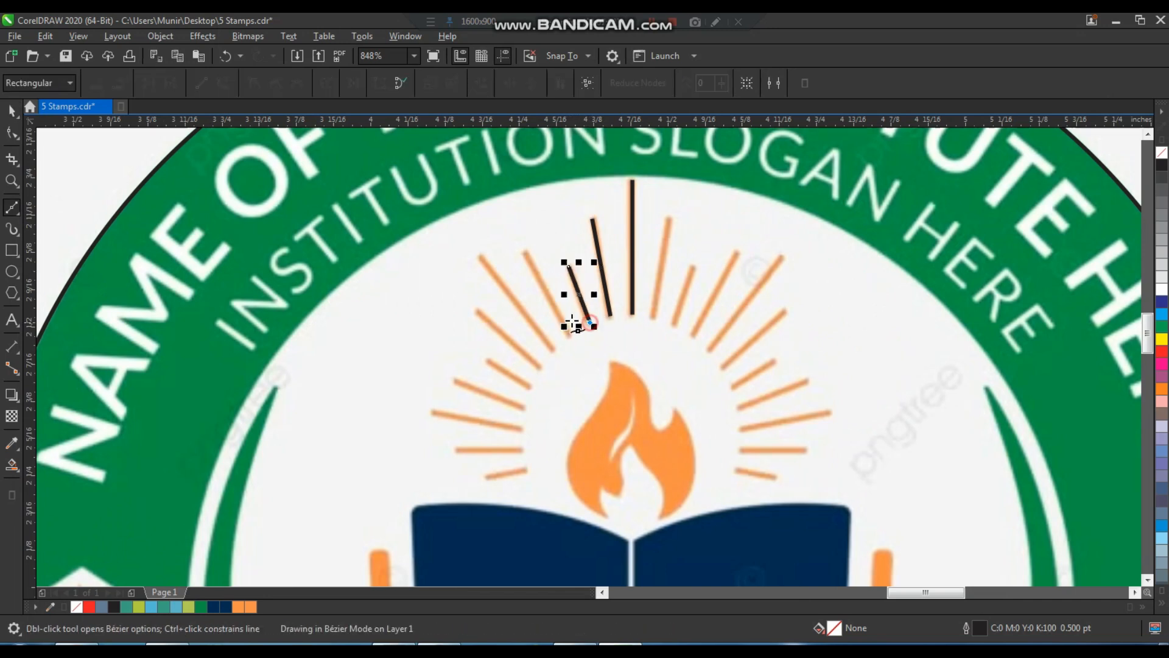
key(space)
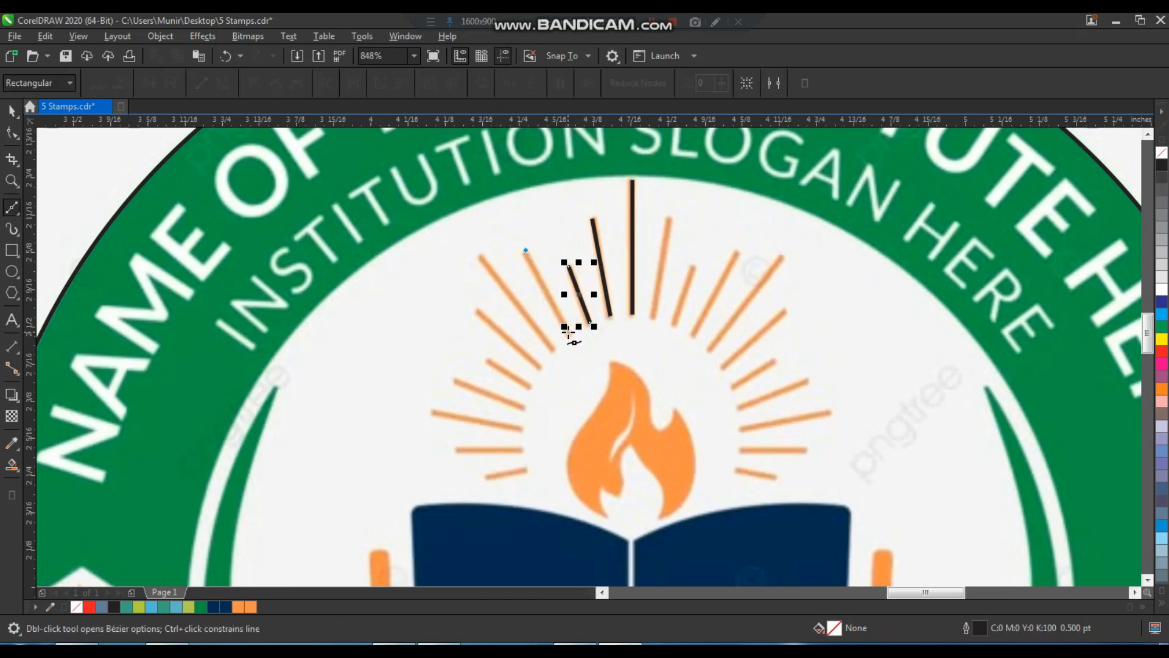
click(569, 332)
key(space)
Step: Trace the fourth, fifth and short sixth rays left of centre with separate straight lines
scroll(428, 367, up, 2)
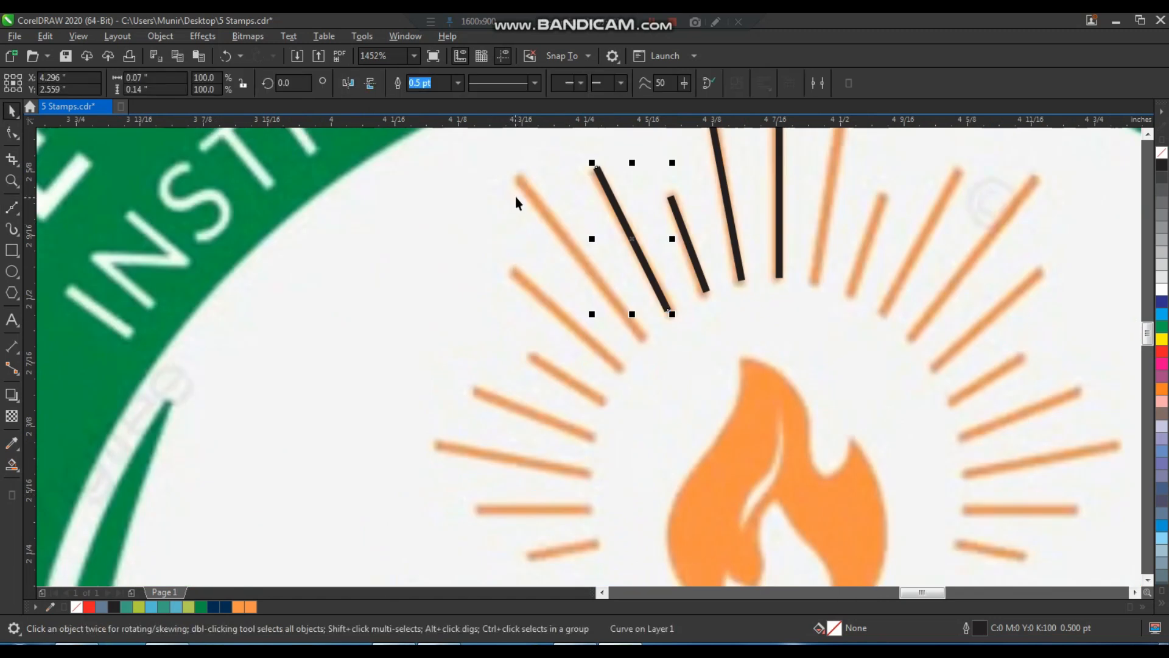
drag(519, 177, 642, 335)
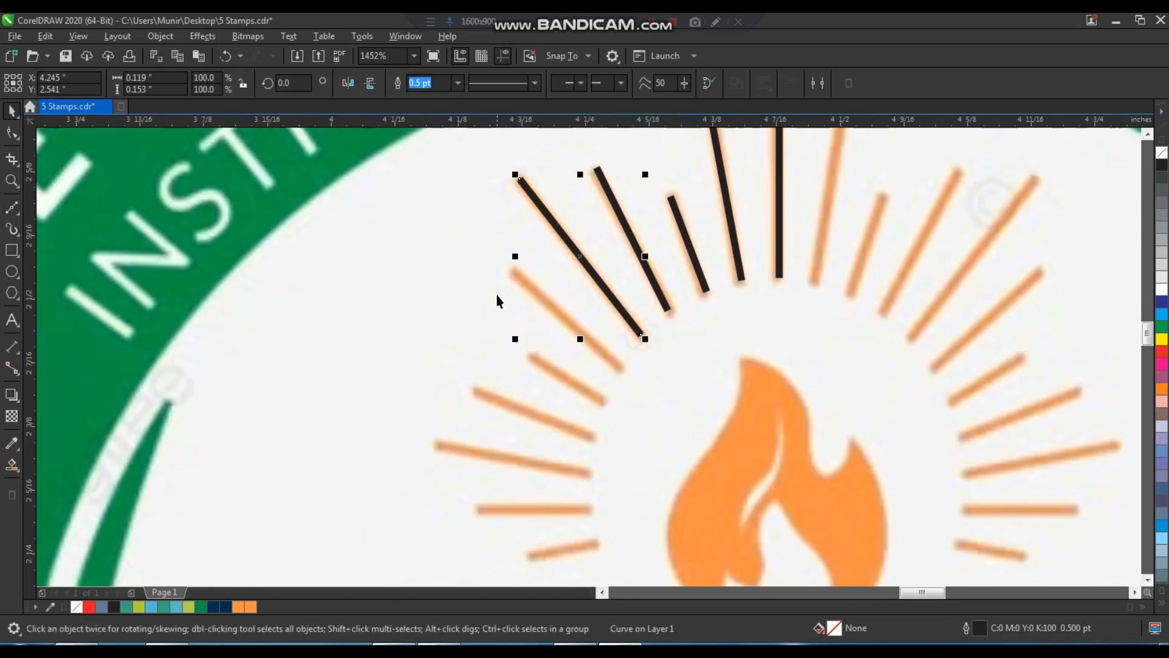
key(space)
click(513, 271)
click(622, 367)
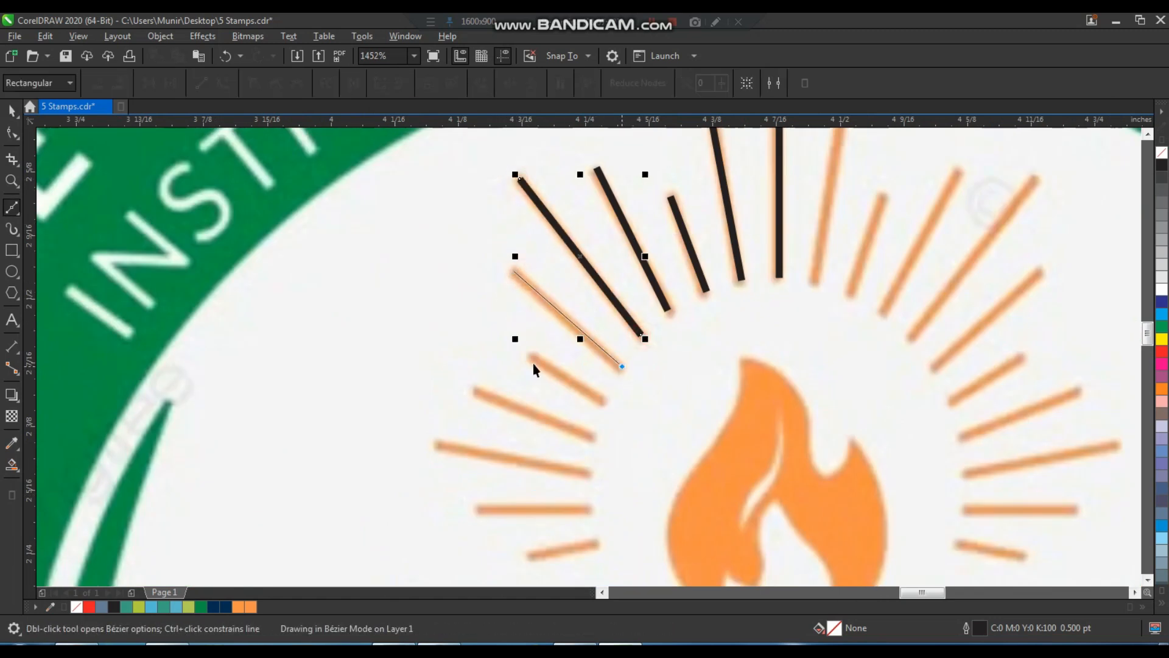
mouse_move(528, 356)
mouse_down()
mouse_move(614, 401)
mouse_move(604, 402)
mouse_up()
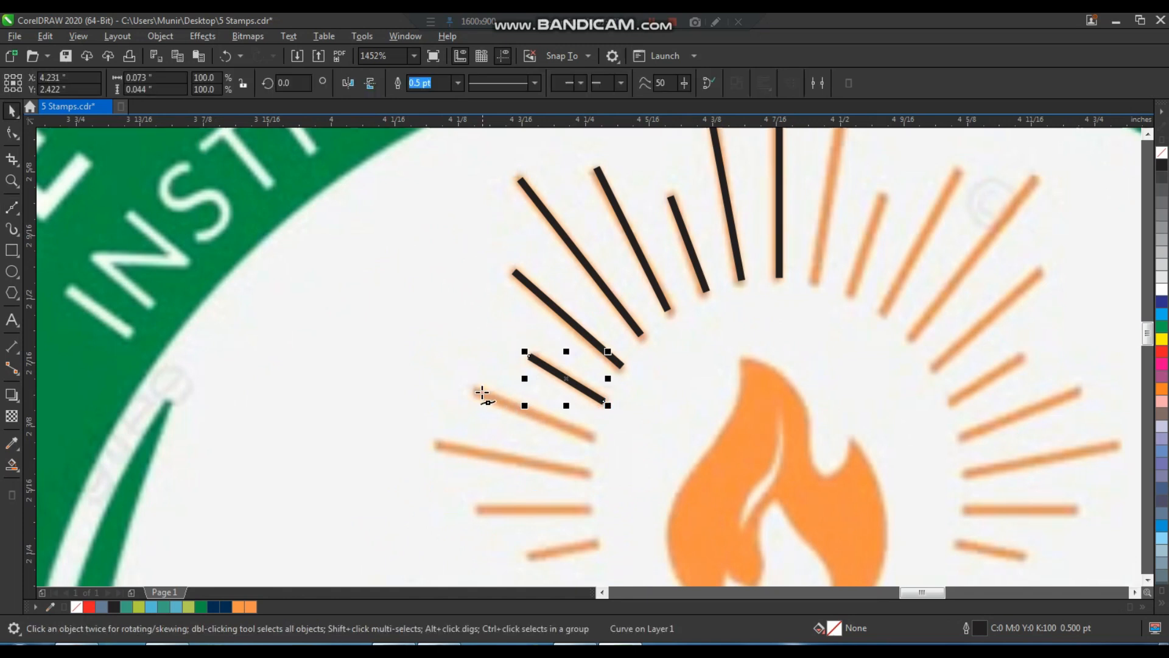
Step: Trace the four lowest rays on the flame's left side, including the horizontal one, with straight lines
click(477, 390)
click(591, 438)
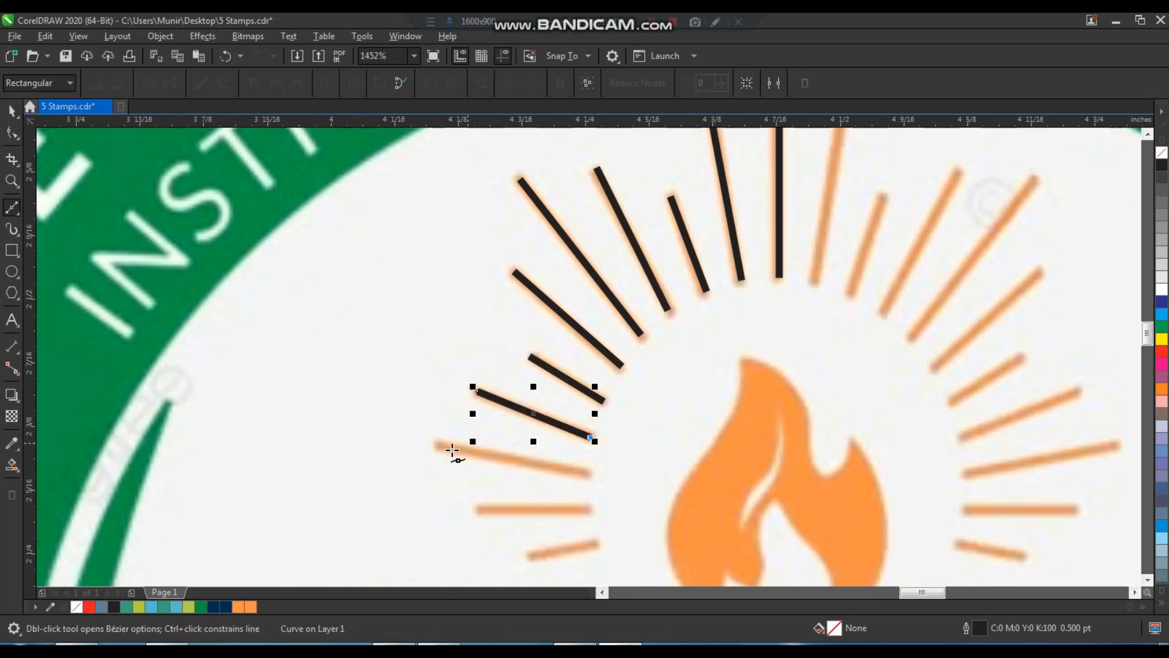
click(437, 448)
click(590, 473)
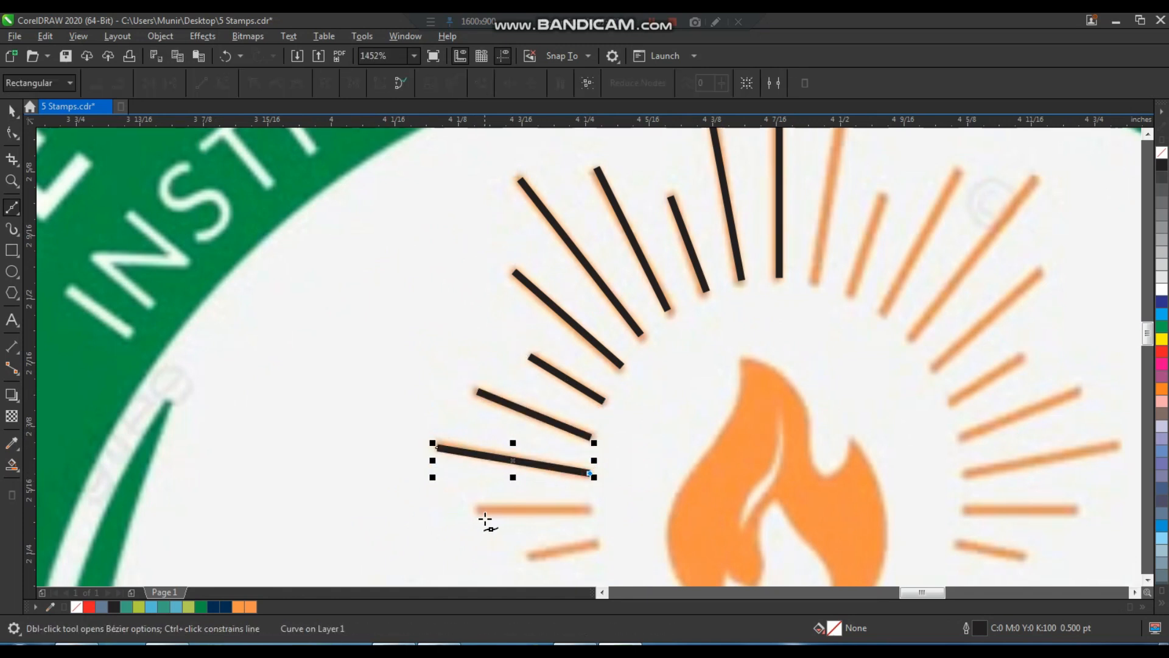
click(590, 509)
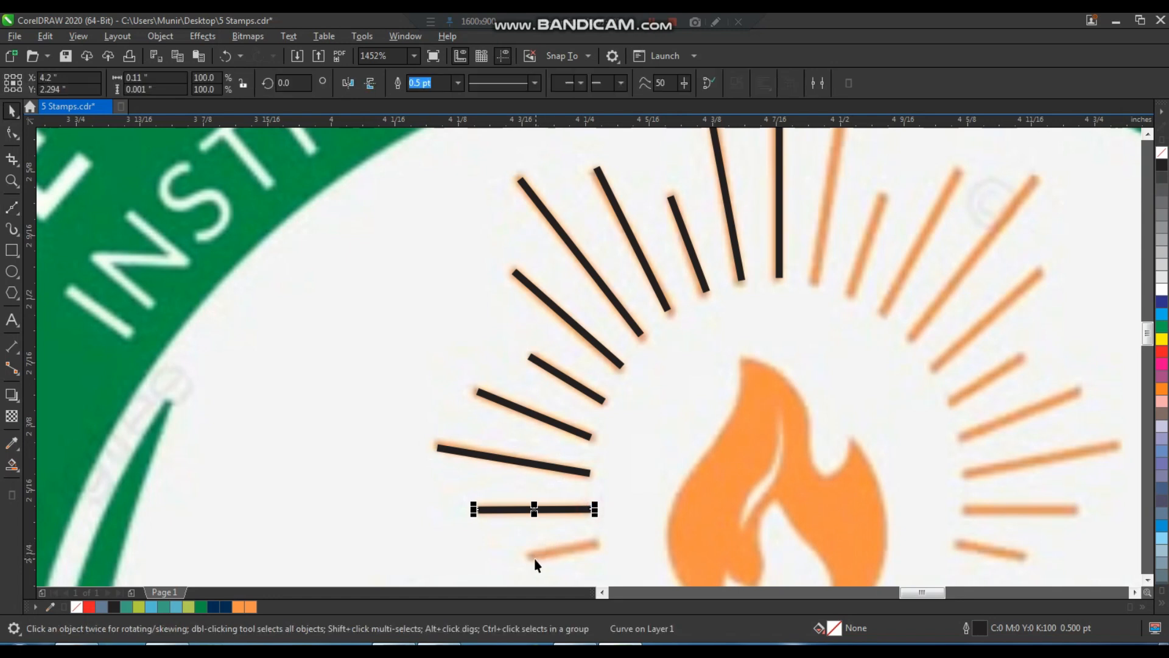
click(531, 558)
click(599, 542)
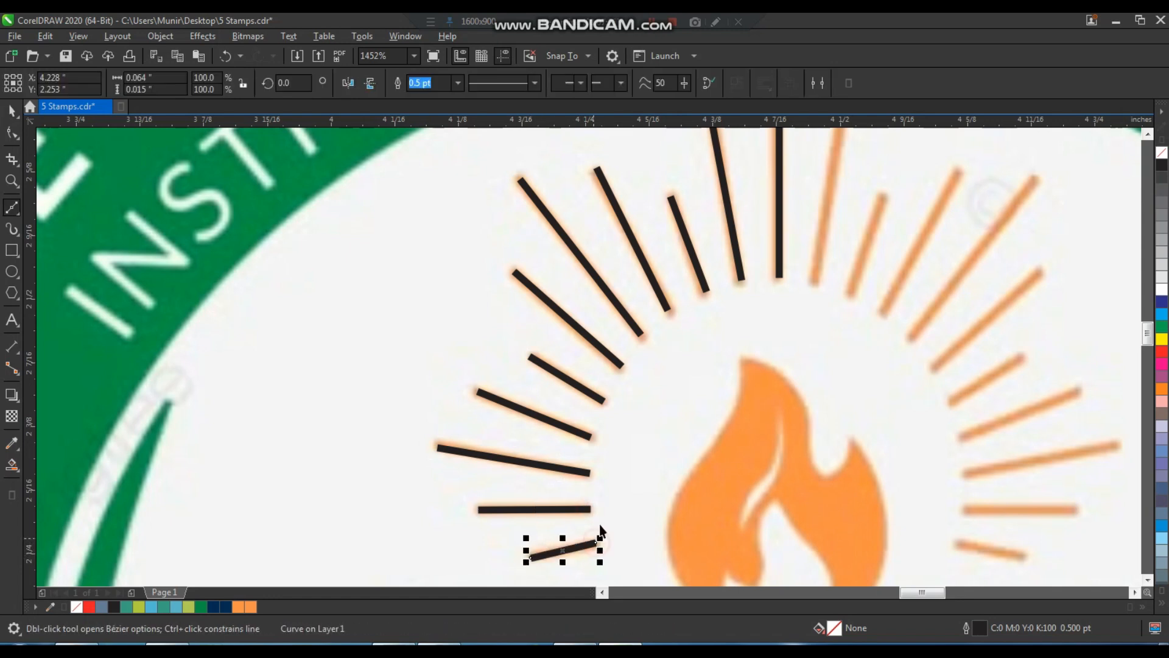
Step: Create a mirrored copy of the left-hand rays on the right side of the flame
key(space)
key(F3)
drag(484, 487, 758, 181)
drag(498, 321, 865, 267)
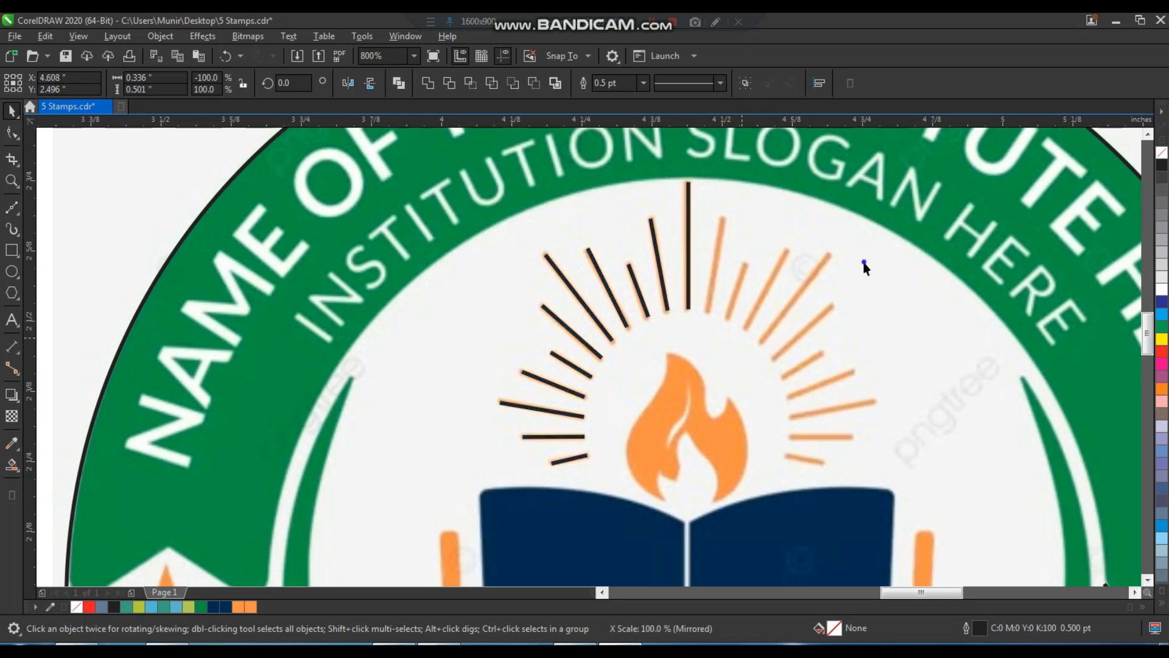
right_click(864, 262)
Step: Group all the traced rays and move the group onto the traced logo, centred above the flame
drag(472, 490, 916, 193)
key(ctrl+g)
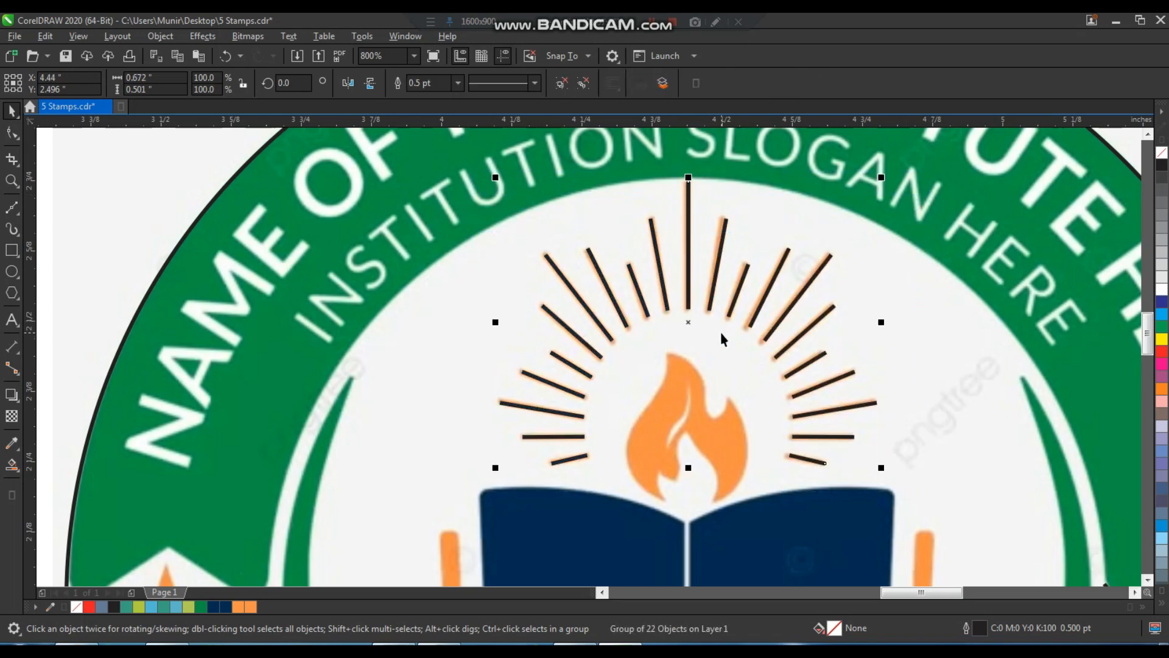
scroll(721, 332, down, 2)
drag(698, 346, 335, 345)
scroll(401, 408, up, 1)
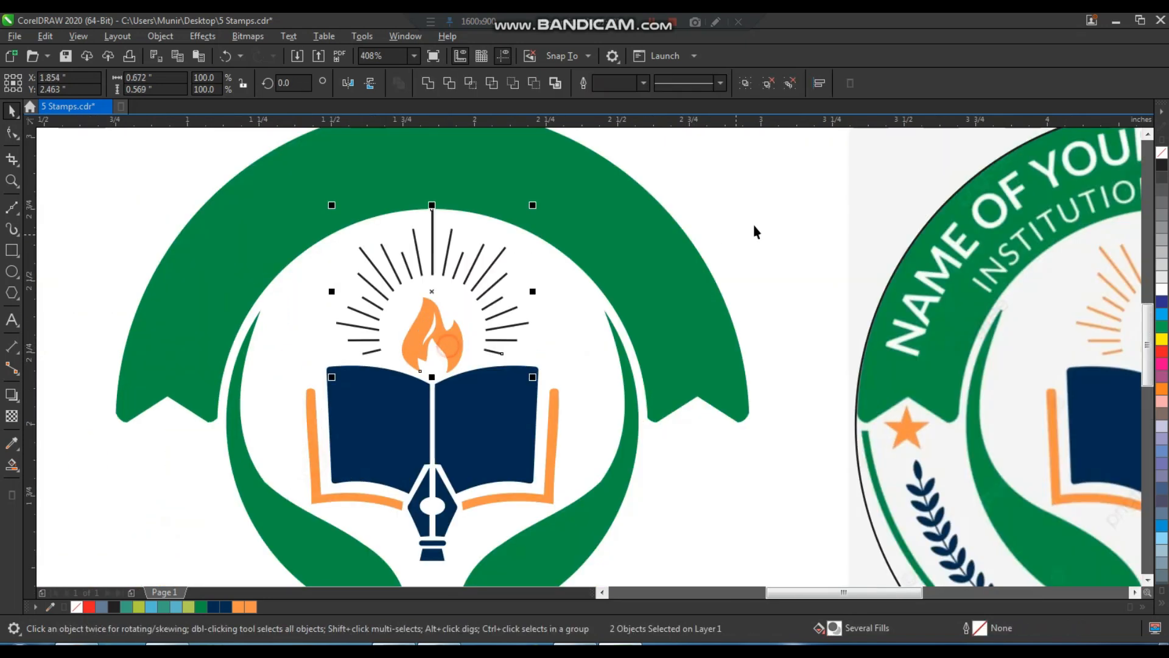
click(782, 208)
Step: Colour the ray lines in the traced logo with the orange sampled from its flame
key(F2)
drag(454, 294, 517, 382)
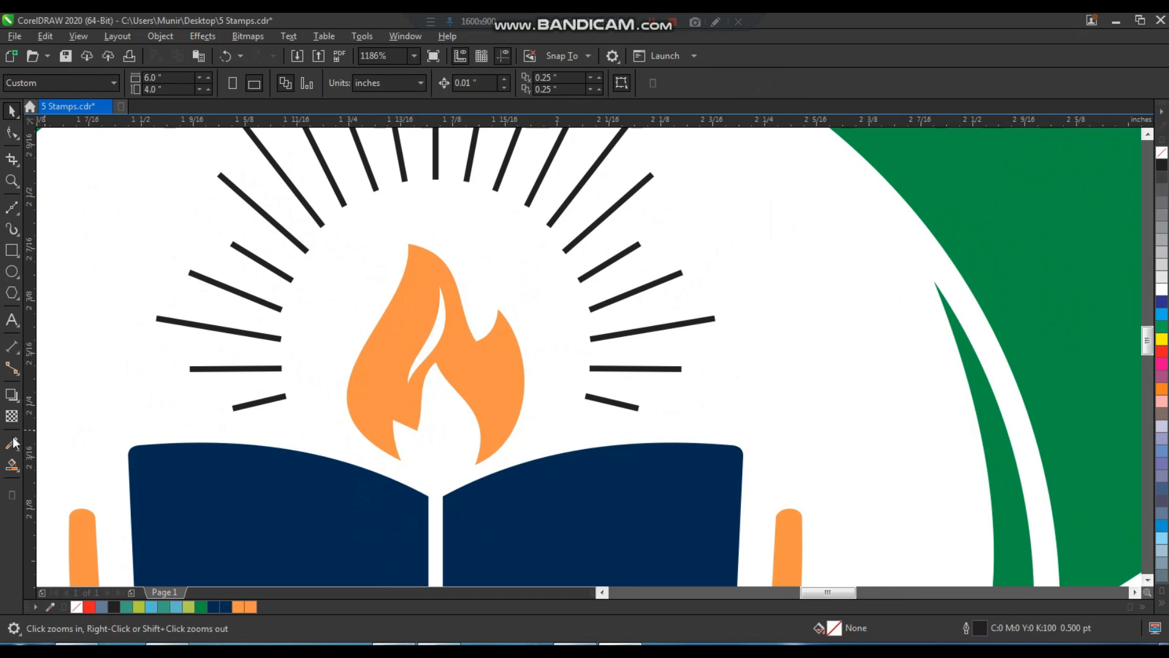
click(13, 443)
click(487, 365)
click(629, 331)
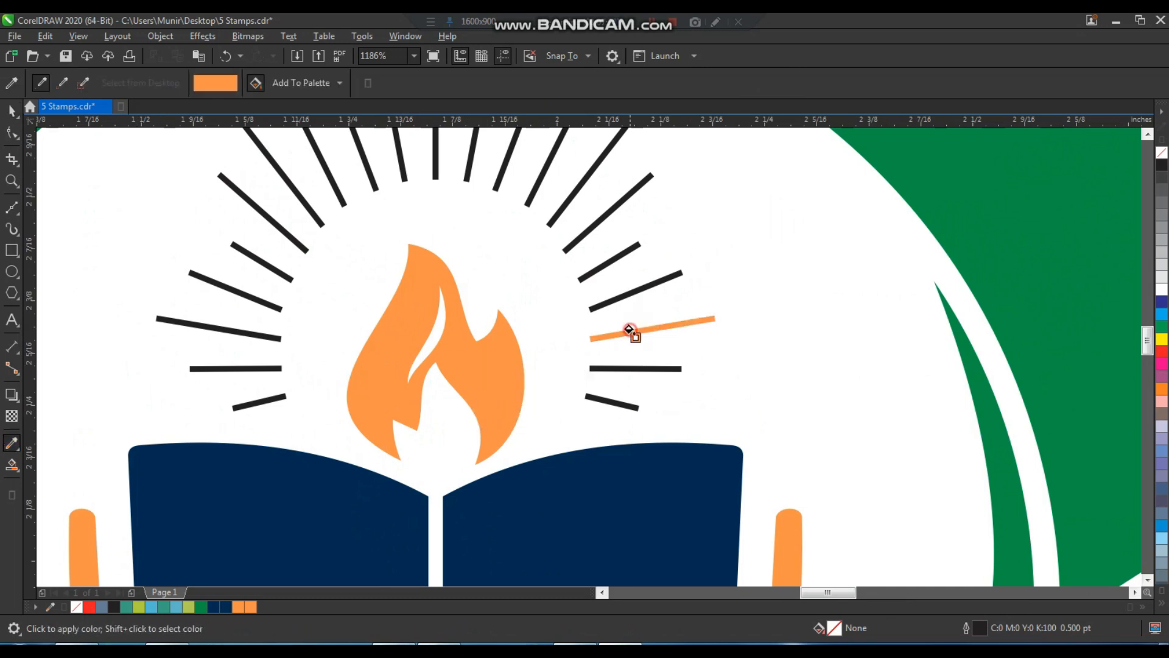
key(space)
click(634, 331)
scroll(590, 375, down, 3)
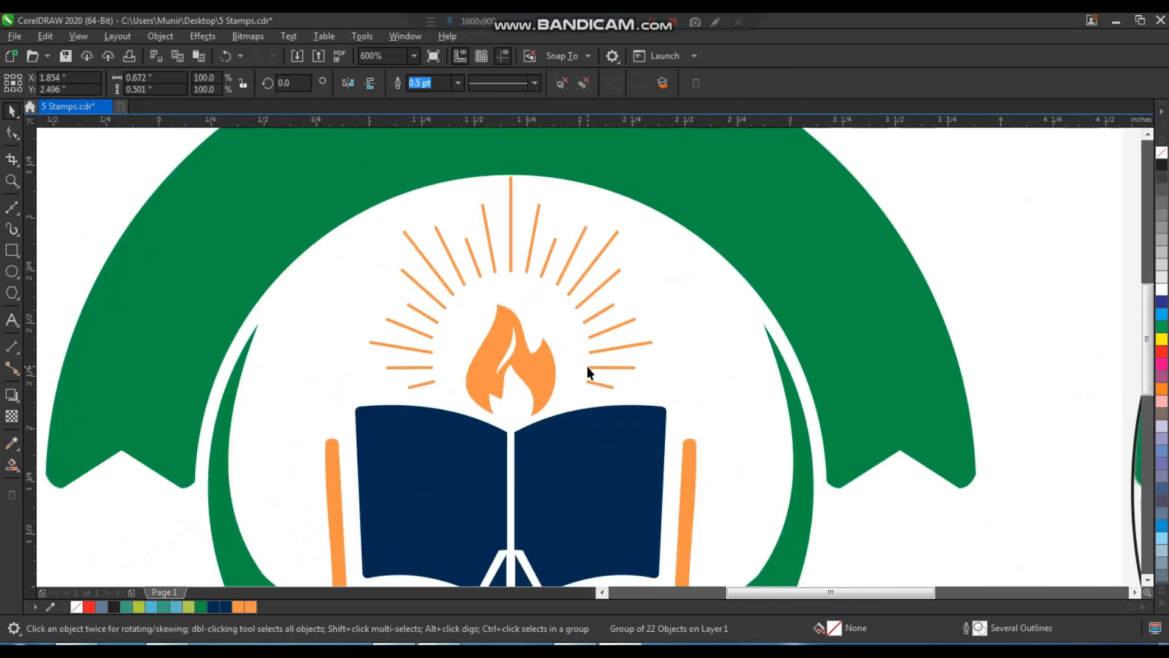
key(F2)
drag(492, 249, 987, 569)
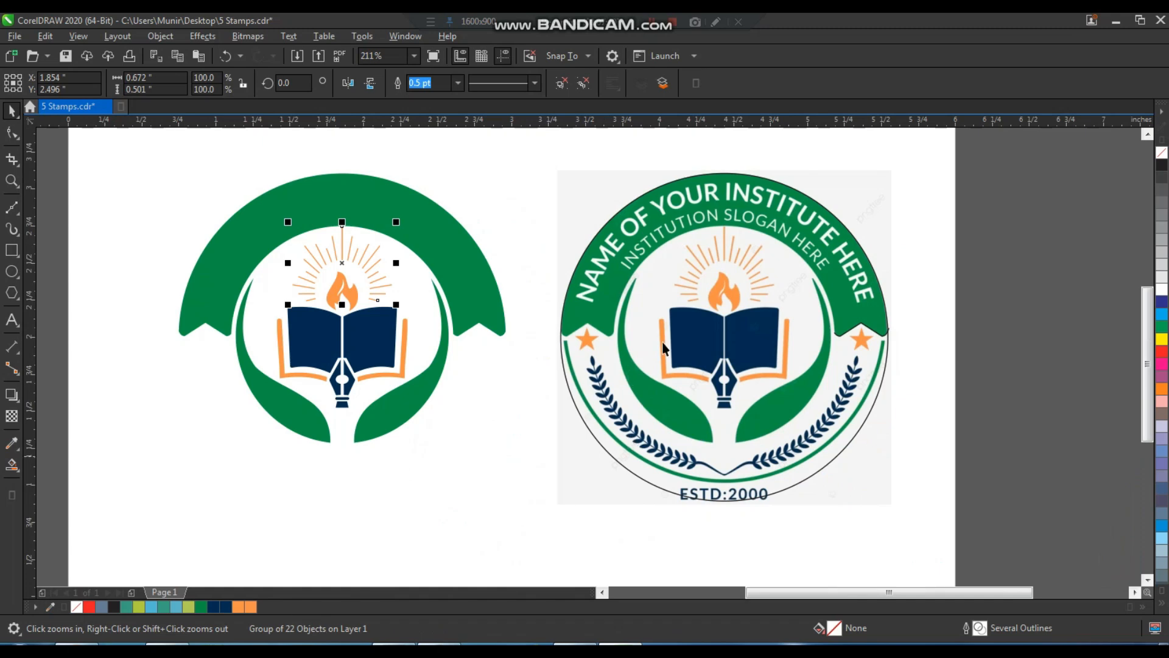
key(F3)
click(742, 231)
key(F2)
drag(376, 487, 376, 487)
click(602, 245)
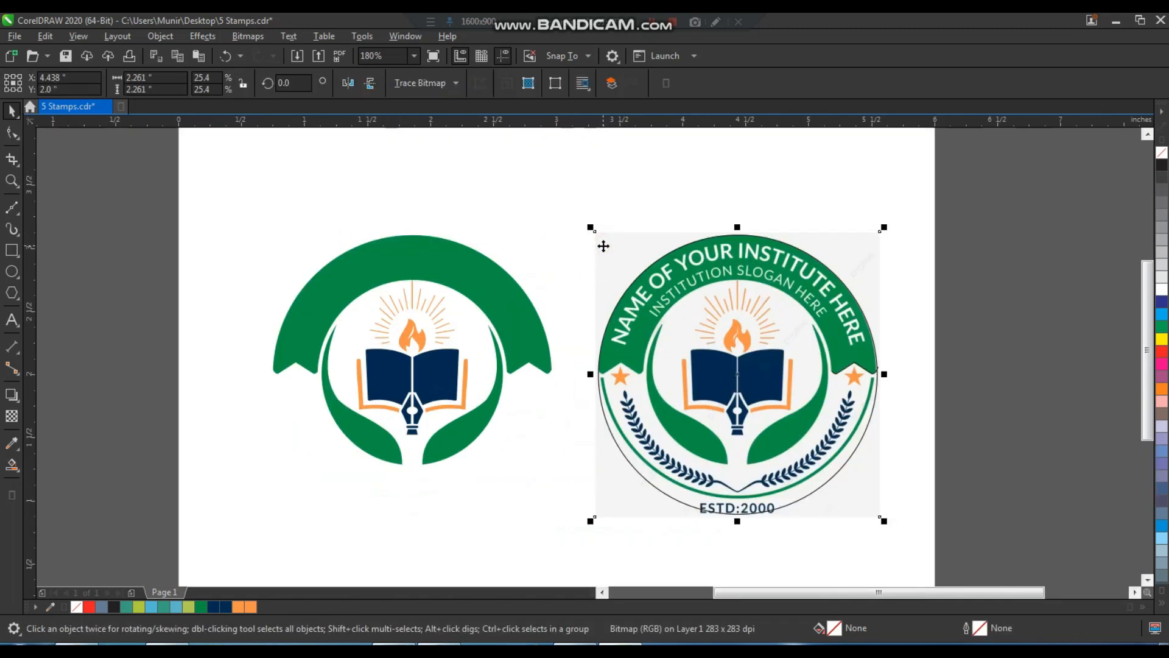
key(space)
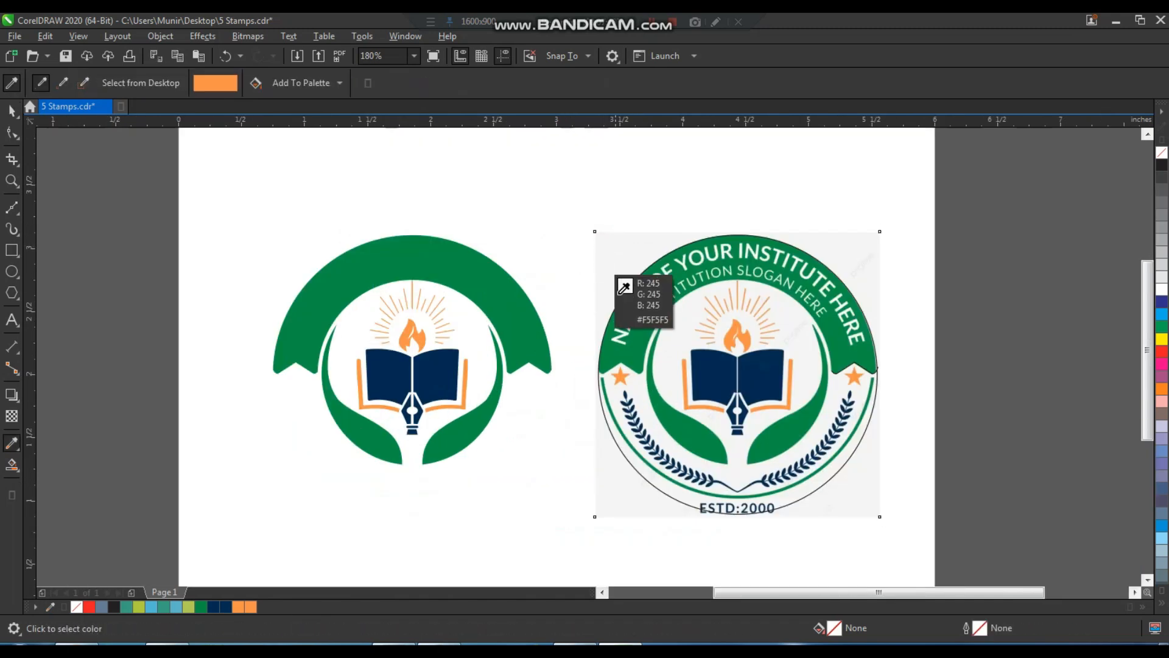
key(space)
Step: Draw a five-pointed star about 0.151 by 0.144 in and fit it over the reference's left star
key(F2)
drag(626, 391, 639, 409)
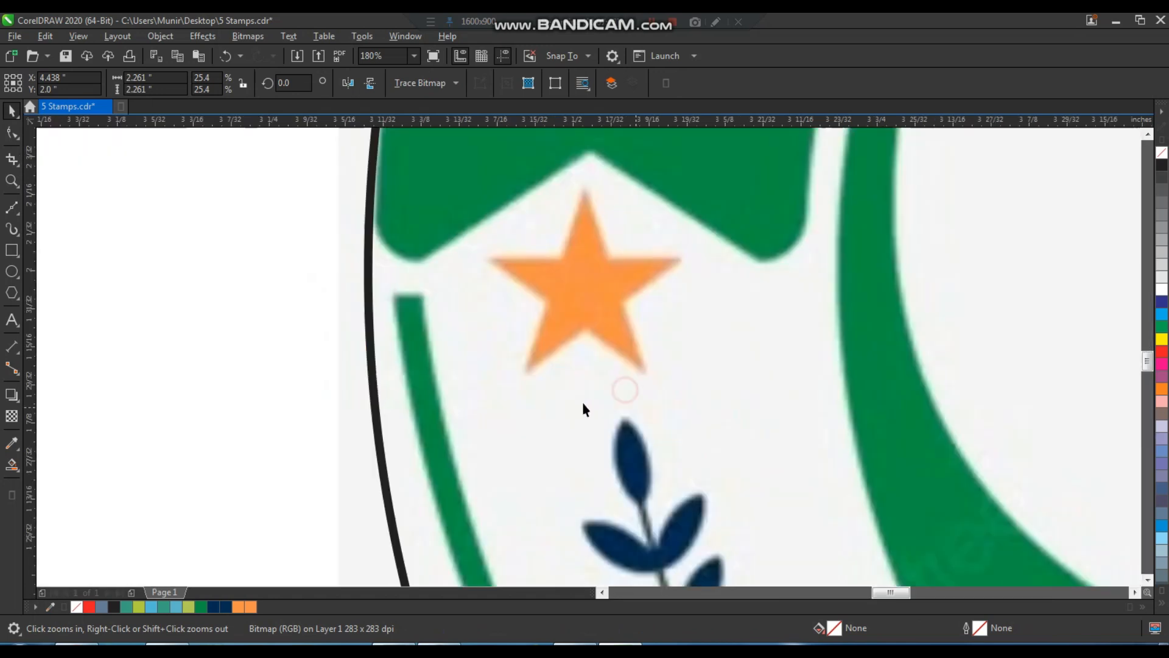
click(20, 304)
click(53, 313)
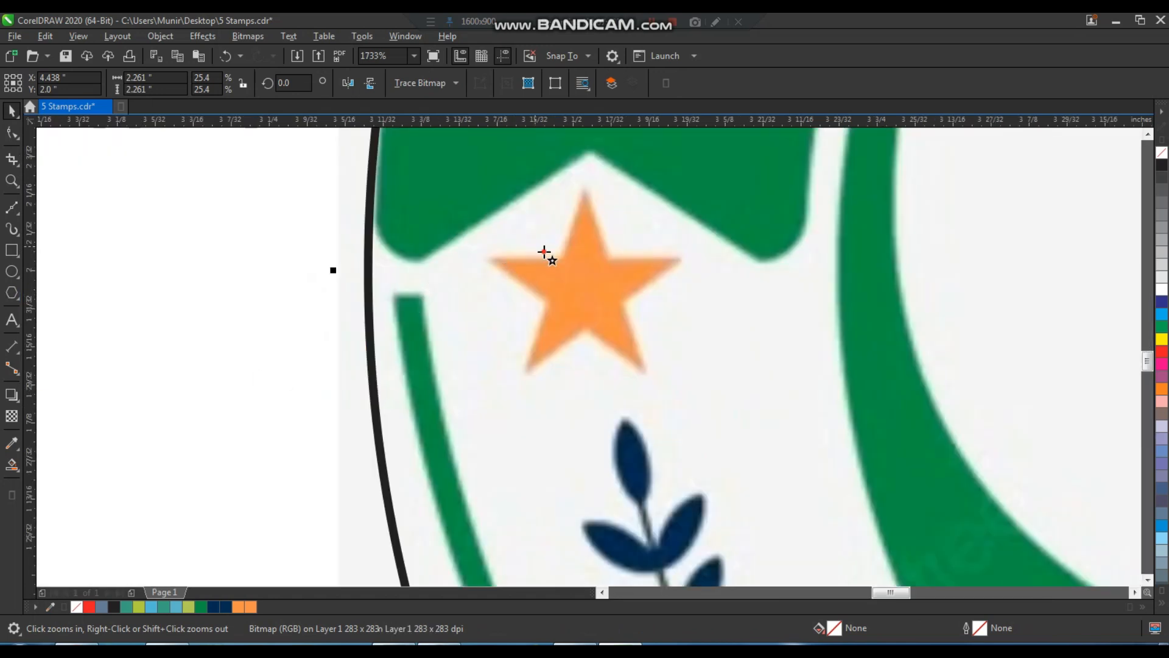
drag(544, 252, 715, 416)
key(space)
drag(654, 356, 611, 304)
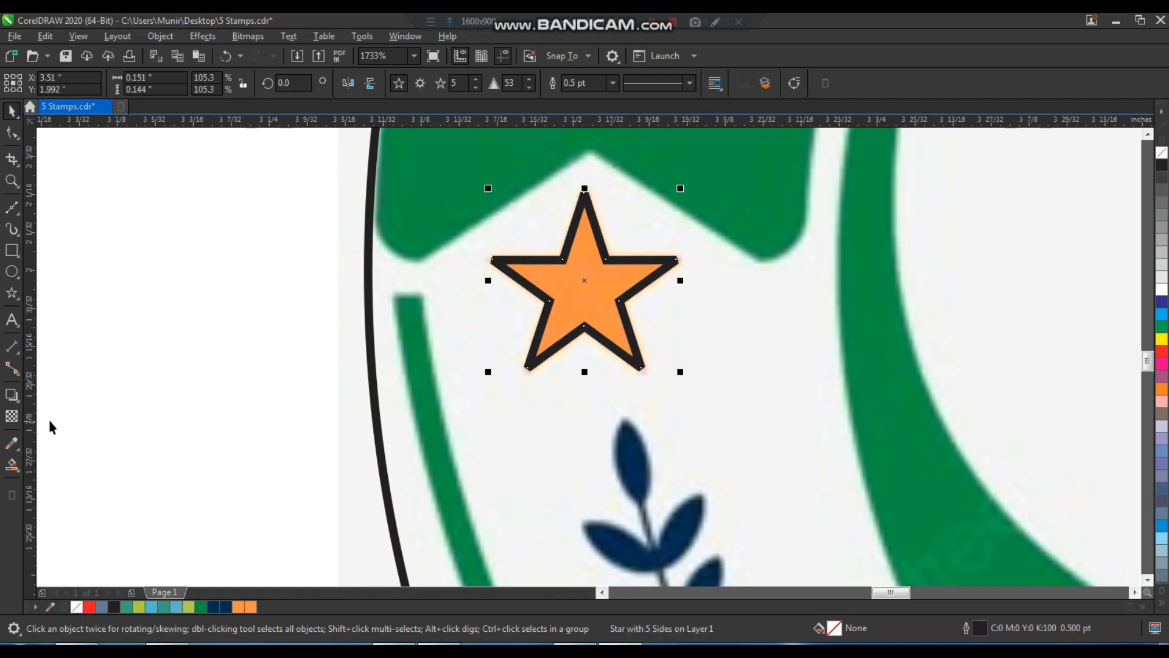
Step: Fill the star with the orange sampled from the reference star (#F99243) and remove its outline
click(12, 443)
click(588, 269)
click(580, 273)
key(space)
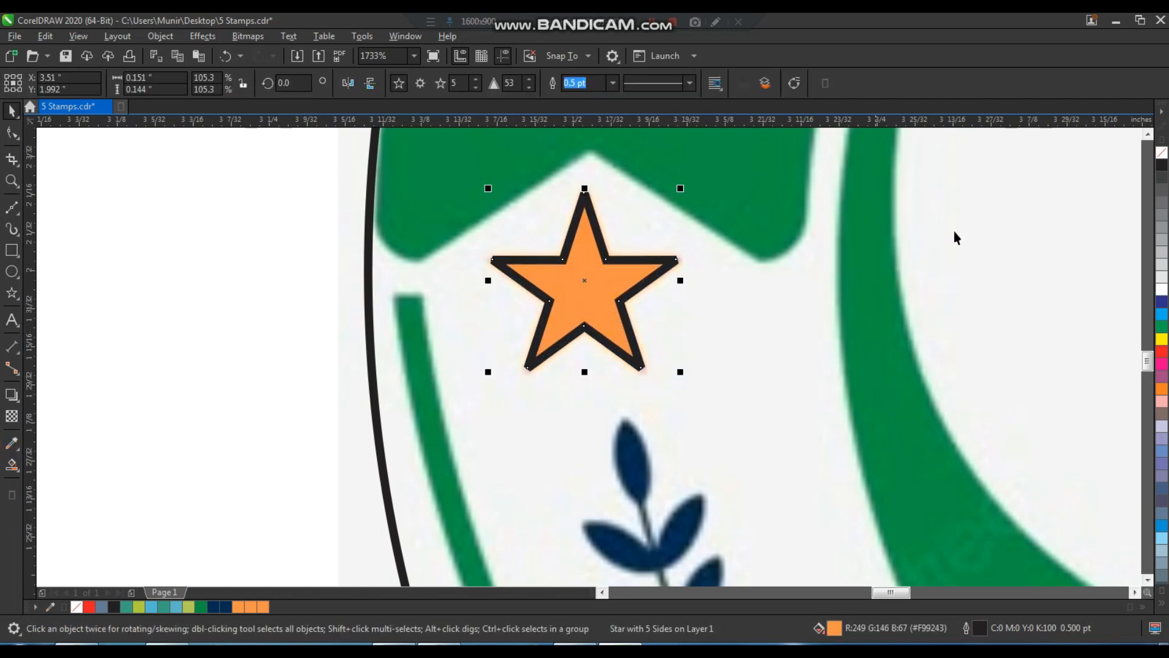
right_click(1160, 155)
Step: Place a copy of the star near the reference's right star and group the two stars
scroll(546, 291, down, 3)
key(F2)
drag(514, 235, 885, 370)
key(space)
drag(125, 332, 908, 412)
shift+click(135, 331)
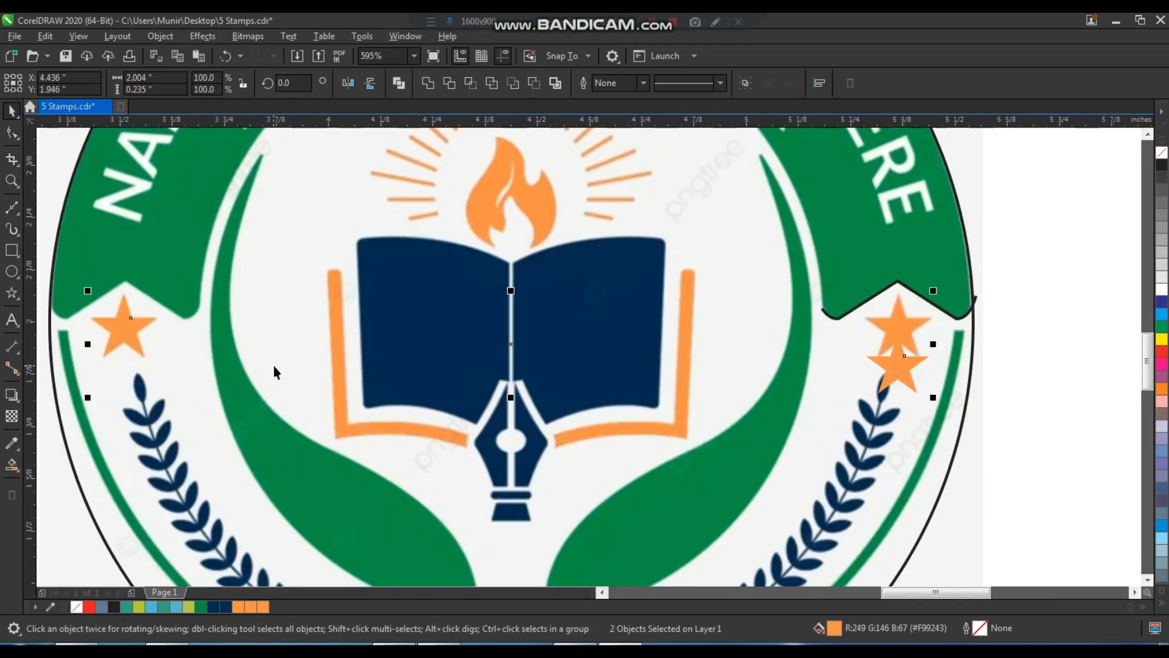
key(ctrl+g)
Step: Centre the pair of stars horizontally on the green band of the traced logo
scroll(318, 269, down, 4)
shift+click(323, 265)
key(c)
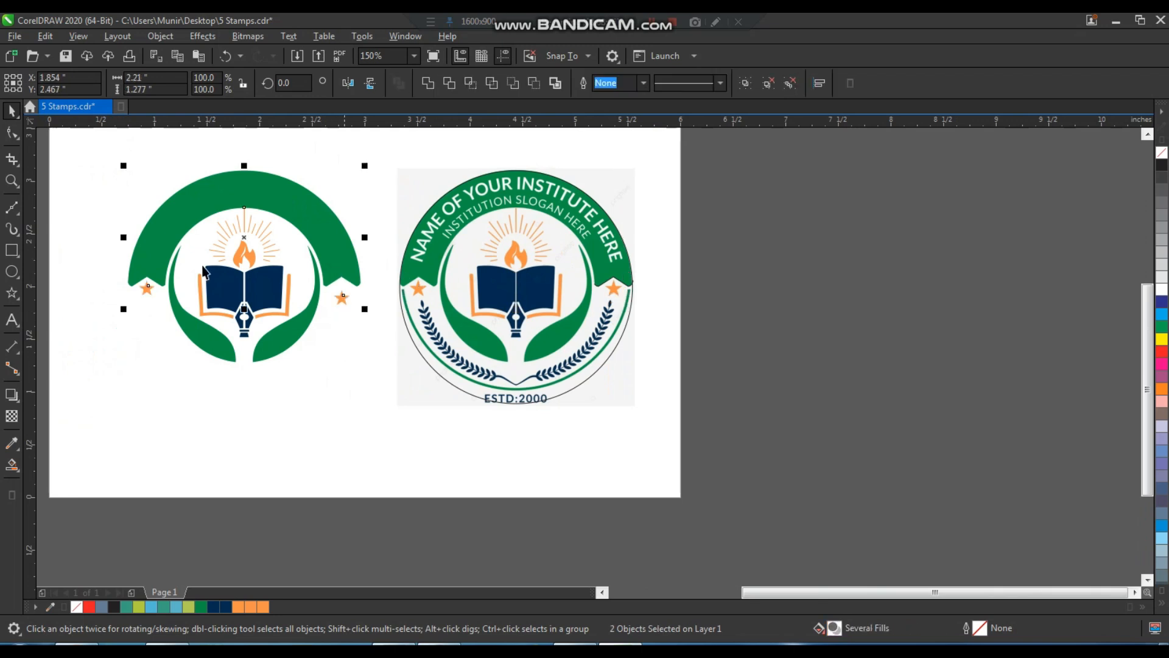
key(Escape)
key(z)
drag(118, 196, 673, 429)
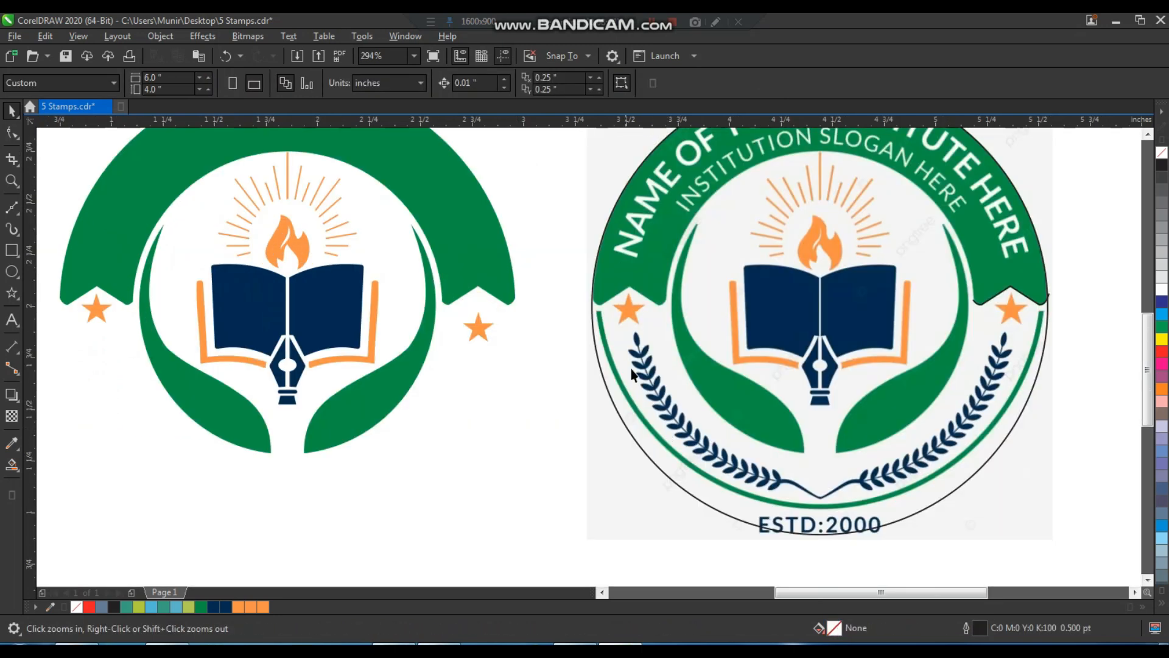
click(746, 418)
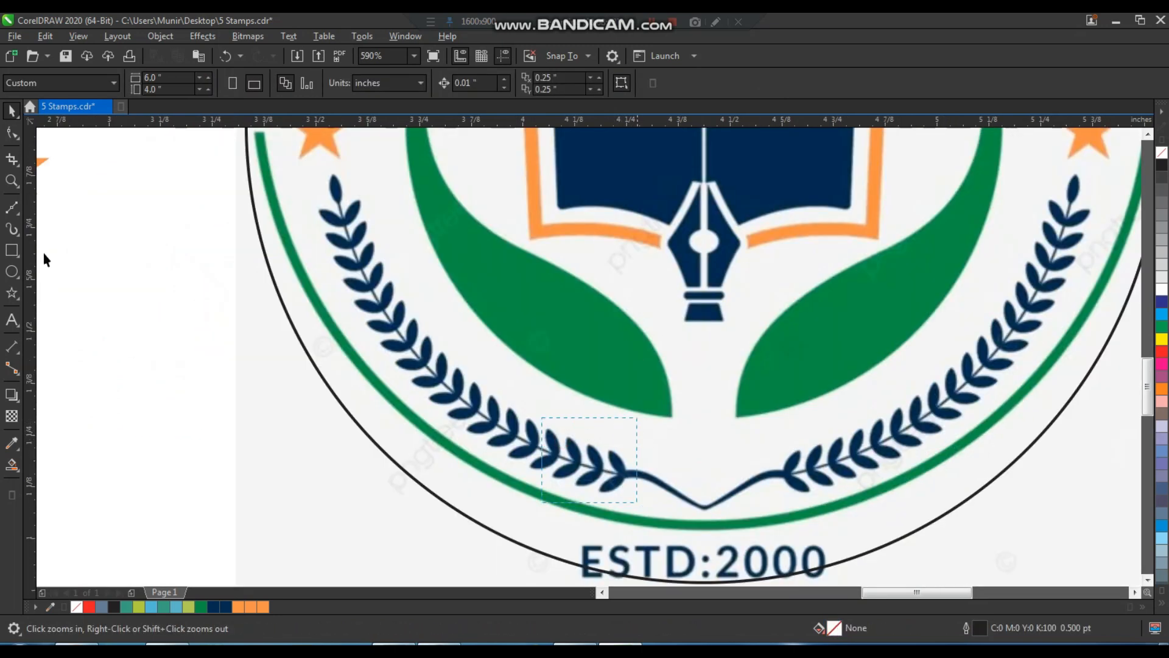
Step: Trace the upper leaf of the left laurel's second pair from the curled stem end, about 0.035 by 0.063 in, filled red without outline
click(13, 213)
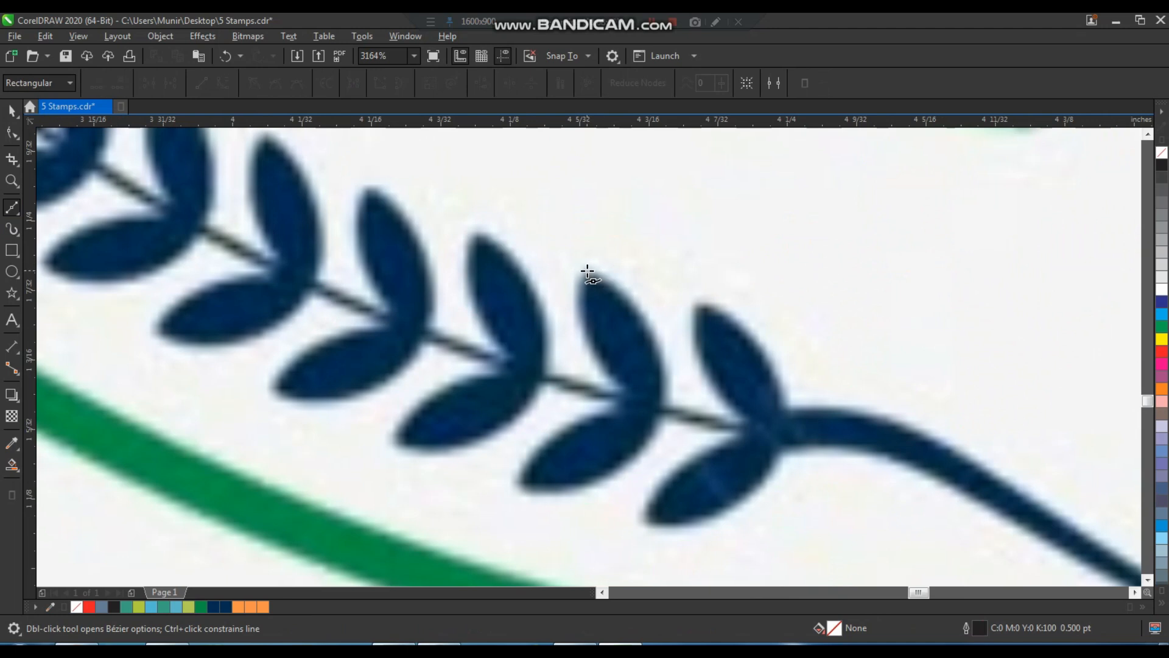
click(660, 412)
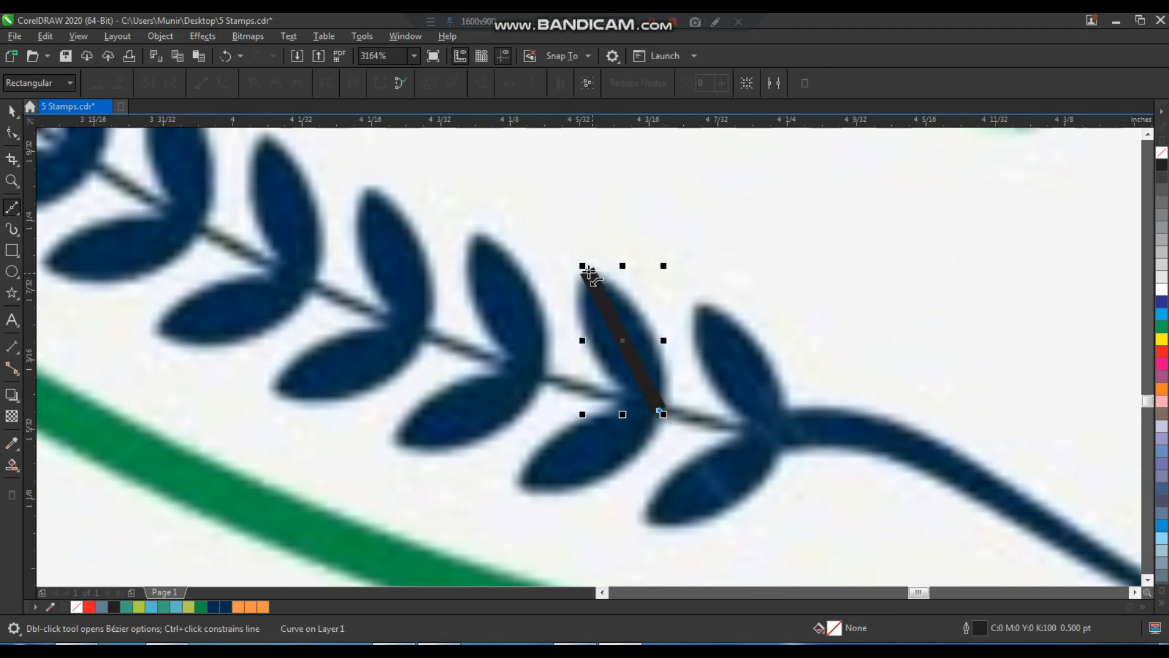
key(space)
key(F10)
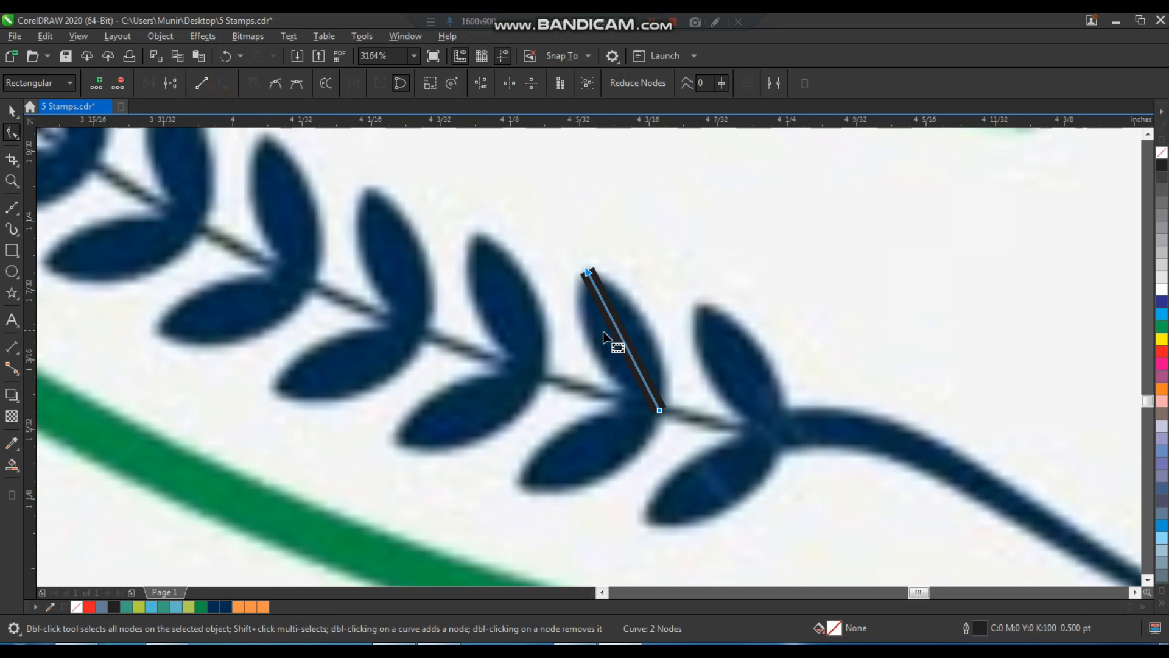
mouse_move(623, 344)
mouse_down()
mouse_move(596, 358)
mouse_move(650, 331)
mouse_move(637, 339)
mouse_up()
key(space)
scroll(697, 374, up, 2)
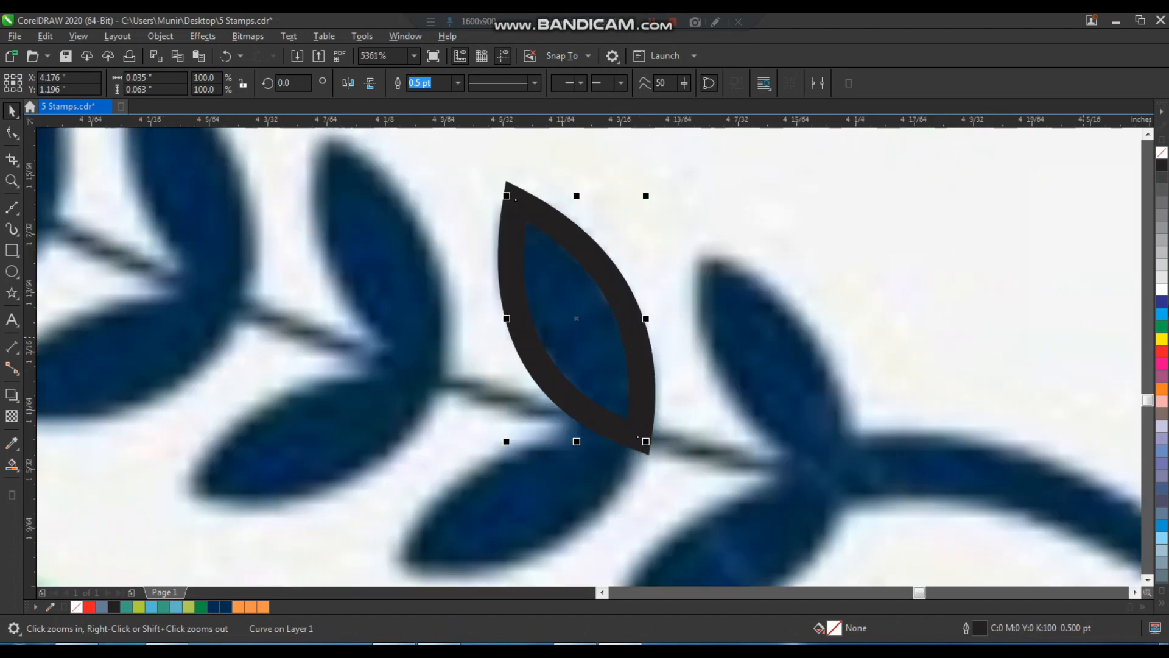
click(1161, 352)
right_click(1161, 157)
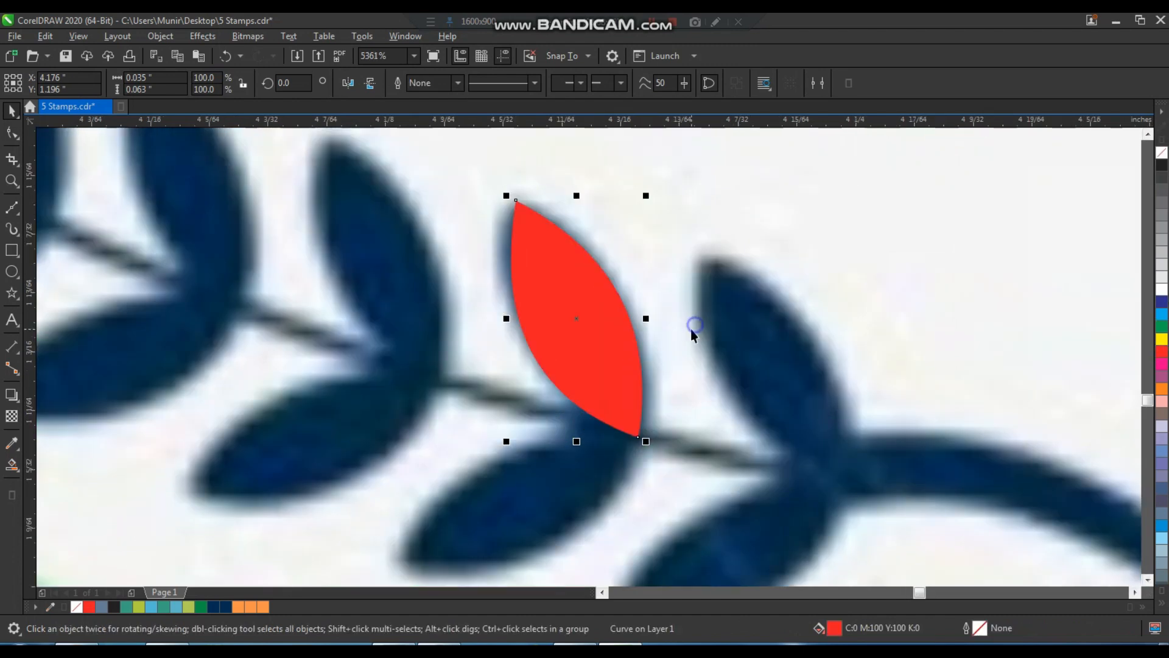
Step: Place a mirrored copy of the red leaf over the lower leaf of the same pair, rotated and moved so both bases meet
scroll(698, 207, down, 1)
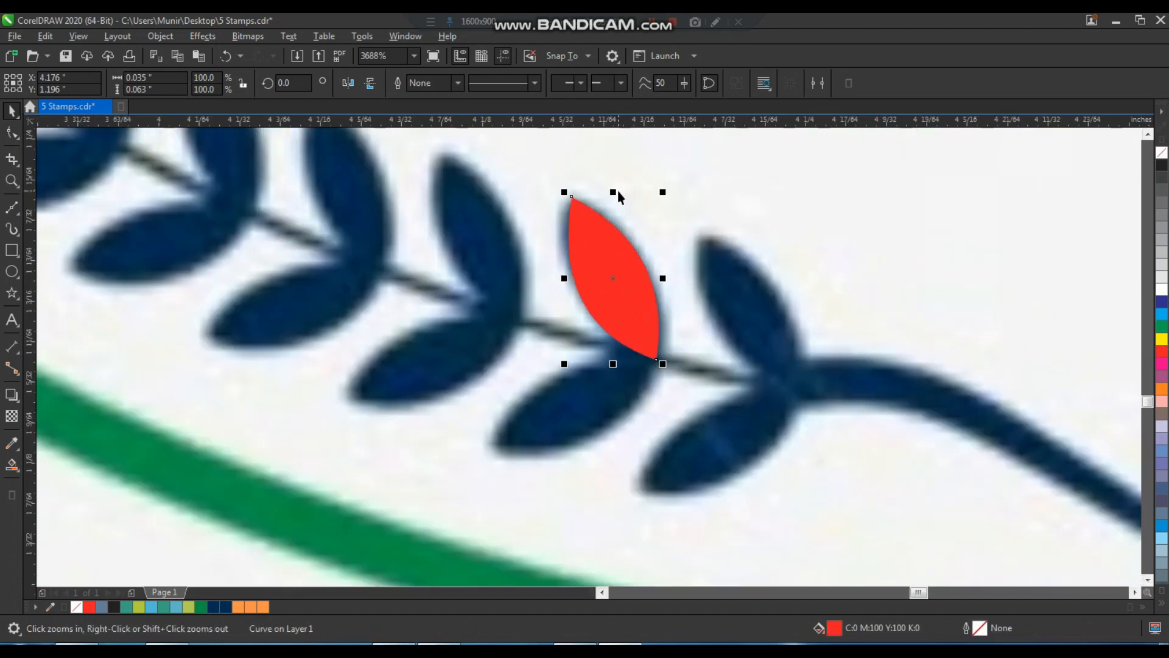
drag(614, 192, 644, 433)
right_click(644, 433)
click(644, 432)
drag(663, 357, 687, 398)
drag(652, 424, 617, 383)
click(629, 411)
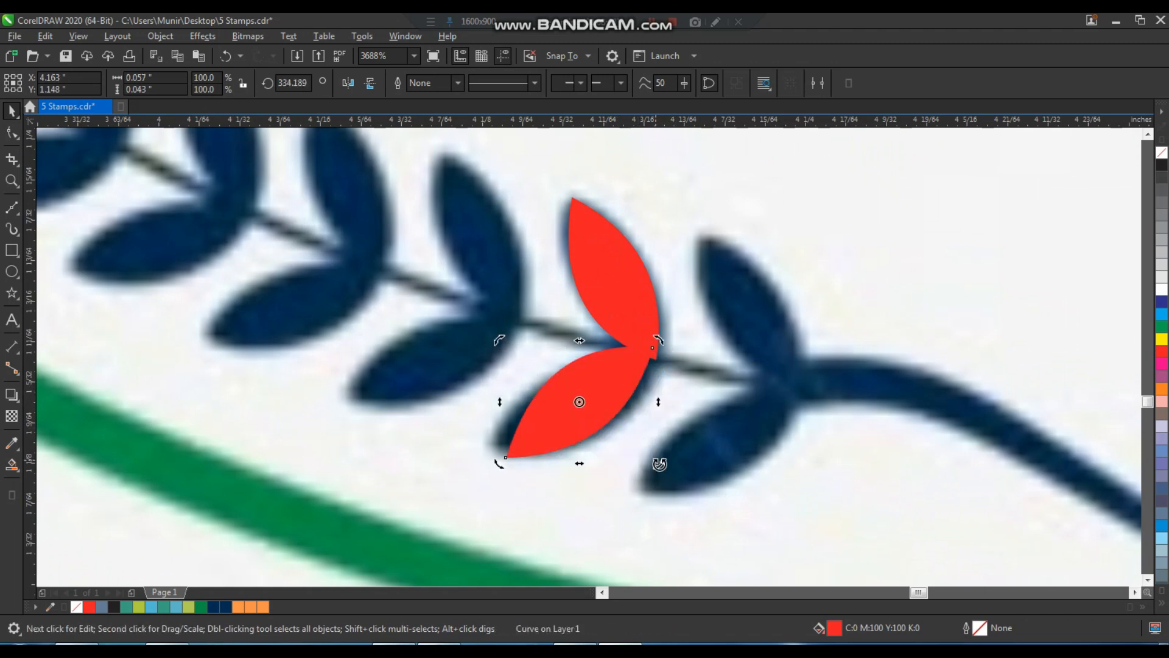
drag(660, 464, 655, 480)
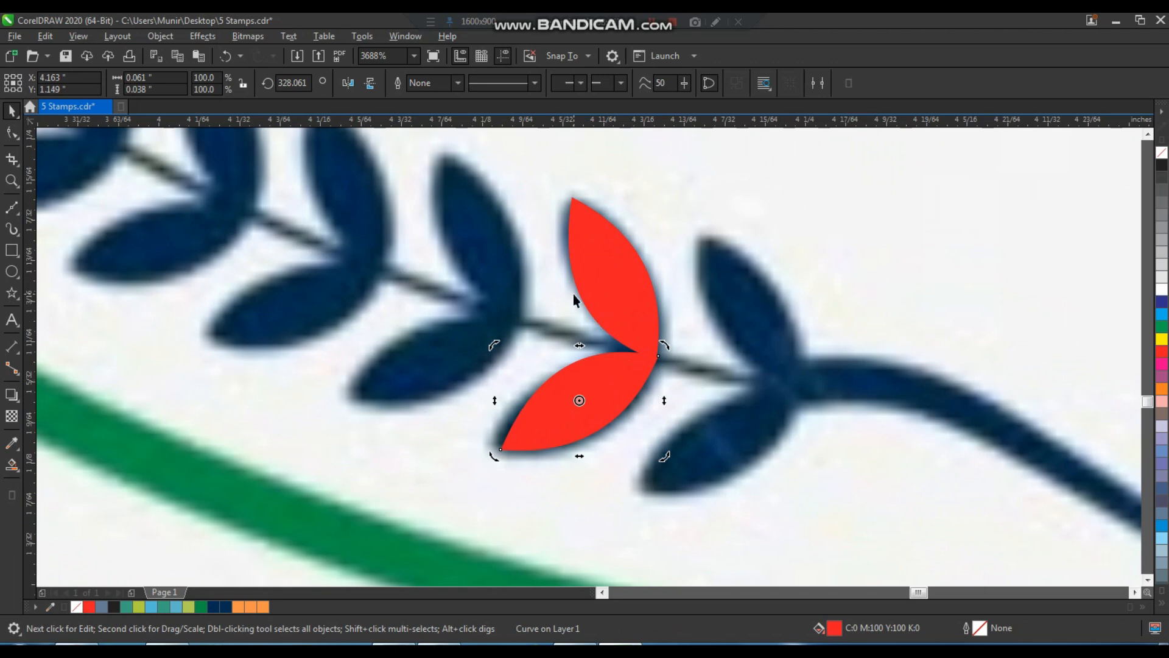
scroll(633, 368, up, 3)
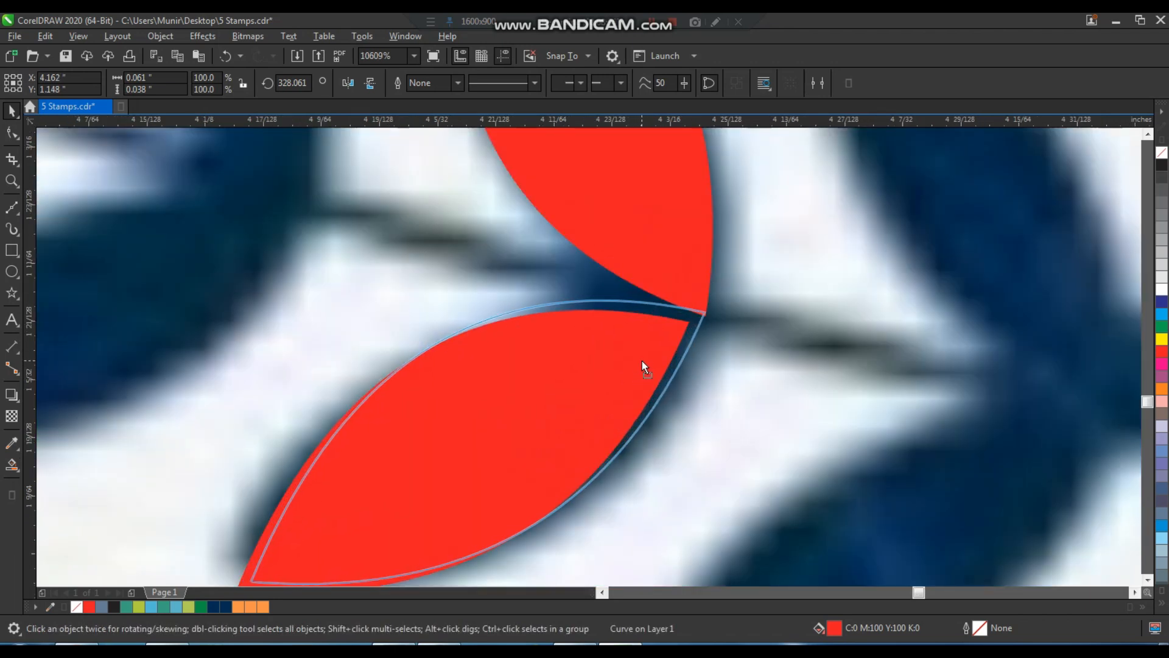
Step: Weld the upper and lower red leaves into a single leaf-pair shape
scroll(630, 354, down, 4)
shift+click(621, 287)
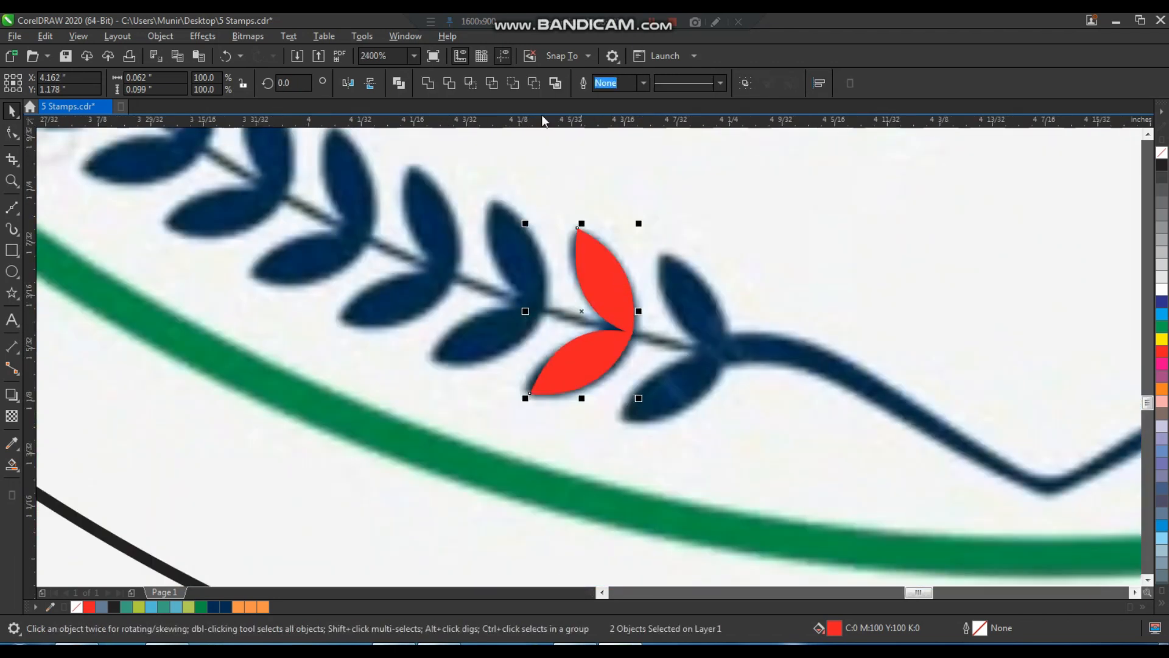
click(432, 83)
Step: Copy the leaf pair onto the first and third pairs from the curled stem end, rotating the third to about 357.9°
scroll(610, 305, down, 1)
key(F2)
drag(520, 232, 704, 414)
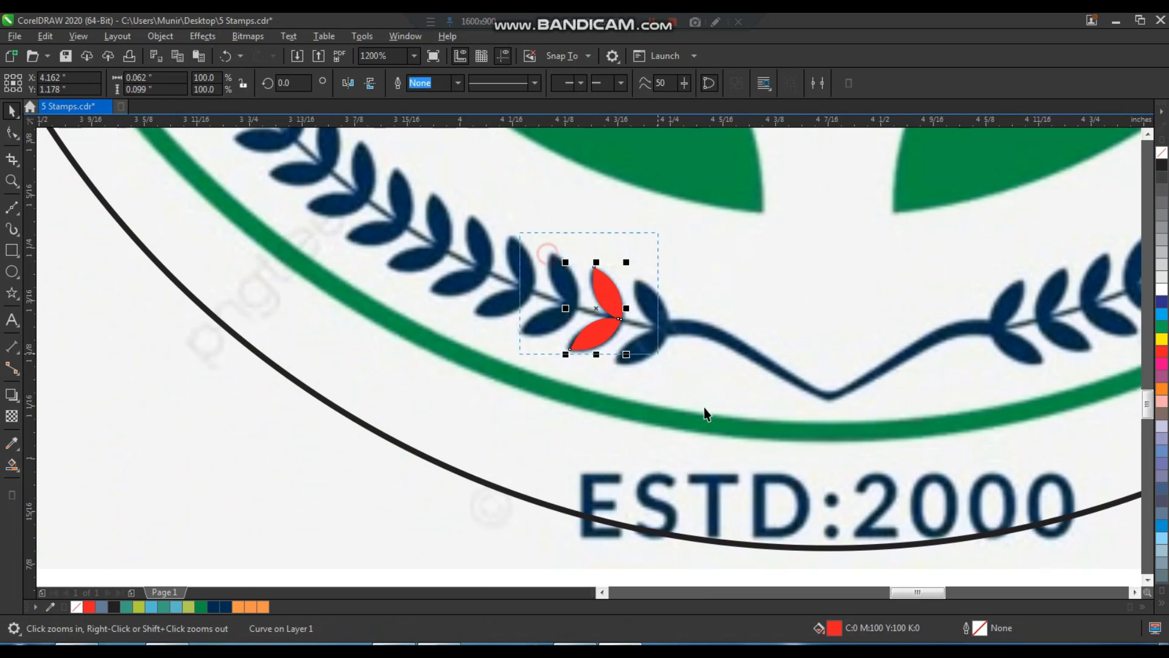
scroll(617, 298, up, 3)
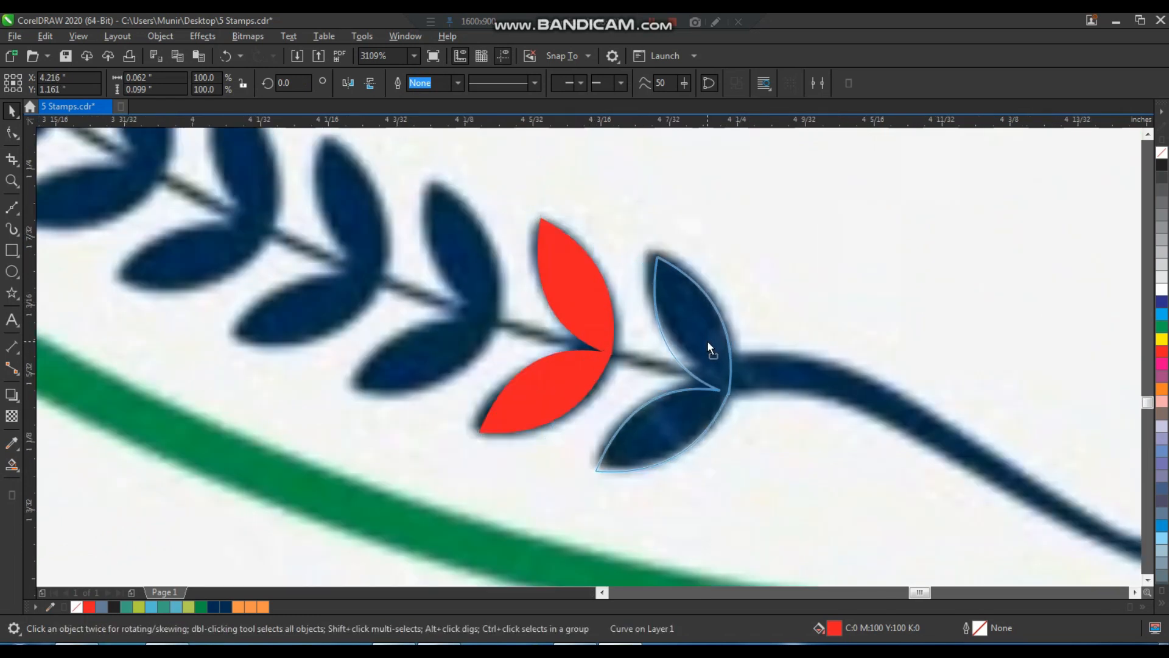
drag(707, 342, 477, 263)
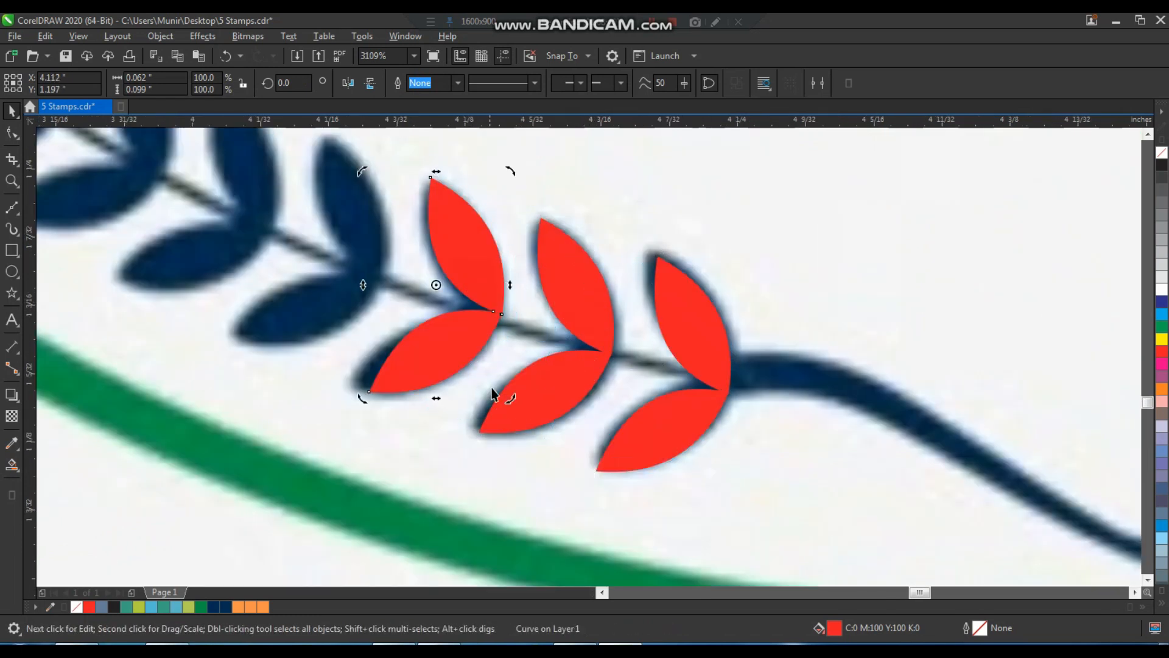
drag(514, 398, 510, 396)
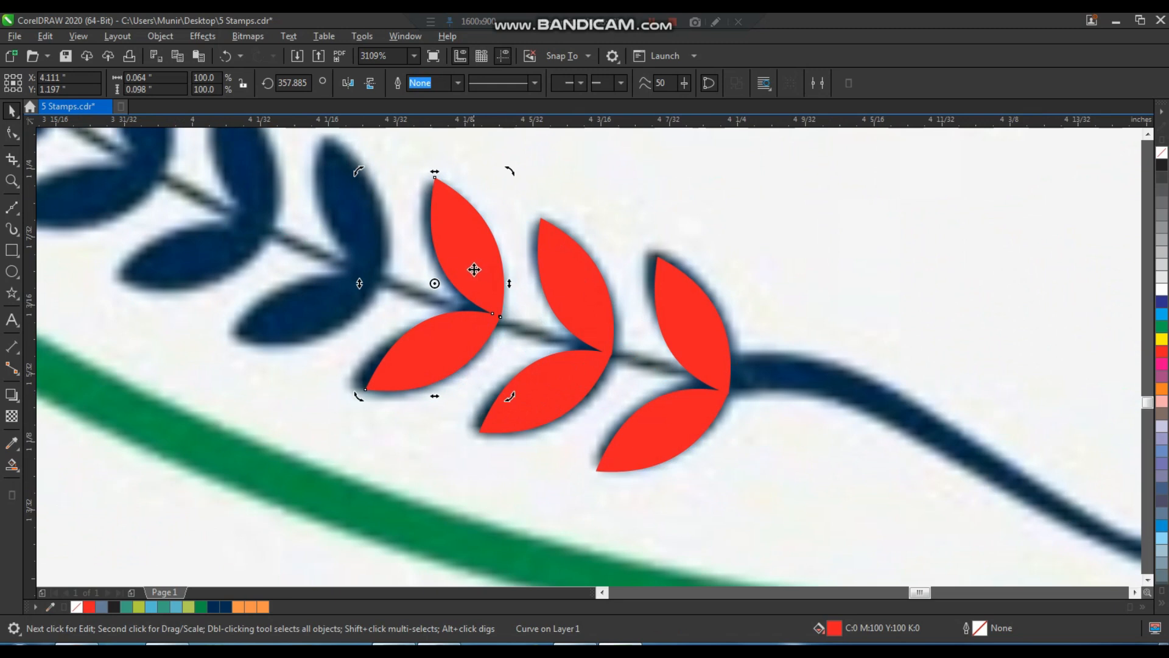
drag(474, 269, 470, 271)
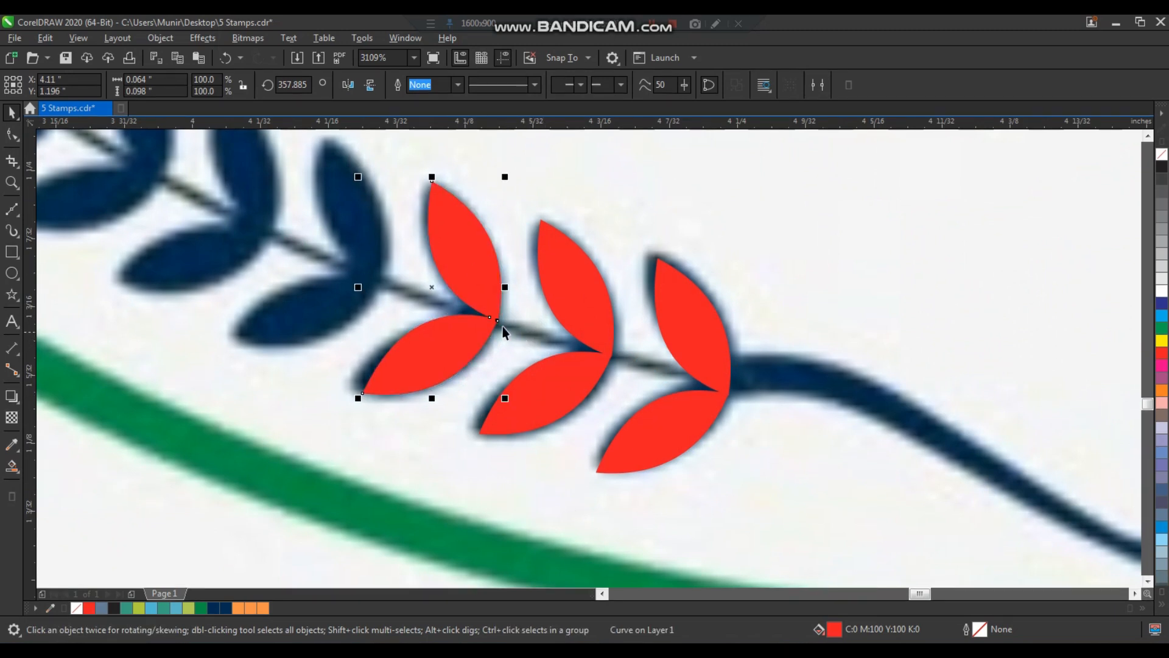
Step: Copy the leaf pair onto the branch's fourth and fifth pairs, rotated to about 352.1° and 346.6°
drag(497, 288, 377, 236)
right_click(377, 236)
click(407, 336)
drag(402, 350, 386, 365)
scroll(449, 207, up, 2)
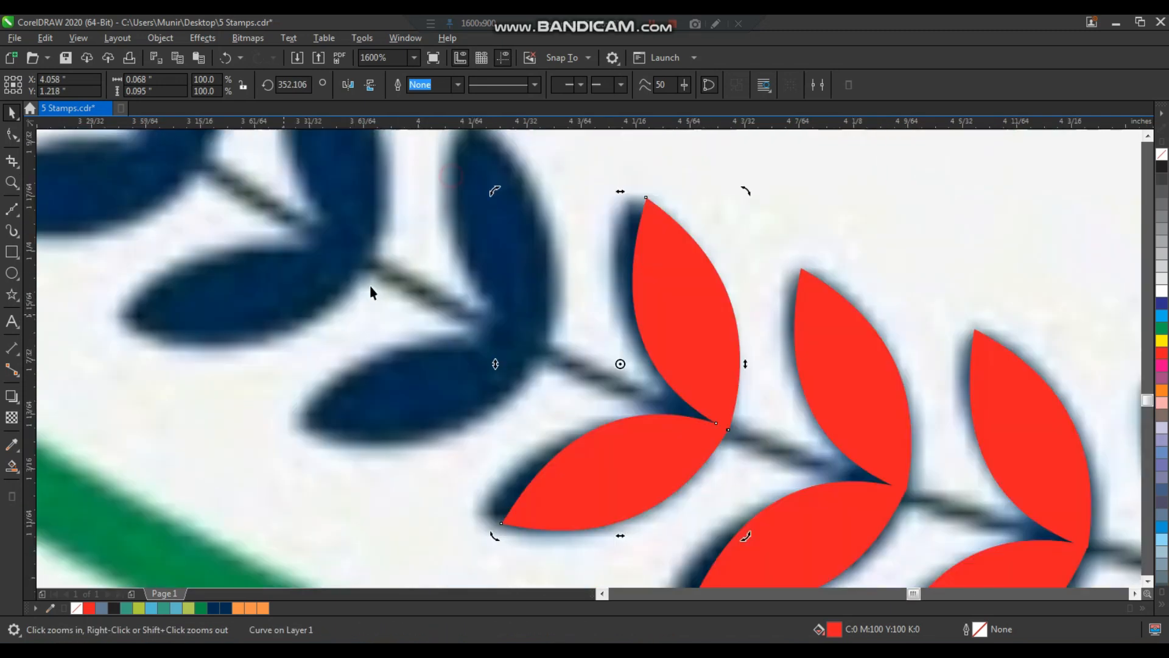
drag(678, 306, 504, 246)
drag(552, 481, 551, 483)
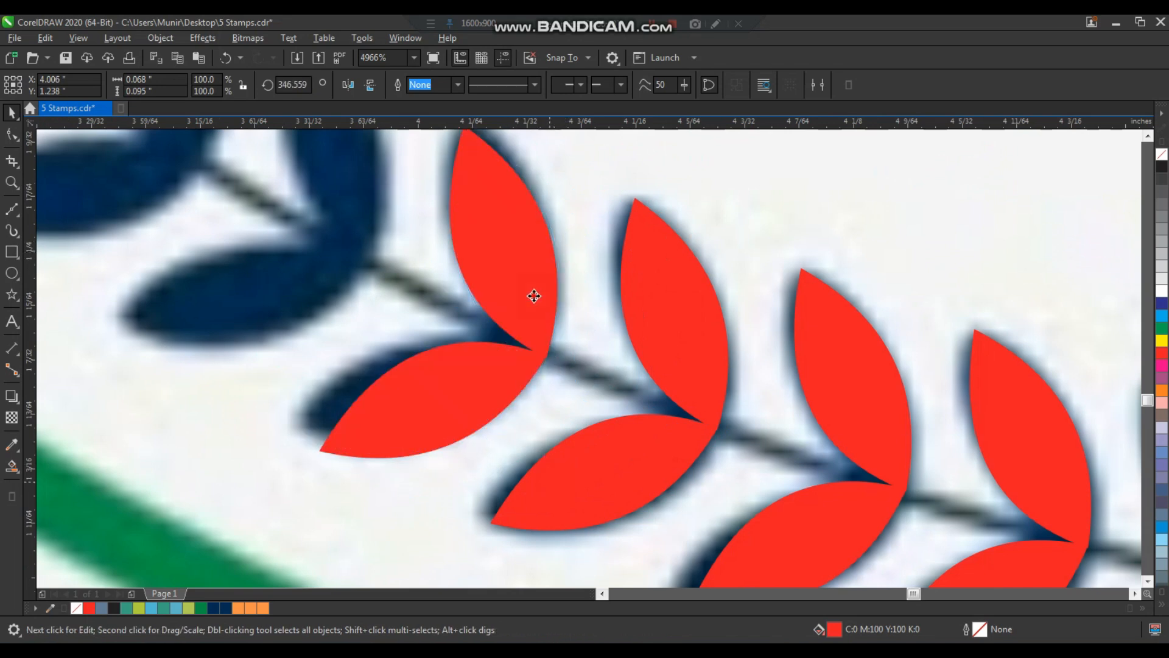
drag(534, 298, 531, 290)
Step: Copy the leaf pair onto the branch's sixth pair and rotate it to about 342.1° to fit
scroll(530, 300, down, 3)
key(F2)
drag(574, 159, 293, 403)
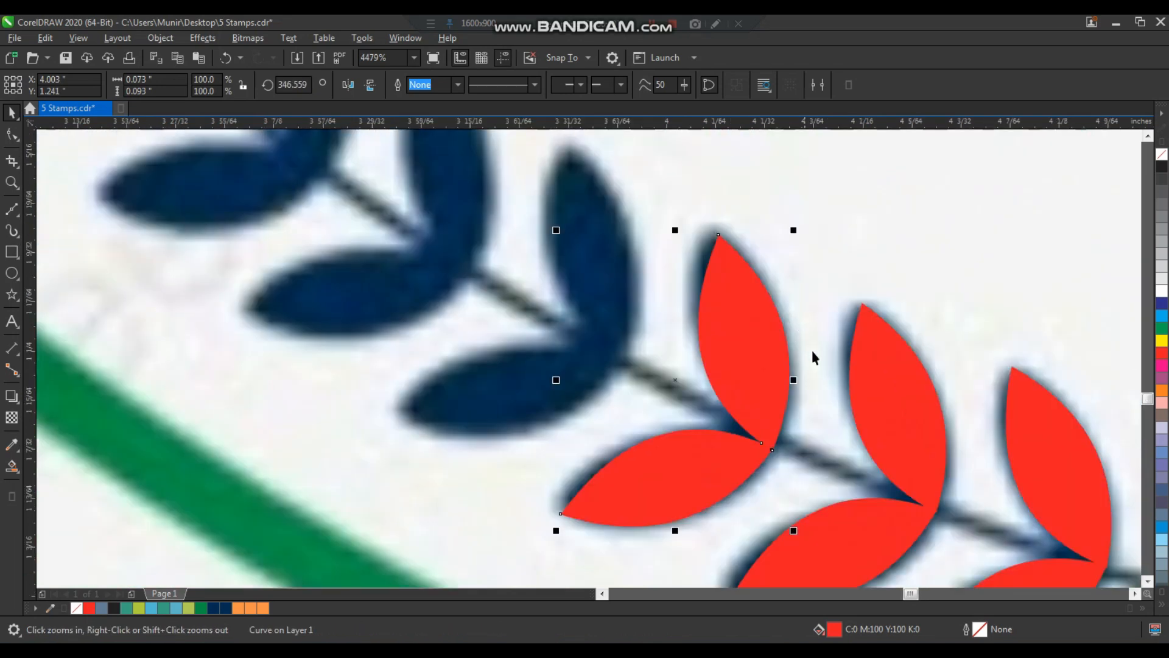
drag(743, 352, 595, 268)
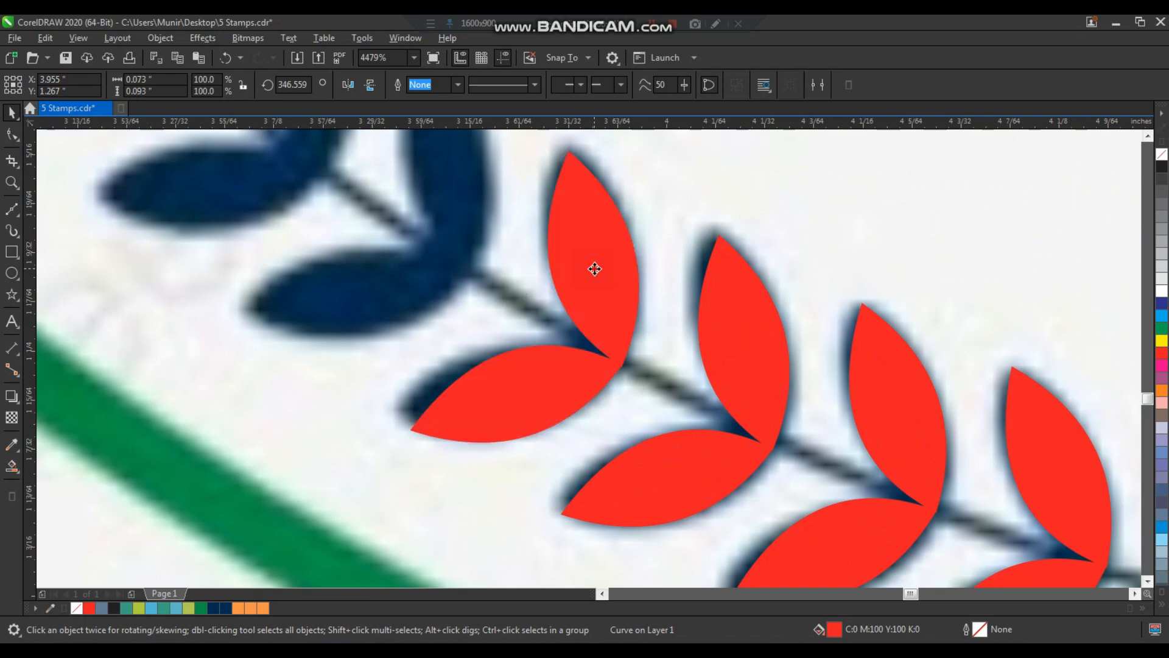
click(595, 269)
drag(645, 455, 633, 465)
drag(617, 317, 609, 310)
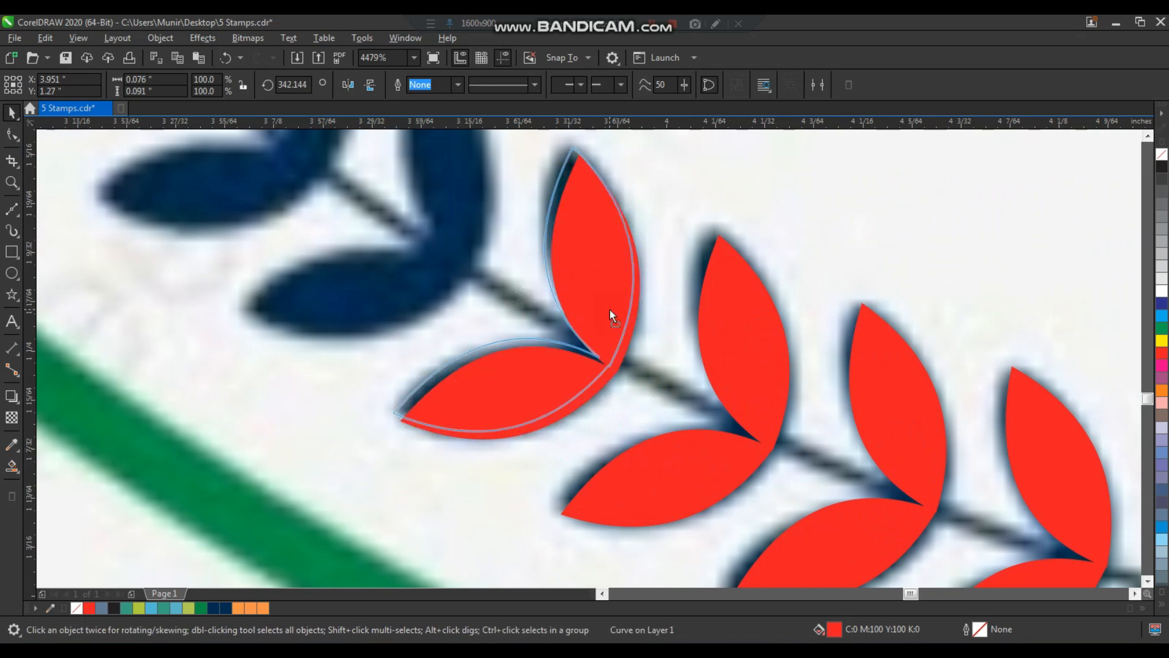
Step: Copy the leaf pair onto the branch's seventh pair and adjust its rotation to about 339.4°
click(469, 243)
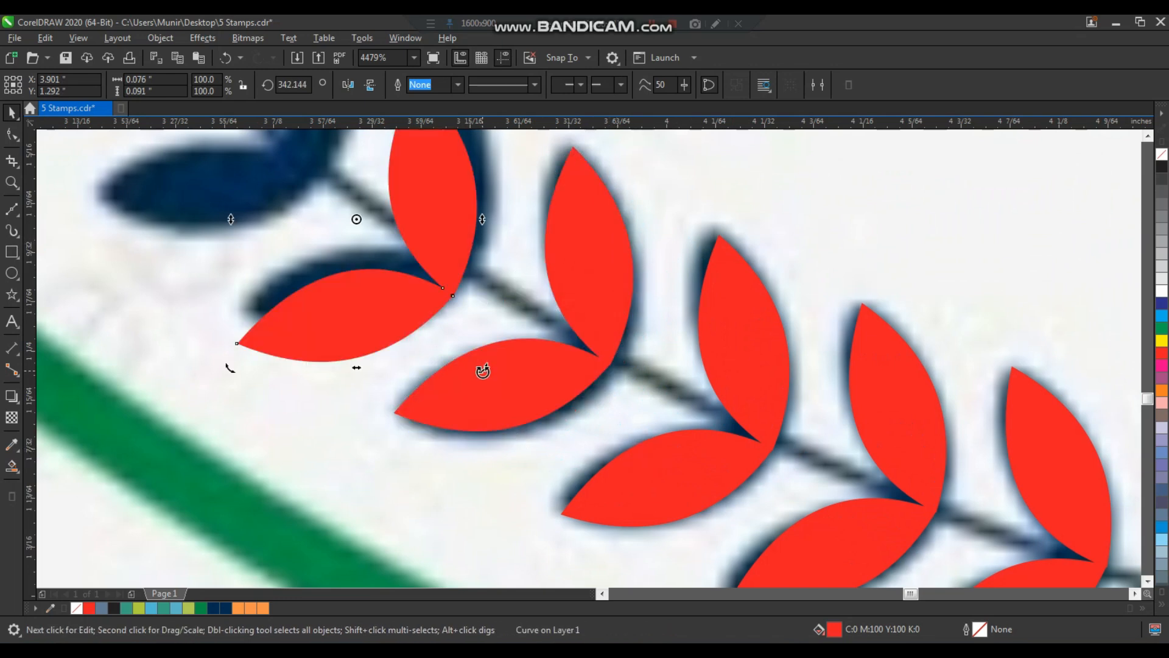
drag(475, 381, 449, 397)
drag(447, 262, 465, 243)
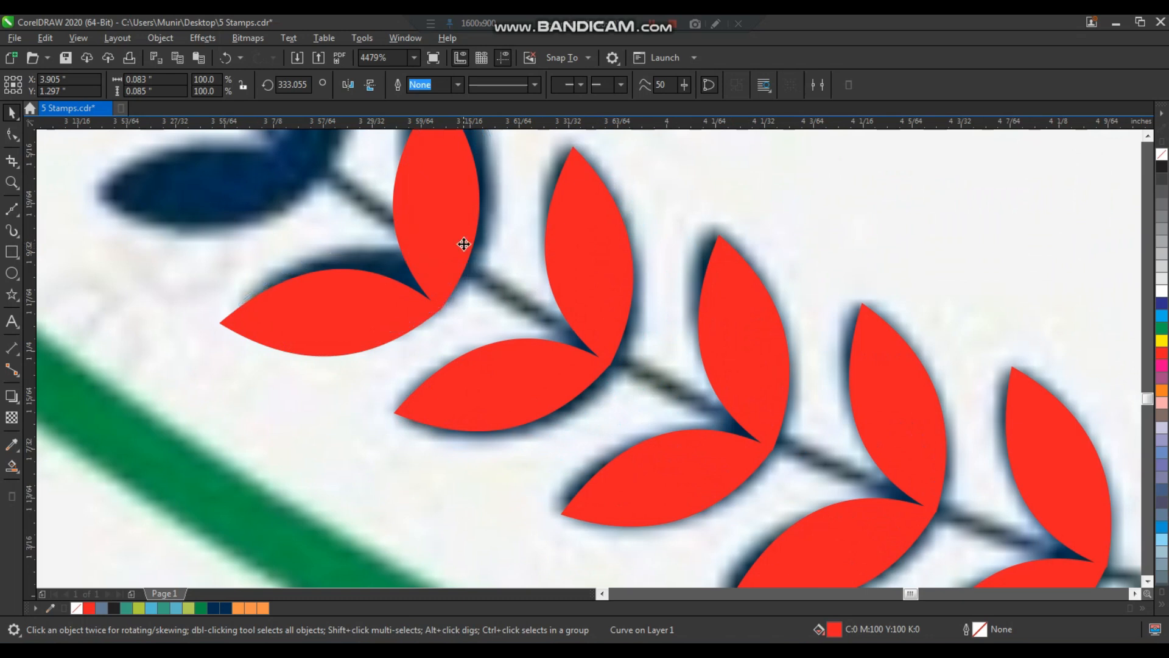
scroll(544, 161, down, 8)
scroll(670, 318, up, 8)
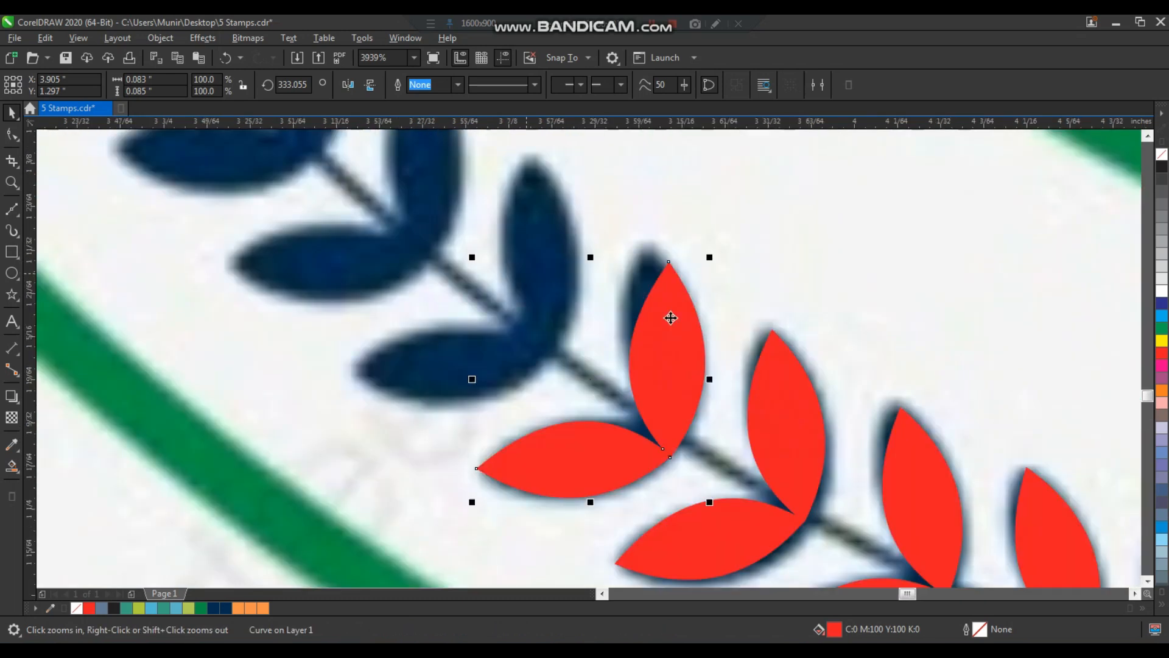
click(694, 309)
drag(709, 257, 691, 250)
Step: Copy the leaf pair onto the branch's eighth and ninth pairs, rotating the ninth to about 332.5°
drag(657, 359, 544, 282)
scroll(544, 286, down, 5)
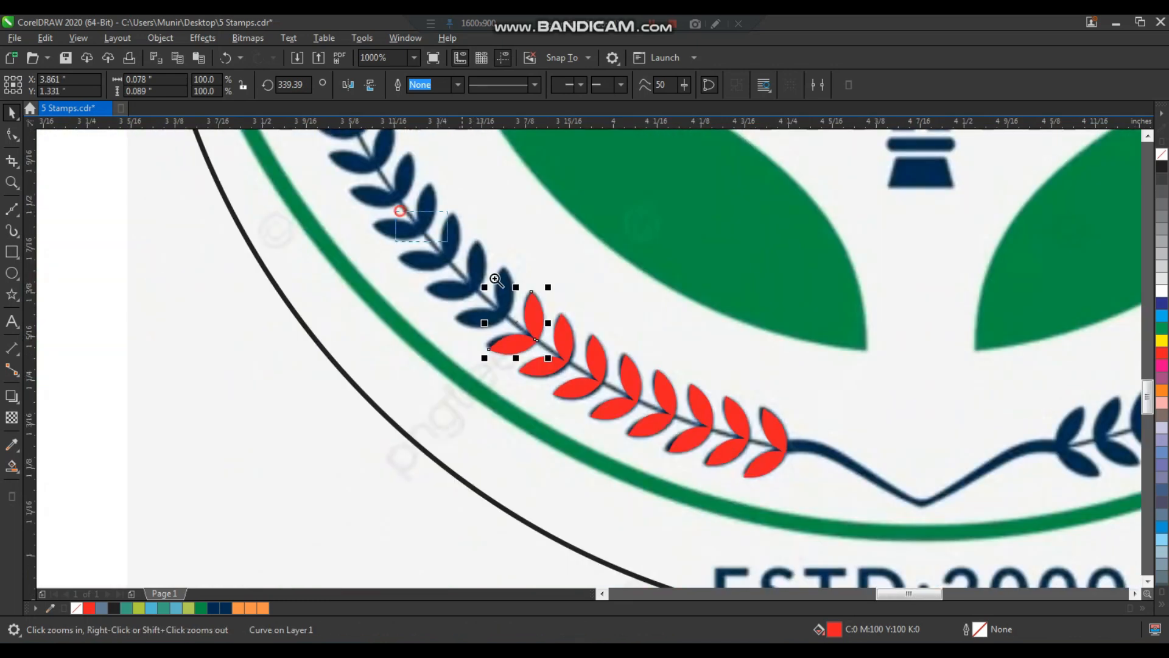
scroll(496, 301, up, 4)
drag(667, 402, 593, 336)
right_click(593, 335)
click(593, 337)
drag(623, 437, 611, 446)
click(593, 360)
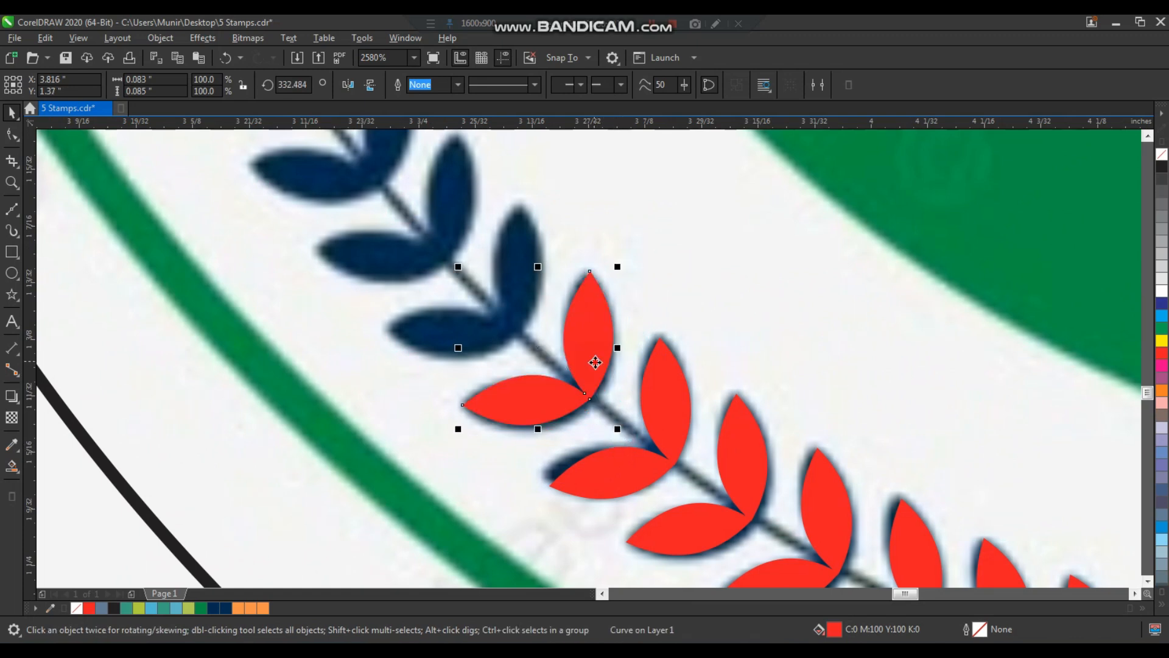
Step: Copy the leaf pair onto the branch's tenth and eleventh pairs, rotated to about 327.6° and 325.7°
drag(594, 360, 523, 315)
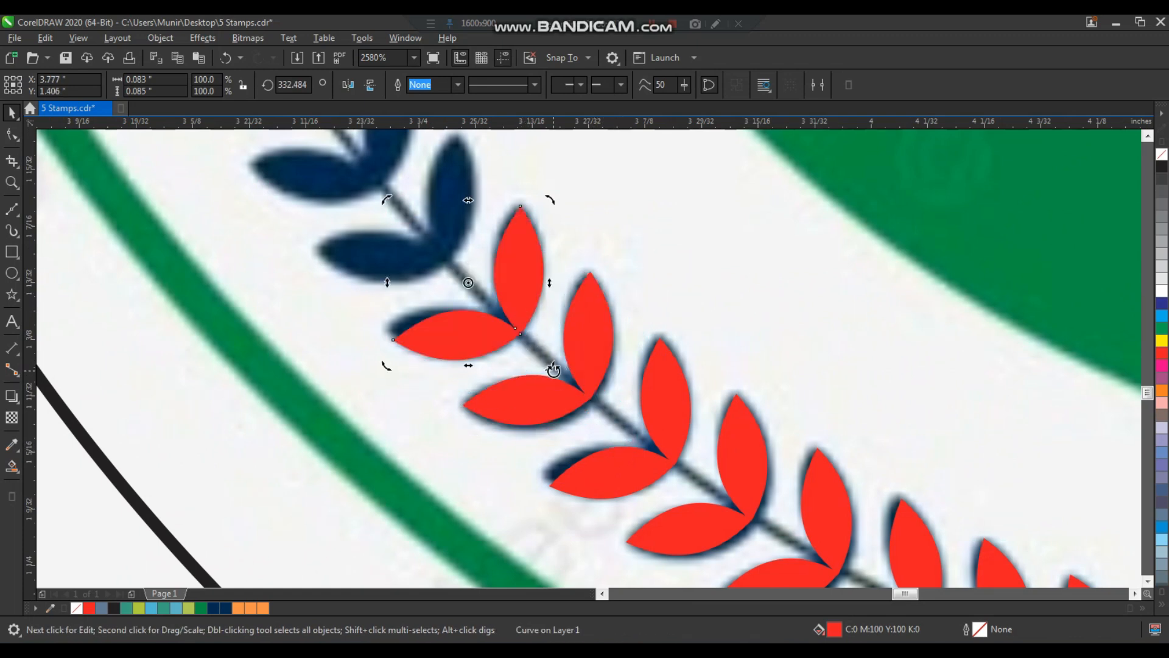
drag(554, 370, 542, 374)
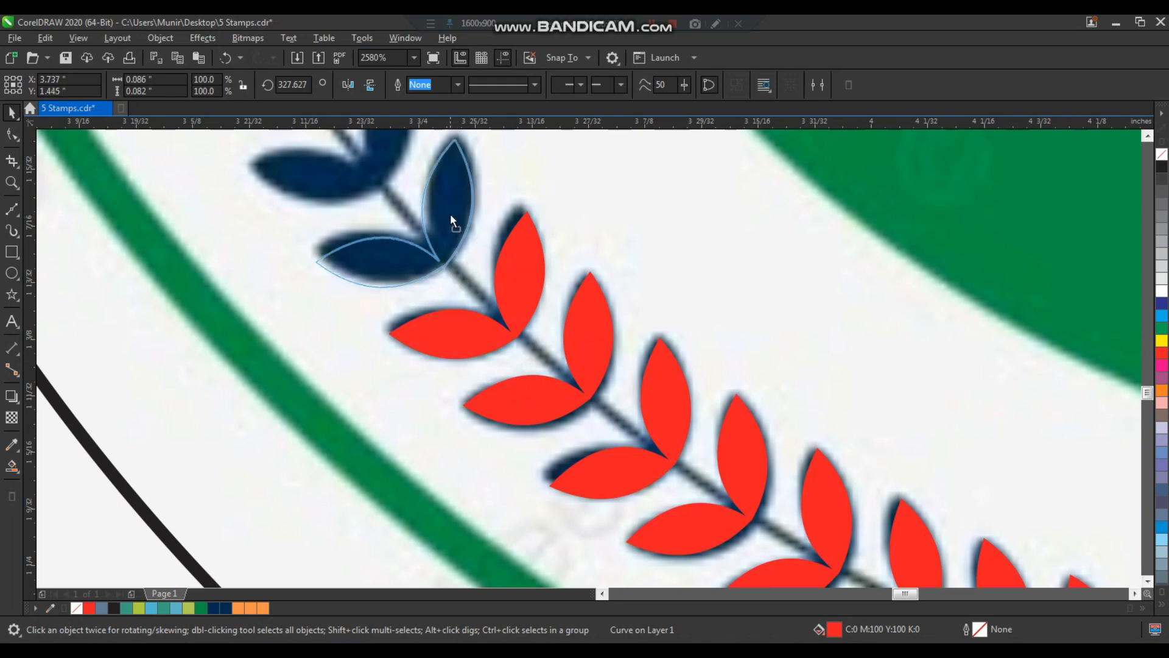
drag(450, 214, 451, 214)
drag(477, 291, 460, 295)
Step: Copy the leaf pair onto the branch's twelfth and thirteenth pairs at the same rotation as the eleventh
scroll(447, 335, down, 1)
key(F2)
drag(288, 319, 562, 169)
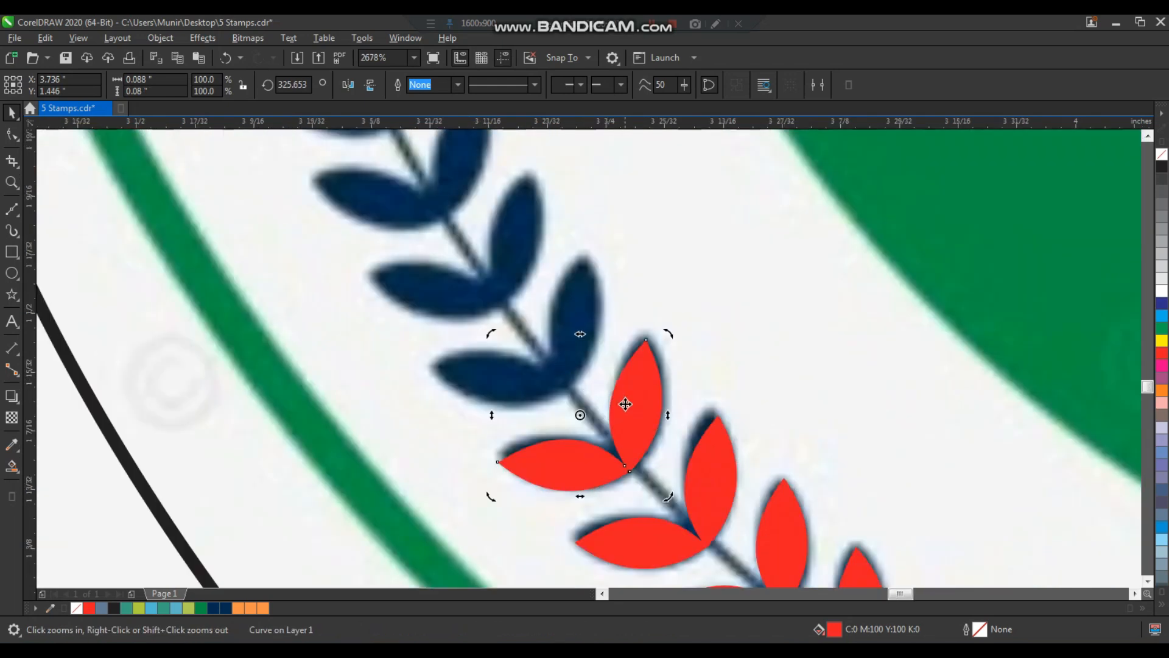
drag(625, 403, 518, 240)
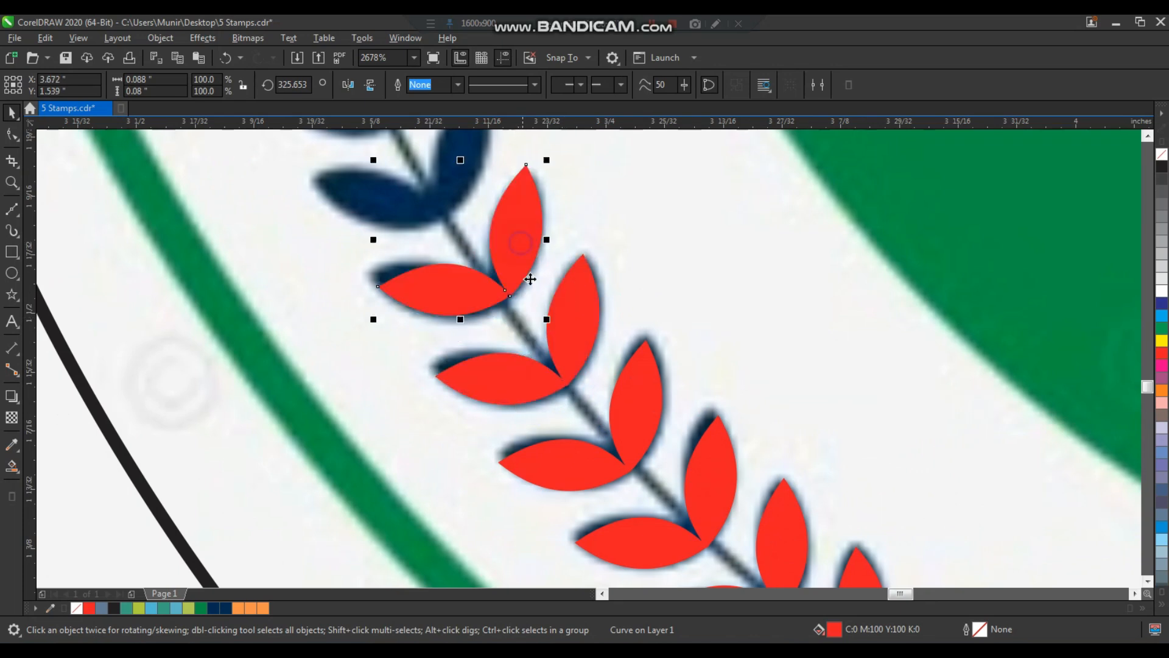
Step: Rotate the thirteenth leaf pair to about 320.5° and copy it onto the fourteenth and fifteenth, turning the fifteenth to about 314.1°
scroll(536, 292, down, 2)
key(F2)
drag(647, 359, 395, 146)
click(617, 409)
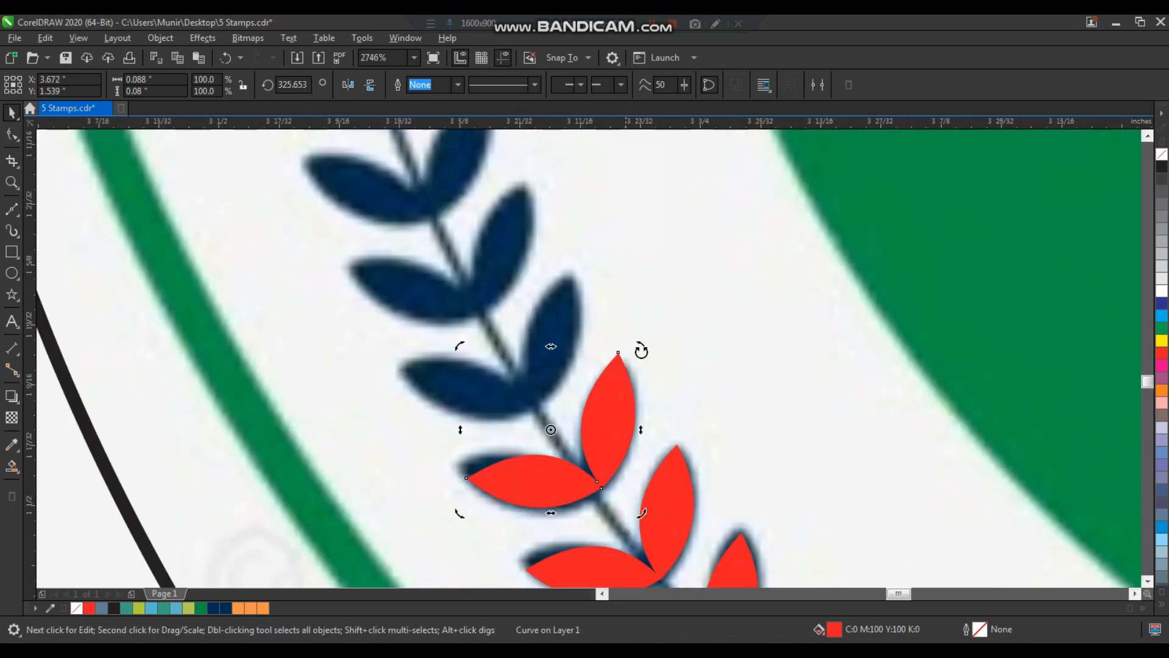
drag(640, 349, 643, 354)
drag(607, 420, 548, 337)
click(547, 336)
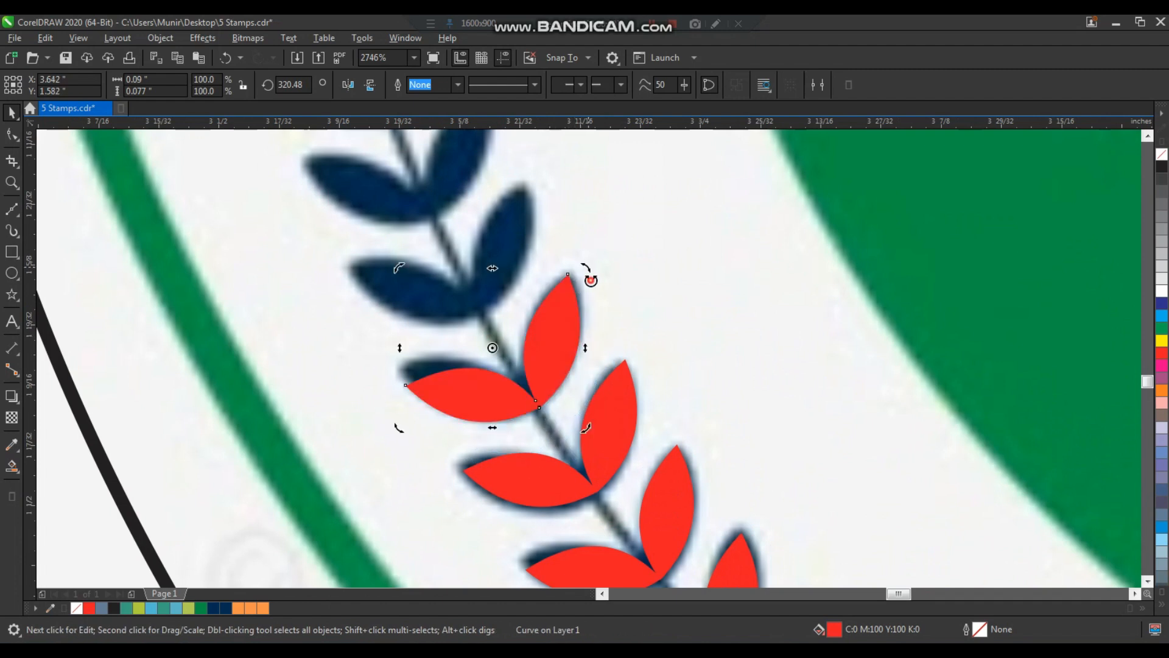
drag(590, 280, 505, 236)
Step: Copy the leaf pair onto the branch's sixteenth pair and rotate it to about 308.8°
scroll(488, 269, down, 3)
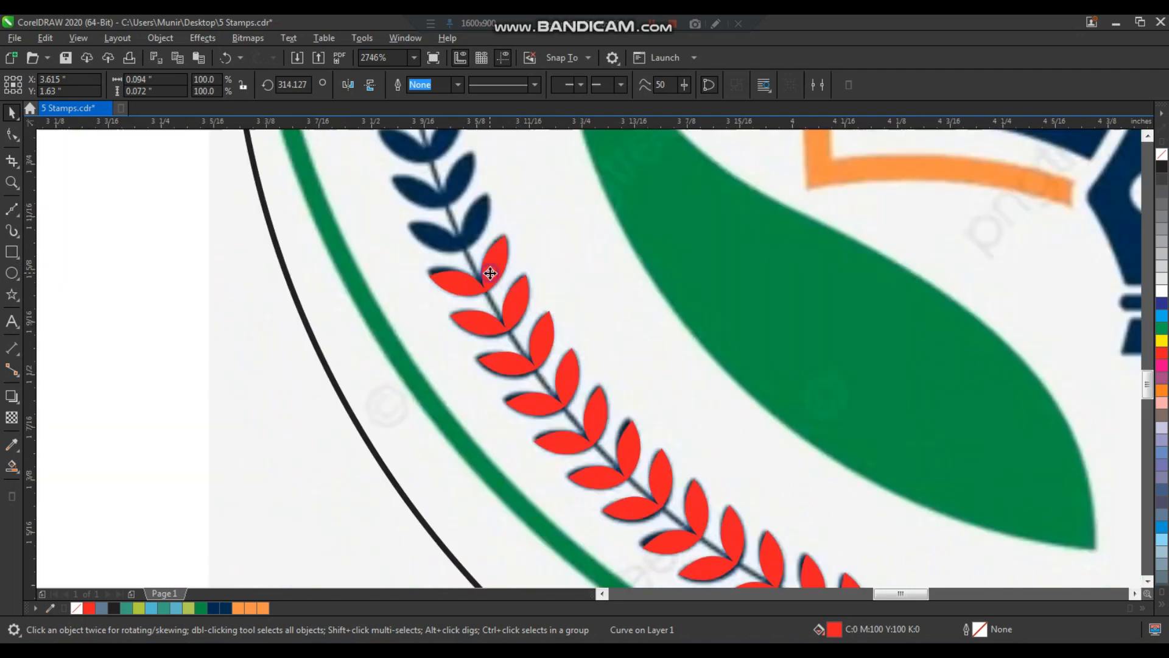
key(F2)
drag(432, 135, 600, 347)
drag(560, 434, 524, 350)
click(522, 345)
drag(540, 281, 538, 292)
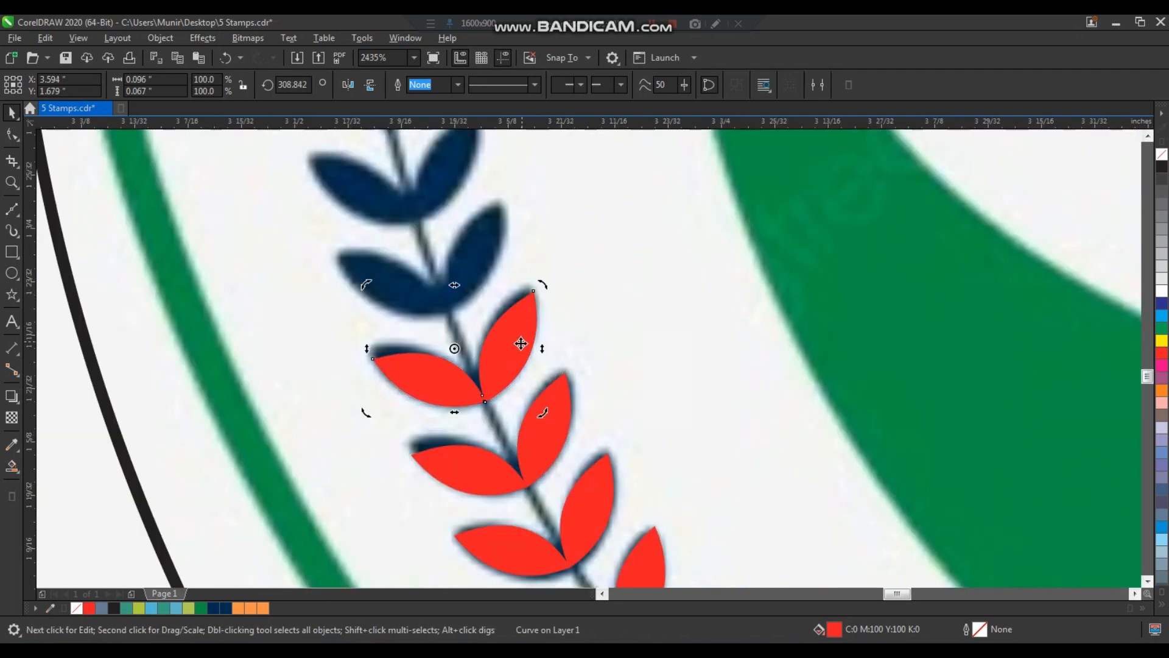
Step: Copy the leaf pair onto the branch's seventeenth and eighteenth pairs, rotating the eighteenth to about 303.7°
drag(520, 343, 485, 251)
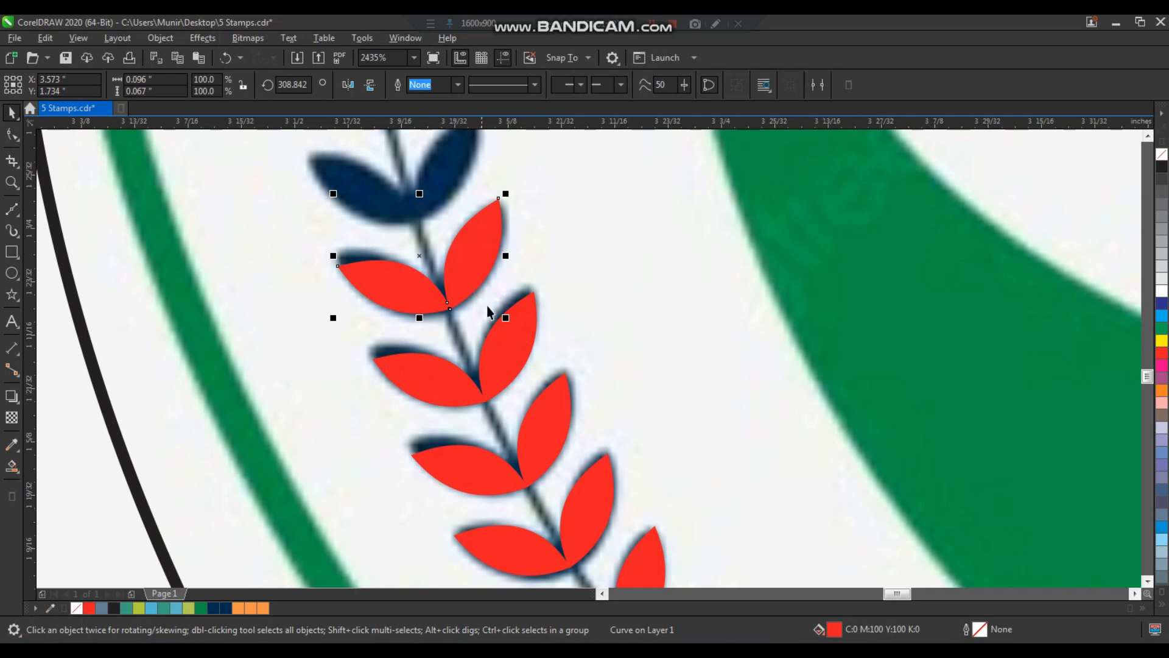
scroll(487, 312, down, 3)
scroll(530, 431, up, 5)
drag(529, 430, 517, 281)
drag(562, 372, 556, 392)
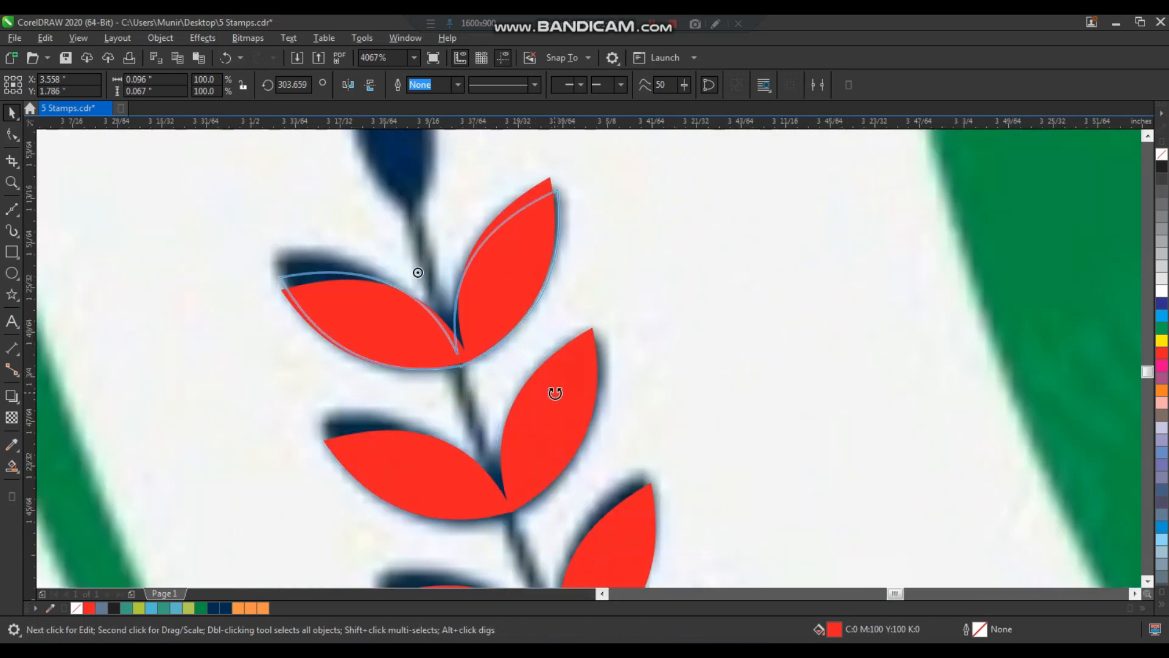
Step: Rotate the topmost leaf pair to about 302.0° and place a copy of it in the empty area beside the branch's tip bud
click(514, 305)
scroll(512, 302, down, 2)
key(F2)
drag(347, 391, 673, 171)
drag(570, 410, 347, 303)
right_click(348, 303)
key(z)
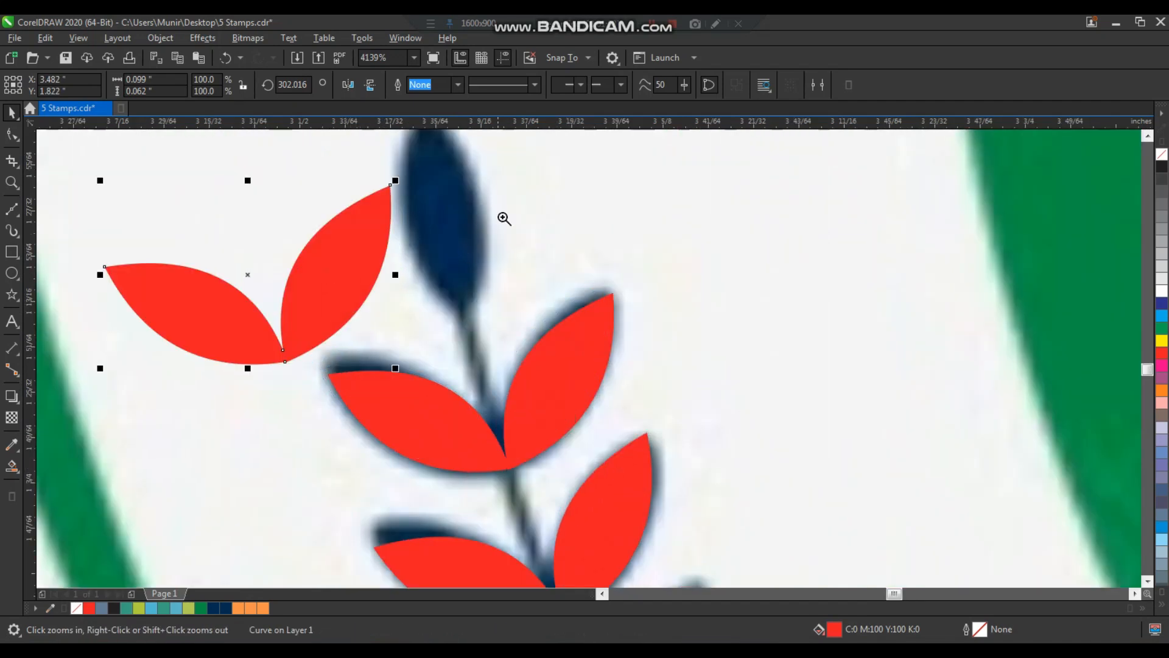
Step: Draw a closed Bézier outline enclosing the left leaf of the copied pair, running through the point where both leaves meet
drag(181, 427, 129, 464)
click(11, 210)
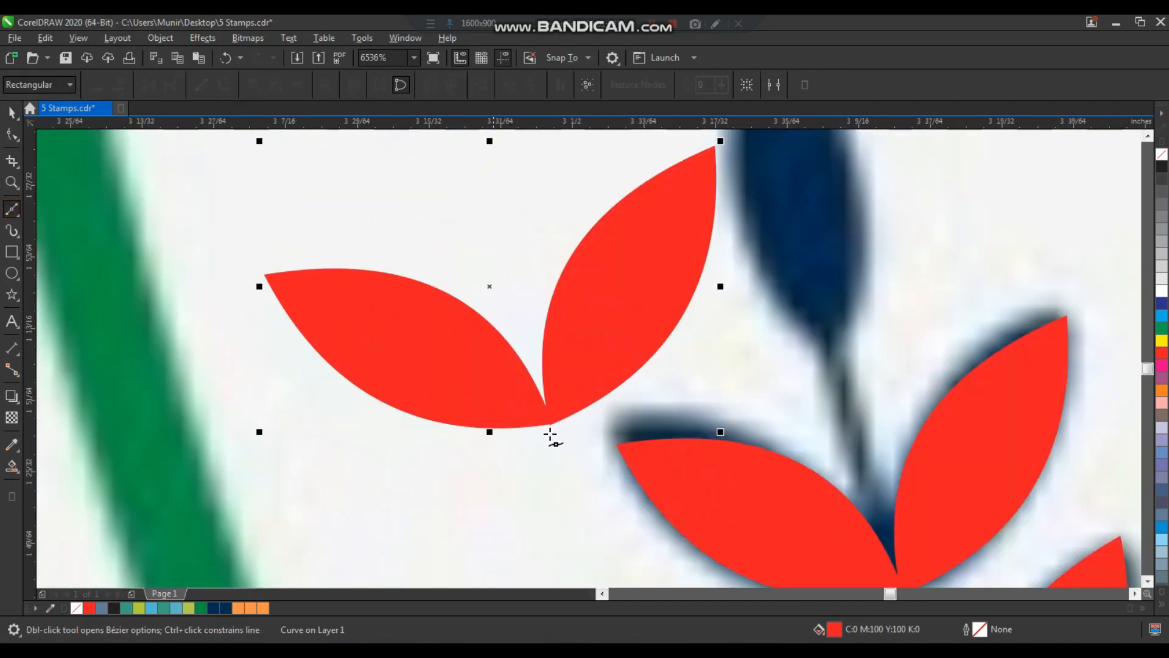
click(493, 254)
click(550, 430)
click(454, 496)
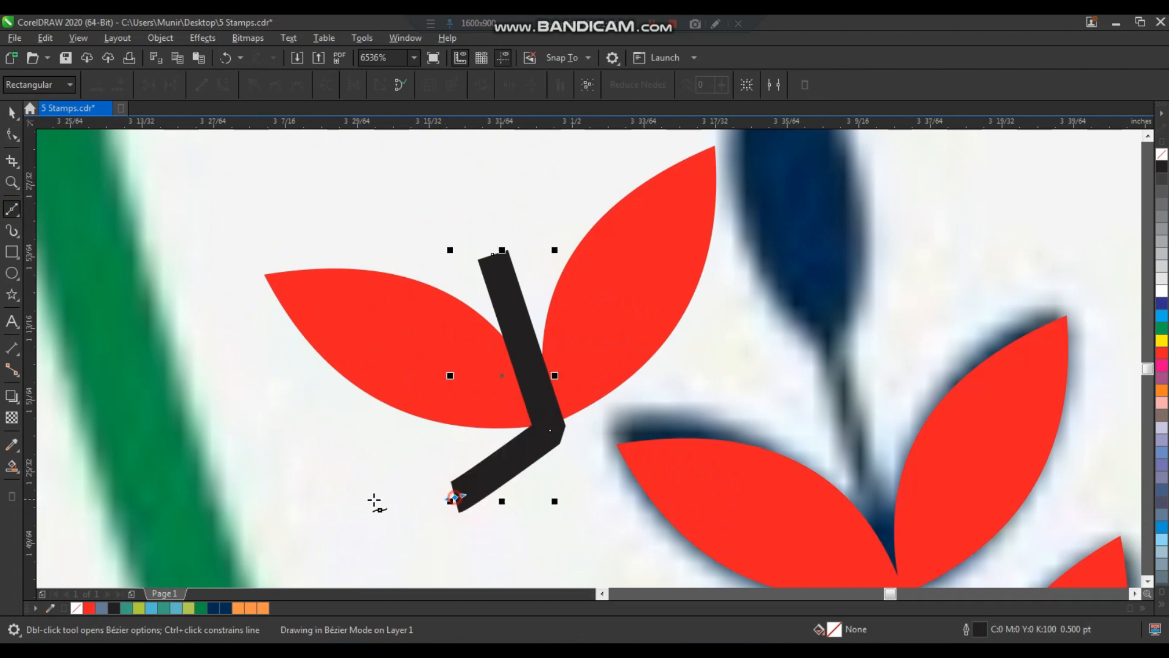
click(366, 498)
drag(207, 396, 196, 347)
click(259, 190)
click(406, 206)
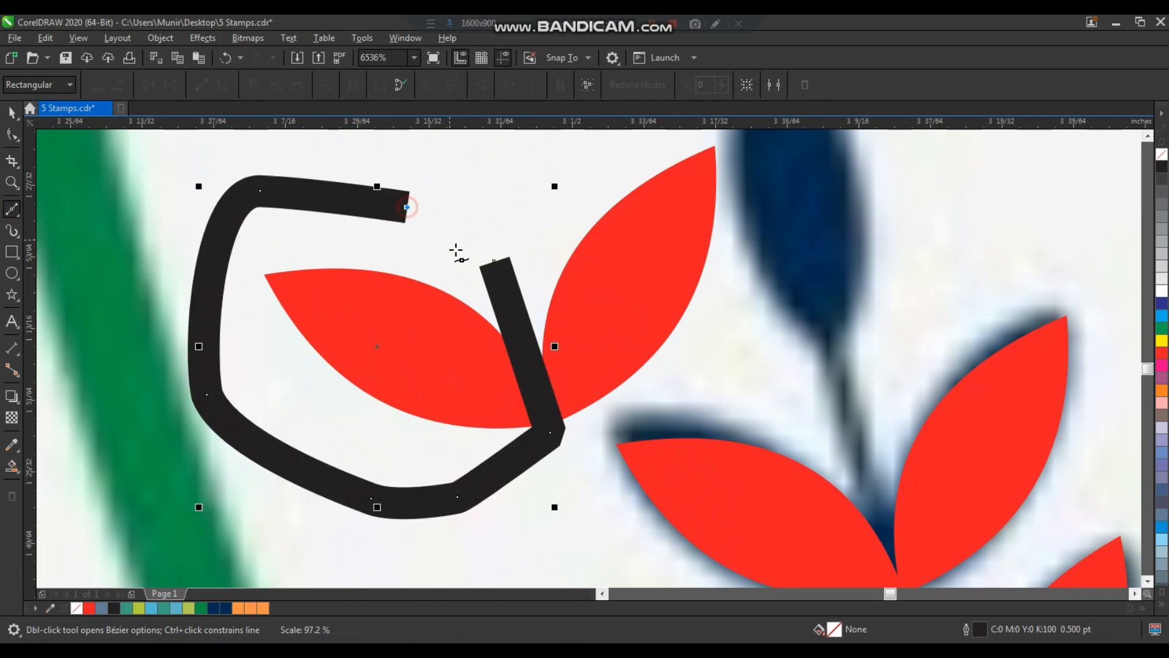
click(493, 255)
Step: Trim the left leaf off the copied pair with the enclosing outline and delete that outline
key(space)
shift+click(572, 283)
click(454, 297)
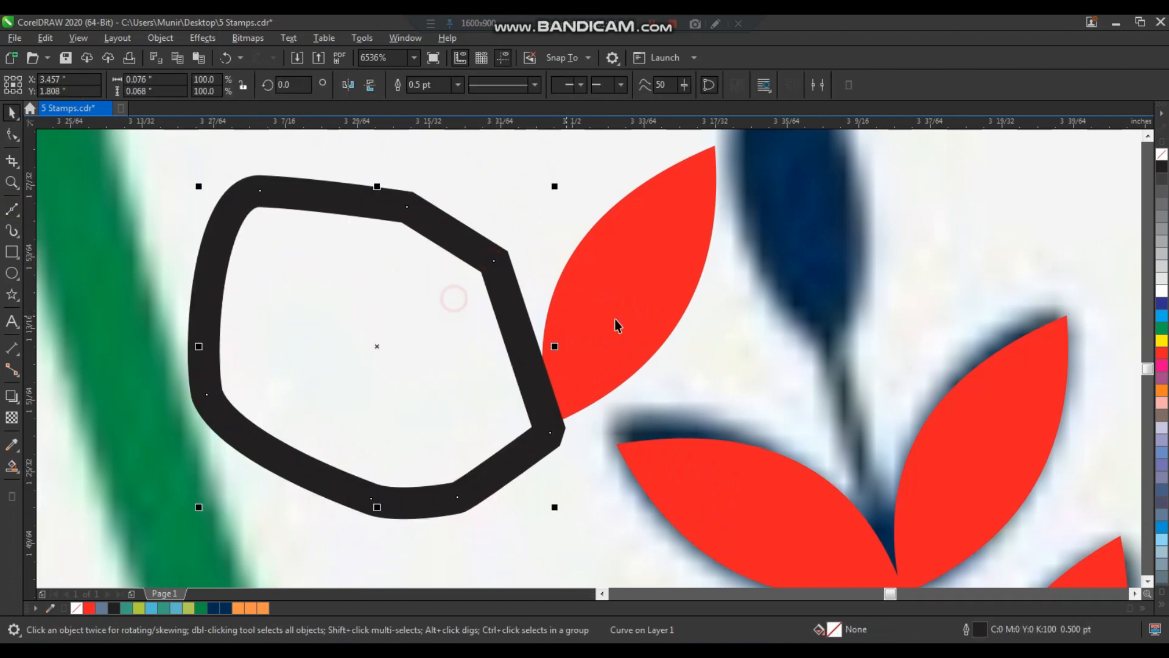
key(Delete)
Step: Rotate the remaining single leaf to about 44.9°, fit it onto the branch's tip bud and delete the stray node at its base
click(631, 324)
click(631, 324)
drag(724, 433, 732, 315)
key(F2)
drag(816, 278, 827, 367)
key(F10)
drag(545, 358, 621, 404)
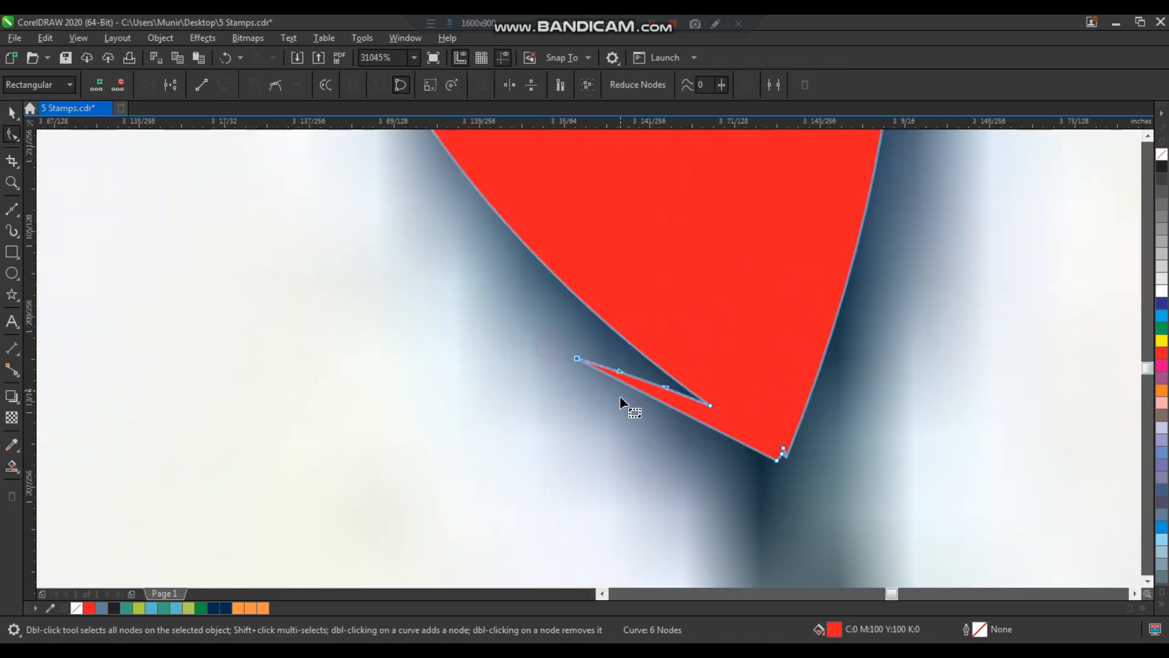
key(Delete)
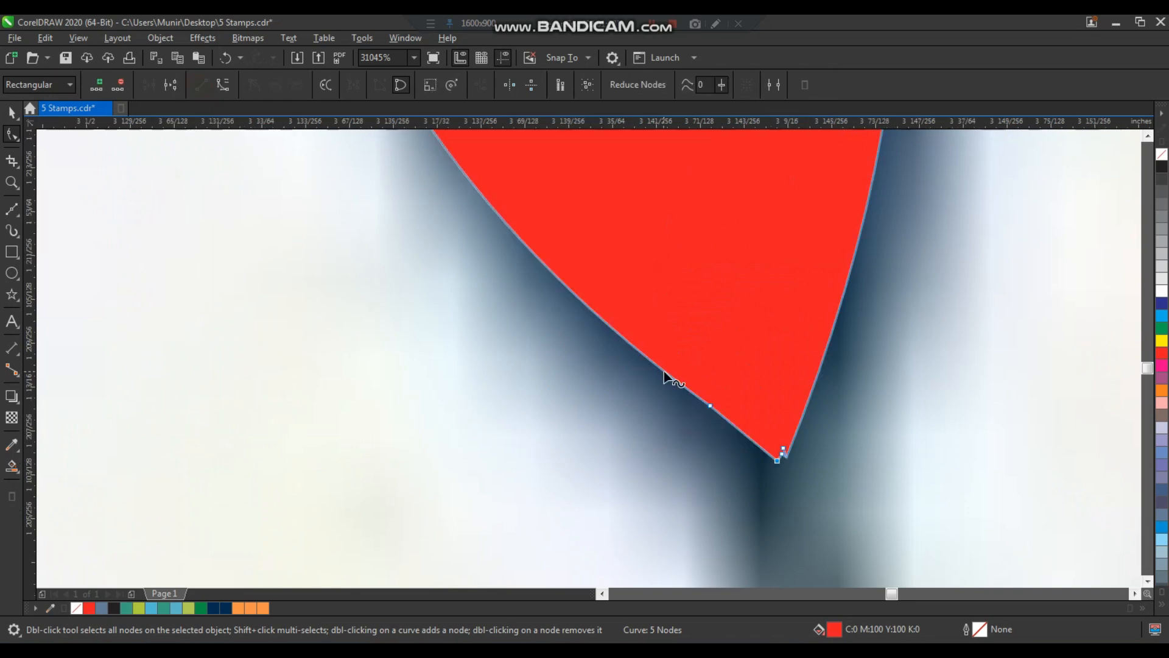
scroll(665, 378, down, 5)
key(space)
Step: Draw a two-point line from the tip bud's base to the lowest leaf pair and bend it along the branch's stem
scroll(668, 356, down, 4)
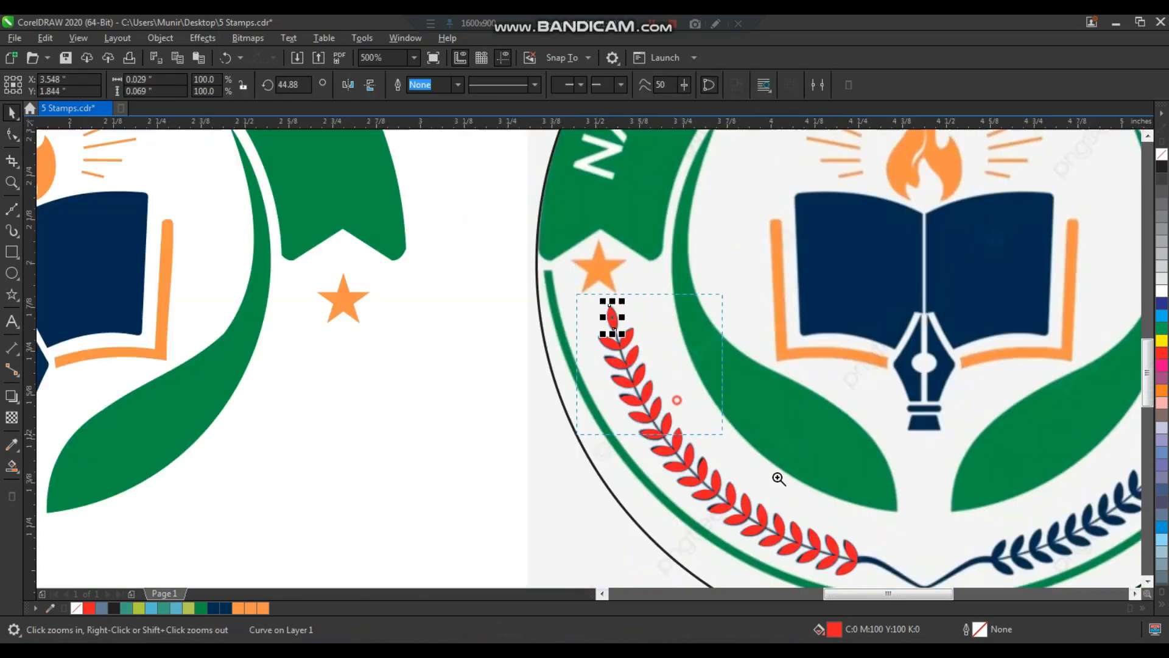
click(12, 209)
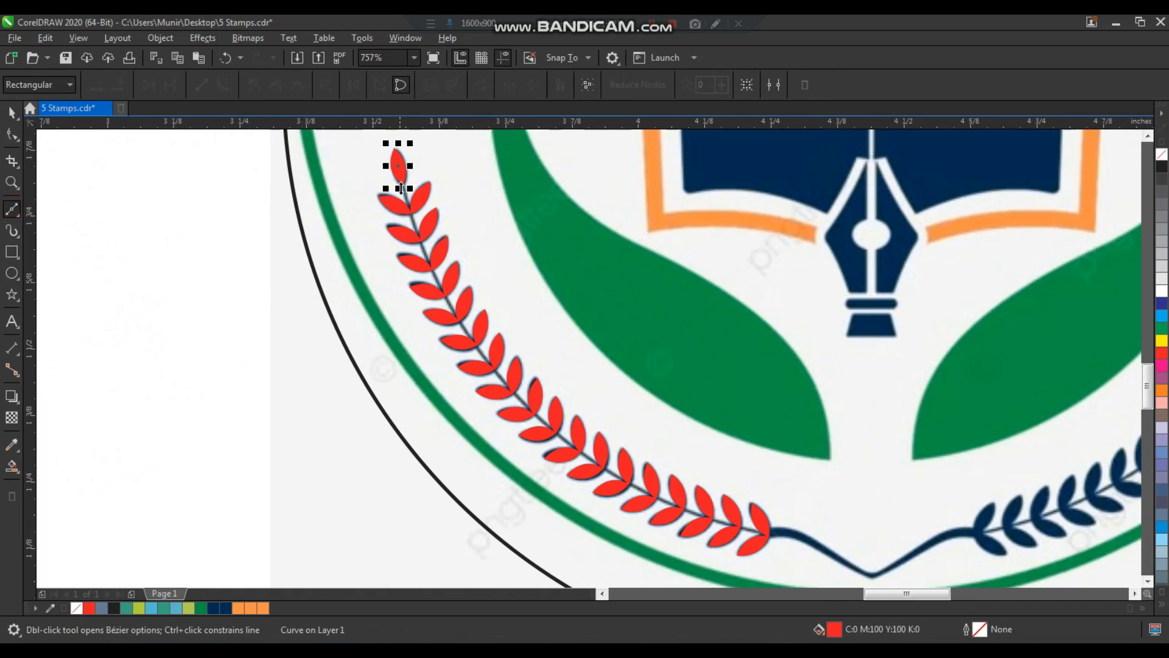
click(401, 179)
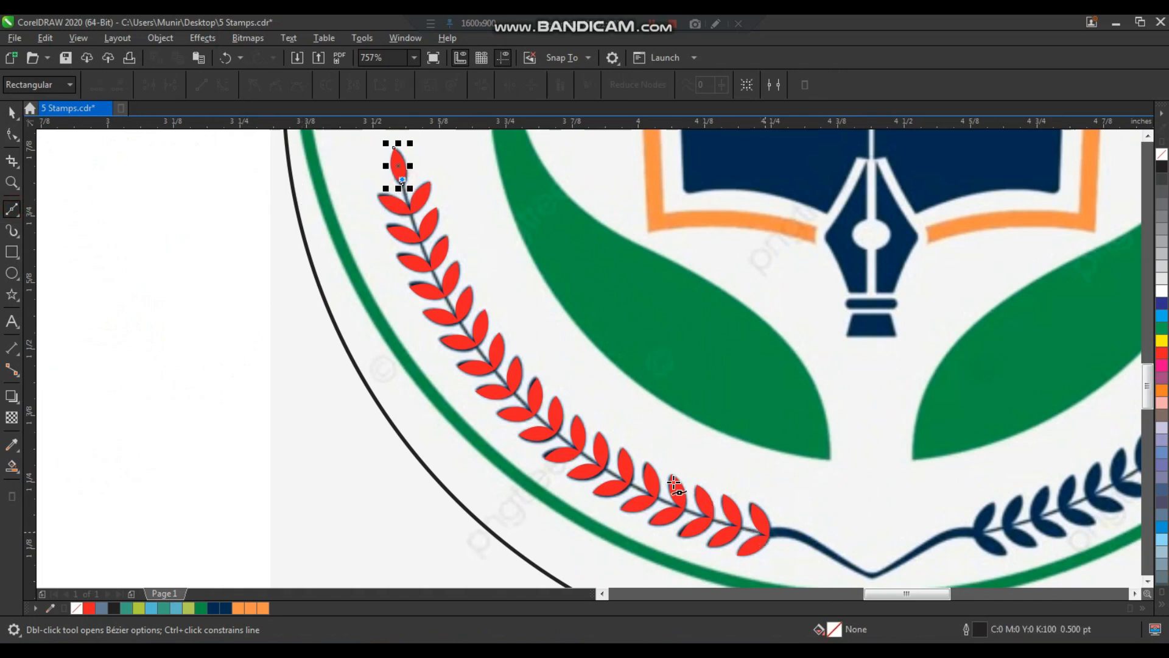
click(765, 533)
key(F10)
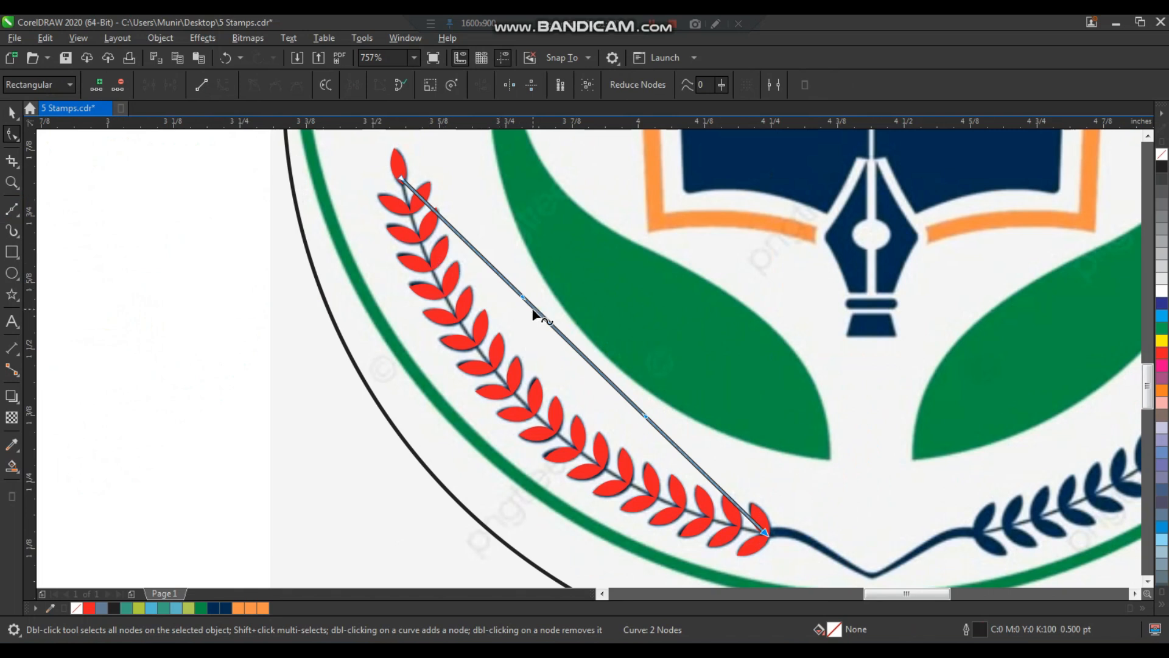
drag(536, 314, 487, 336)
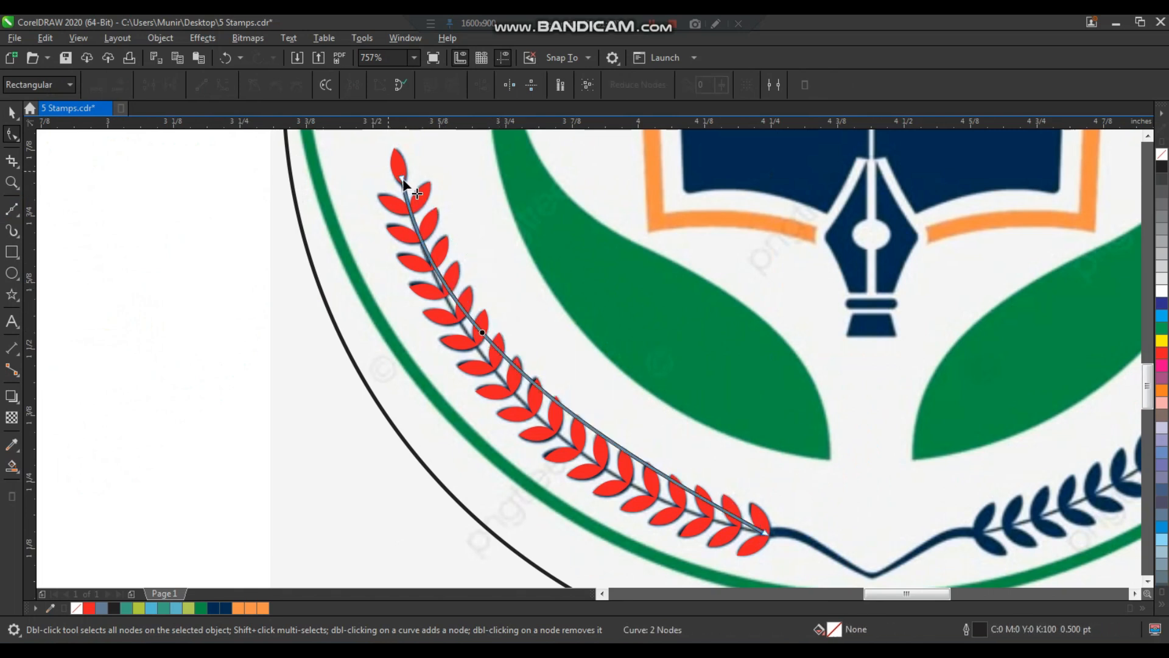
click(402, 179)
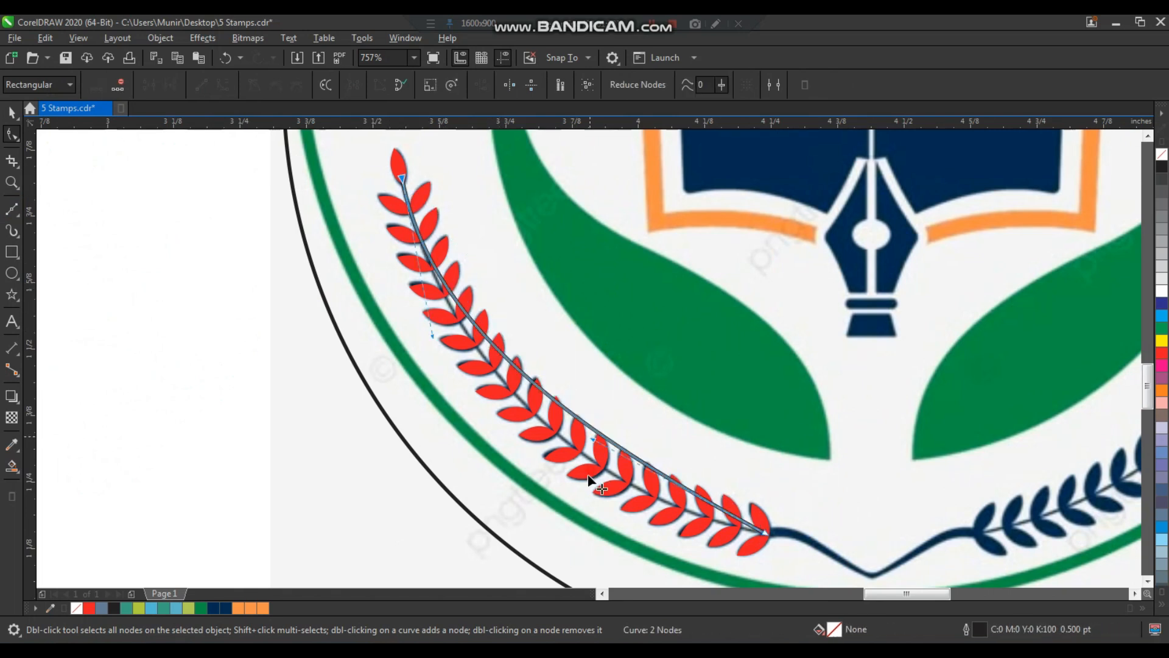
key(space)
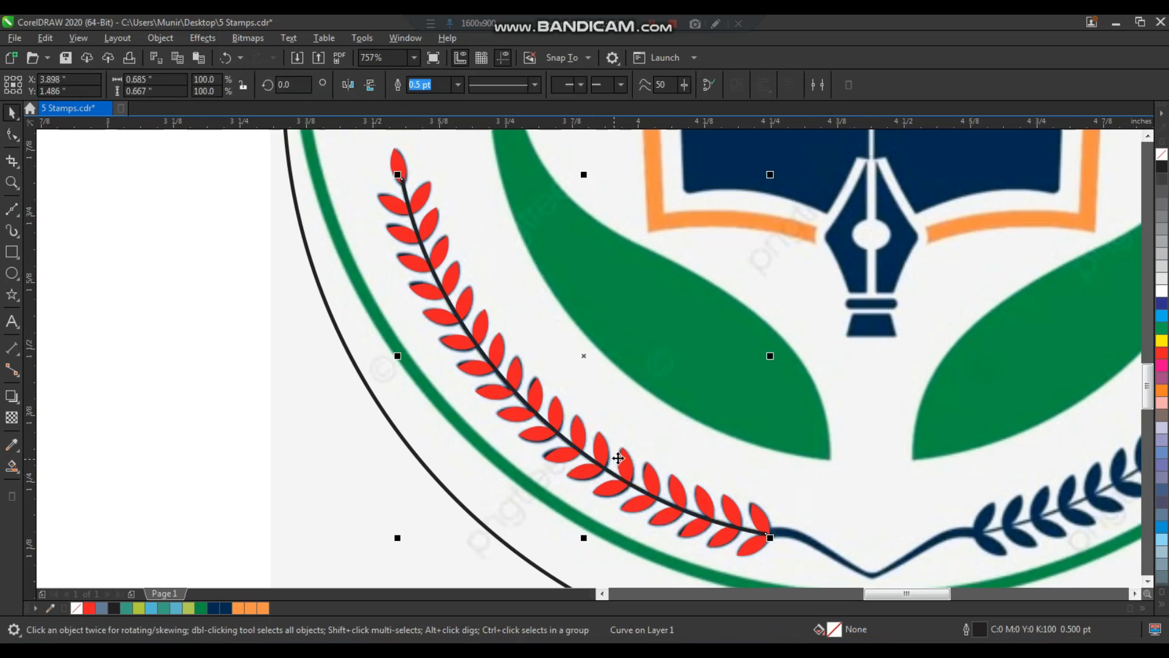
key(F2)
drag(714, 498, 770, 554)
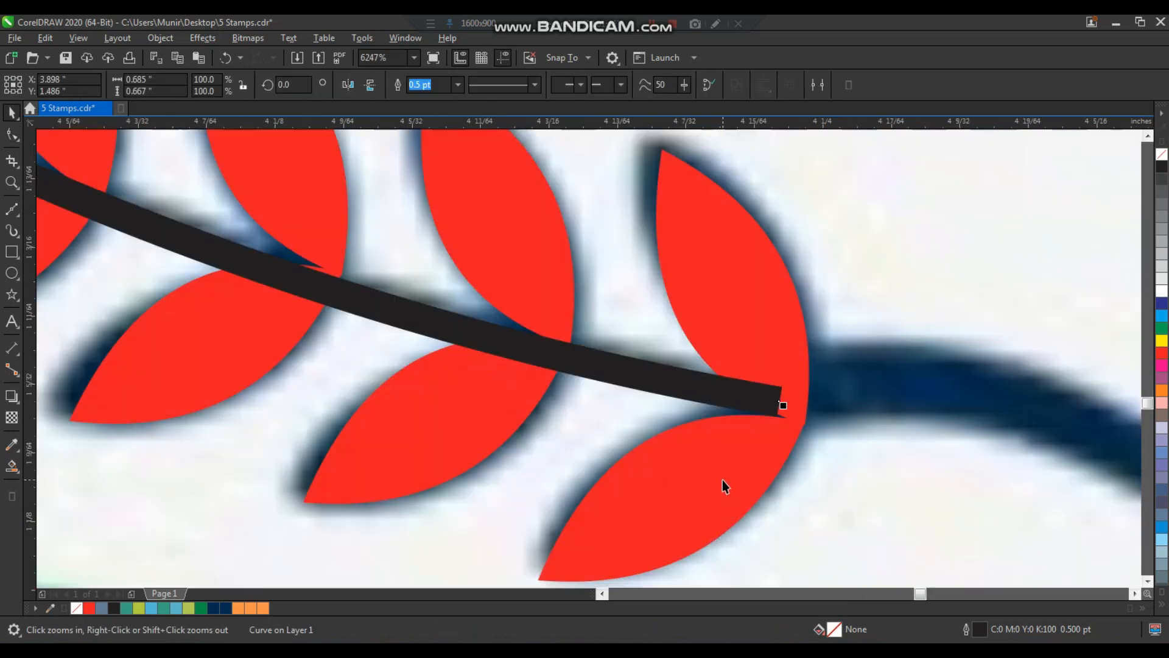
drag(733, 400, 744, 410)
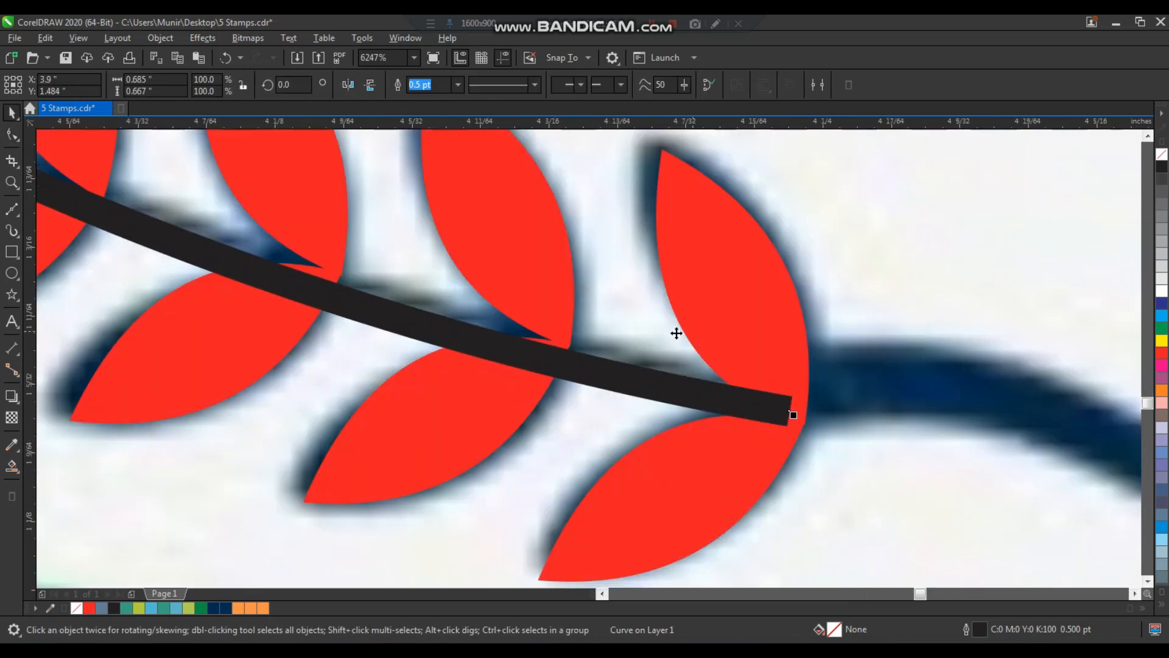
key(ctrl+z)
Step: Draw a closed Bézier outline around the left laurel's tail, from the lowest leaf pair to the V-shaped centre point
scroll(642, 399, down, 2)
key(F2)
drag(647, 332, 926, 522)
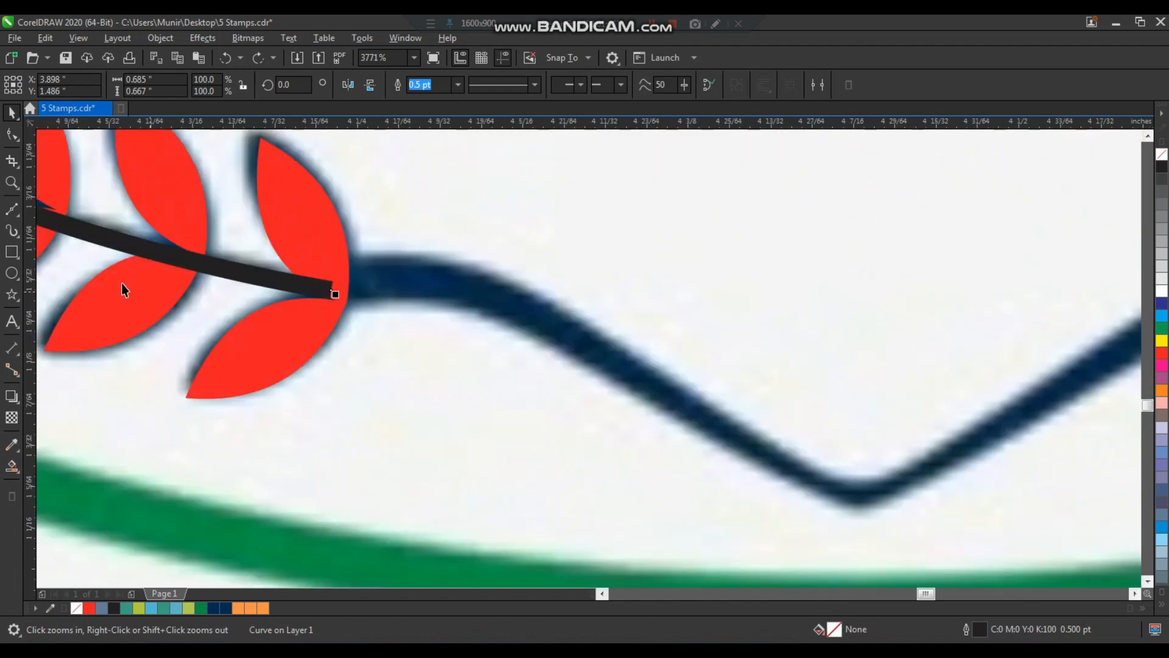
click(345, 256)
click(346, 255)
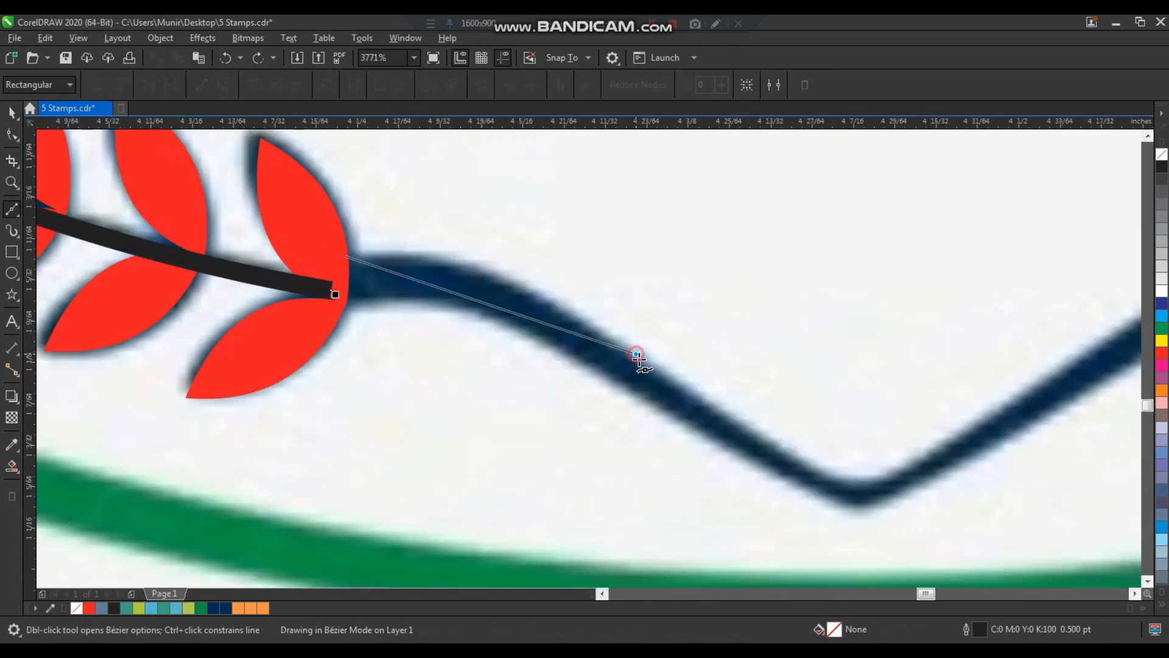
click(637, 356)
click(859, 485)
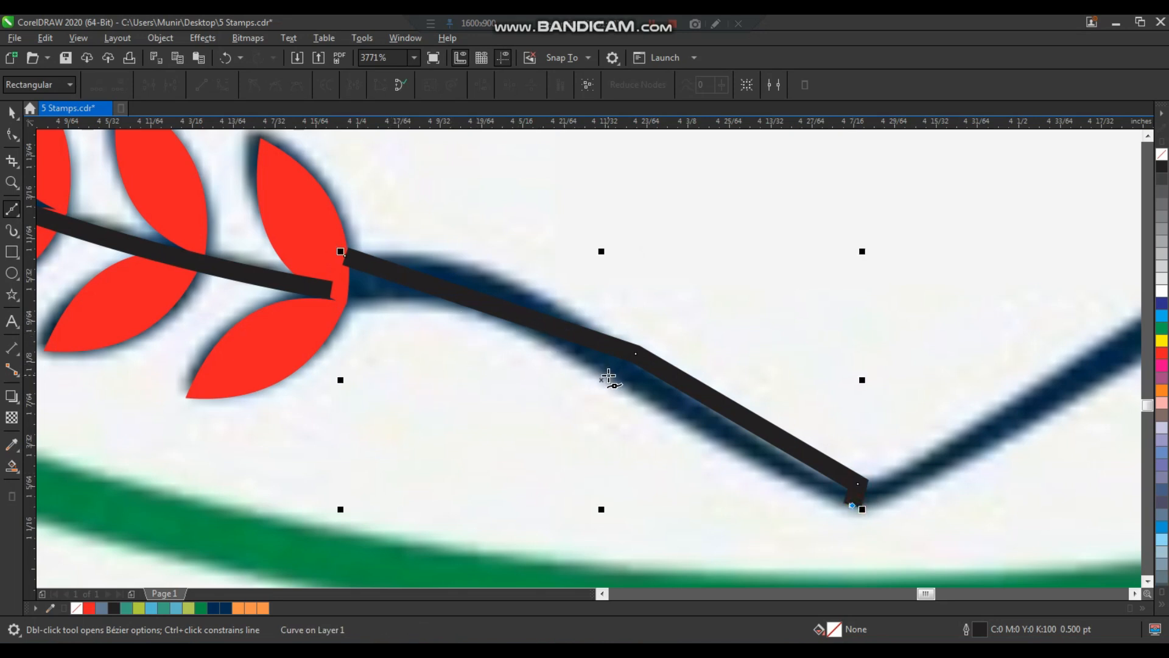
click(610, 379)
click(343, 302)
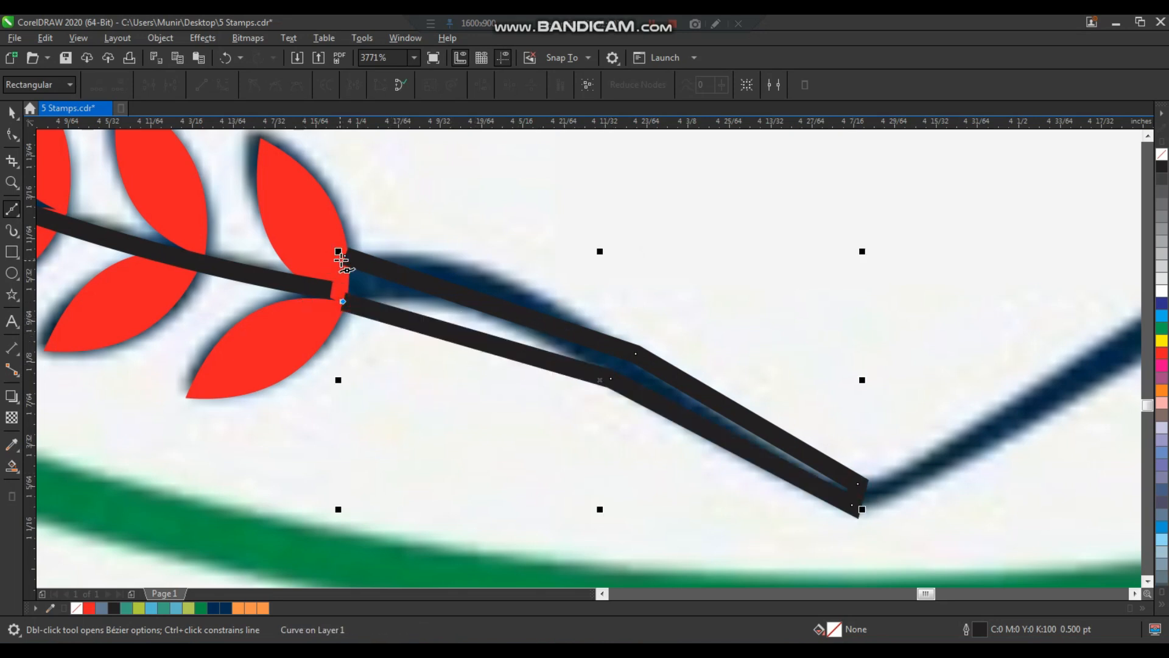
click(317, 281)
click(348, 260)
Step: Convert the tail outline's segments to curves and bend its upper and lower edges to match the reference
key(F10)
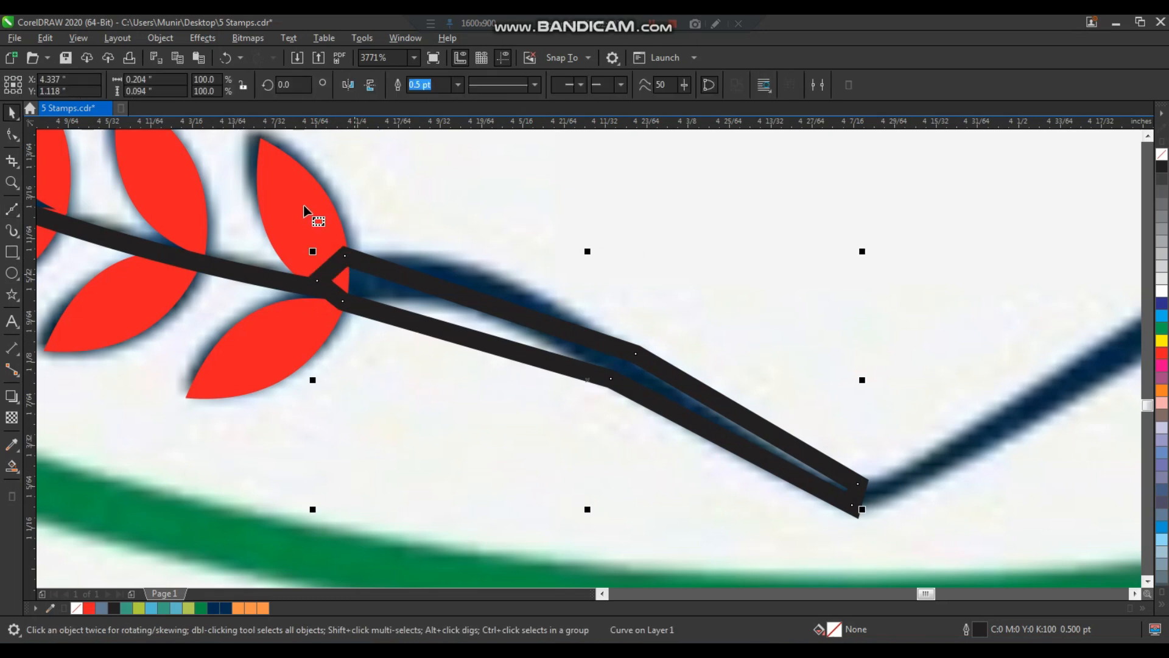
drag(289, 198, 769, 481)
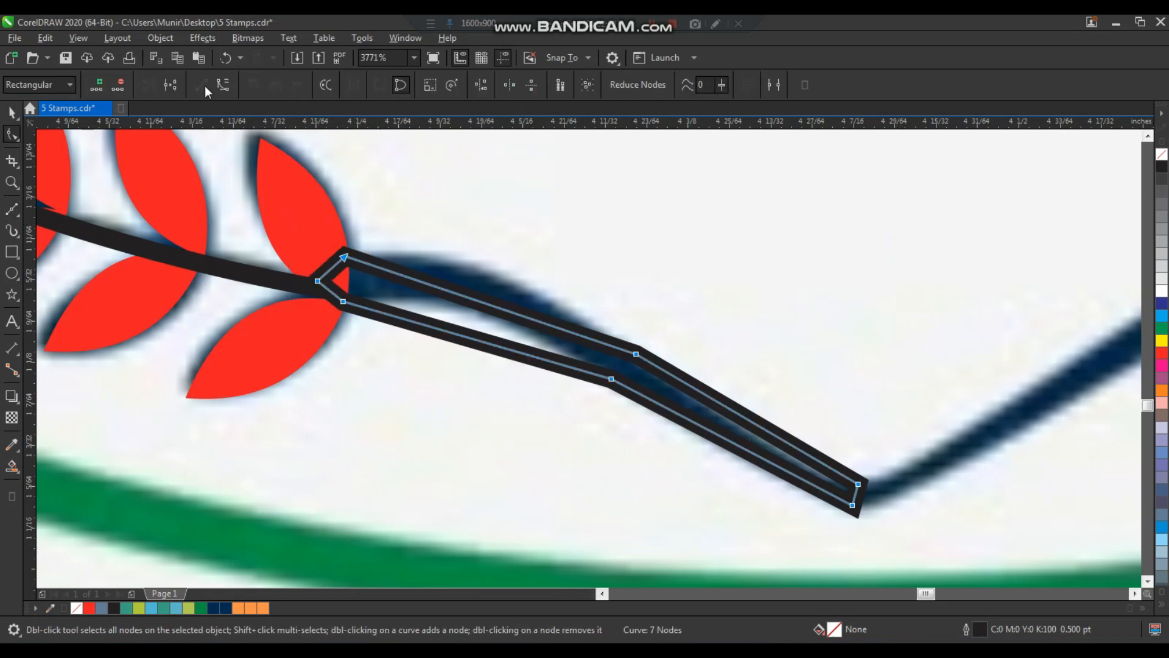
click(384, 287)
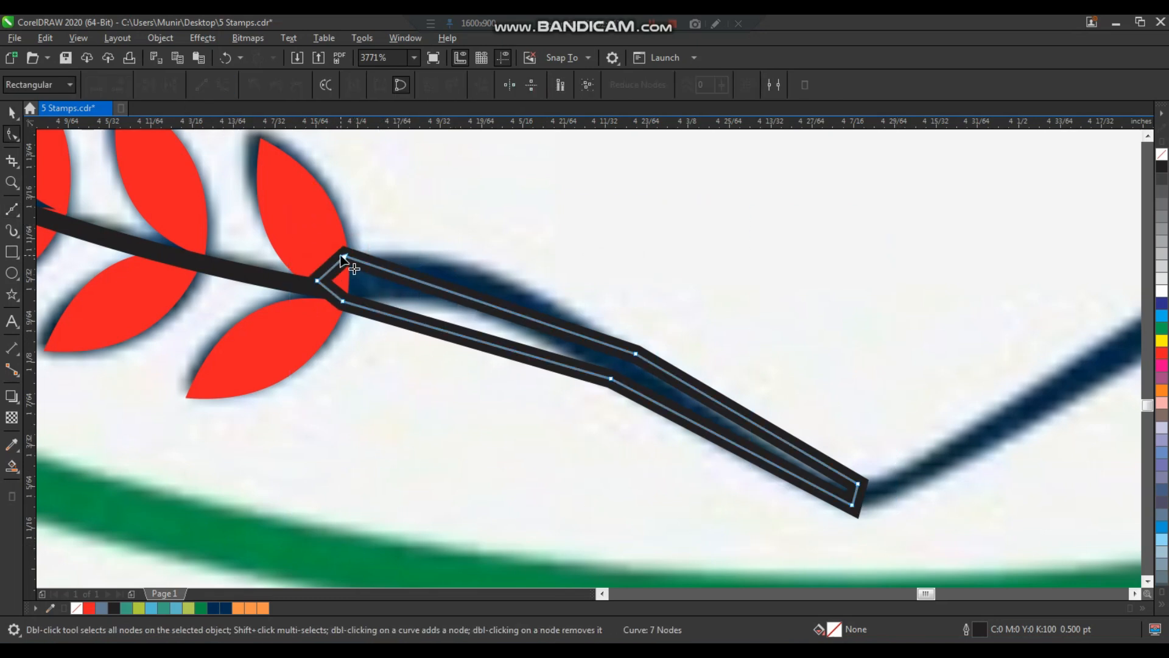
click(435, 292)
drag(441, 289, 470, 250)
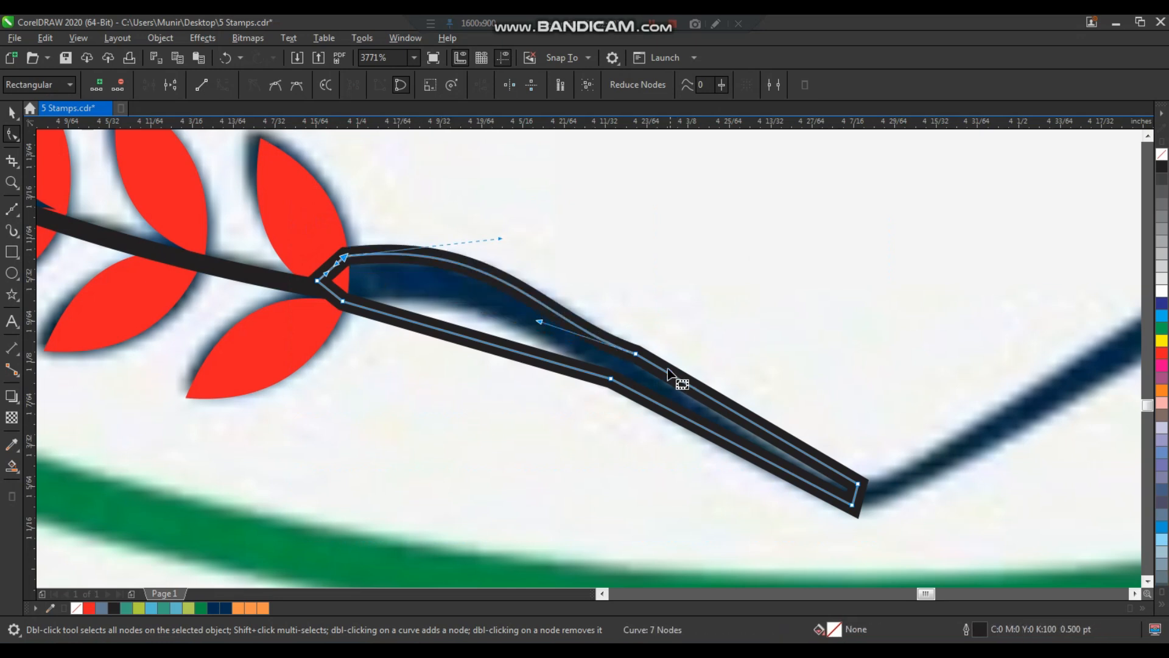
click(711, 403)
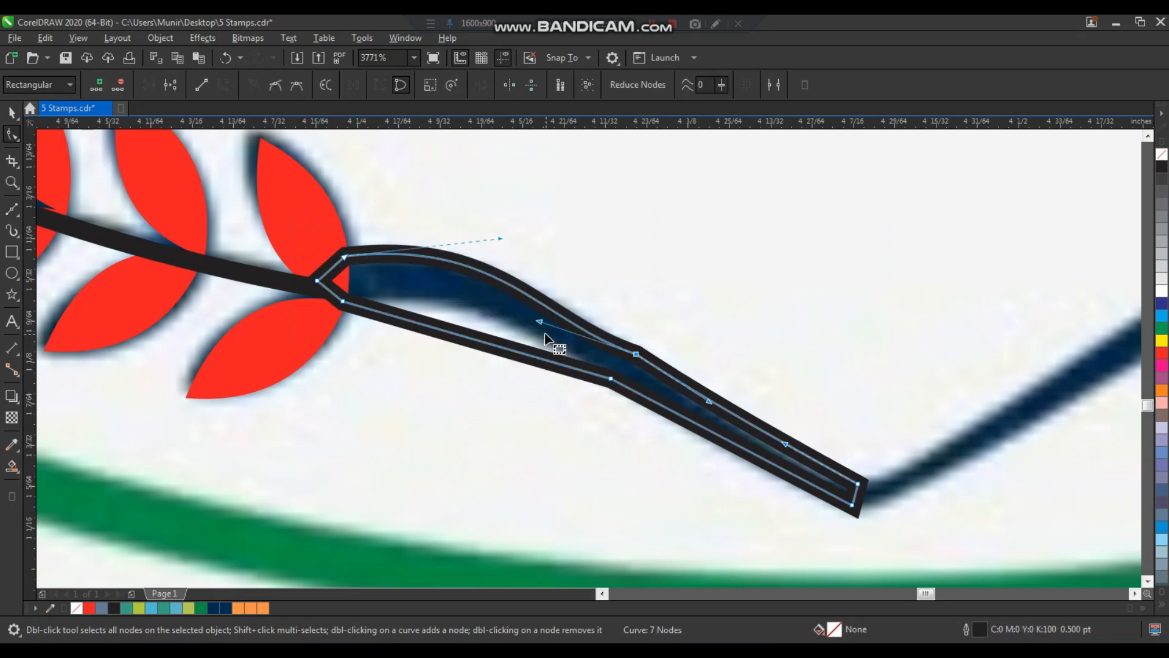
drag(539, 321, 534, 298)
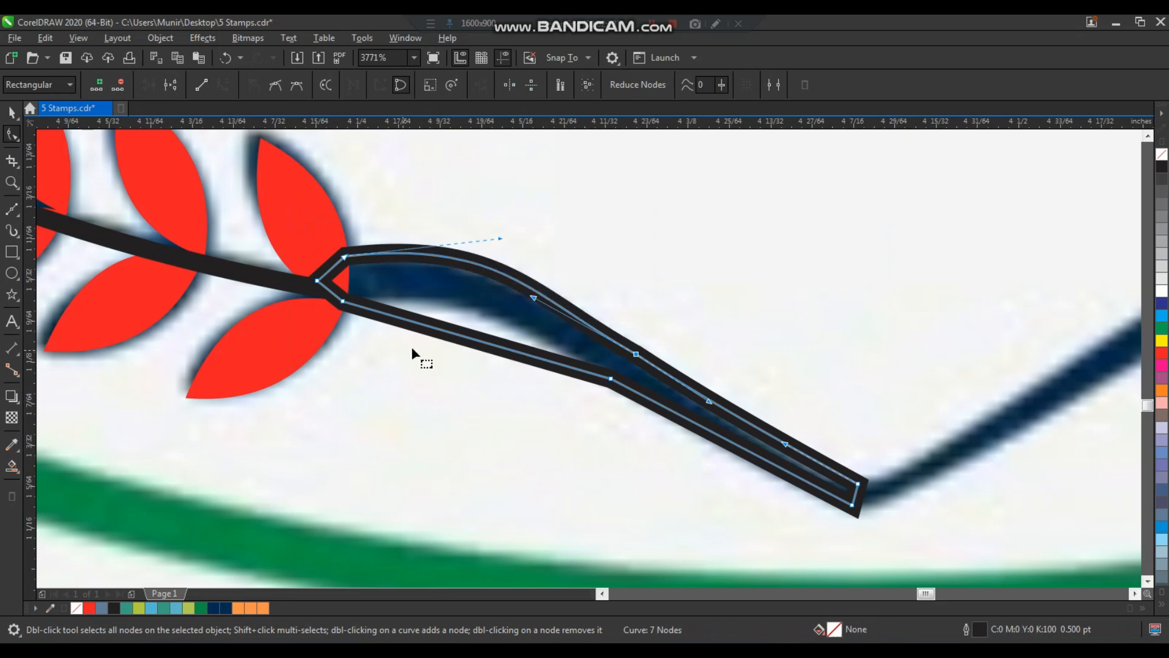
drag(440, 331, 447, 307)
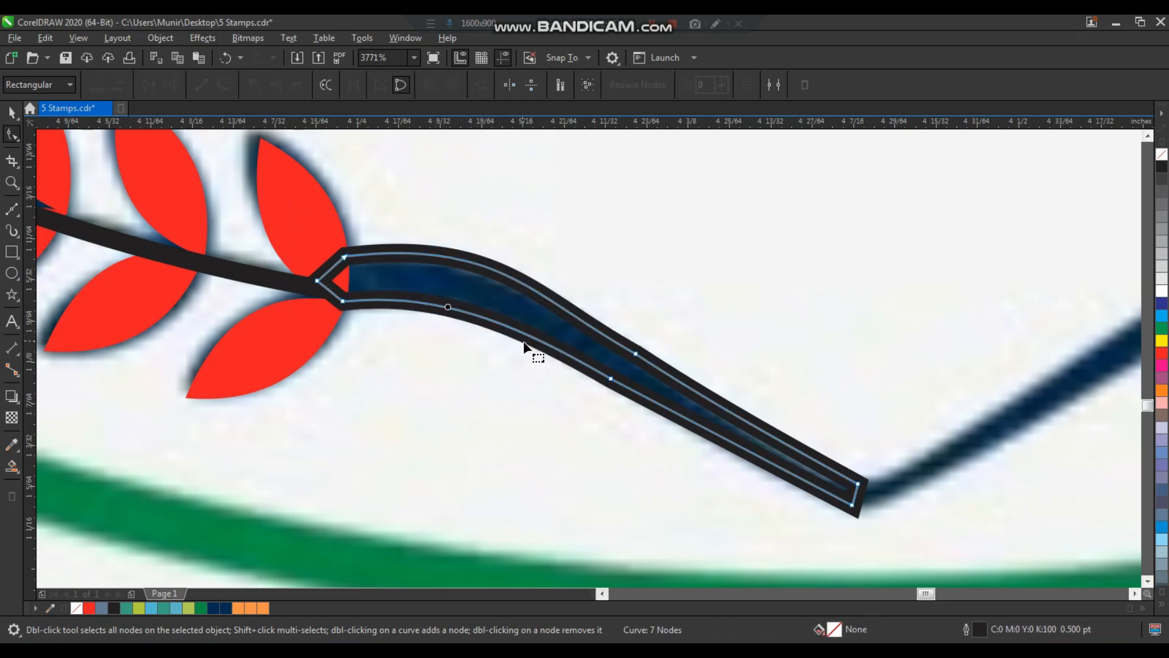
key(space)
Step: Group the left laurel's leaves, bud, stem and tail
scroll(535, 372, down, 6)
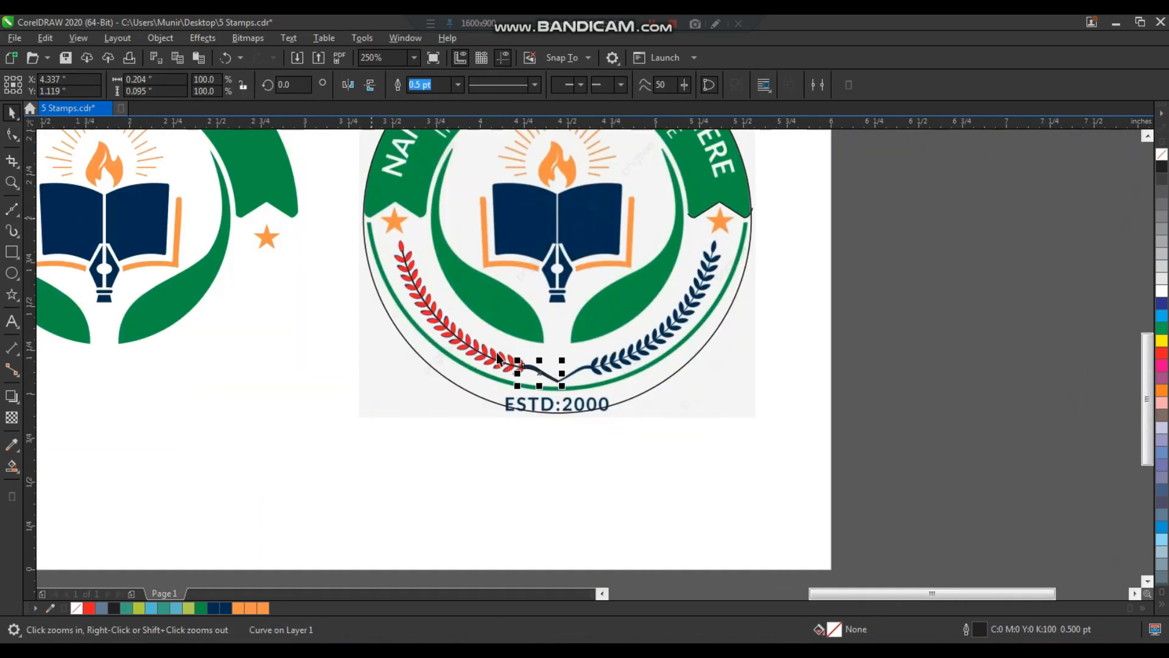
scroll(445, 302, up, 2)
drag(328, 165, 683, 475)
key(ctrl+g)
Step: Sample the navy colour from the right laurel's leaf and apply it as the fill of the whole left laurel group
scroll(756, 503, up, 2)
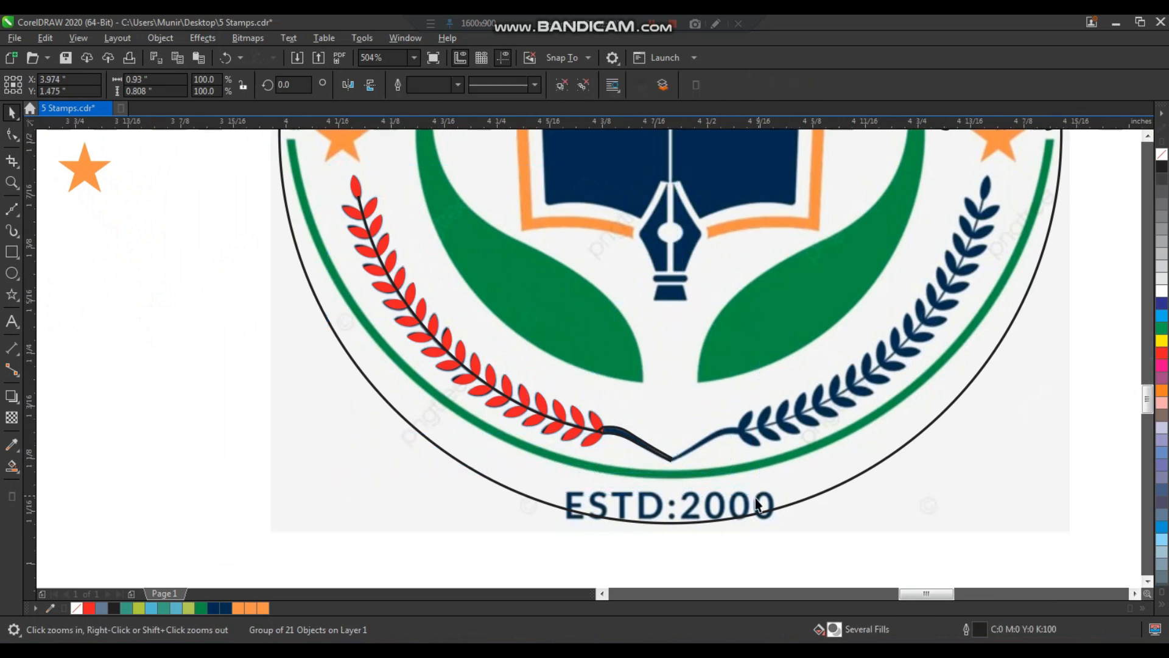
click(12, 444)
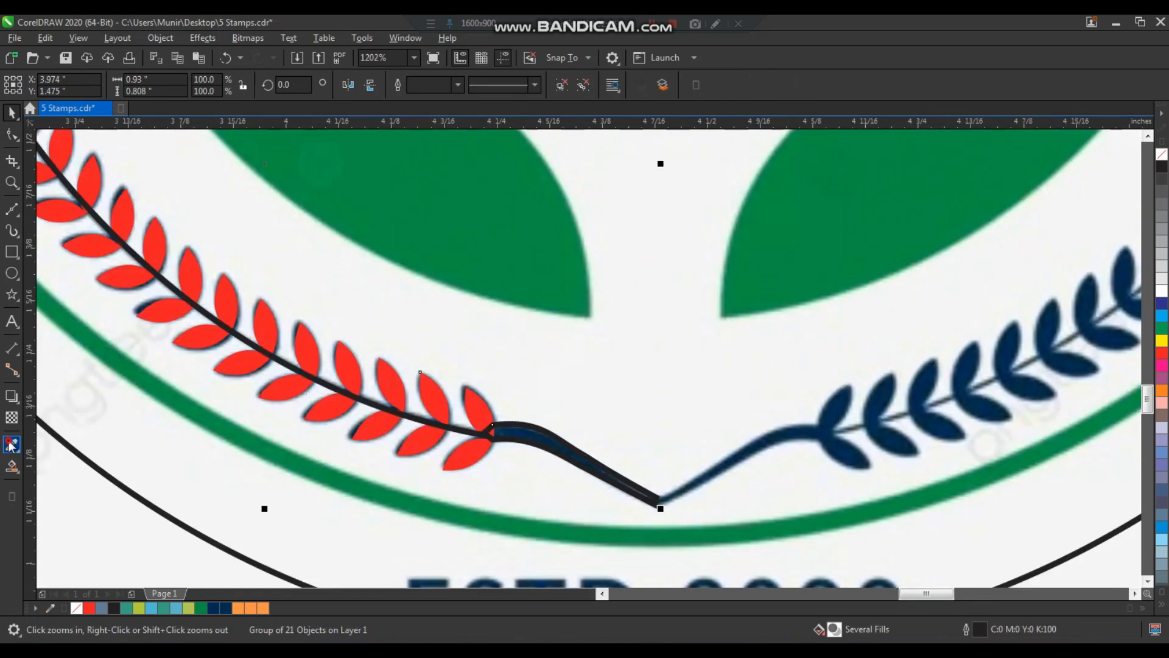
click(839, 444)
click(477, 406)
key(space)
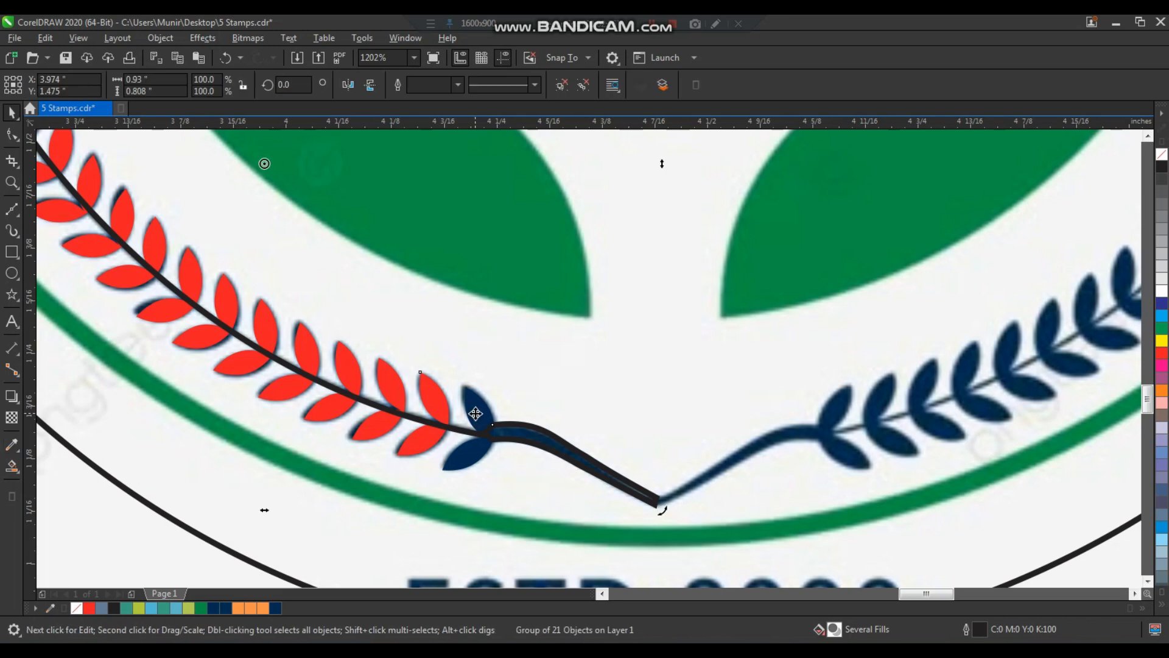
key(ctrl+r)
Step: Apply the sampled navy #002A56 to the outline of the left laurel's stem
key(F2)
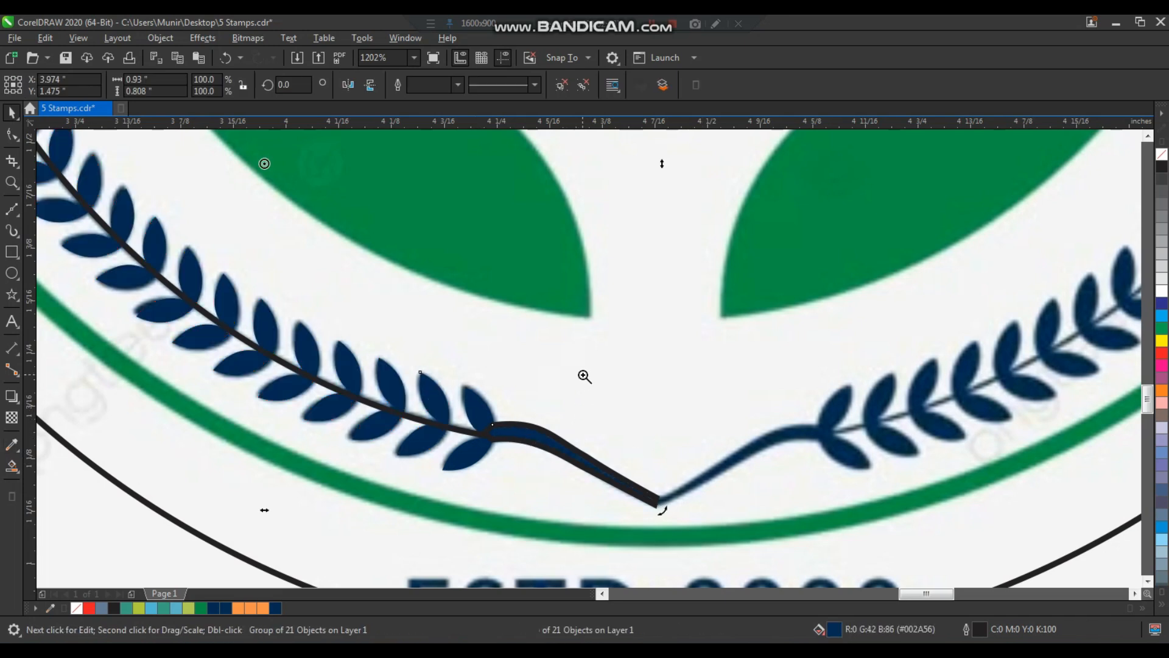
drag(582, 374, 421, 492)
key(space)
click(482, 361)
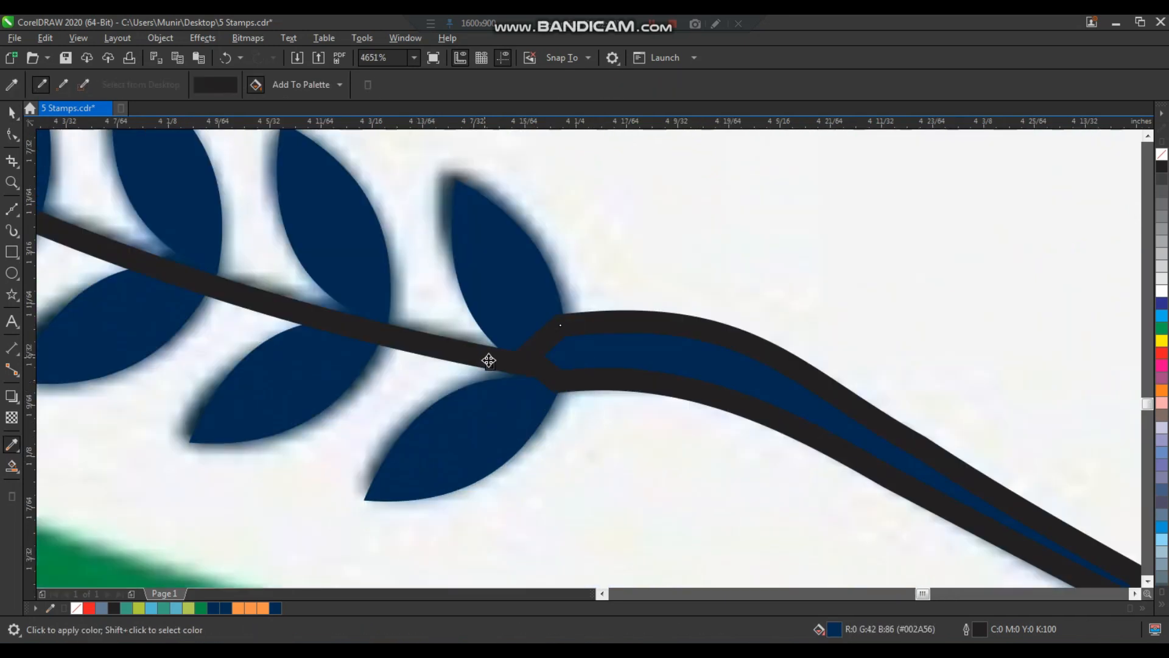
key(space)
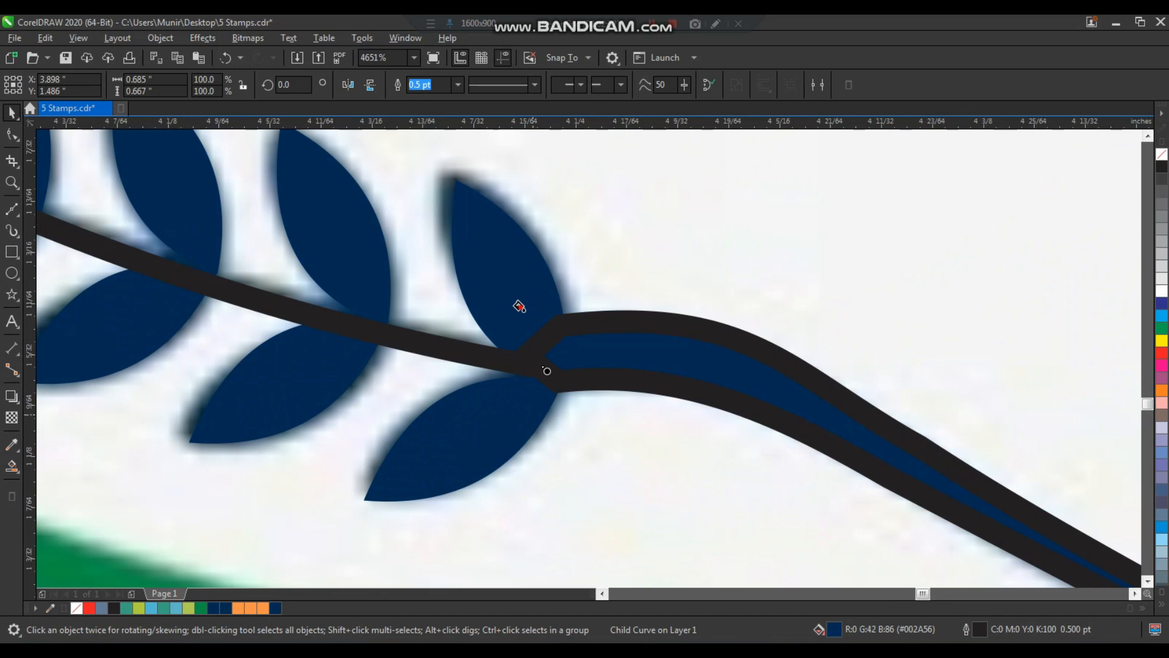
click(449, 348)
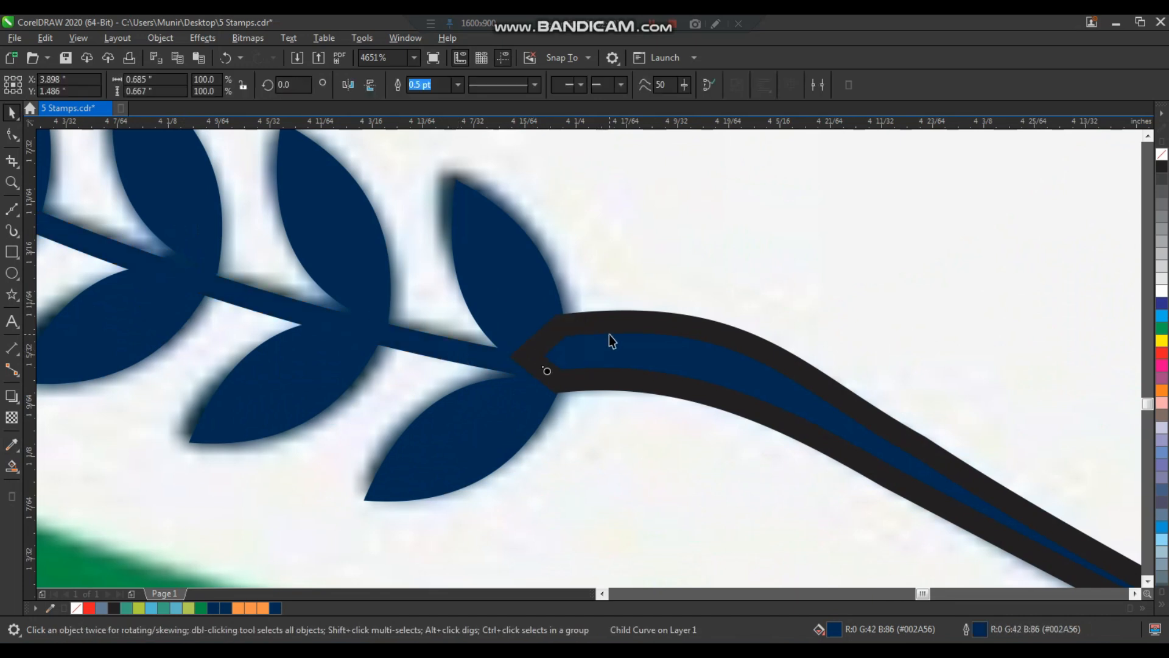
Step: Remove the black outline from the left laurel's curved tail
click(701, 386)
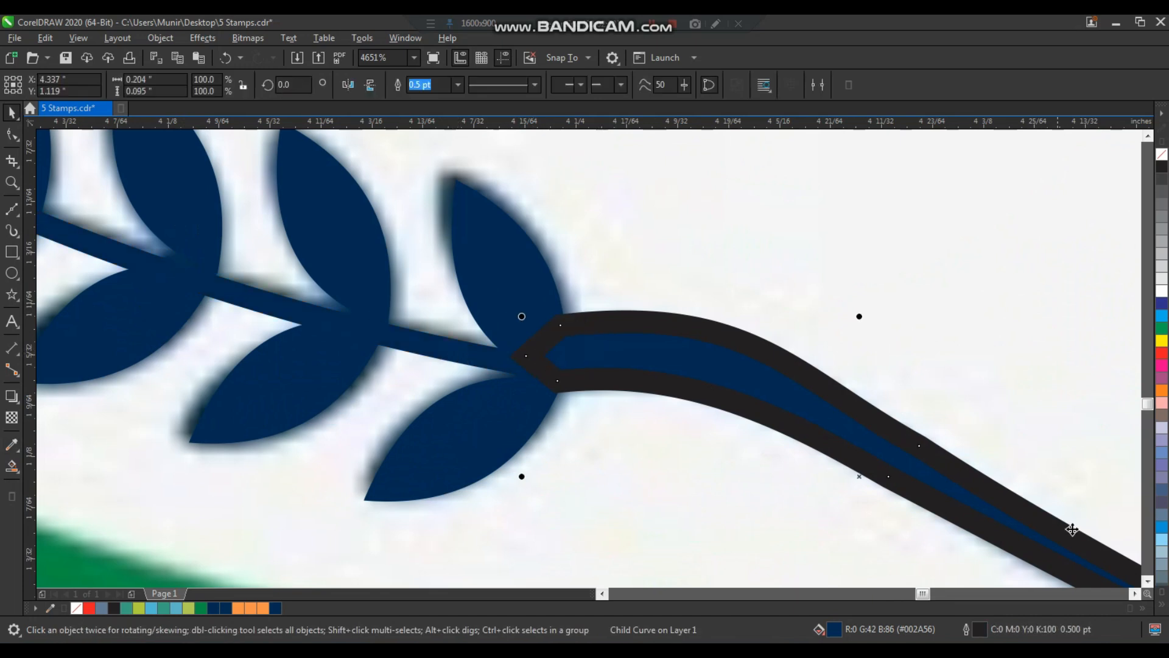
right_click(1160, 154)
click(791, 262)
Step: Mirror a copy of the left laurel horizontally onto the reference's right laurel and group both laurels
scroll(519, 353, down, 3)
click(504, 352)
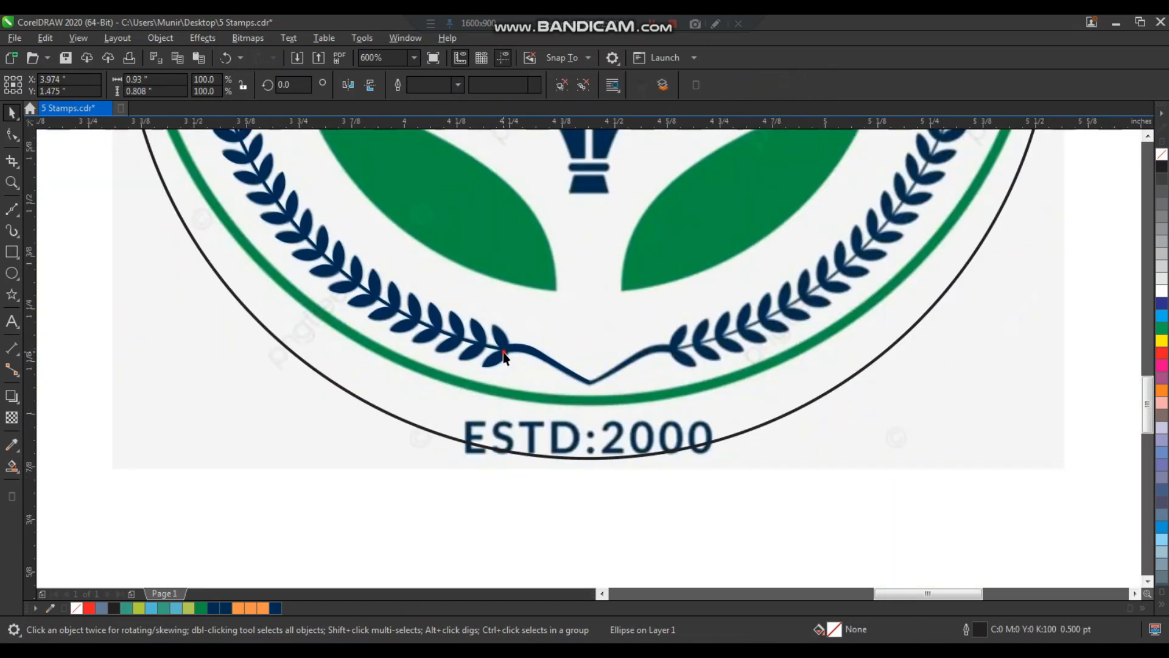
click(503, 356)
scroll(503, 357, down, 2)
drag(345, 291, 597, 310)
right_click(598, 310)
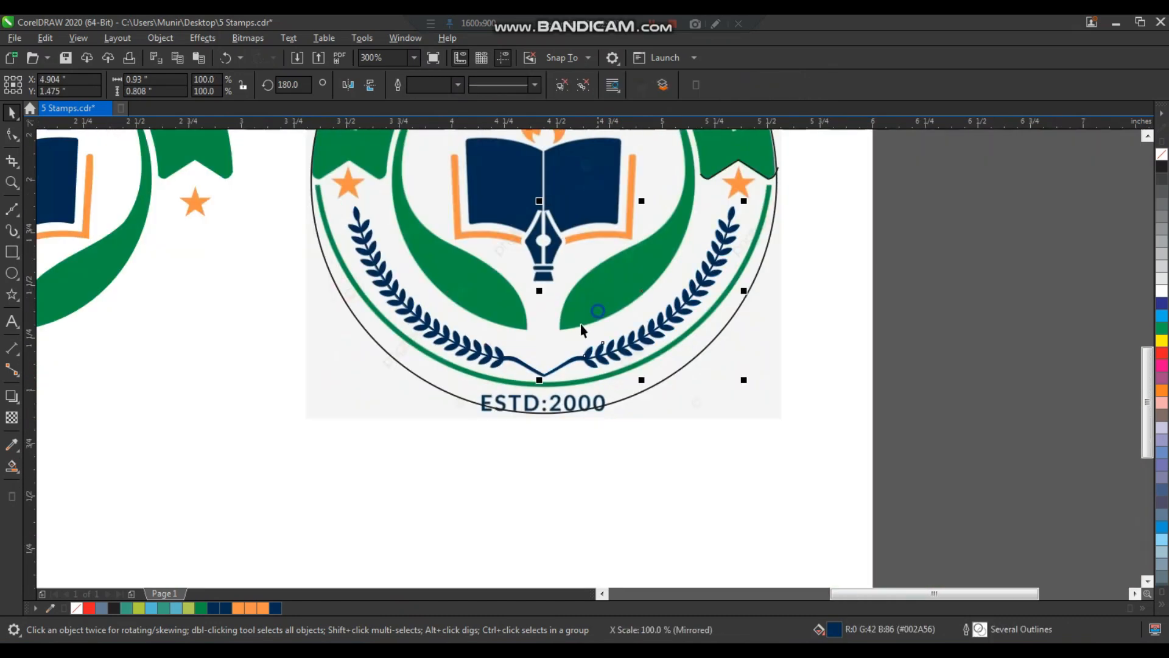
shift+click(496, 360)
key(ctrl+g)
Step: Centre the grouped laurels horizontally on the traced artwork's green leaves
scroll(550, 374, down, 2)
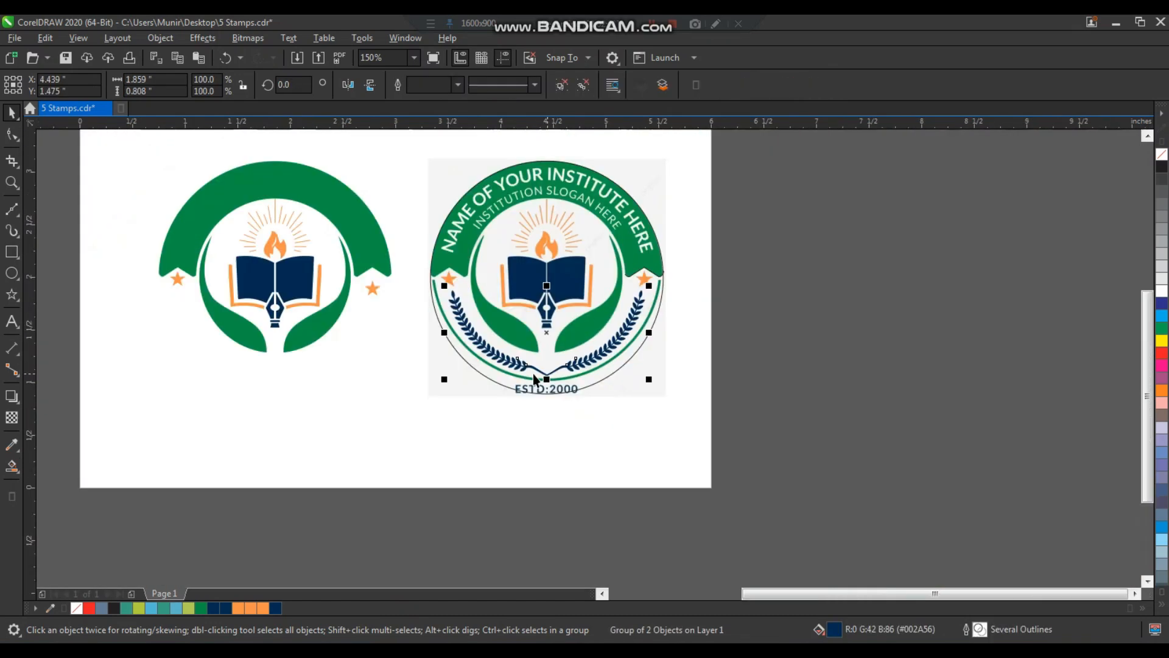
shift+click(331, 318)
key(c)
click(389, 201)
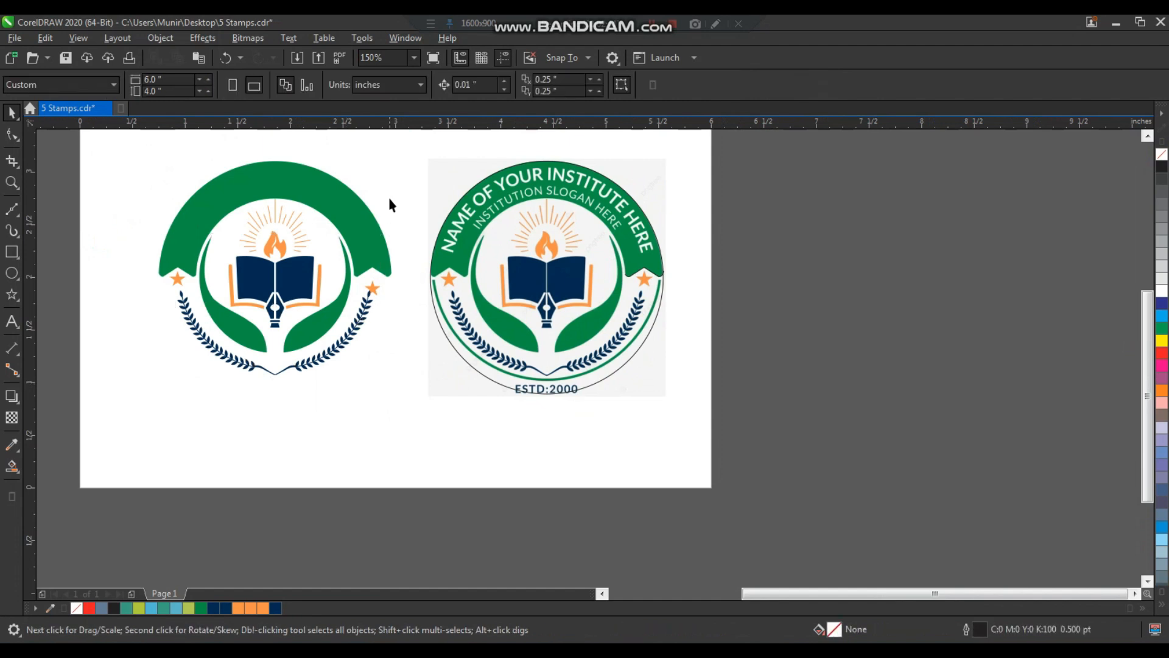
Step: Resize and place the circle over the reference's lower green ring, about 2.17 by 2.21 inches
key(F2)
drag(153, 167, 712, 464)
click(707, 478)
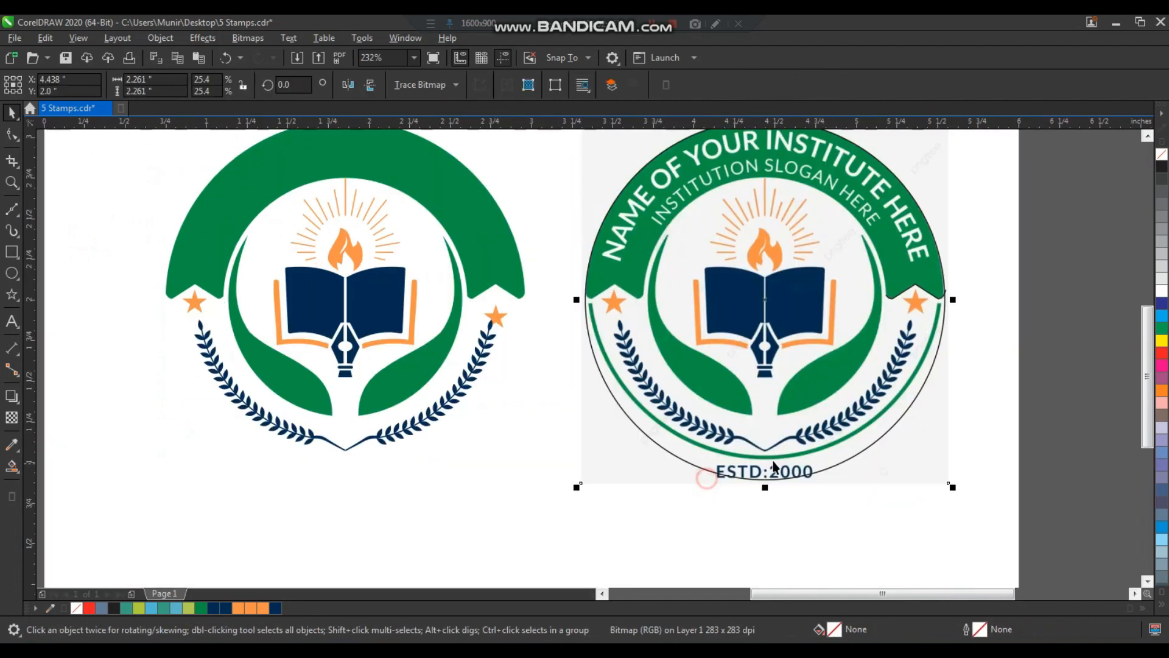
scroll(823, 508, up, 2)
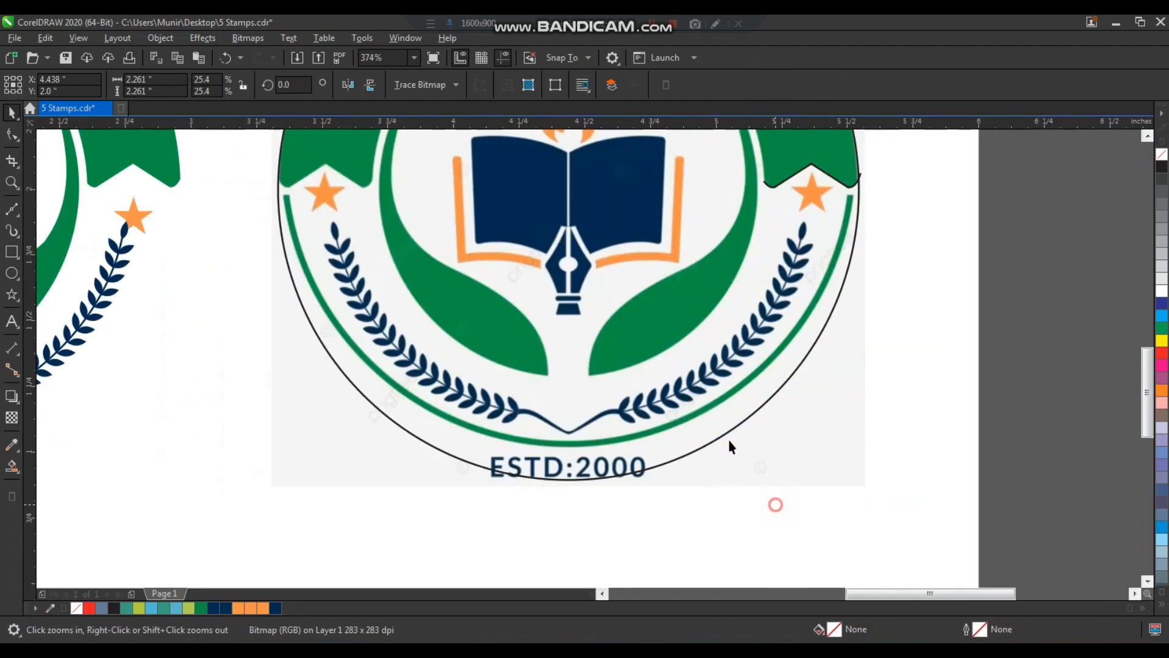
click(709, 440)
drag(709, 406, 709, 403)
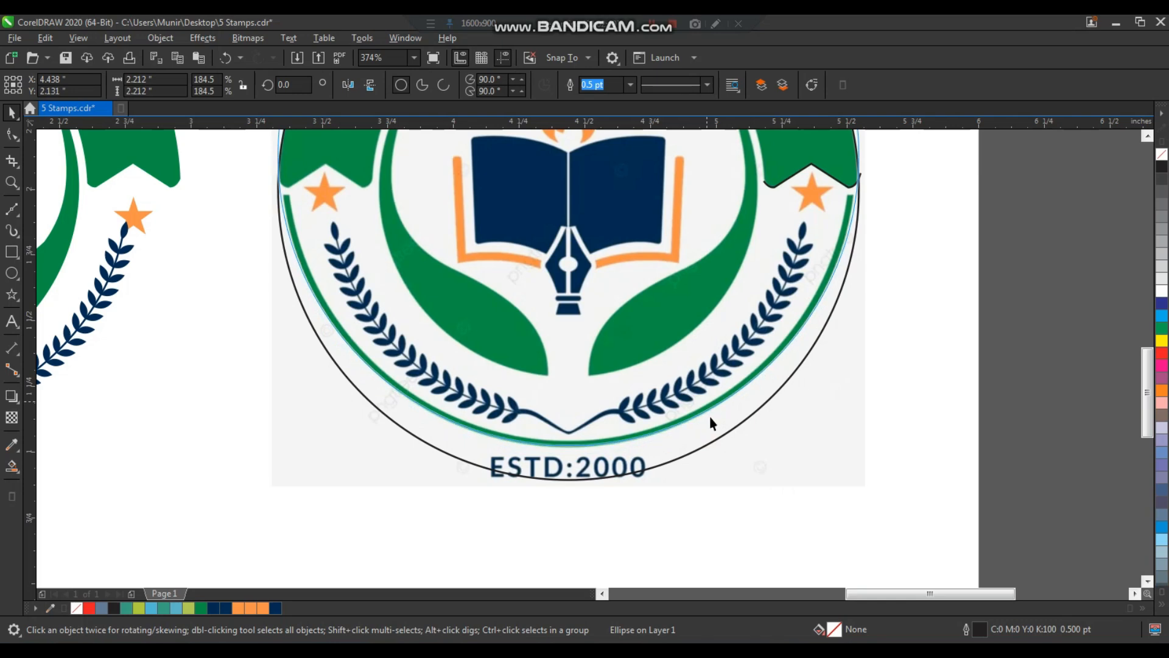
scroll(625, 349, down, 2)
key(z)
drag(408, 204, 510, 291)
Step: Convert the circle to curves and add nodes at the left and right ends of the reference's green ring
key(ctrl+q)
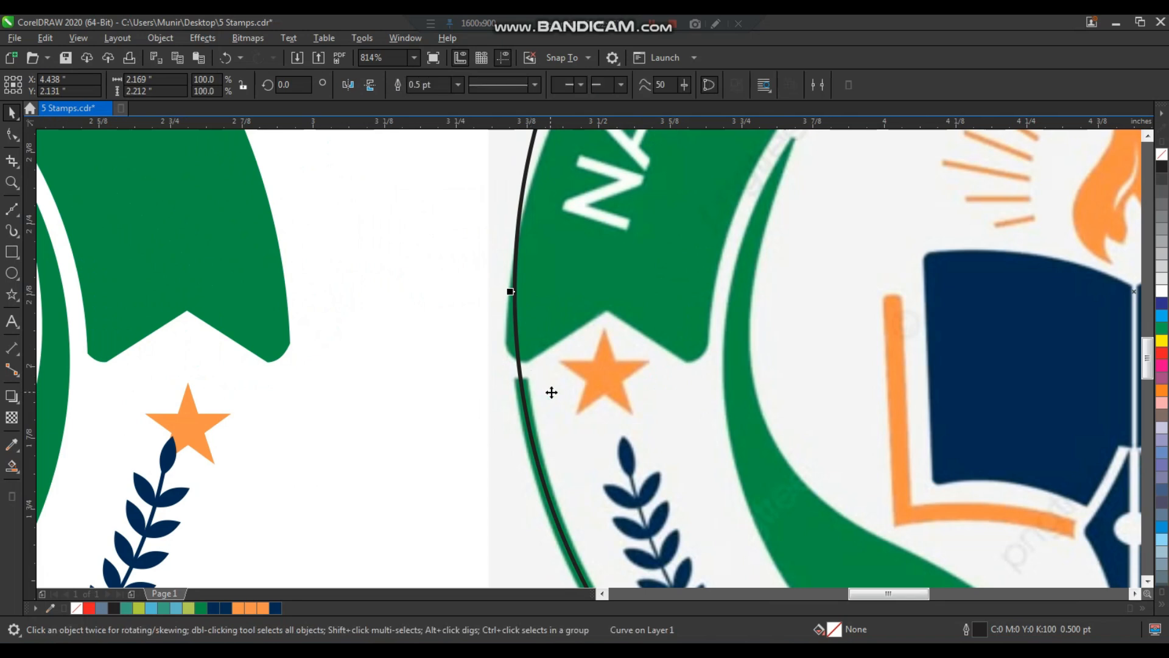
key(F10)
double_click(521, 378)
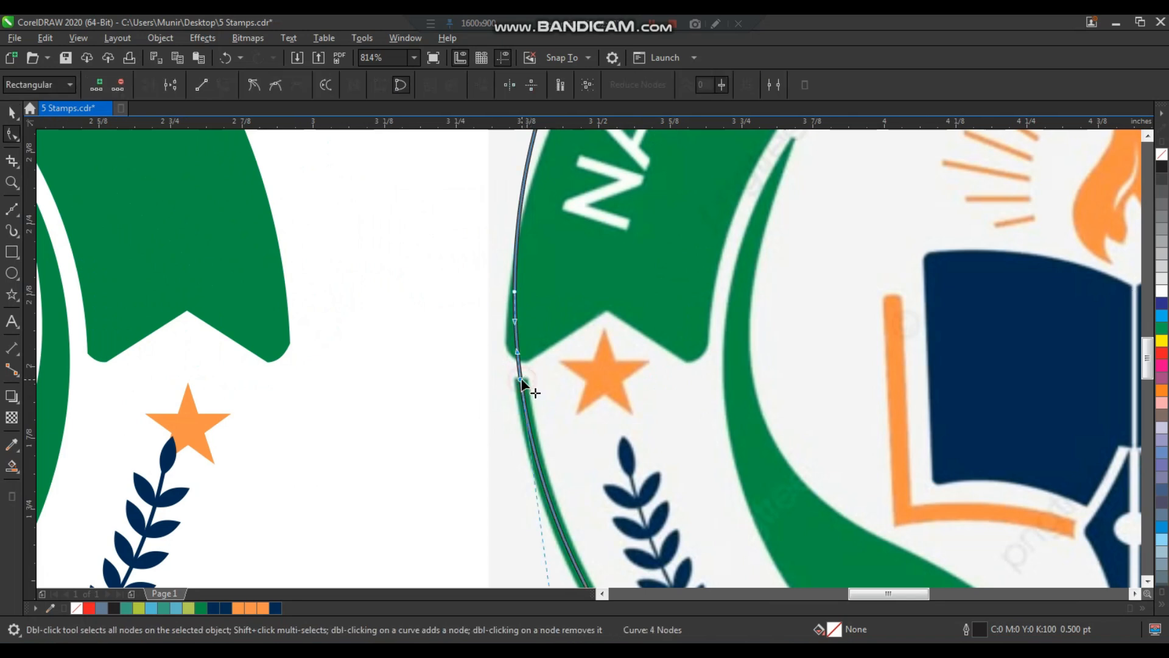
scroll(539, 381, down, 2)
key(F2)
drag(817, 359, 844, 400)
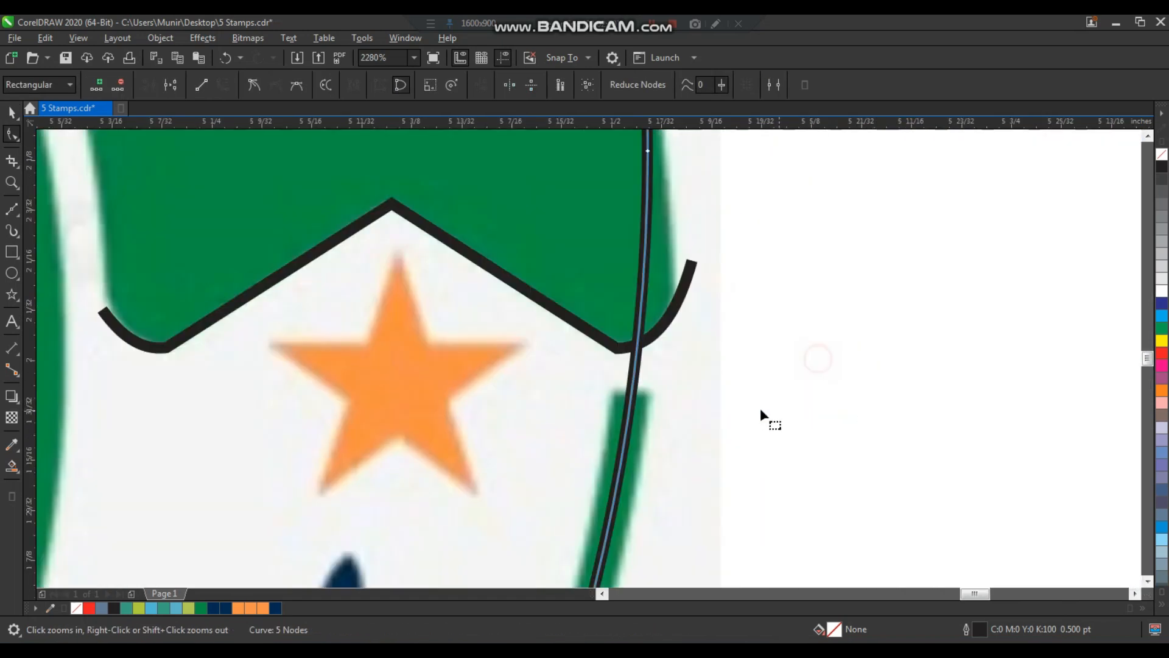
click(633, 394)
double_click(634, 394)
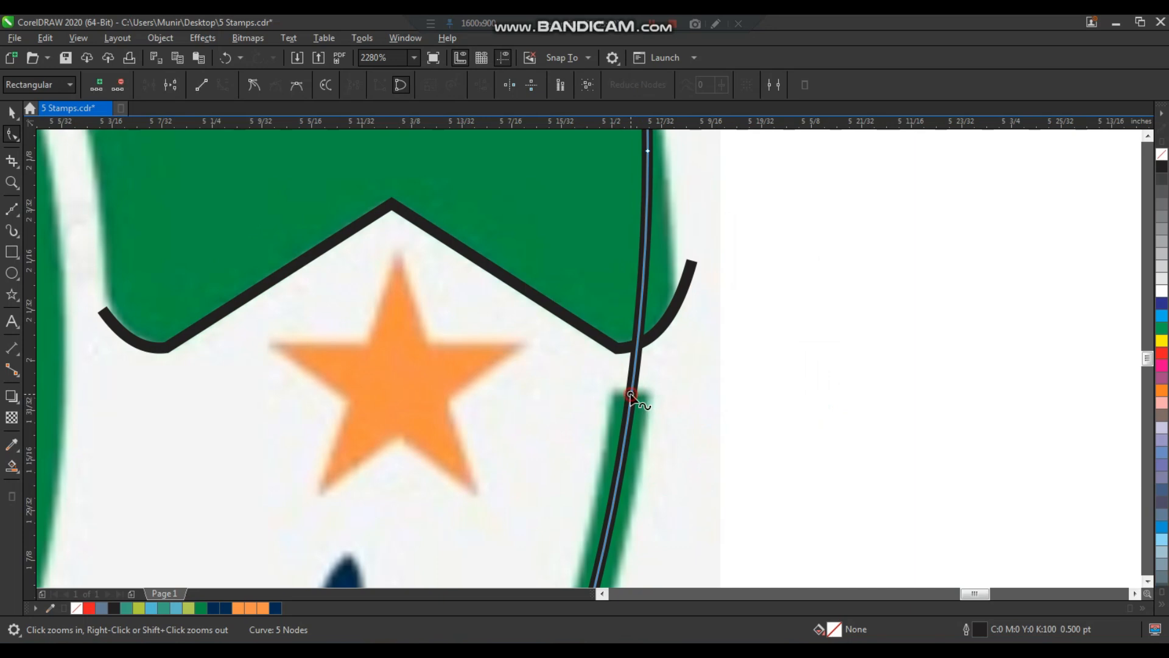
Step: Break the curve at the green ring's right end and delete the surplus node above it
scroll(635, 394, down, 4)
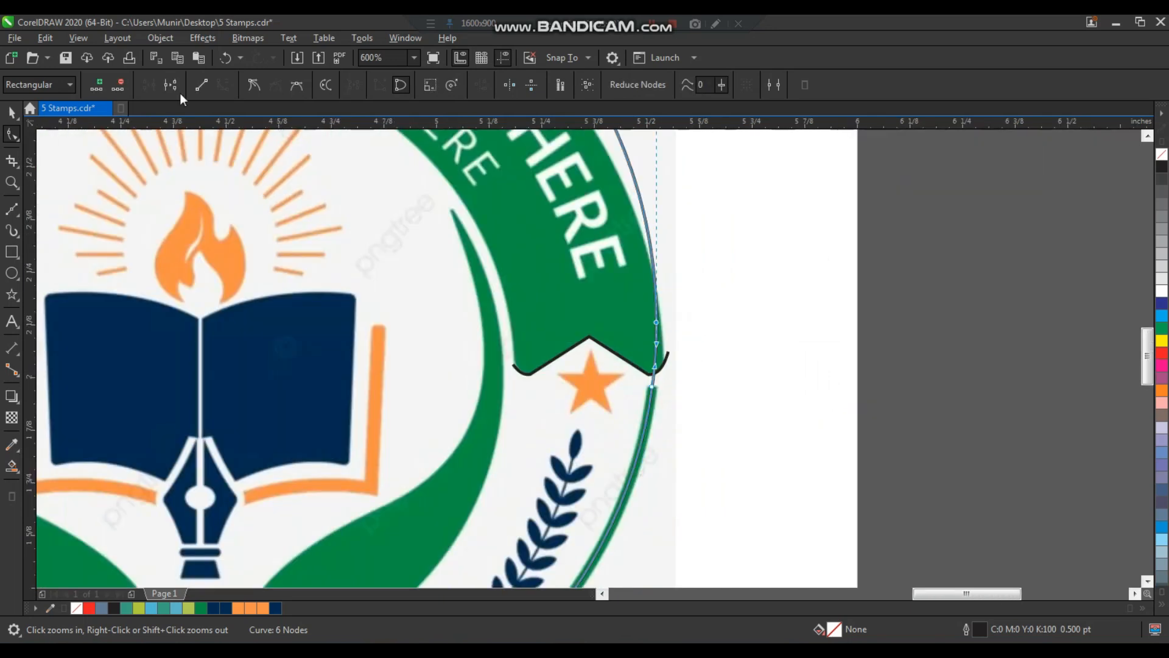
click(172, 86)
click(636, 348)
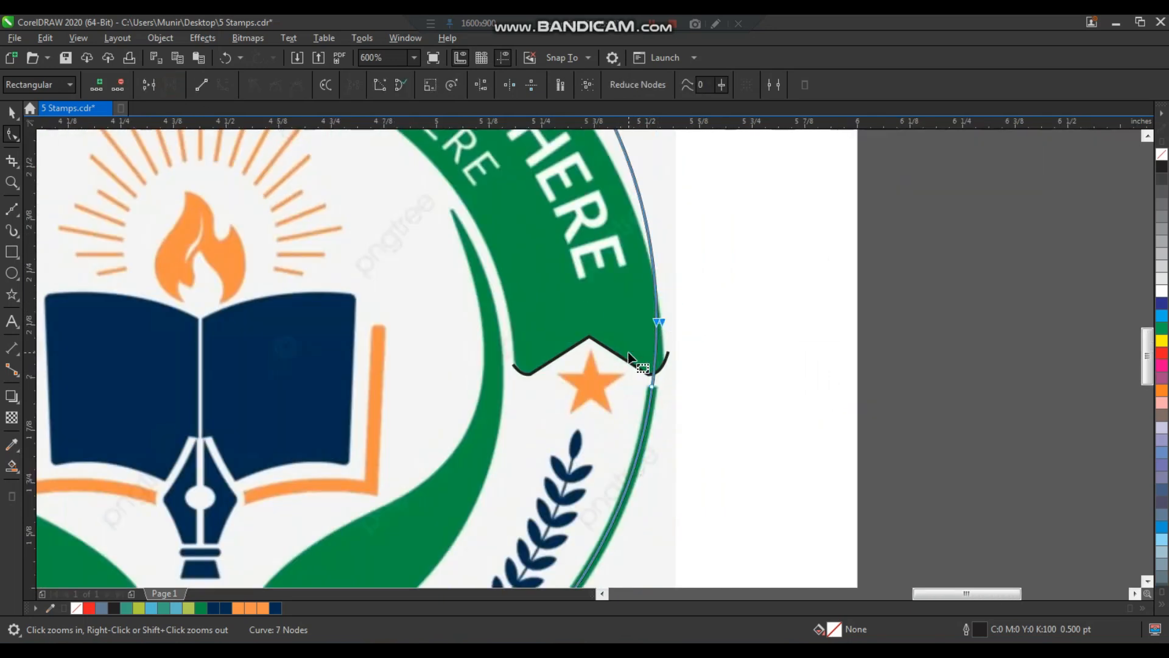
key(Delete)
Step: Break the curve at the green ring's left end and delete the remaining arc above it
scroll(631, 330, down, 1)
key(F2)
drag(175, 273, 279, 376)
drag(443, 345, 392, 374)
key(Delete)
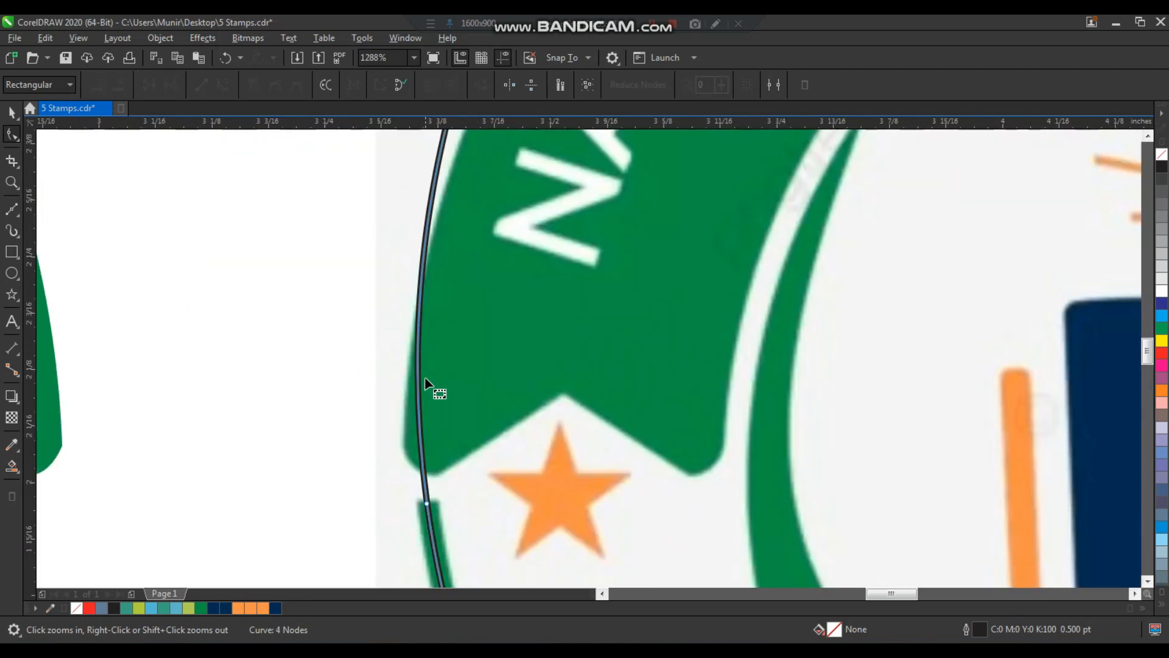
double_click(418, 364)
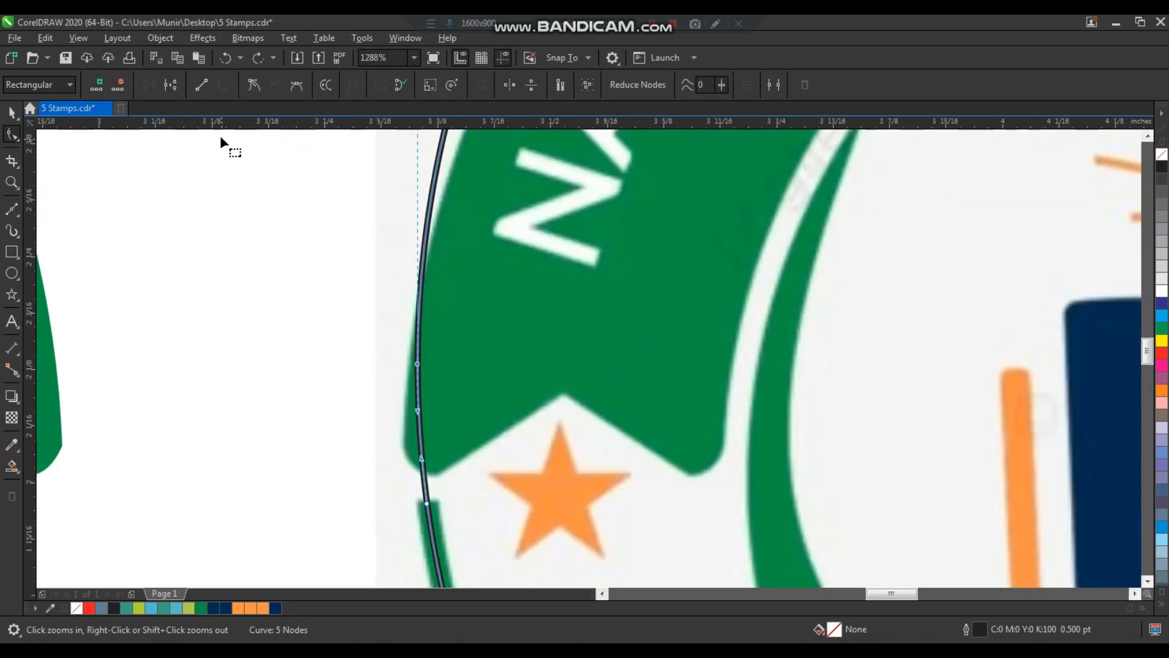
click(171, 87)
key(Delete)
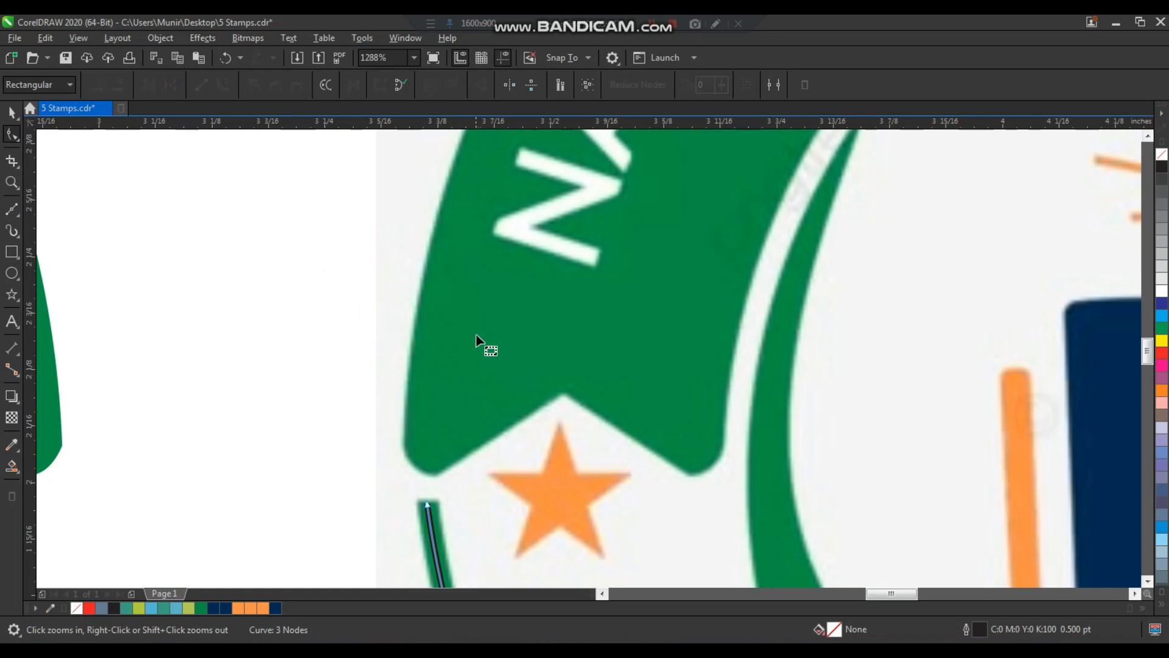
Step: Set the lower arc's outline width to 2 pt
scroll(481, 334, down, 4)
scroll(480, 334, down, 1)
key(space)
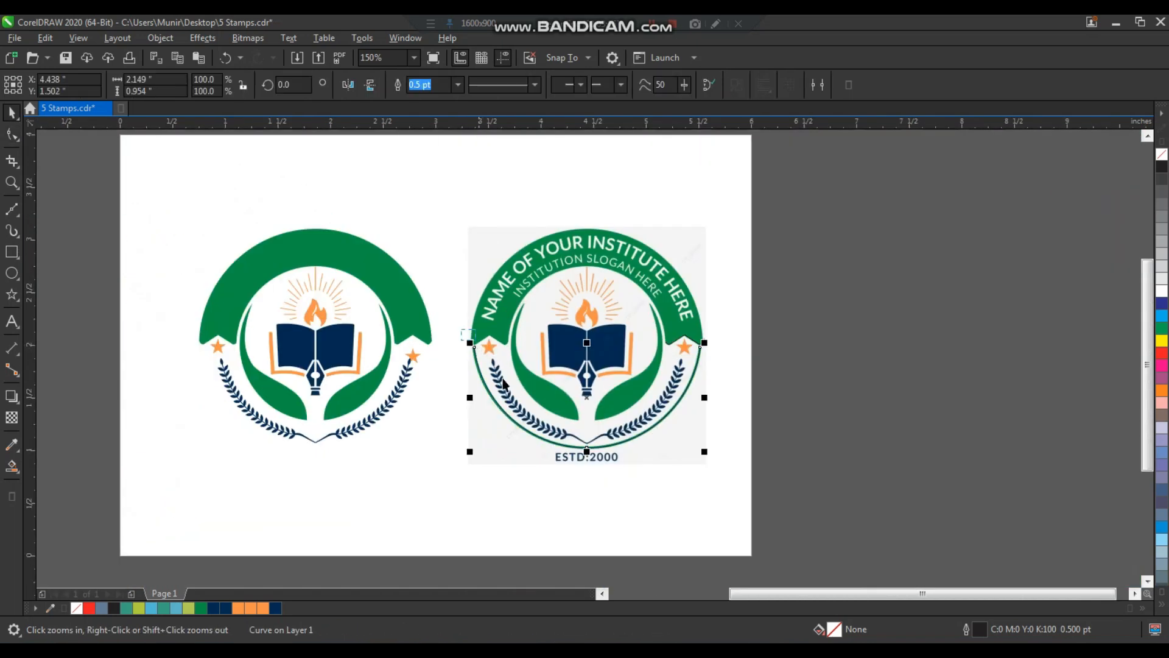
scroll(489, 367, up, 5)
key(F12)
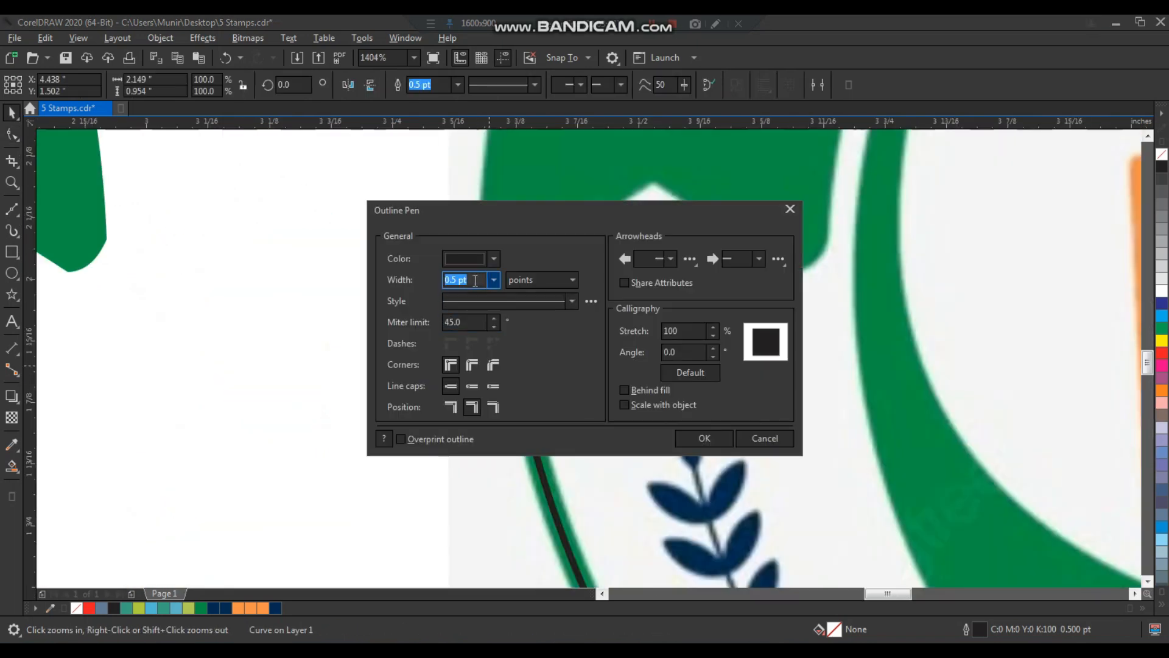
text(2)
key(Return)
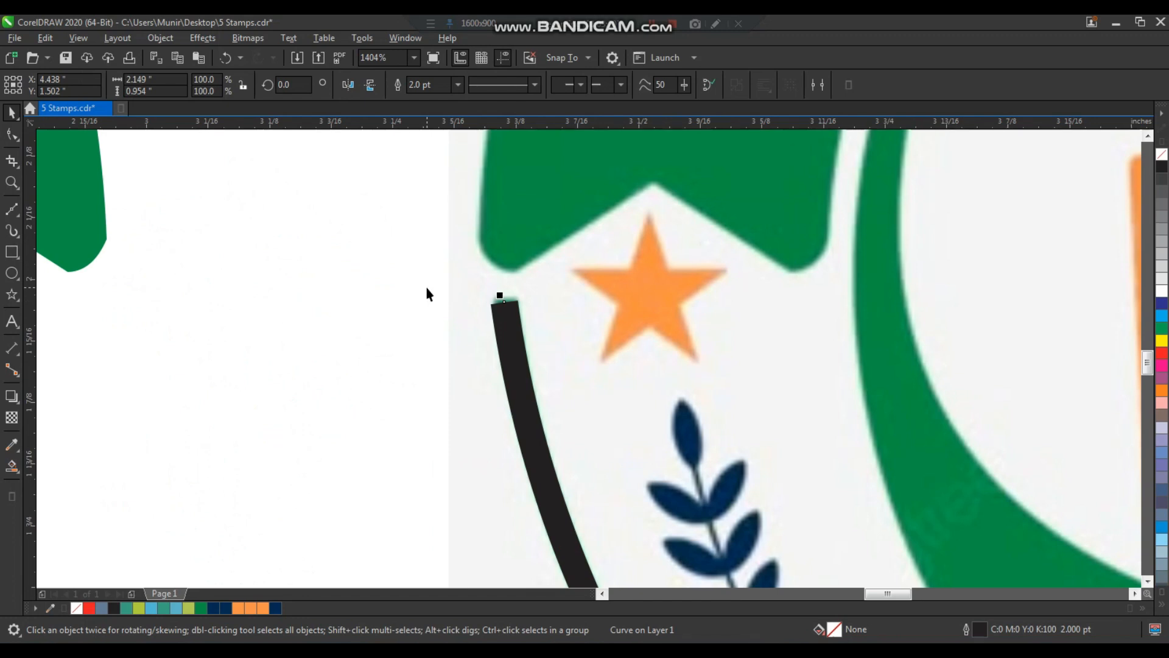
Step: Centre the lower arc horizontally on the traced artwork's green band
scroll(519, 300, down, 1)
scroll(519, 300, down, 1)
shift+click(383, 261)
key(c)
click(443, 271)
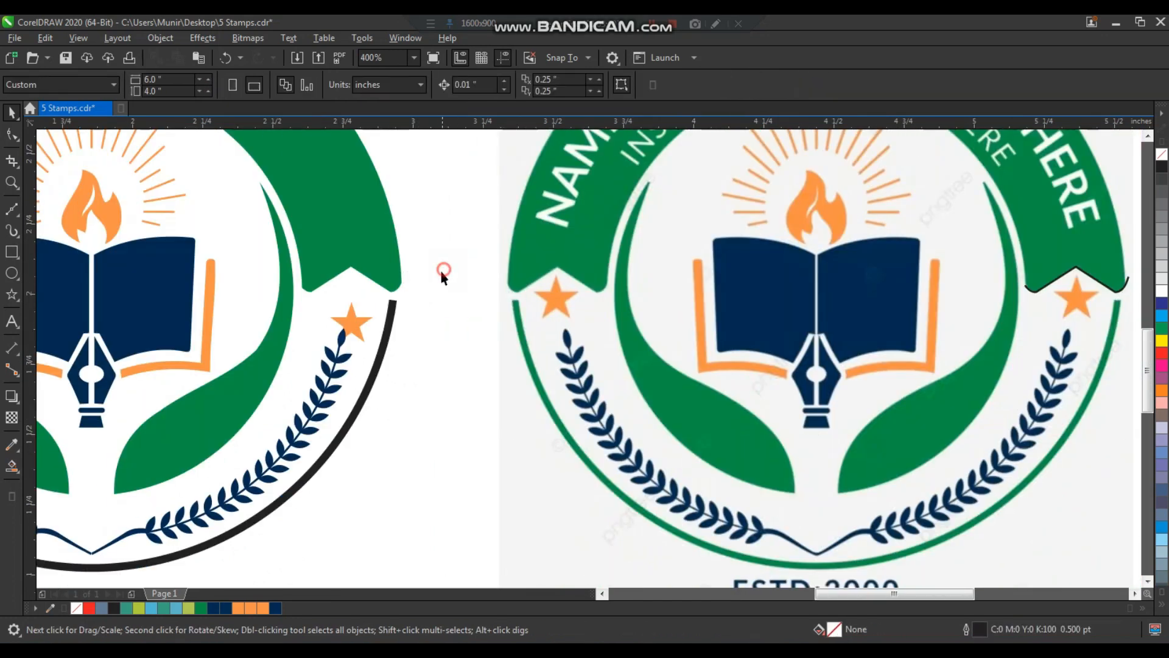
Step: Sample the green of the traced band and apply it to the lower arc's outline
key(F2)
drag(446, 239, 363, 340)
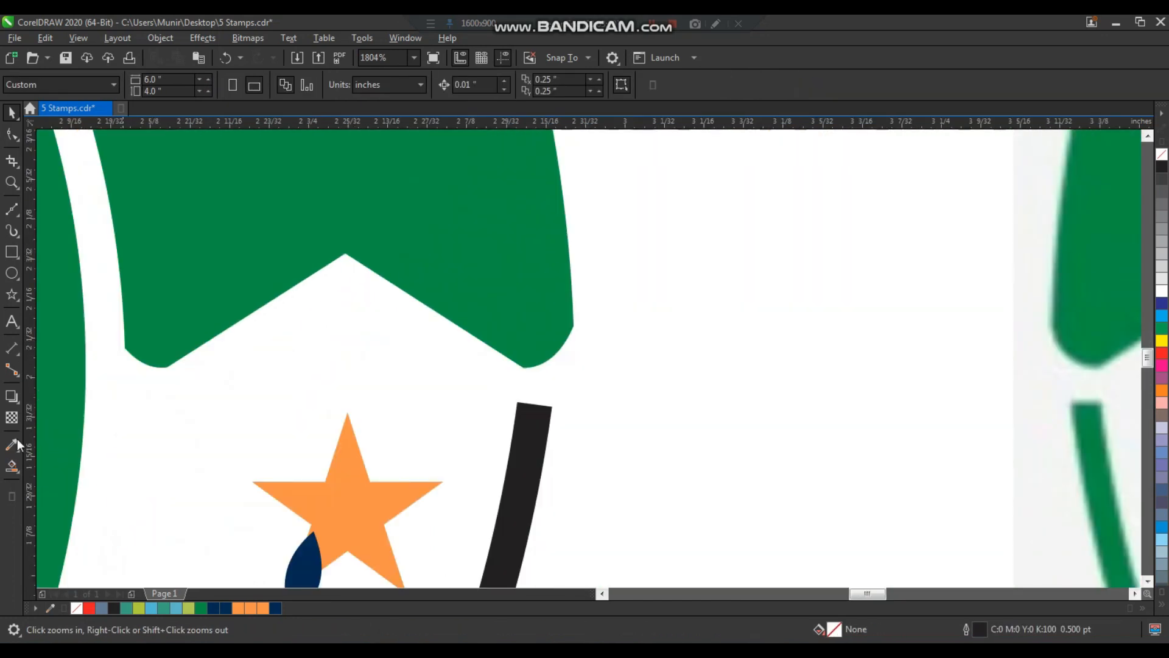
click(485, 301)
click(531, 428)
Step: Delete the misplaced right star and place a mirrored copy of the left star under the band's right end
scroll(616, 365, down, 8)
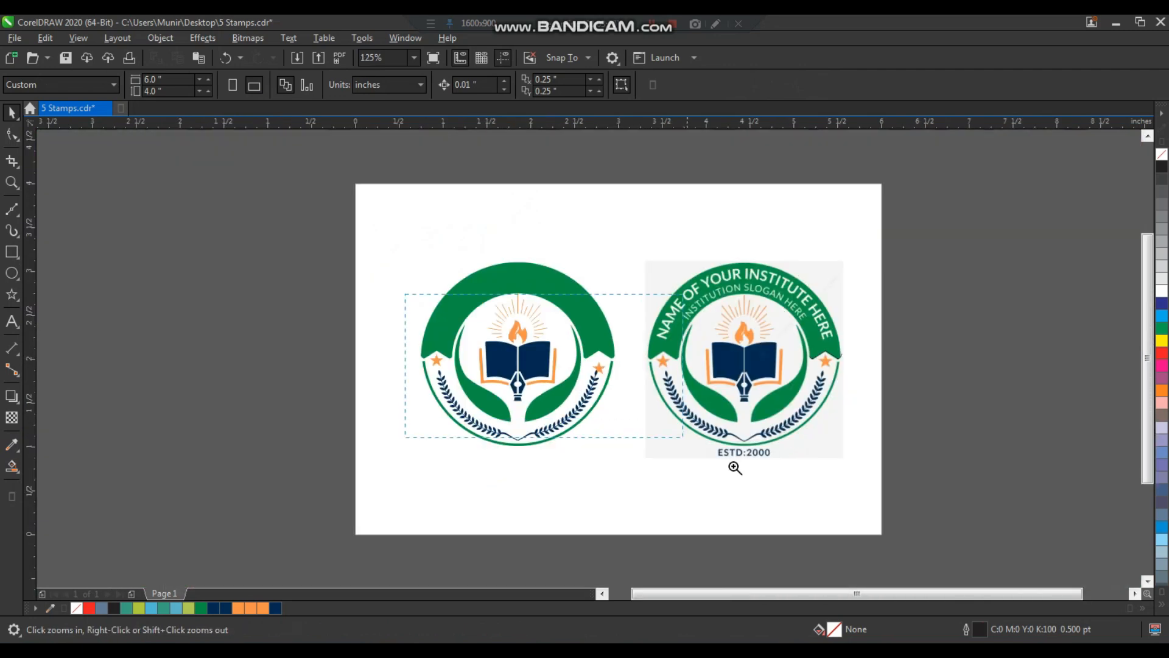
drag(735, 468, 733, 465)
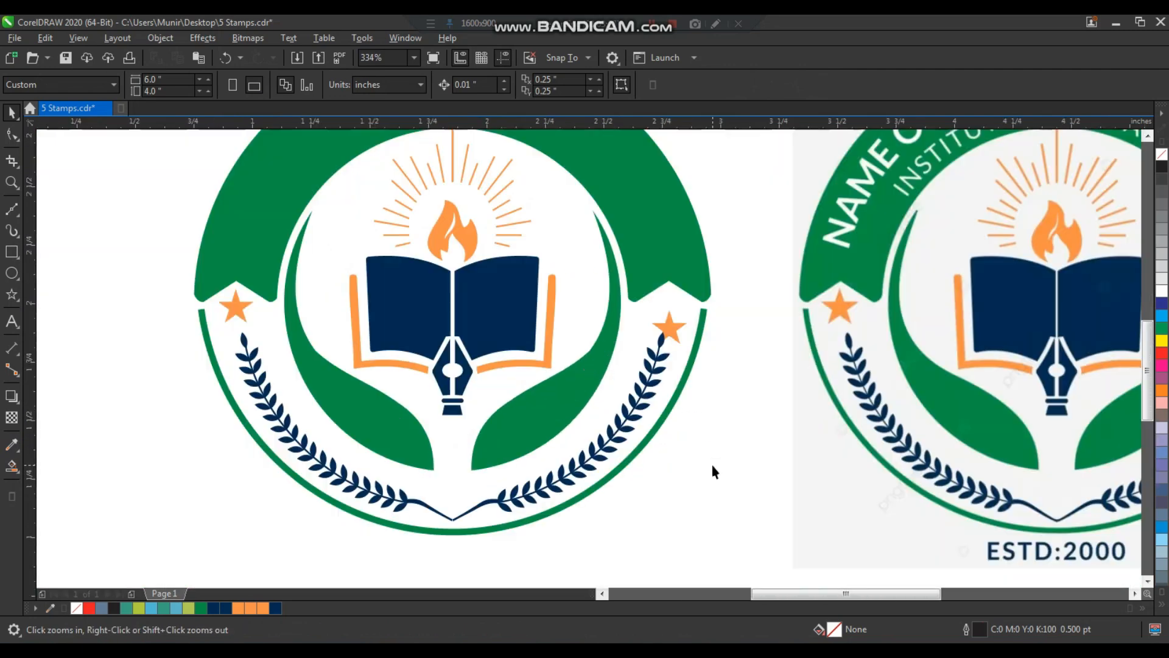
click(678, 330)
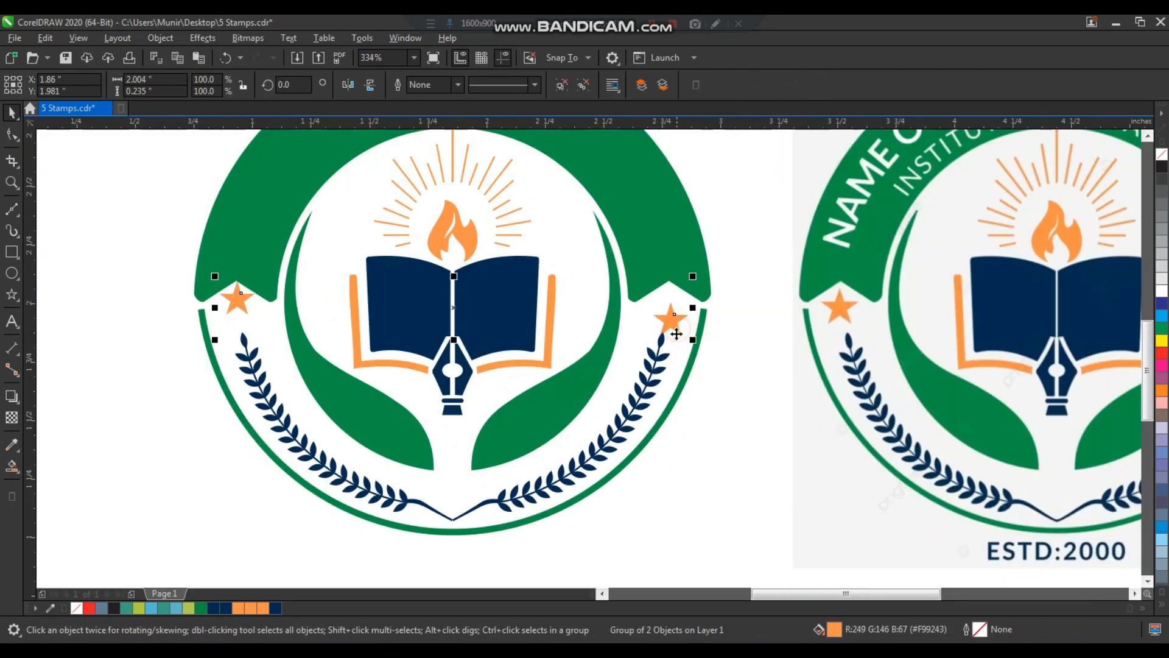
click(723, 363)
click(676, 324)
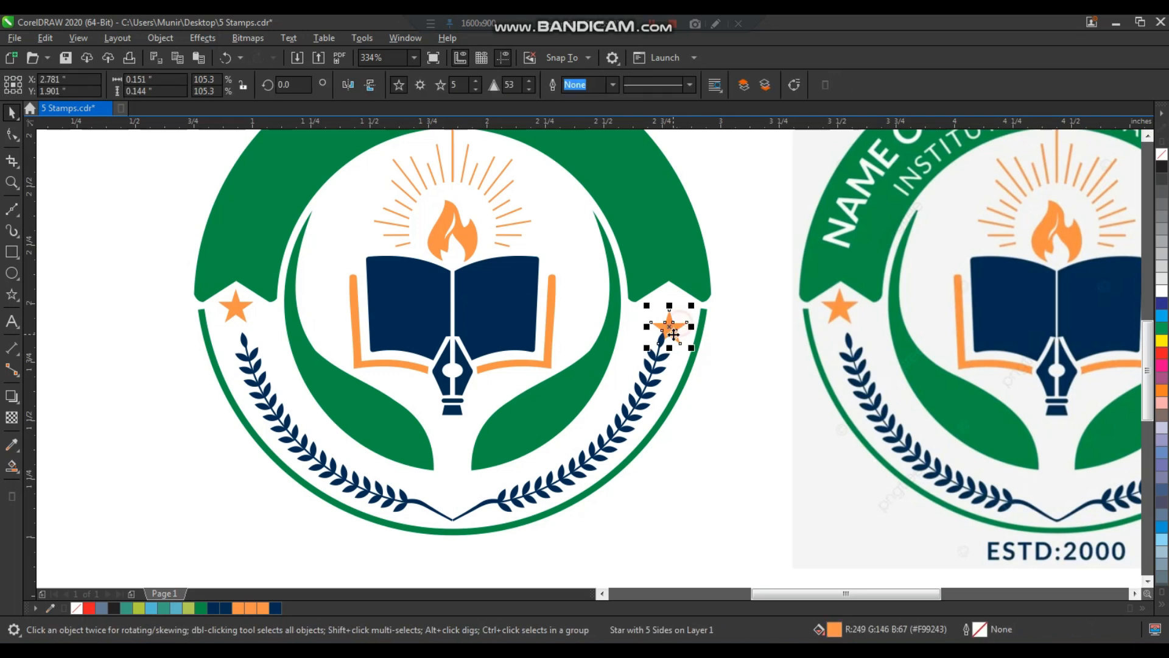
key(Delete)
drag(237, 309, 669, 345)
click(751, 449)
Step: Compare the traced artwork with the reference logo, including in full-screen preview
key(F2)
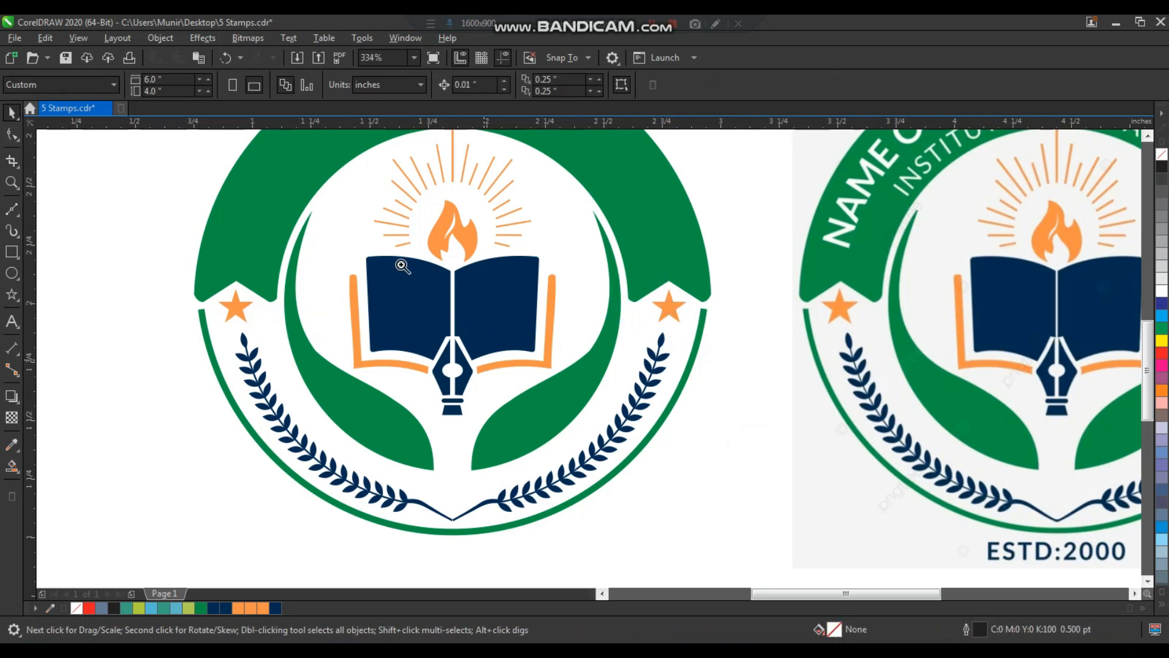
key(F3)
drag(299, 182, 849, 460)
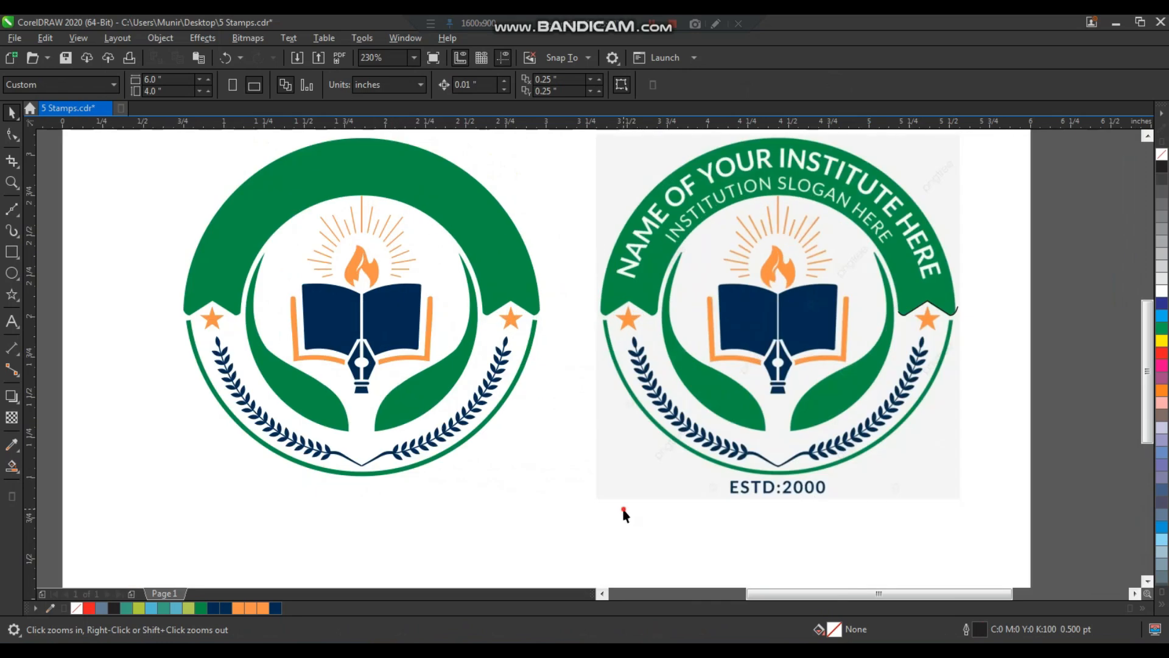
right_click(534, 437)
drag(298, 235, 808, 526)
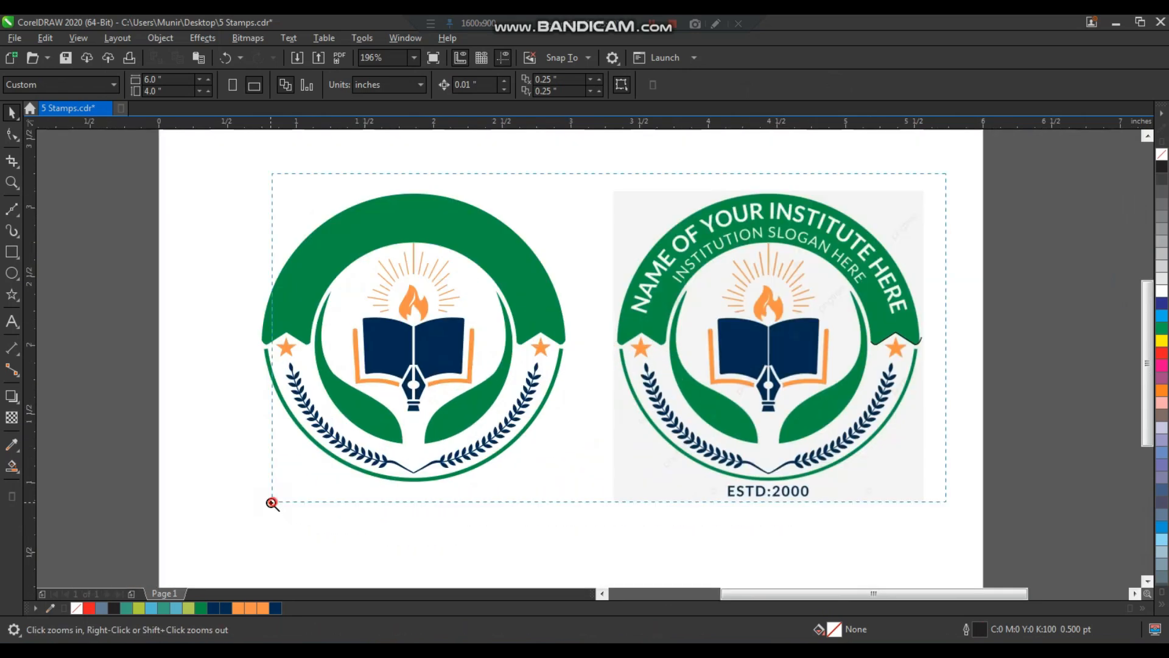
click(287, 488)
right_click(312, 356)
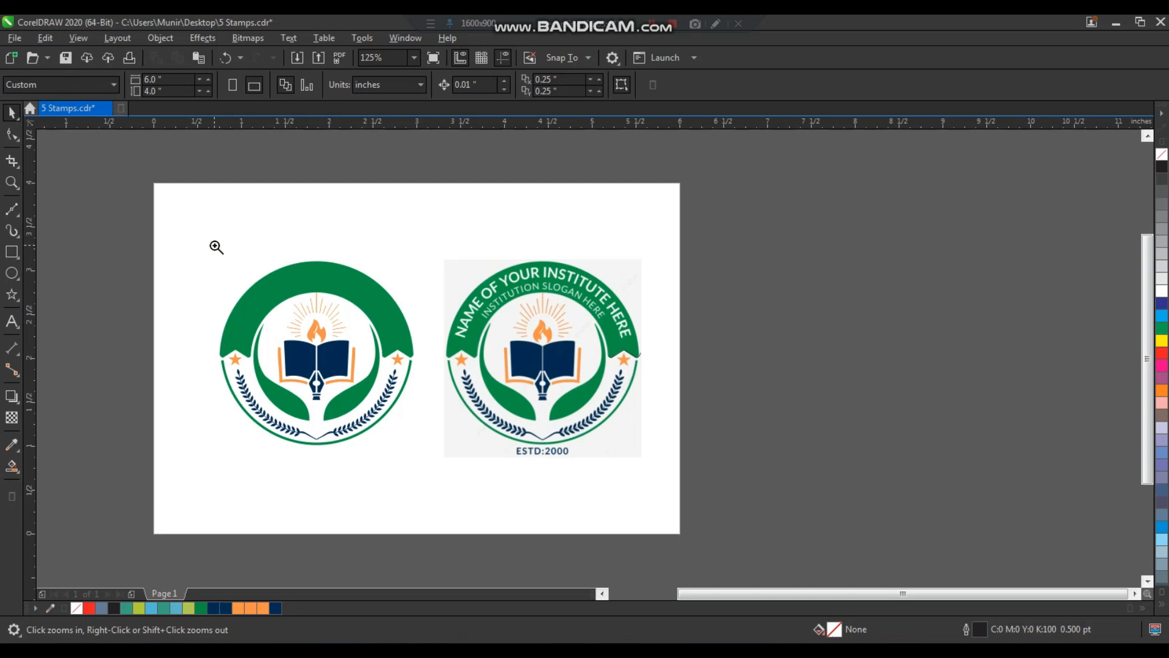
drag(216, 247, 667, 452)
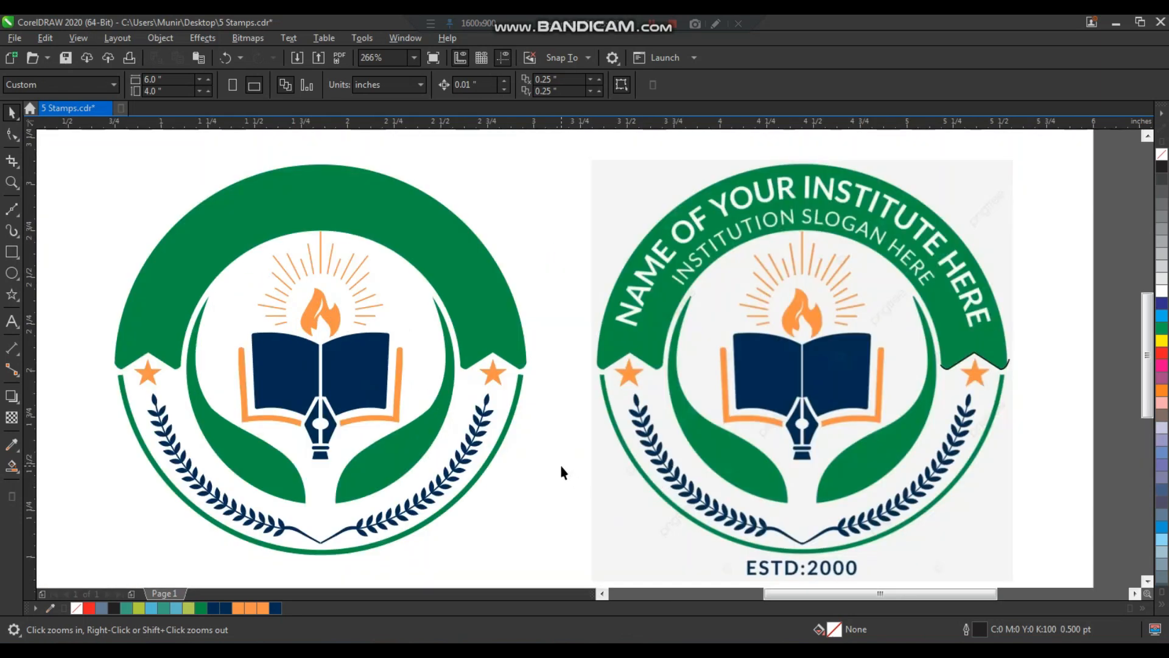
key(F9)
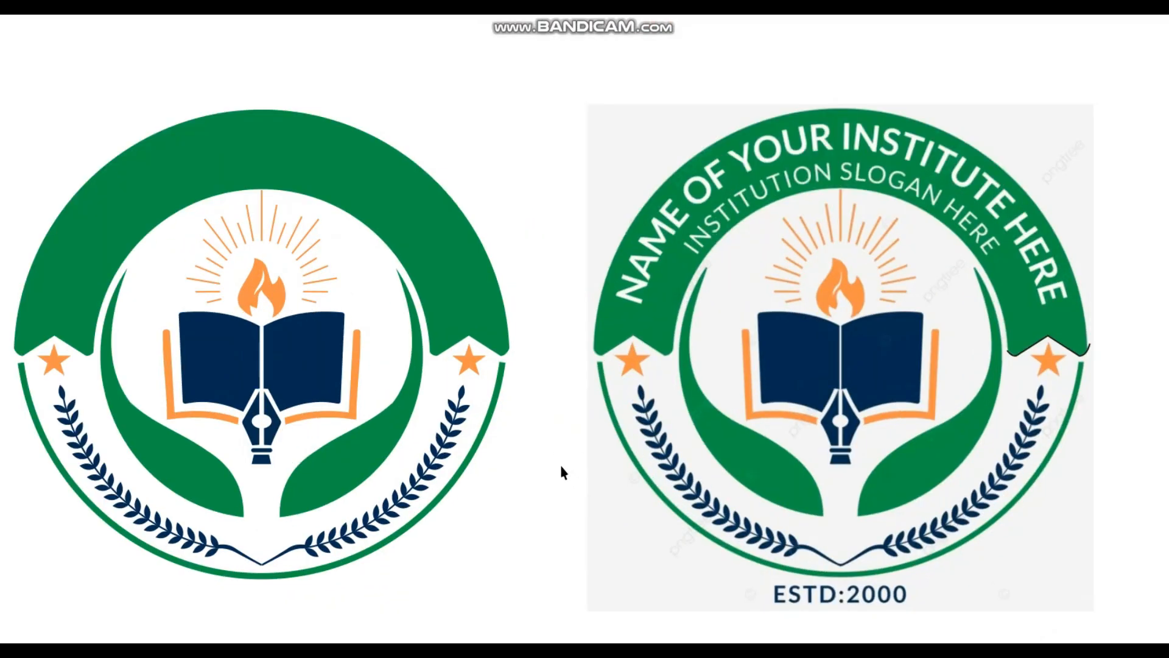
click(560, 472)
right_click(335, 315)
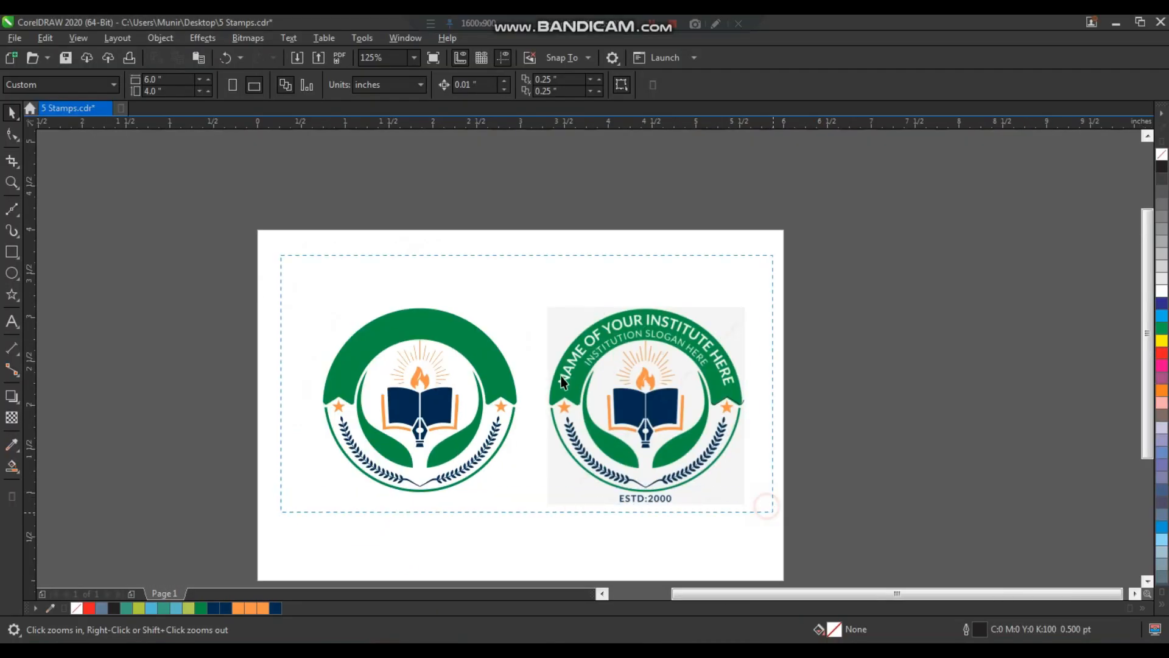